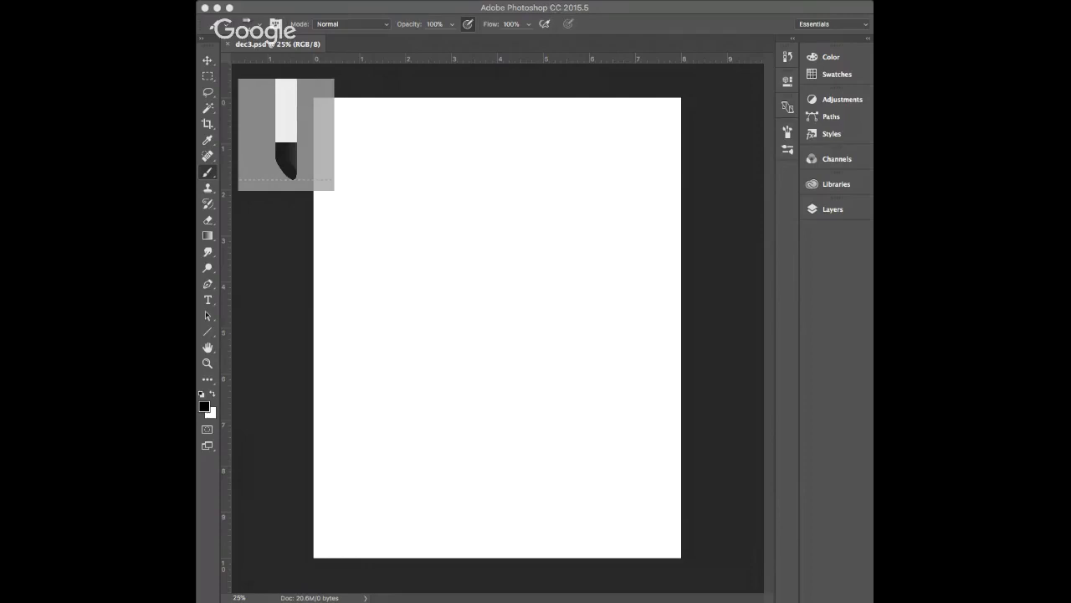
Widen the program window and enlarge the blank page to fit the workspace
left_click(287, 9)
left_click_drag(199, 40, 115, 40)
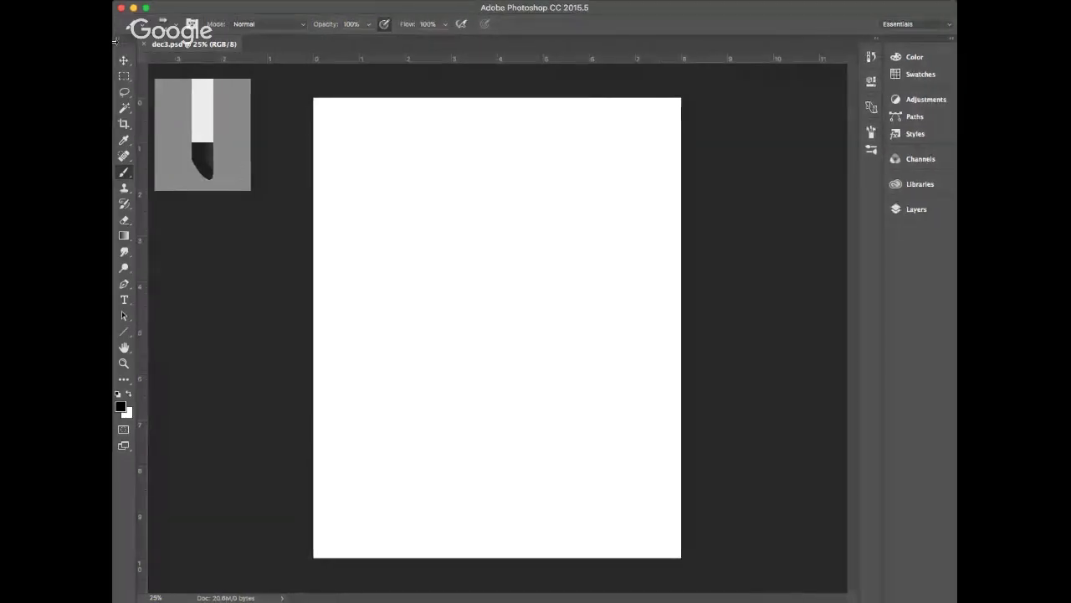
left_click(124, 364)
left_click(442, 24)
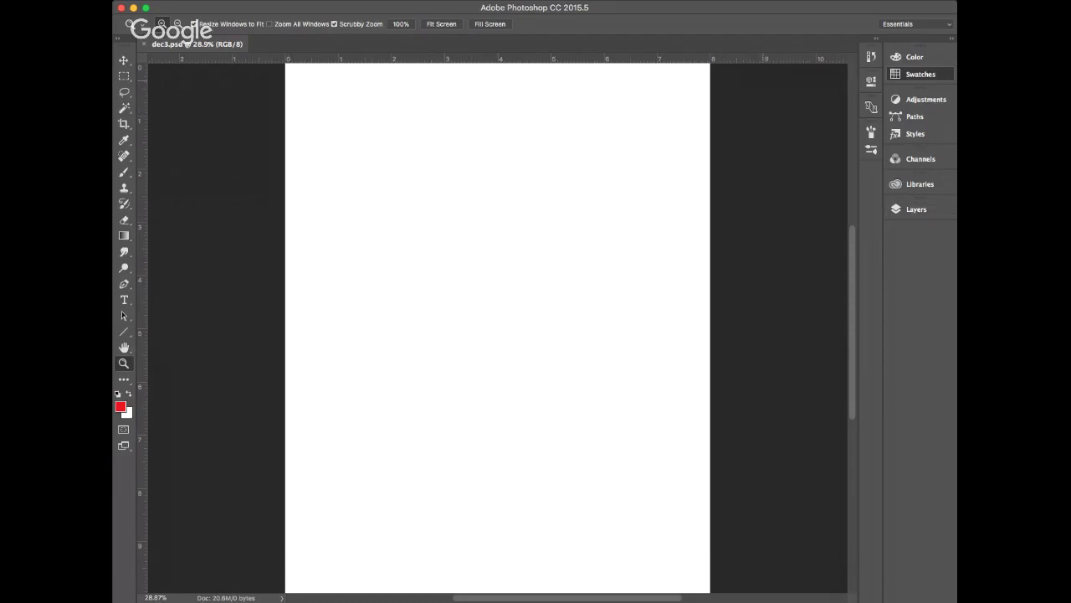
Add a new empty layer to the blank document for the sketch
scroll(497, 327, "right", 1)
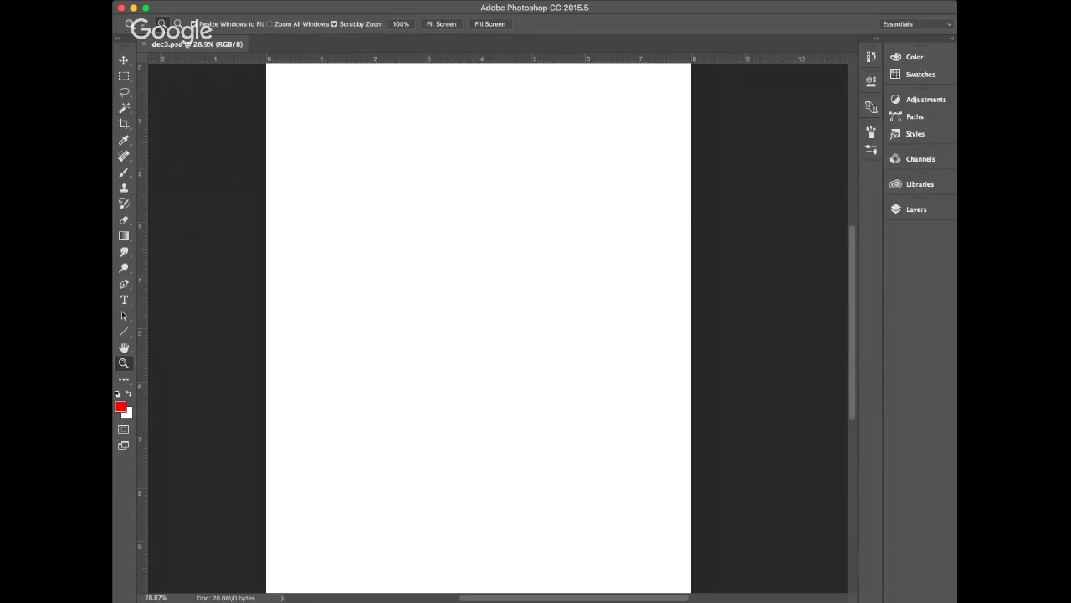
left_click(912, 210)
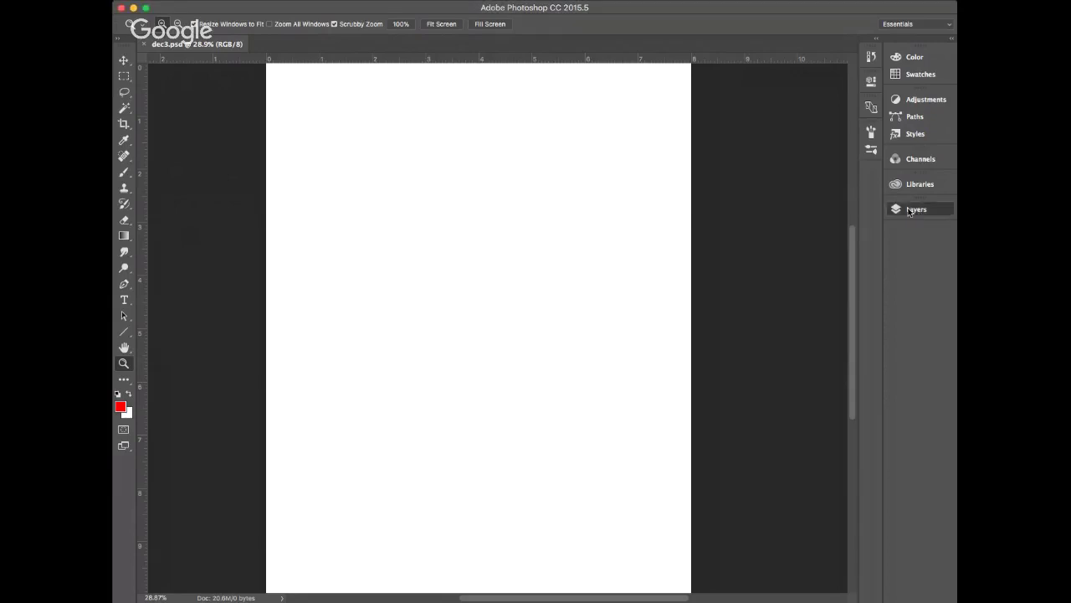
key("alt+shift+super+n")
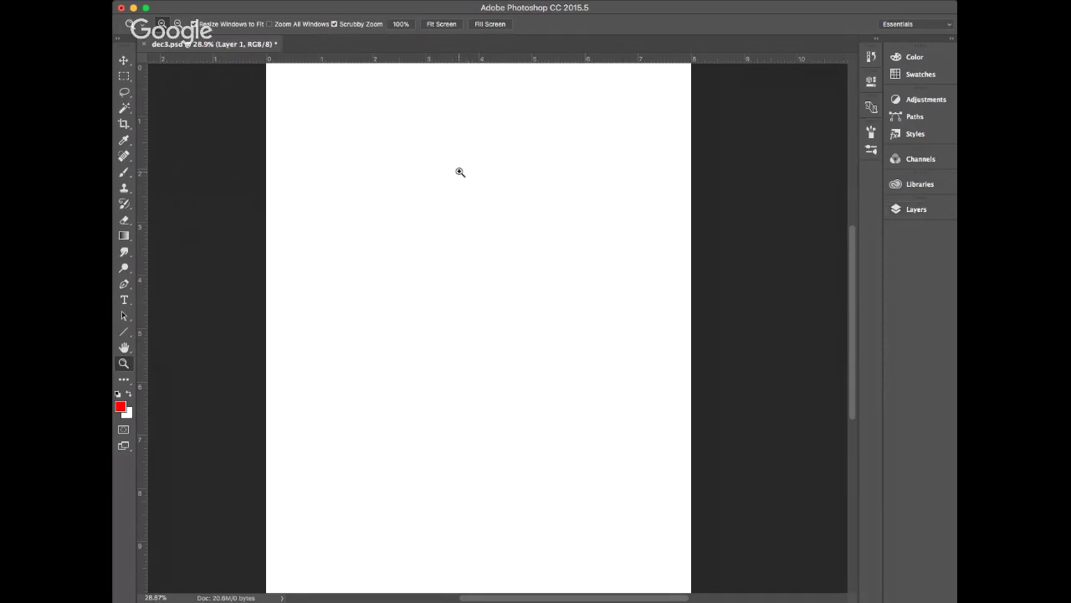
Sketch the animal character's head in red with the Brush: skull outline, brow, half-closed eye, nose, mouth and cheek line
key("b")
mouse_move(500, 150)
left_mouse_down()
mouse_move(435, 171)
mouse_move(494, 158)
mouse_move(445, 200)
left_mouse_up()
left_click_drag(448, 179, 427, 226)
mouse_move(503, 159)
left_mouse_down()
mouse_move(511, 213)
mouse_move(487, 253)
left_mouse_up()
mouse_move(428, 219)
left_mouse_down()
mouse_move(420, 252)
mouse_move(429, 263)
mouse_move(420, 261)
mouse_move(442, 260)
mouse_move(430, 274)
mouse_move(422, 265)
mouse_move(445, 286)
mouse_move(423, 291)
mouse_move(436, 318)
left_mouse_up()
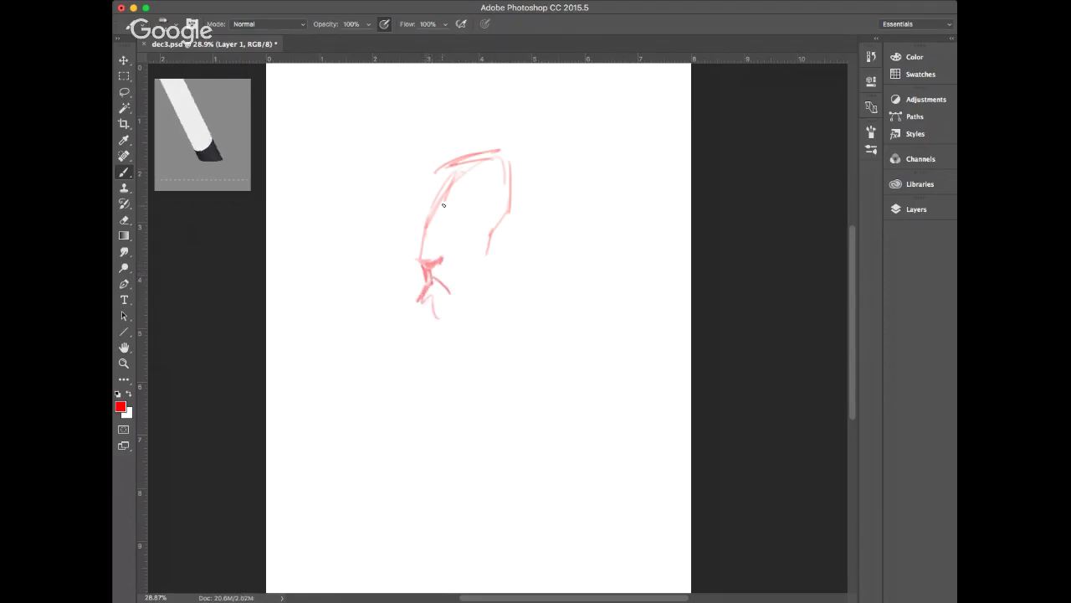
mouse_move(428, 212)
left_mouse_down()
mouse_move(494, 202)
mouse_move(452, 209)
mouse_move(472, 217)
mouse_move(484, 212)
mouse_move(436, 219)
mouse_move(438, 209)
mouse_move(420, 230)
mouse_move(484, 211)
mouse_move(491, 197)
mouse_move(445, 212)
mouse_move(474, 205)
mouse_move(445, 194)
left_mouse_up()
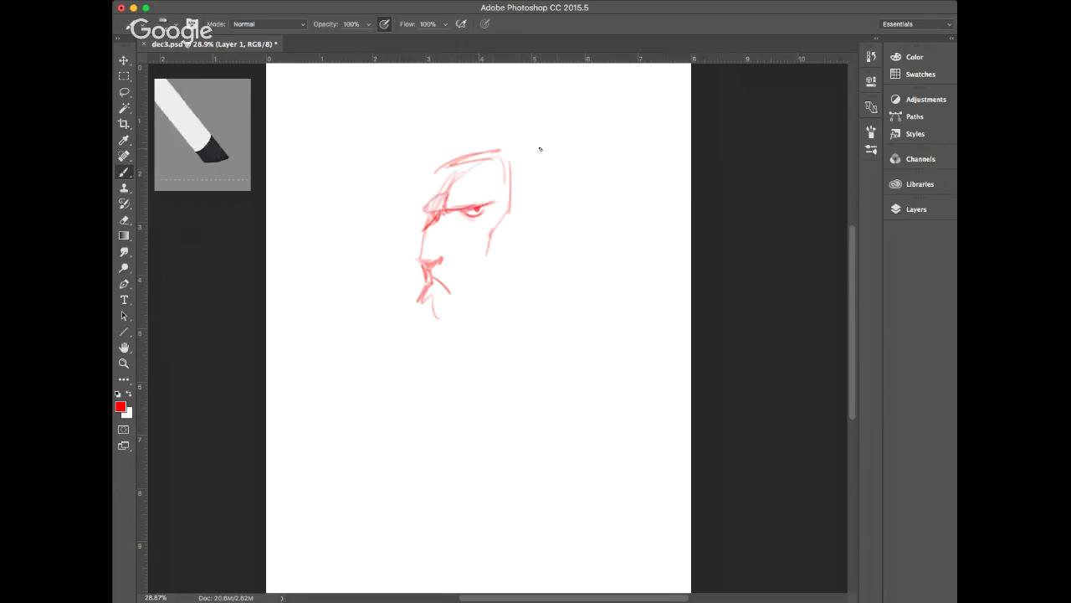
mouse_move(452, 289)
left_mouse_down()
mouse_move(470, 276)
mouse_move(490, 220)
mouse_move(473, 221)
mouse_move(484, 209)
mouse_move(492, 219)
left_mouse_up()
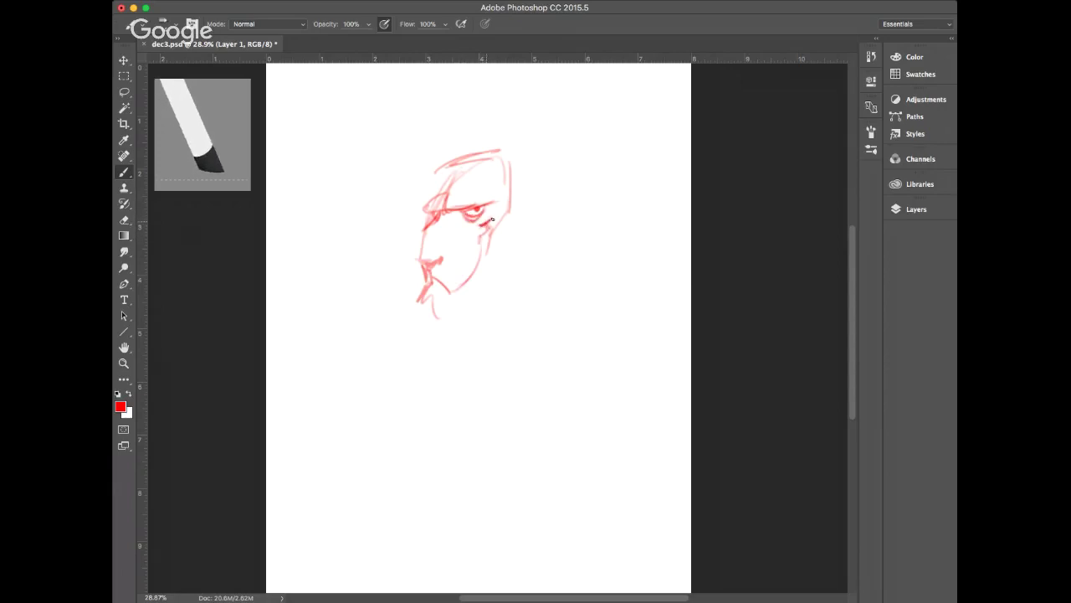
Erase the rough chin strokes and sketch the jaw and neck lines with a scalloped beard tuft below them
left_click(124, 220)
mouse_move(421, 298)
left_mouse_down()
mouse_move(437, 303)
mouse_move(425, 289)
mouse_move(436, 288)
mouse_move(452, 311)
left_mouse_up()
left_click(128, 173)
mouse_move(487, 251)
left_mouse_down()
mouse_move(490, 289)
mouse_move(487, 259)
mouse_move(488, 288)
mouse_move(435, 331)
mouse_move(444, 323)
mouse_move(453, 345)
mouse_move(495, 301)
left_mouse_up()
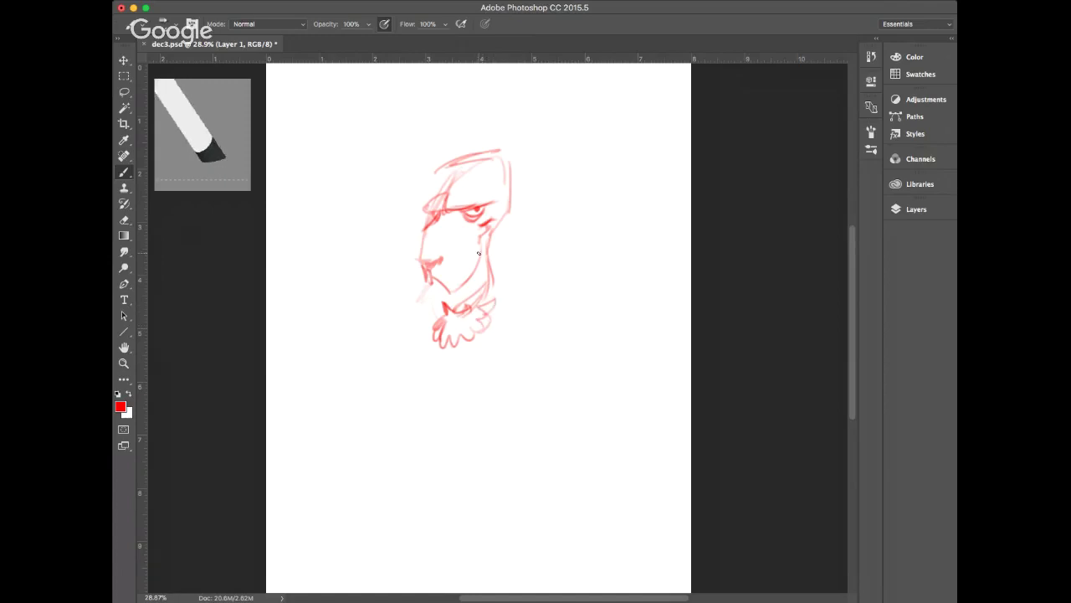
Darken the nose and sketch the raised eyebrow shape and eyelid details around the eye
mouse_move(421, 260)
left_mouse_down()
mouse_move(440, 258)
mouse_move(420, 262)
mouse_move(434, 268)
mouse_move(442, 255)
left_mouse_up()
mouse_move(451, 207)
left_mouse_down()
mouse_move(476, 193)
mouse_move(453, 185)
mouse_move(447, 201)
mouse_move(473, 172)
mouse_move(489, 177)
mouse_move(463, 193)
mouse_move(483, 179)
mouse_move(494, 197)
mouse_move(478, 193)
mouse_move(494, 199)
mouse_move(452, 208)
left_mouse_up()
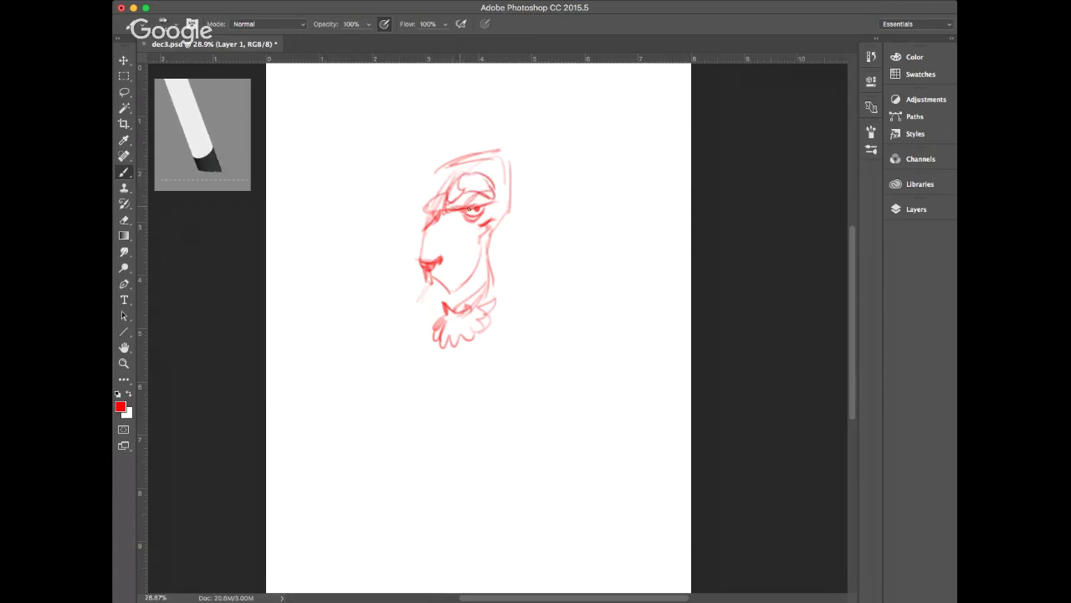
left_click_drag(480, 206, 498, 224)
Sketch the hair lines on top of the head and a rounded ear on each side
left_click_drag(451, 171, 484, 135)
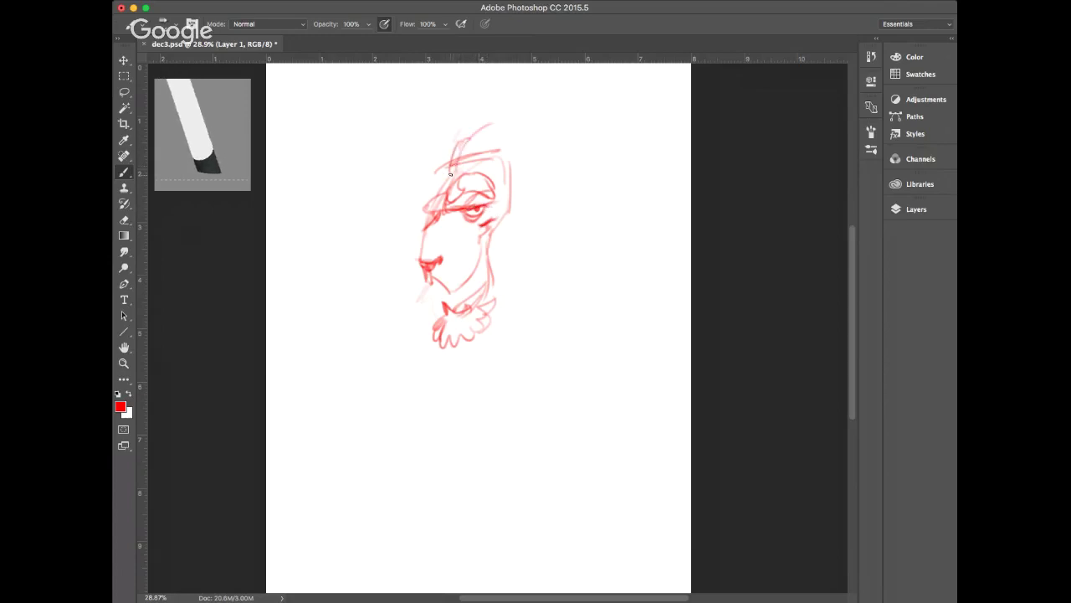
left_click_drag(451, 177, 495, 177)
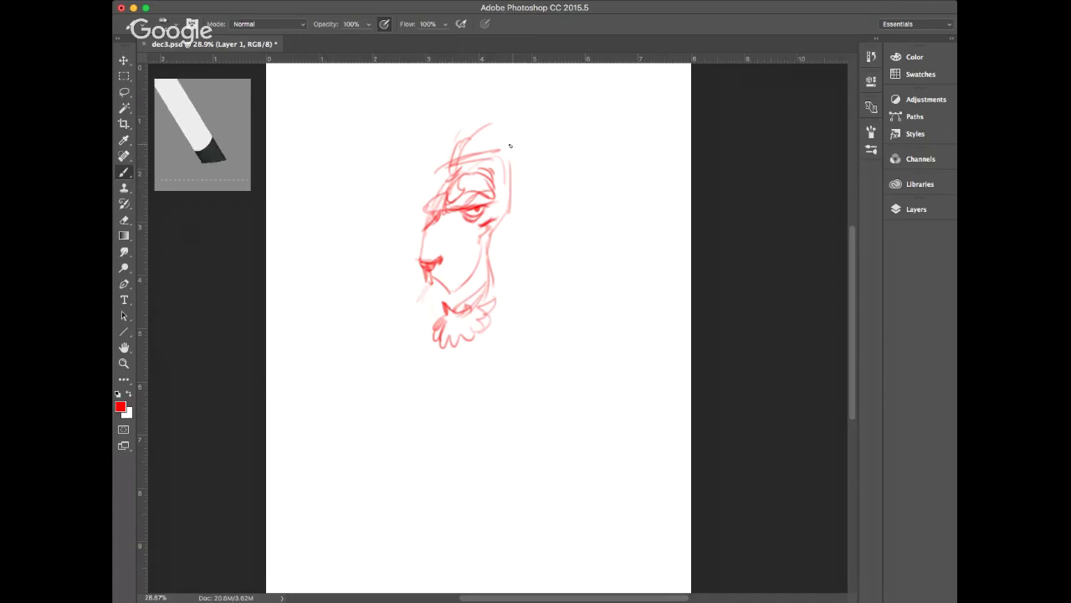
mouse_move(503, 166)
left_mouse_down()
mouse_move(536, 139)
mouse_move(527, 122)
mouse_move(536, 132)
left_mouse_up()
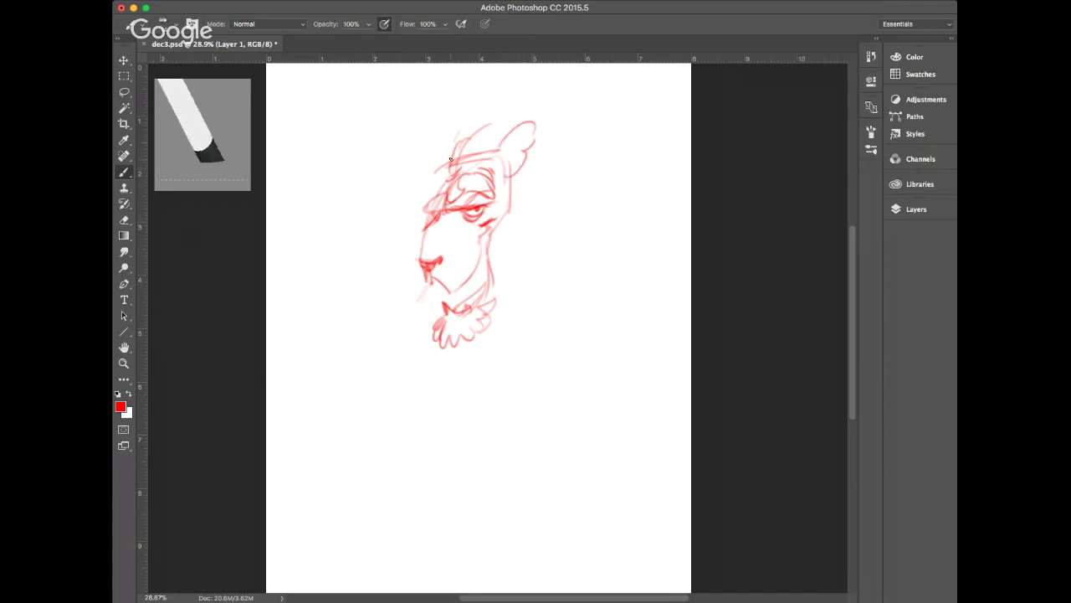
mouse_move(443, 173)
left_mouse_down()
mouse_move(441, 149)
mouse_move(466, 148)
left_mouse_up()
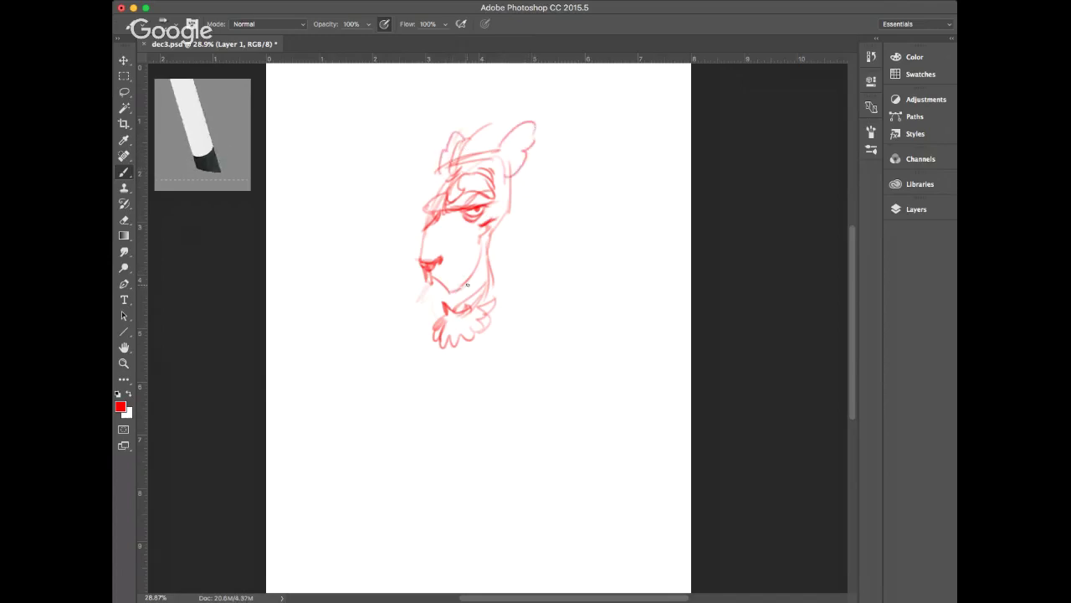
Reinforce the mouth and jaw lines, and add the muzzle curve with small whisker dots
left_click_drag(459, 288, 475, 262)
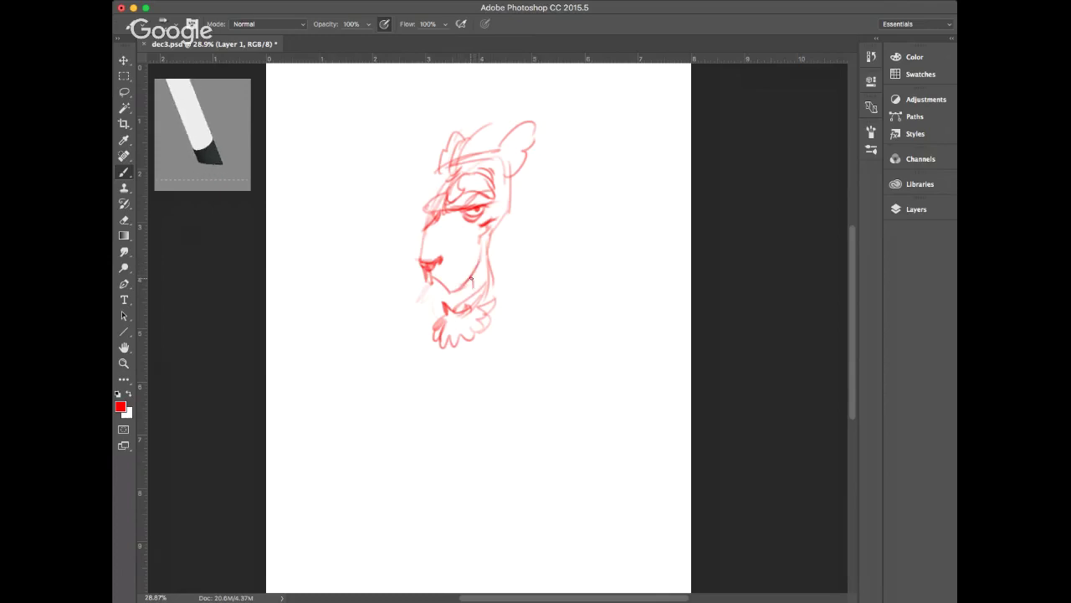
left_click_drag(432, 285, 481, 238)
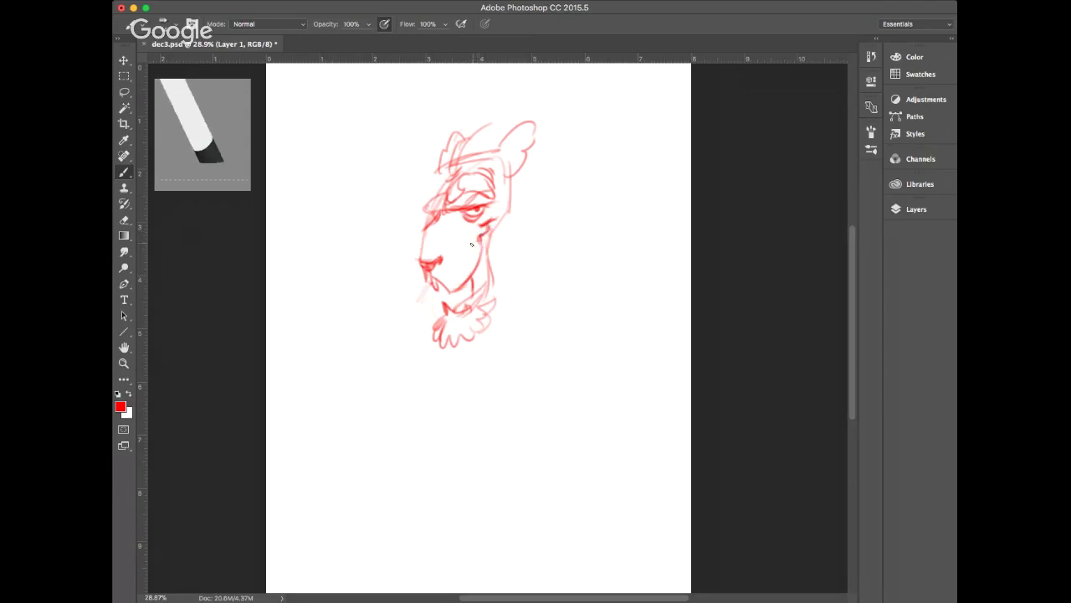
left_click_drag(441, 256, 448, 236)
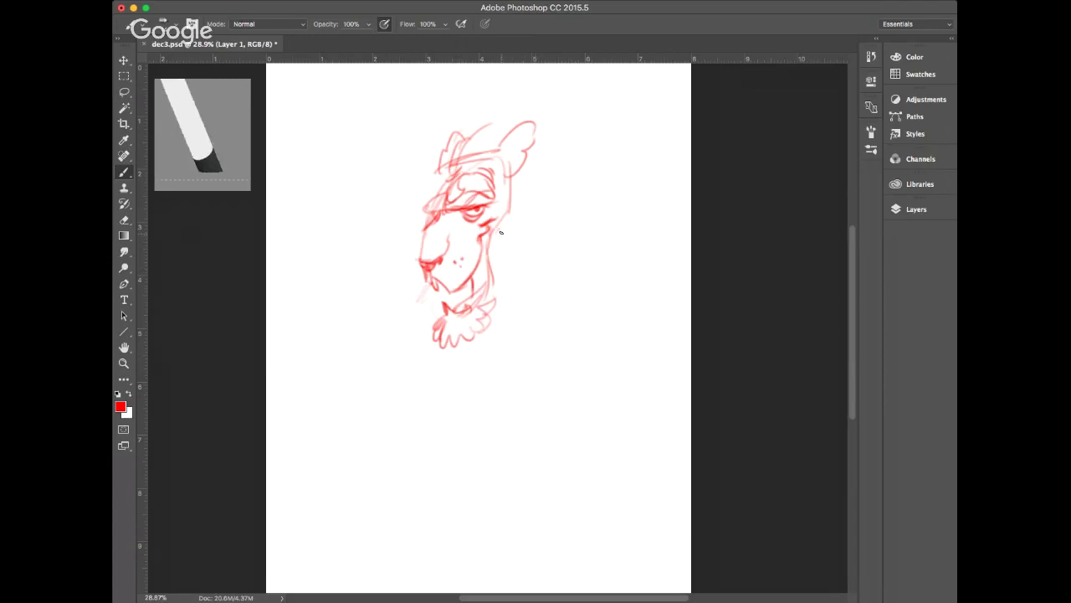
Sketch the neck fur, the sloping line behind the head, the shoulder and the arm bent back at the elbow
mouse_move(501, 232)
left_mouse_down()
mouse_move(502, 261)
mouse_move(527, 258)
mouse_move(524, 238)
left_mouse_up()
mouse_move(544, 141)
left_mouse_down()
mouse_move(586, 194)
mouse_move(626, 189)
left_mouse_up()
mouse_move(519, 242)
left_mouse_down()
mouse_move(606, 211)
mouse_move(566, 225)
mouse_move(573, 238)
left_mouse_up()
left_click_drag(589, 223, 642, 221)
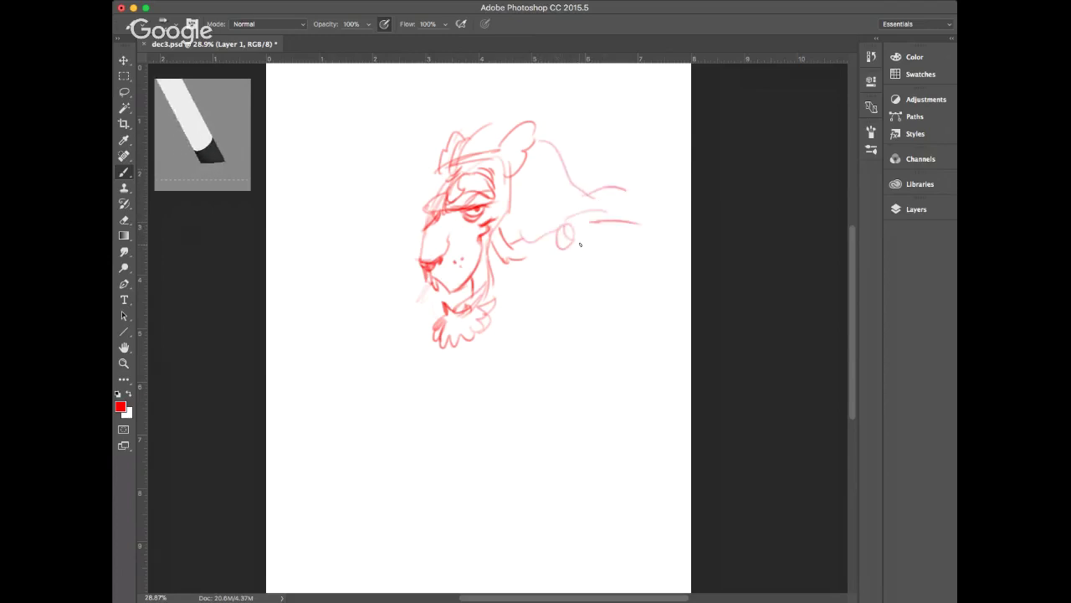
mouse_move(580, 244)
left_mouse_down()
mouse_move(670, 253)
mouse_move(600, 267)
mouse_move(593, 285)
left_mouse_up()
left_click_drag(670, 243, 604, 289)
Sketch the torso down to the waist and the thigh extending horizontally forward to the knee
left_click_drag(585, 293, 588, 327)
left_click_drag(602, 296, 603, 334)
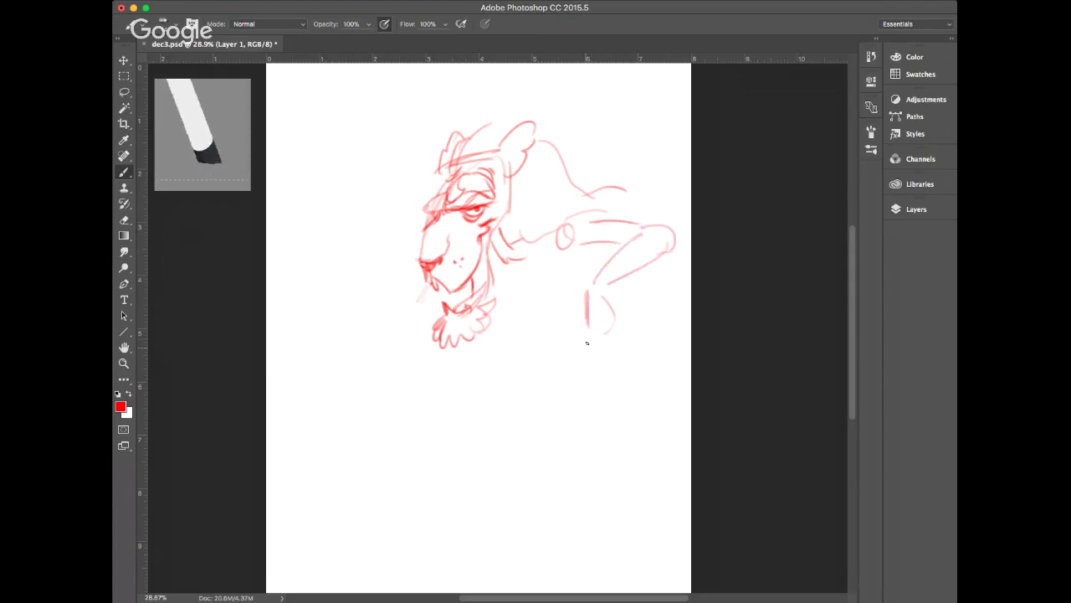
mouse_move(405, 400)
left_mouse_down()
mouse_move(422, 381)
mouse_move(407, 410)
left_mouse_up()
left_click_drag(397, 400, 393, 415)
left_click_drag(516, 283, 538, 319)
mouse_move(615, 291)
left_mouse_down()
mouse_move(620, 350)
mouse_move(605, 370)
left_mouse_up()
mouse_move(536, 328)
left_mouse_down()
mouse_move(518, 345)
mouse_move(551, 328)
left_mouse_up()
mouse_move(507, 359)
left_mouse_down()
mouse_move(541, 357)
mouse_move(601, 382)
left_mouse_up()
mouse_move(411, 387)
left_mouse_down()
mouse_move(557, 415)
mouse_move(590, 391)
left_mouse_up()
left_click_drag(427, 375, 519, 375)
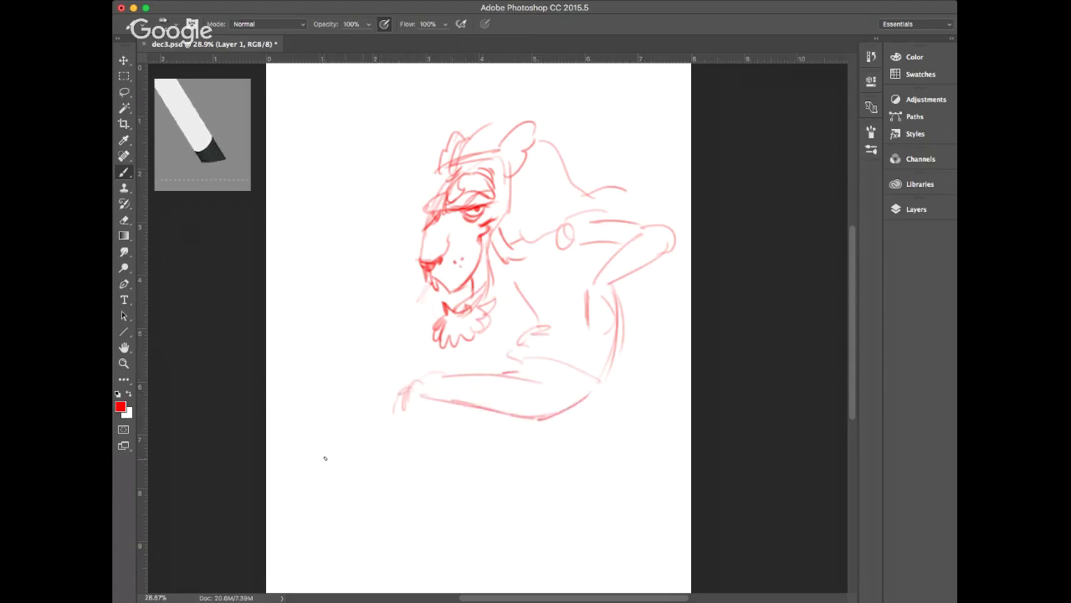
Sketch the raised foot with its curled toes and pointed big toe in front of and below the knee
mouse_move(319, 453)
left_mouse_down()
mouse_move(313, 440)
mouse_move(294, 475)
mouse_move(303, 489)
mouse_move(342, 493)
left_mouse_up()
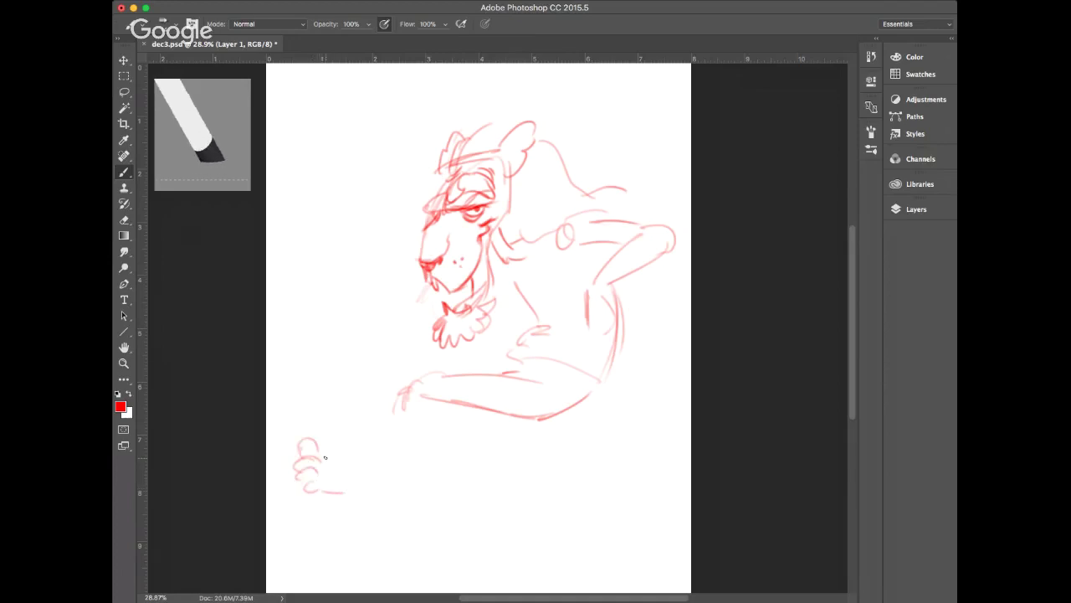
left_click_drag(325, 457, 382, 500)
mouse_move(303, 444)
left_mouse_down()
mouse_move(298, 431)
mouse_move(314, 440)
left_mouse_up()
left_click_drag(357, 493, 382, 500)
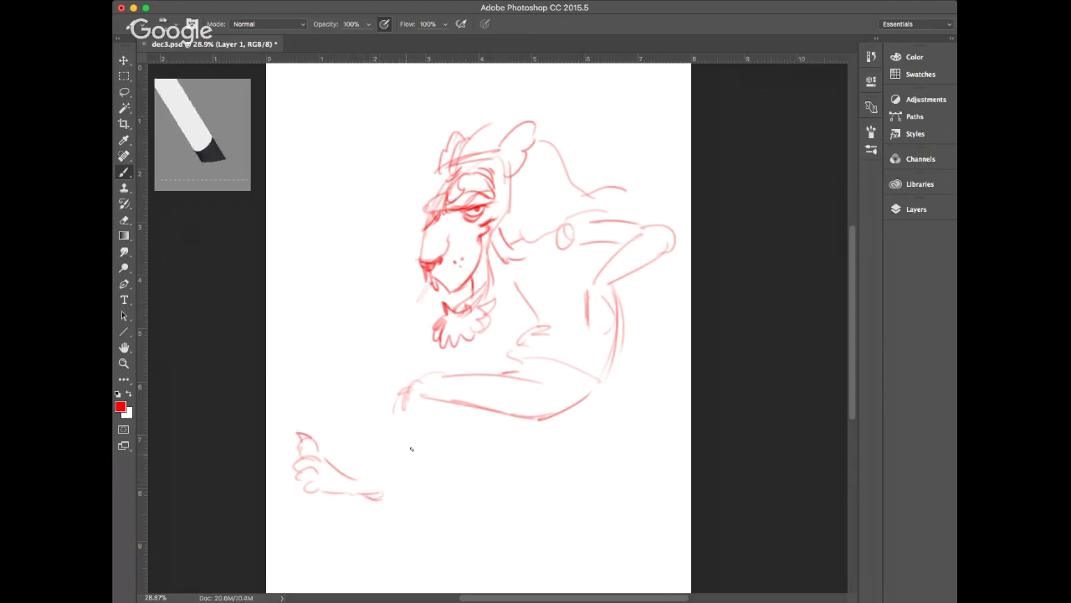
Join the raised foot to the knee with a flared lower leg, add sandal details, and outline the second thigh underneath
left_click_drag(390, 406, 340, 467)
mouse_move(340, 463)
left_mouse_down()
mouse_move(354, 492)
mouse_move(385, 510)
left_mouse_up()
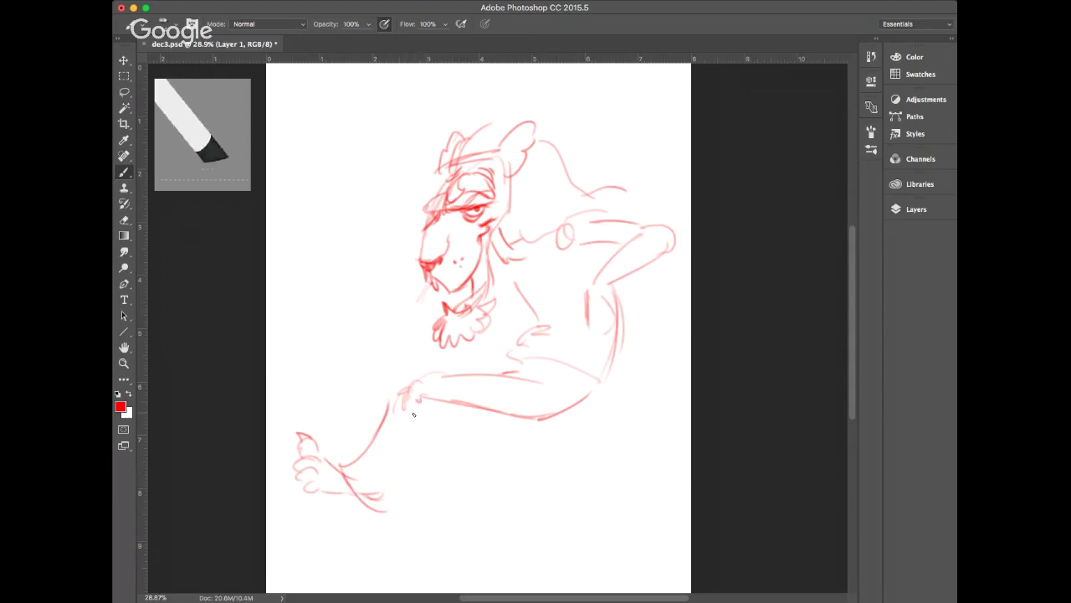
left_click_drag(414, 406, 398, 516)
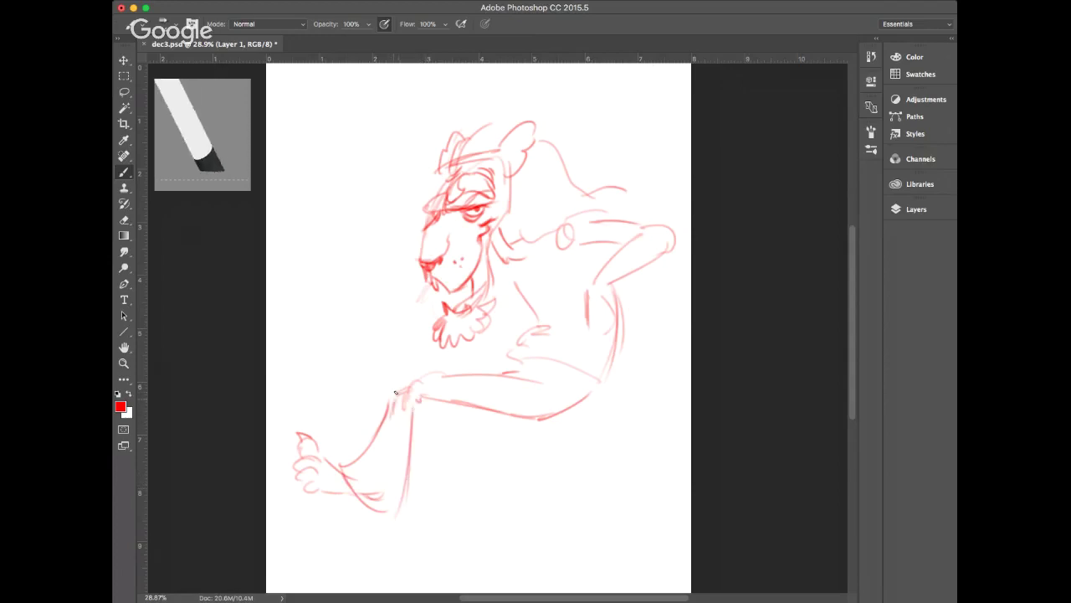
mouse_move(390, 415)
left_mouse_down()
mouse_move(407, 374)
mouse_move(441, 374)
left_mouse_up()
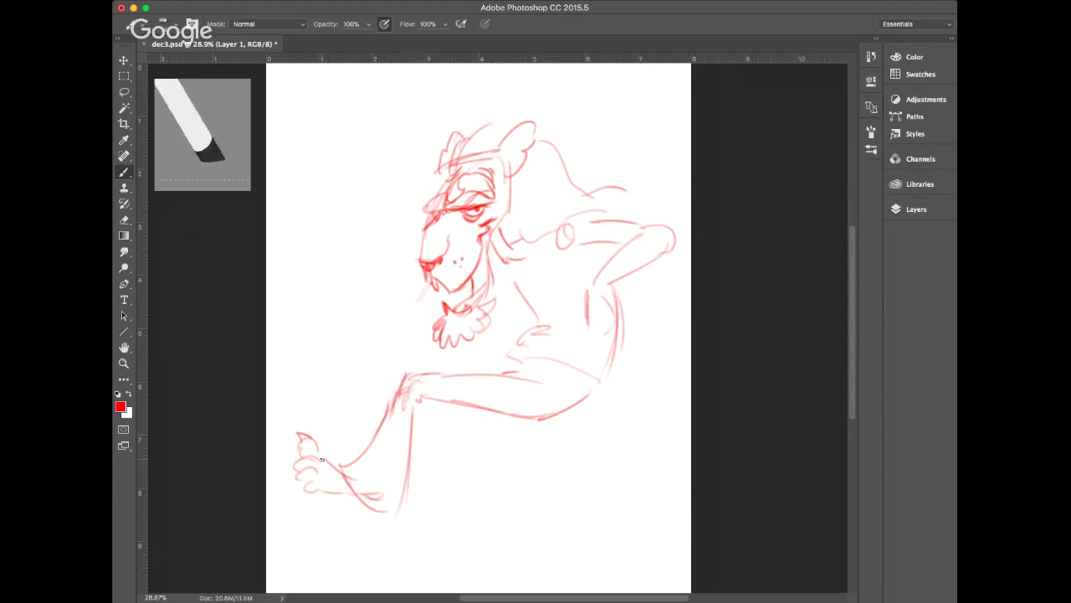
mouse_move(322, 458)
left_mouse_down()
mouse_move(319, 491)
mouse_move(329, 464)
mouse_move(343, 467)
mouse_move(324, 471)
mouse_move(345, 480)
mouse_move(297, 484)
mouse_move(293, 467)
mouse_move(344, 503)
mouse_move(305, 492)
mouse_move(345, 506)
left_mouse_up()
mouse_move(440, 405)
left_mouse_down()
mouse_move(418, 426)
mouse_move(507, 410)
left_mouse_up()
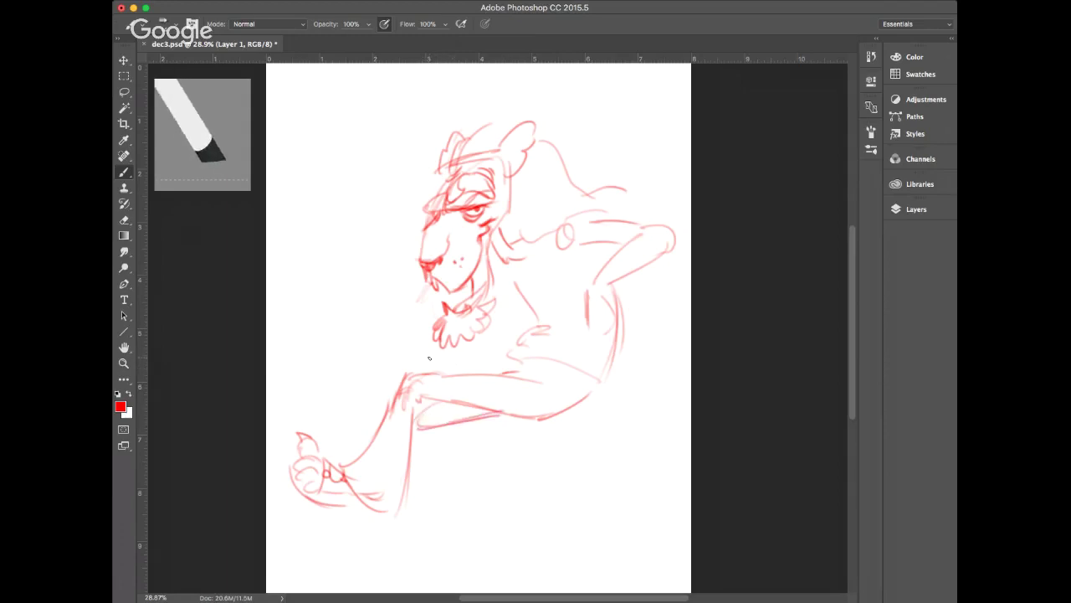
Sketch the hand resting on the crossed knee and the front arm and chest lines behind the beard
mouse_move(429, 358)
left_mouse_down()
mouse_move(442, 383)
mouse_move(477, 365)
mouse_move(482, 373)
left_mouse_up()
left_click_drag(510, 303, 508, 345)
left_click_drag(500, 269, 522, 330)
left_click_drag(467, 360, 506, 362)
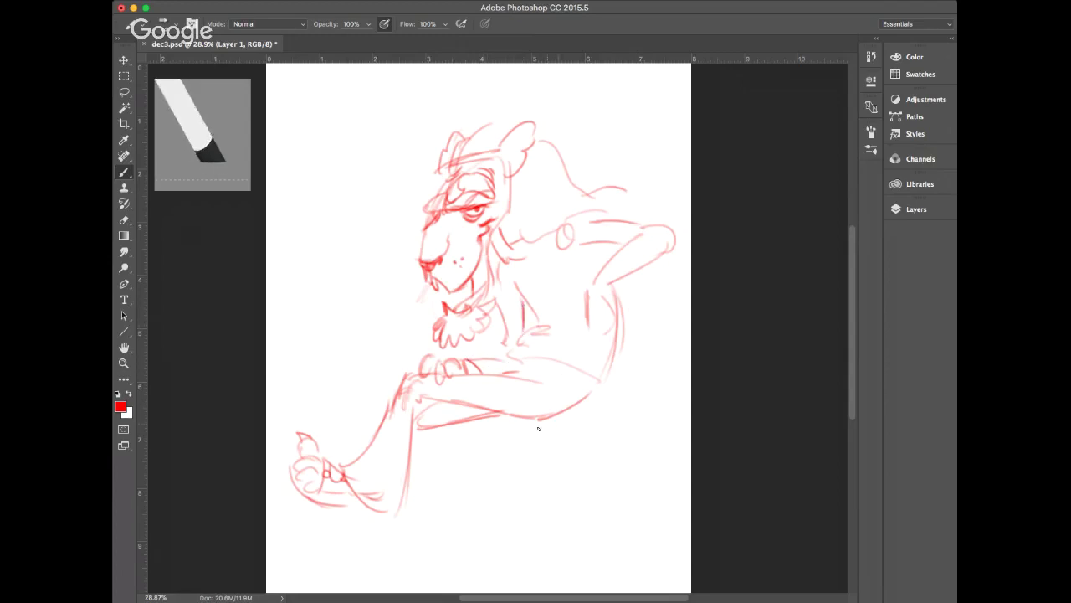
Sketch the planted lower leg with its sandalled foot, and the seat edge beneath the thighs
left_click_drag(442, 439, 491, 524)
mouse_move(428, 459)
left_mouse_down()
mouse_move(445, 536)
mouse_move(423, 544)
mouse_move(501, 552)
left_mouse_up()
left_click_drag(482, 509, 502, 549)
mouse_move(415, 553)
left_mouse_down()
mouse_move(391, 559)
mouse_move(411, 565)
left_mouse_up()
left_click_drag(419, 567, 475, 554)
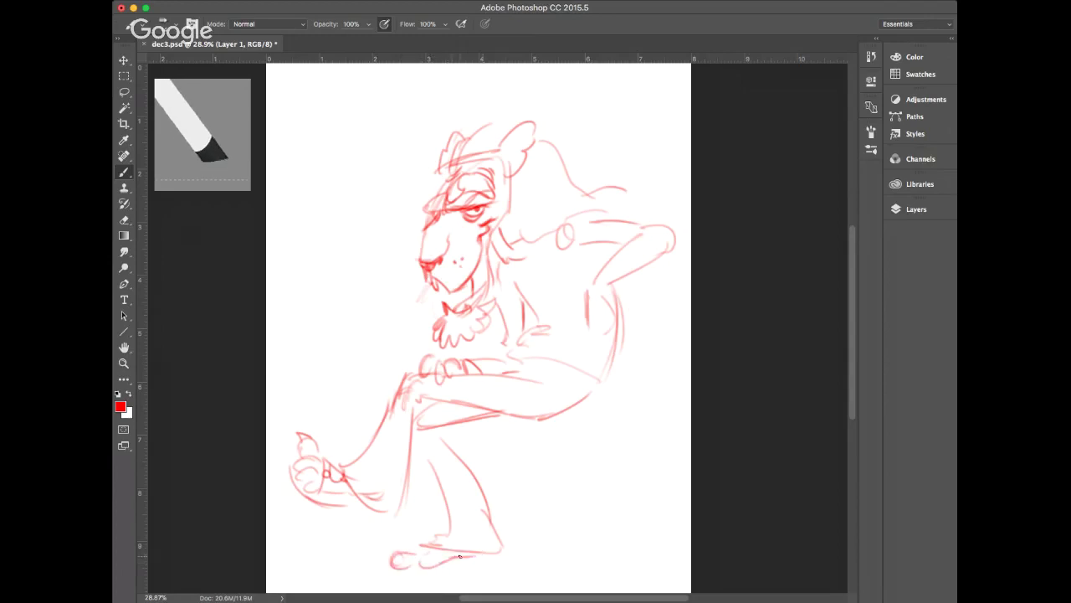
mouse_move(402, 563)
left_mouse_down()
mouse_move(381, 572)
mouse_move(480, 552)
mouse_move(397, 557)
mouse_move(418, 545)
mouse_move(492, 550)
left_mouse_up()
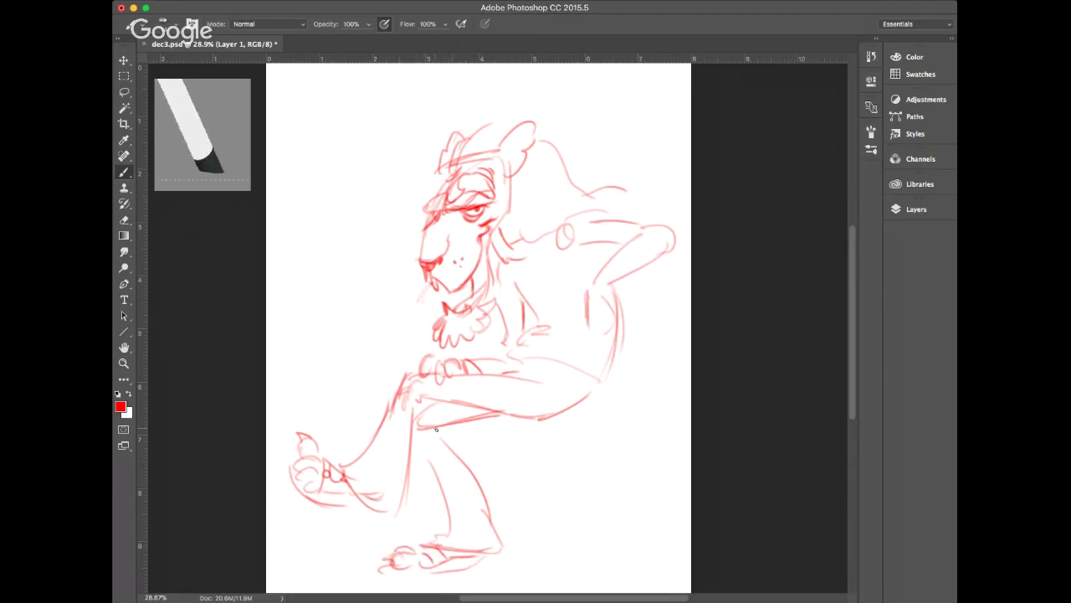
mouse_move(417, 412)
left_mouse_down()
mouse_move(422, 447)
mouse_move(452, 472)
mouse_move(478, 432)
mouse_move(603, 429)
left_mouse_up()
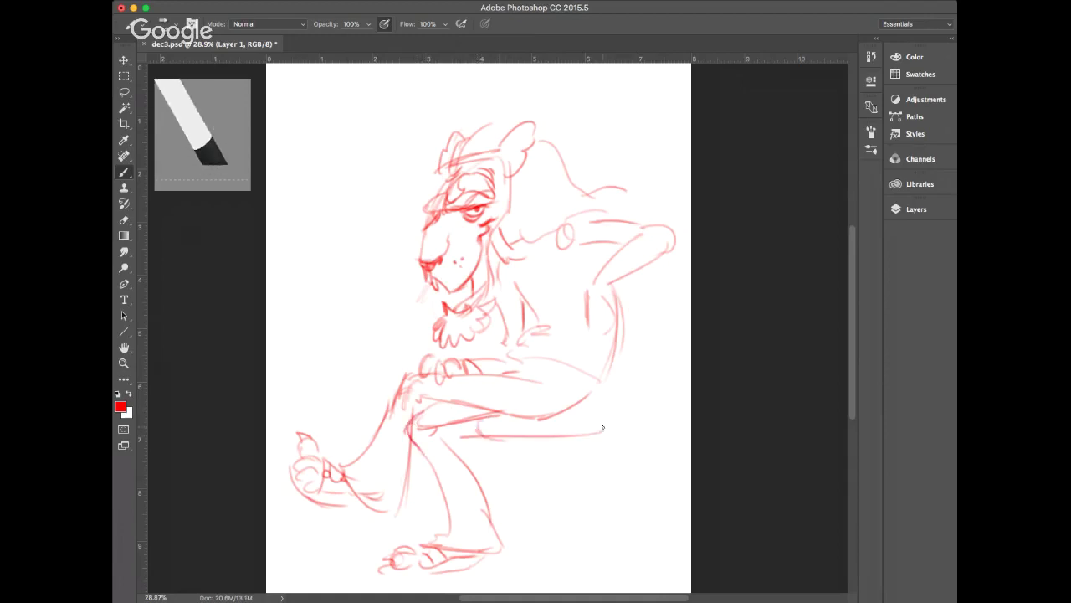
left_click_drag(501, 442, 629, 423)
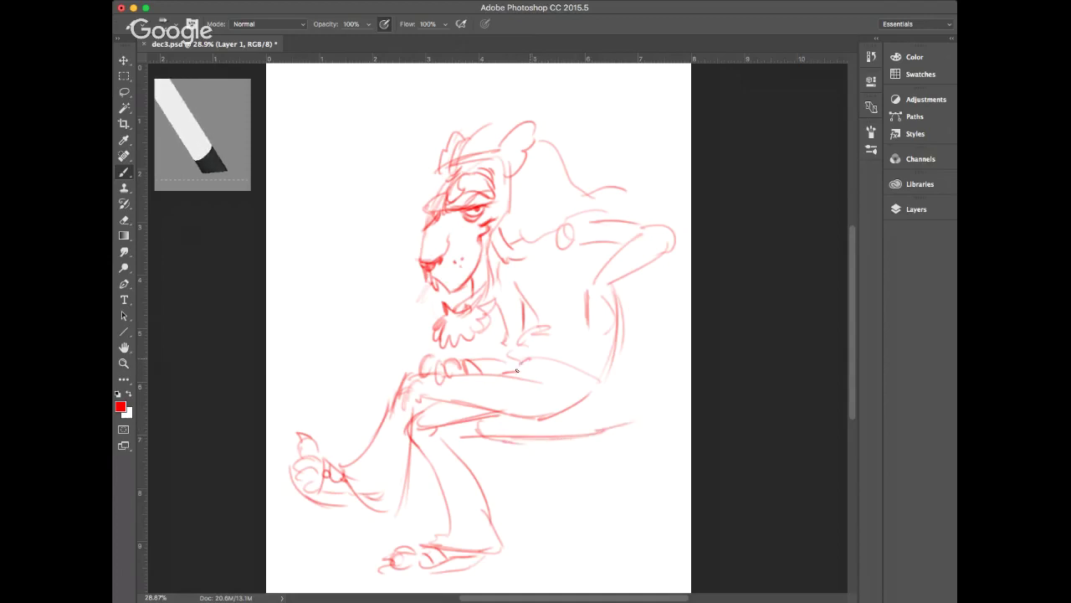
Sketch a belt with an oval buckle at the waist and an open, pointed collar with small spots on the chest
mouse_move(533, 357)
left_mouse_down()
mouse_move(522, 360)
mouse_move(553, 354)
mouse_move(535, 363)
mouse_move(600, 381)
mouse_move(532, 361)
mouse_move(537, 351)
mouse_move(529, 360)
mouse_move(587, 365)
left_mouse_up()
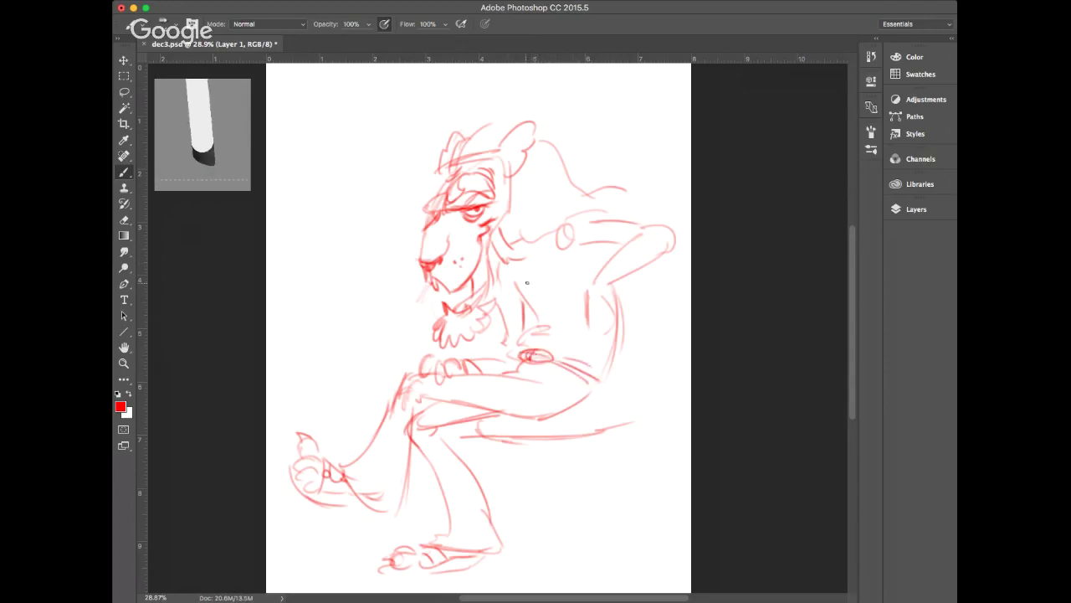
left_click_drag(517, 271, 544, 301)
left_click_drag(538, 247, 556, 306)
mouse_move(500, 266)
left_mouse_down()
mouse_move(512, 293)
mouse_move(541, 299)
left_mouse_up()
mouse_move(542, 240)
left_mouse_down()
mouse_move(566, 292)
mouse_move(537, 270)
mouse_move(535, 283)
mouse_move(555, 313)
mouse_move(546, 319)
mouse_move(565, 328)
mouse_move(562, 347)
left_mouse_up()
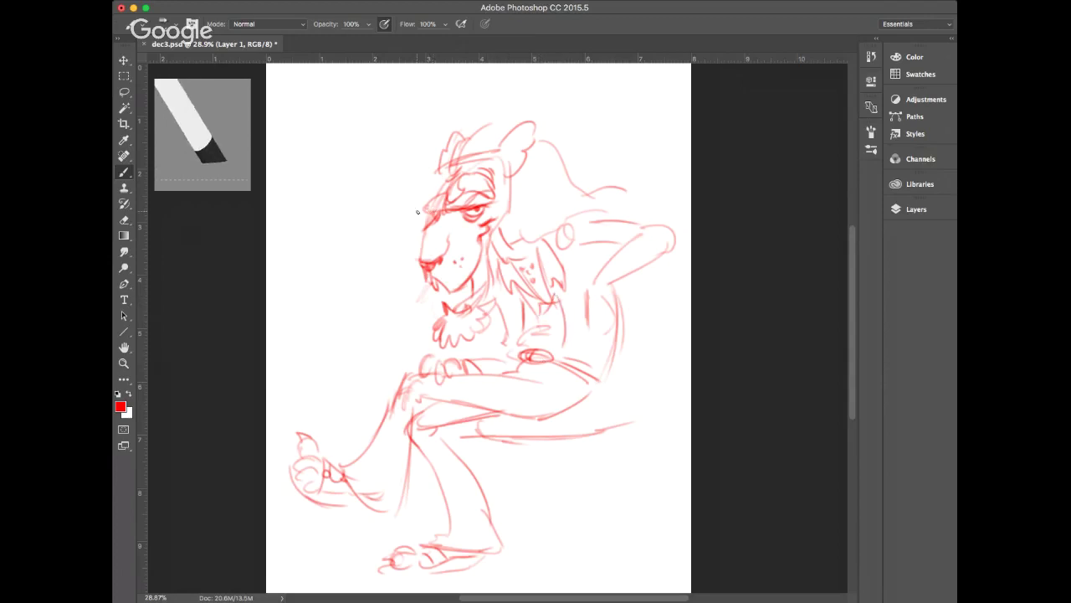
Draw round glasses over the eyes and nose bridge, with the side arm reaching back past the head
mouse_move(441, 204)
left_mouse_down()
mouse_move(426, 204)
mouse_move(423, 227)
left_mouse_up()
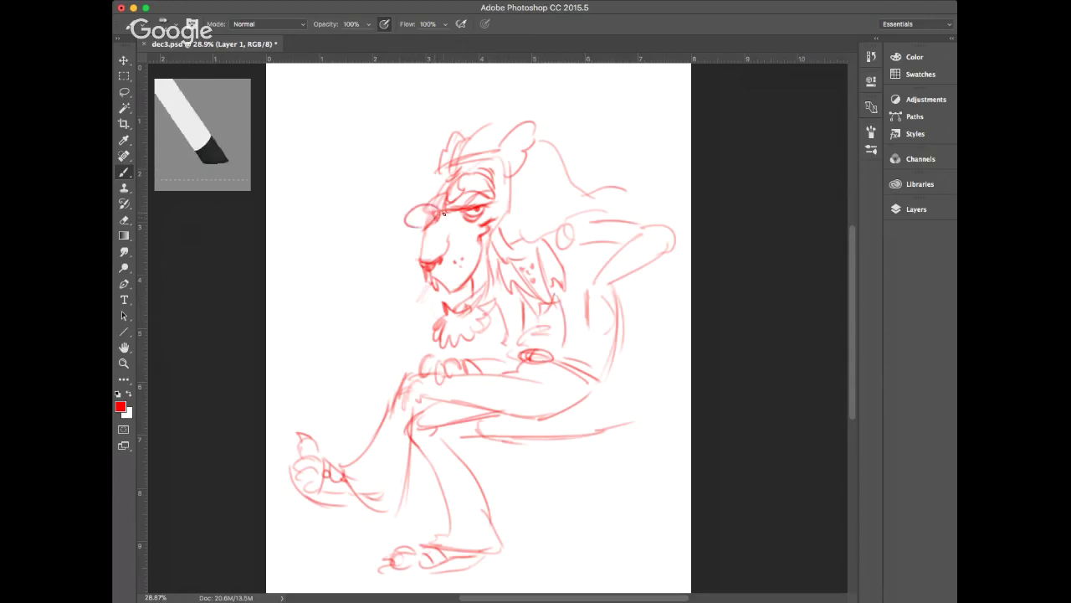
mouse_move(475, 198)
left_mouse_down()
mouse_move(452, 219)
mouse_move(524, 185)
mouse_move(555, 210)
left_mouse_up()
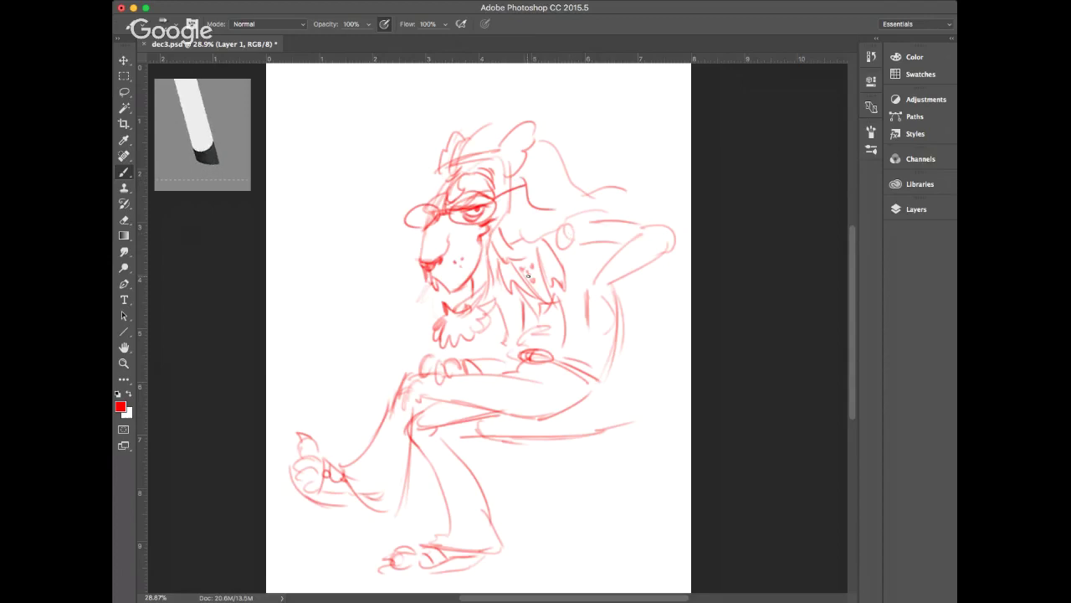
Fill the open mouth with solid red along the jaw, and strengthen the muzzle, cheek fur and scalloped beard lines
mouse_move(484, 235)
left_mouse_down()
mouse_move(489, 280)
mouse_move(475, 302)
left_mouse_up()
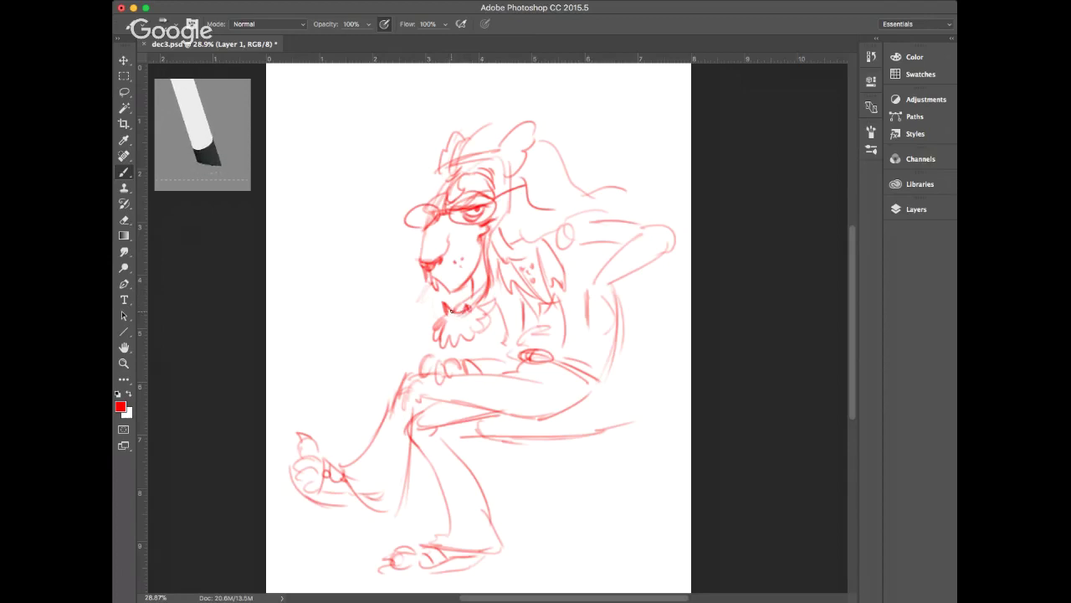
mouse_move(451, 312)
left_mouse_down()
mouse_move(472, 311)
mouse_move(459, 309)
mouse_move(481, 273)
mouse_move(485, 285)
mouse_move(480, 240)
mouse_move(484, 272)
mouse_move(481, 256)
left_mouse_up()
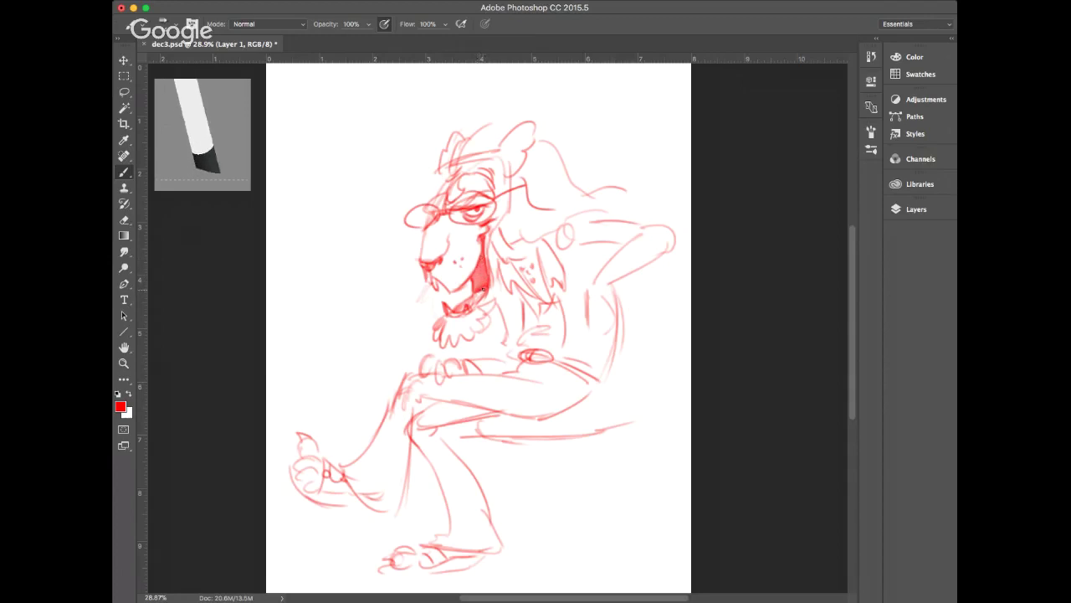
mouse_move(468, 282)
left_mouse_down()
mouse_move(475, 300)
mouse_move(484, 290)
left_mouse_up()
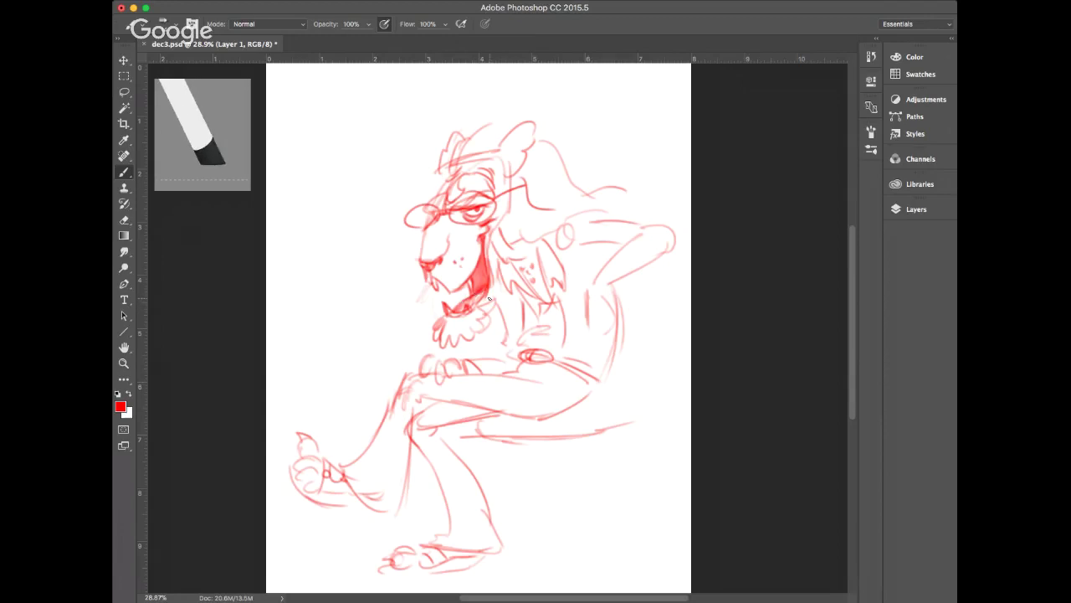
left_click_drag(433, 220, 423, 261)
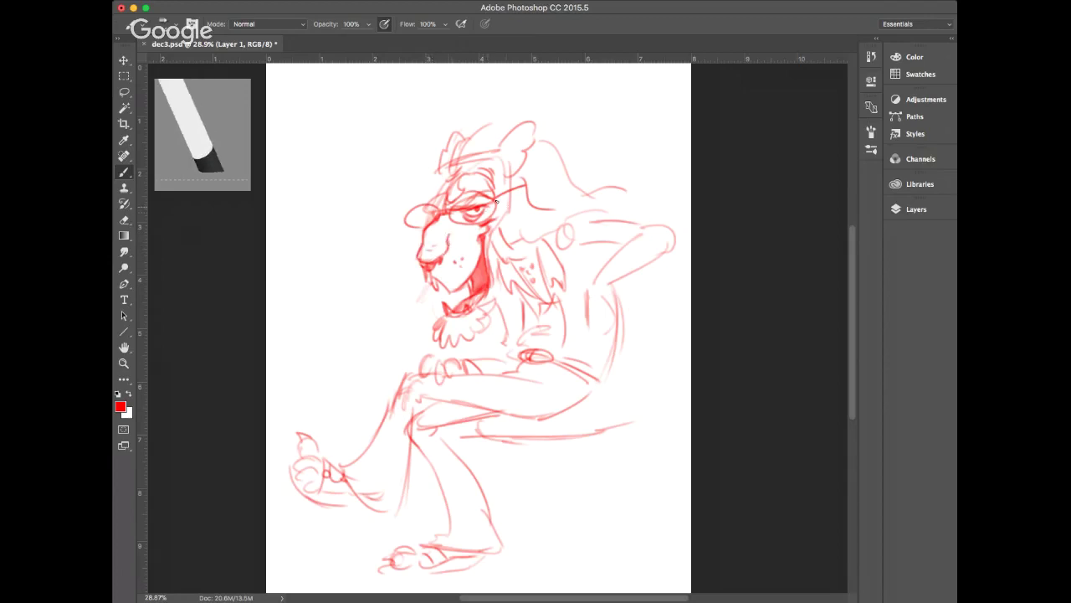
left_click_drag(496, 201, 505, 201)
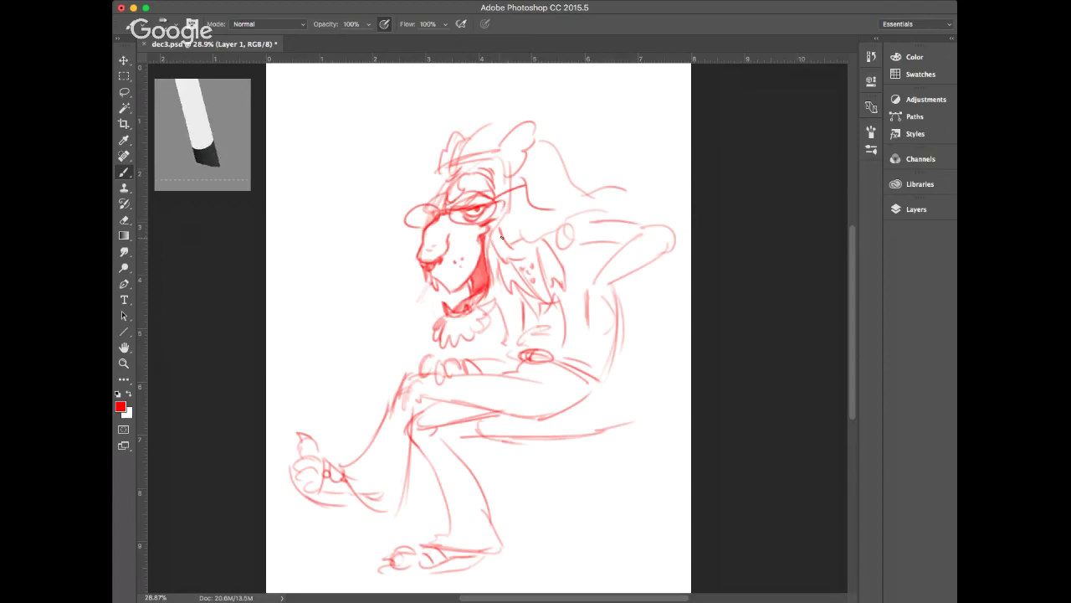
mouse_move(491, 239)
left_mouse_down()
mouse_move(494, 307)
mouse_move(434, 331)
mouse_move(444, 344)
mouse_move(431, 331)
mouse_move(462, 350)
mouse_move(492, 315)
left_mouse_up()
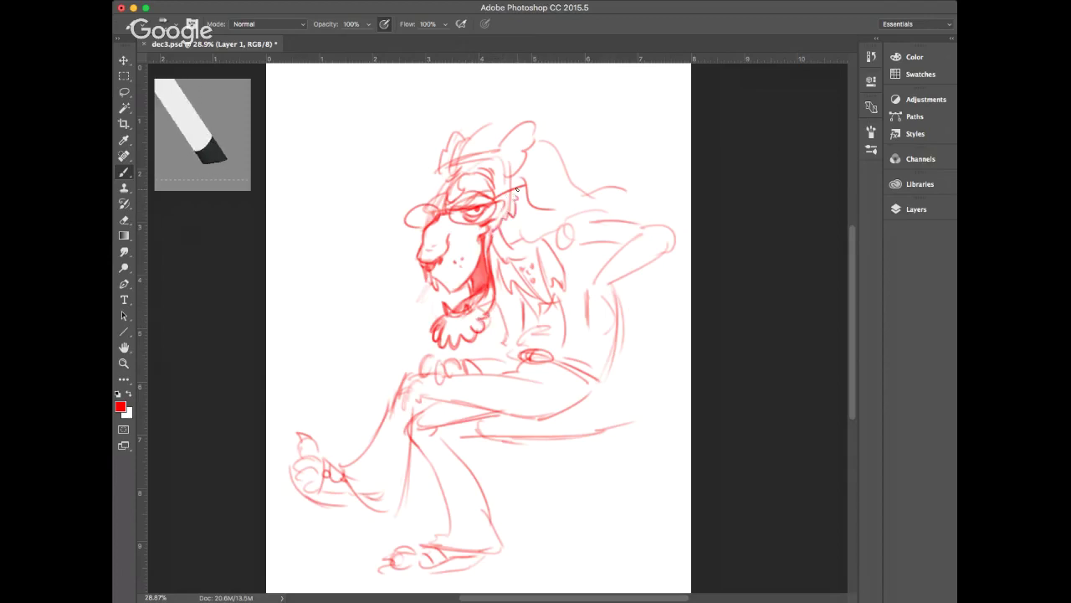
Draw hair strands over the crown through the headband, and strengthen the long mane flowing back past the ear and shoulder
left_click_drag(468, 168, 497, 126)
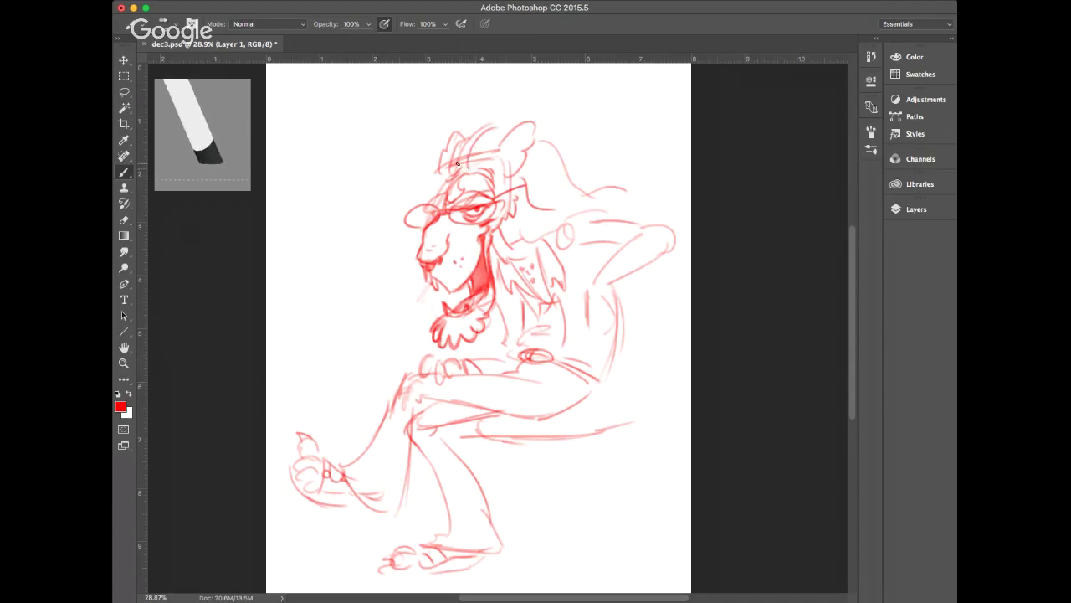
left_click_drag(451, 173, 482, 133)
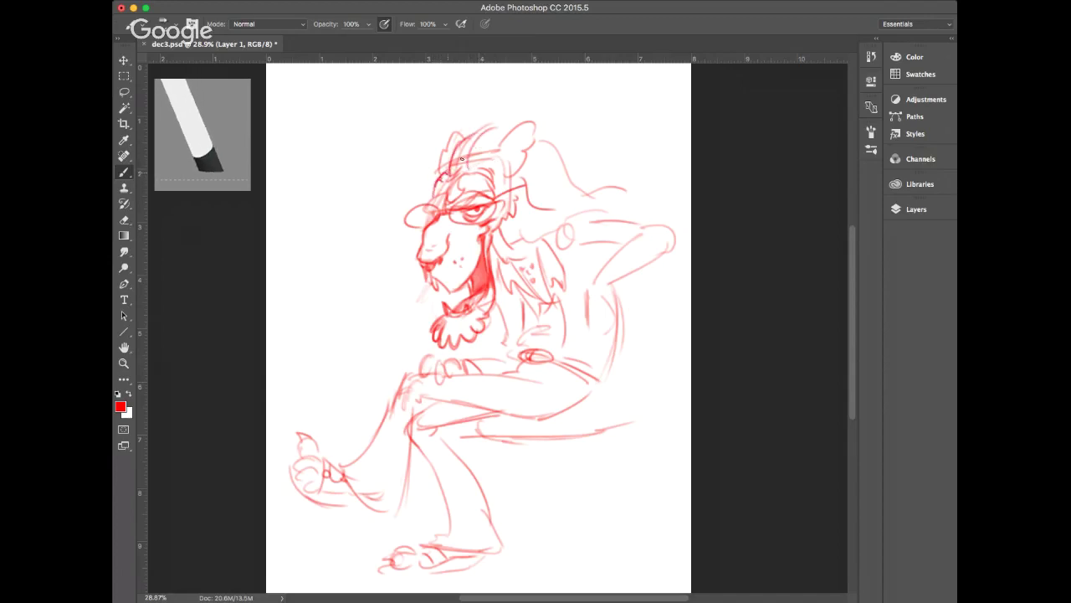
left_click_drag(467, 149, 510, 123)
mouse_move(467, 168)
left_mouse_down()
mouse_move(504, 129)
mouse_move(583, 188)
left_mouse_up()
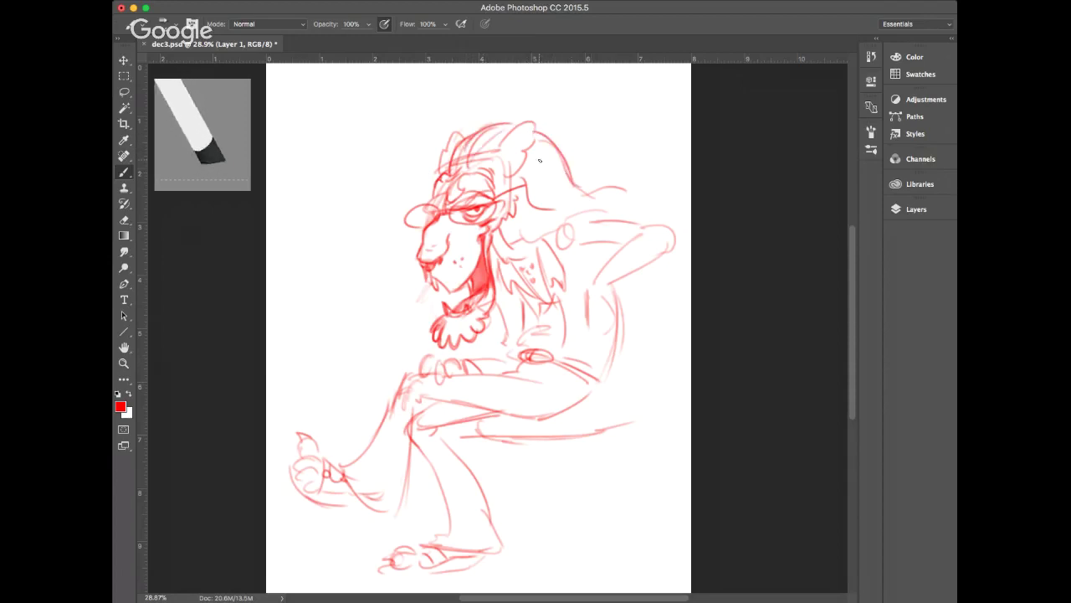
left_click_drag(532, 160, 550, 192)
mouse_move(495, 161)
left_mouse_down()
mouse_move(526, 226)
mouse_move(563, 228)
mouse_move(530, 241)
mouse_move(545, 238)
left_mouse_up()
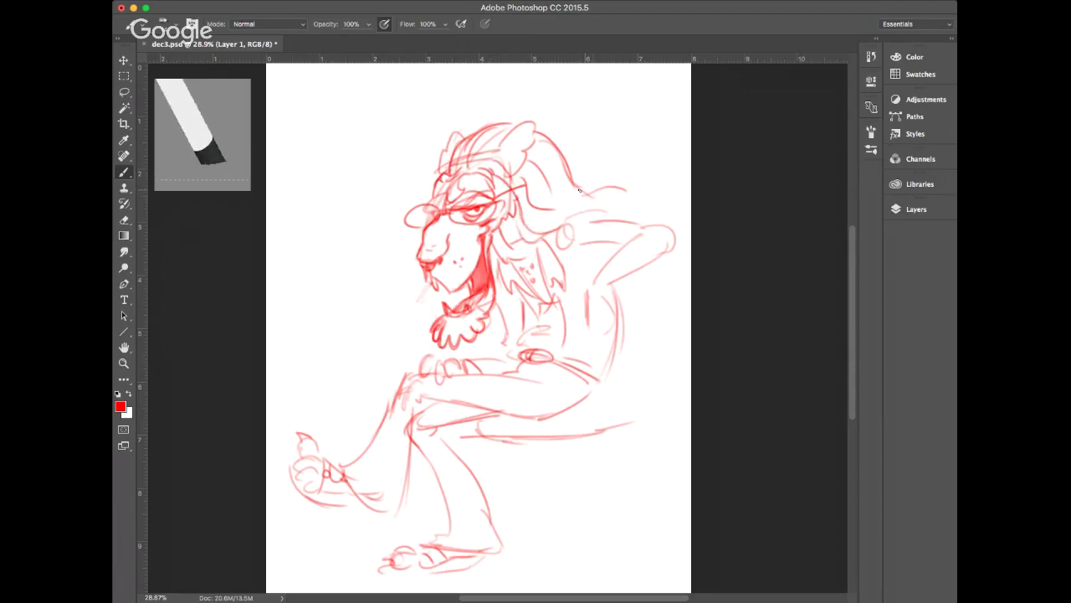
mouse_move(579, 191)
left_mouse_down()
mouse_move(621, 189)
mouse_move(620, 218)
left_mouse_up()
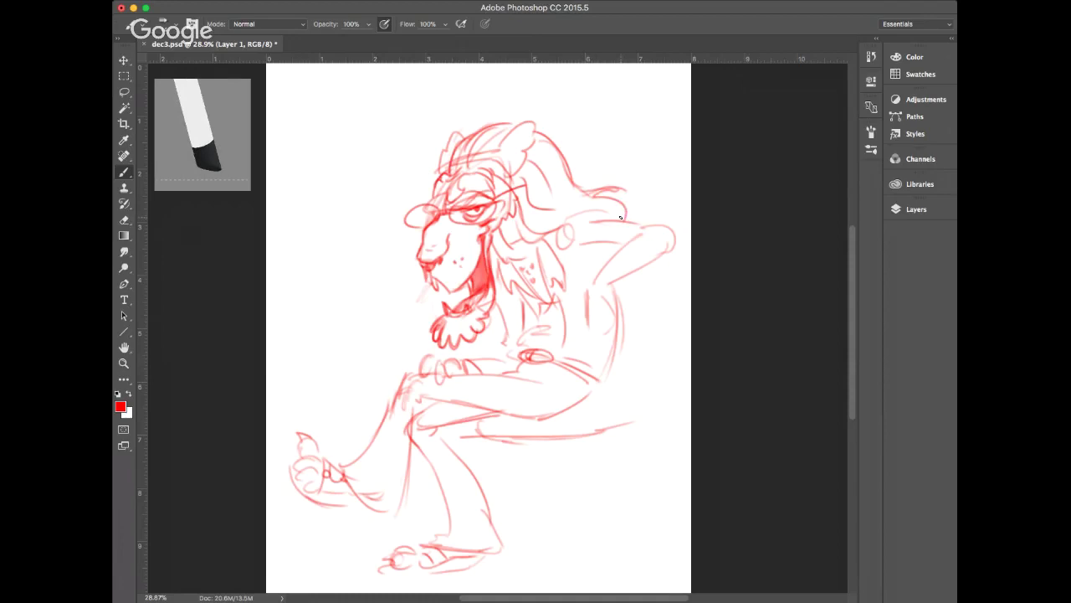
Sketch a clawed hand behind the hip, add claws to the hand on the knee, and strengthen the bent rear arm
mouse_move(616, 328)
left_mouse_down()
mouse_move(632, 340)
mouse_move(618, 344)
mouse_move(631, 342)
mouse_move(604, 352)
mouse_move(625, 369)
left_mouse_up()
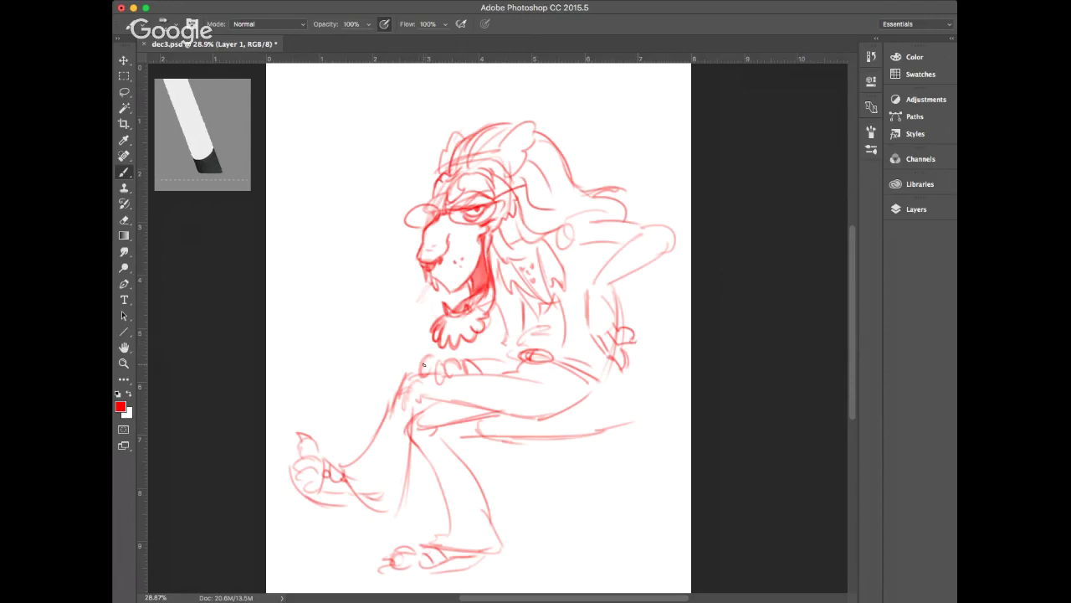
mouse_move(425, 363)
left_mouse_down()
mouse_move(448, 367)
mouse_move(474, 373)
left_mouse_up()
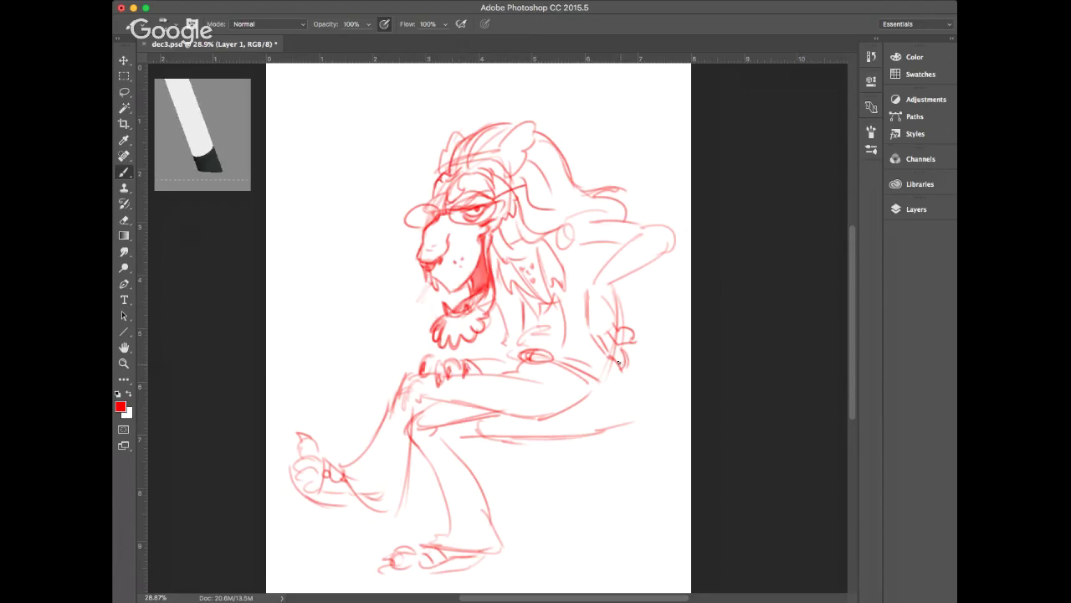
left_click_drag(619, 362, 626, 379)
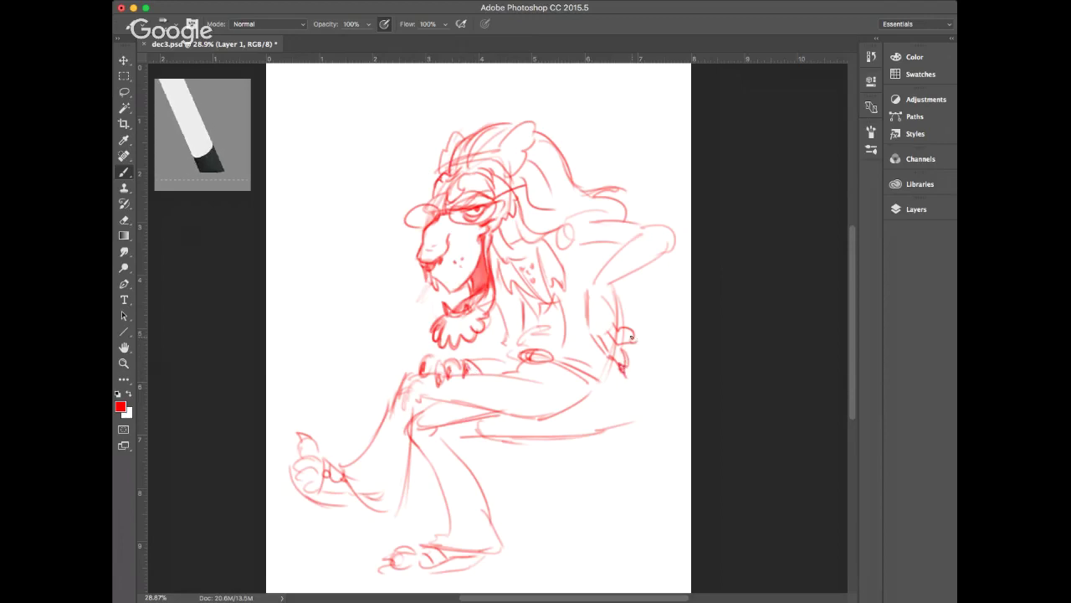
left_click_drag(624, 336, 641, 343)
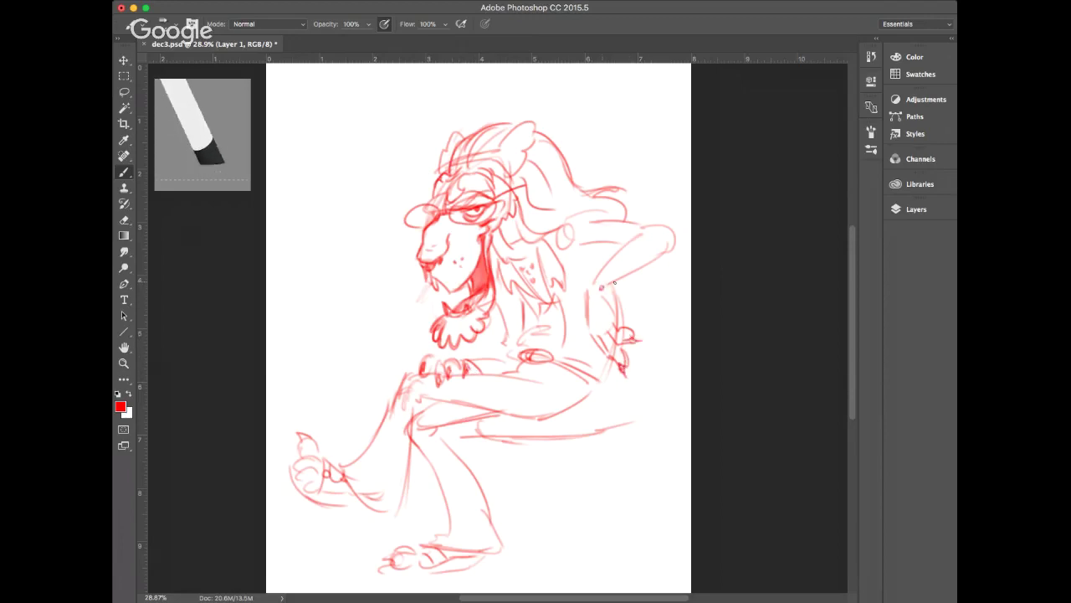
mouse_move(601, 286)
left_mouse_down()
mouse_move(648, 226)
mouse_move(674, 255)
left_mouse_up()
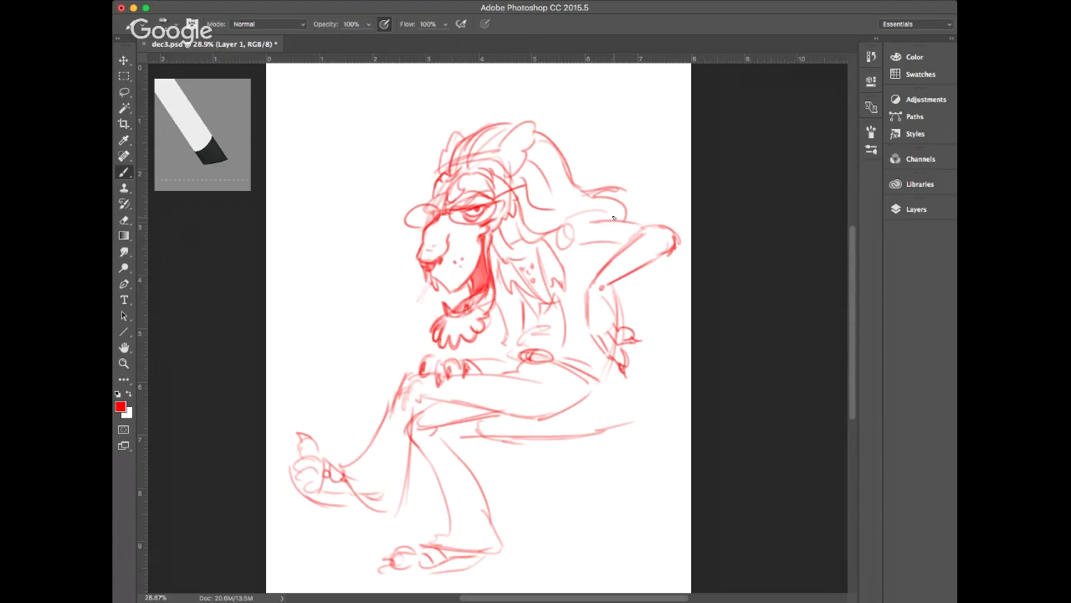
Hide the finished character sketch and add a new blank layer for a second drawing
left_click(909, 213)
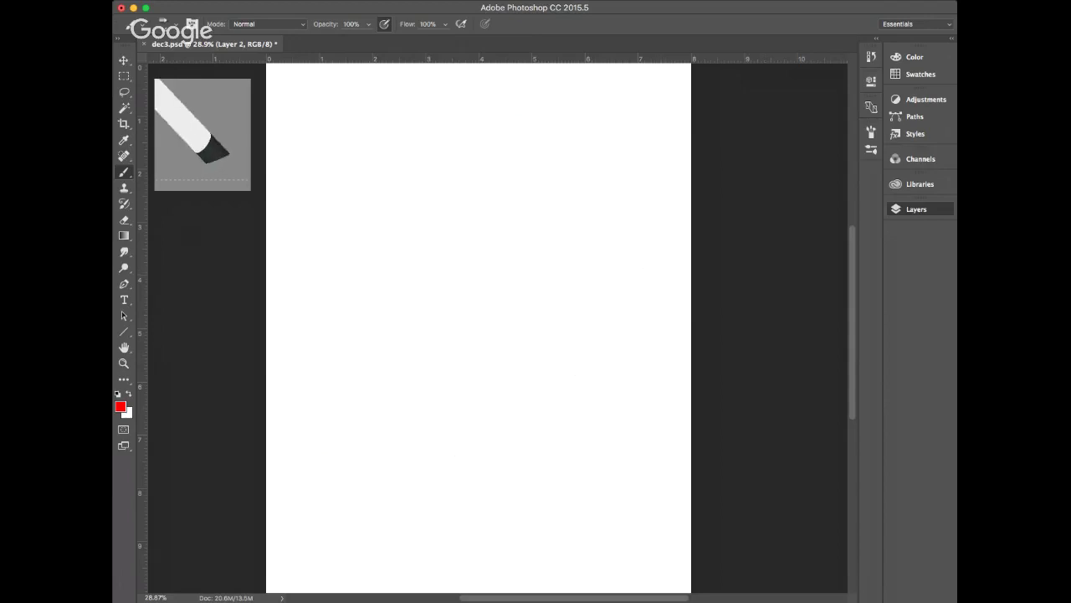
left_click(854, 208)
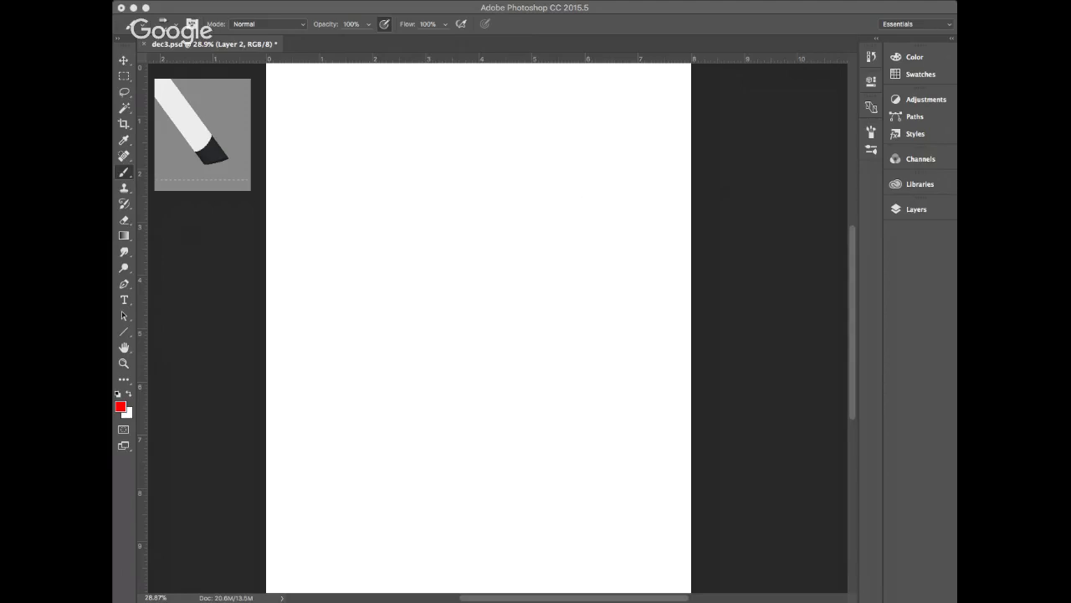
left_click(903, 358)
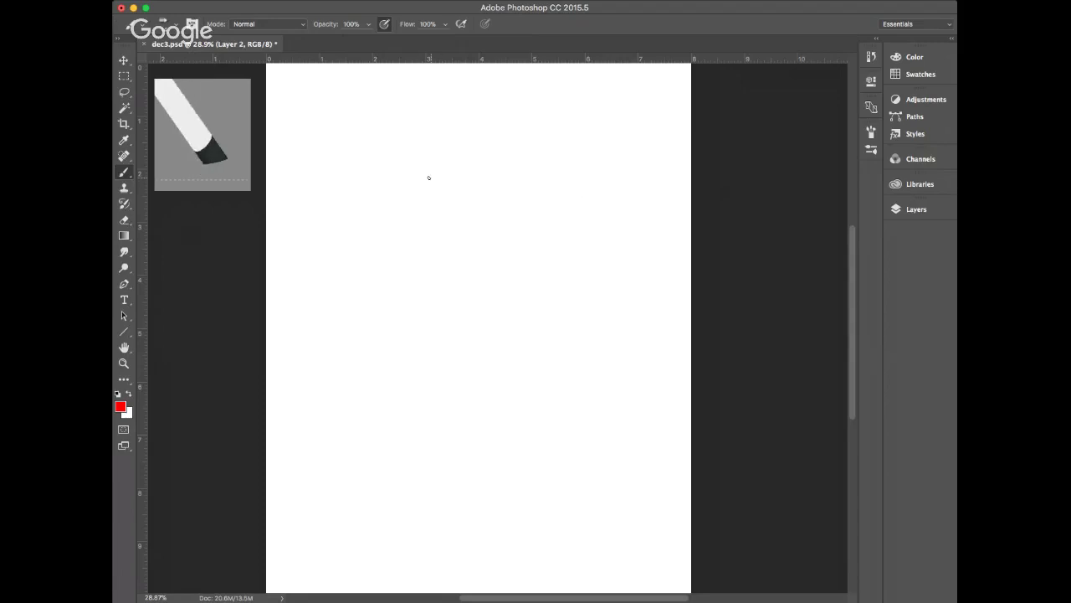
Sketch the outline of a long animal head with a rounded skull and a blunt, downward-pointing snout
left_click_drag(416, 172, 484, 159)
left_click_drag(420, 174, 375, 269)
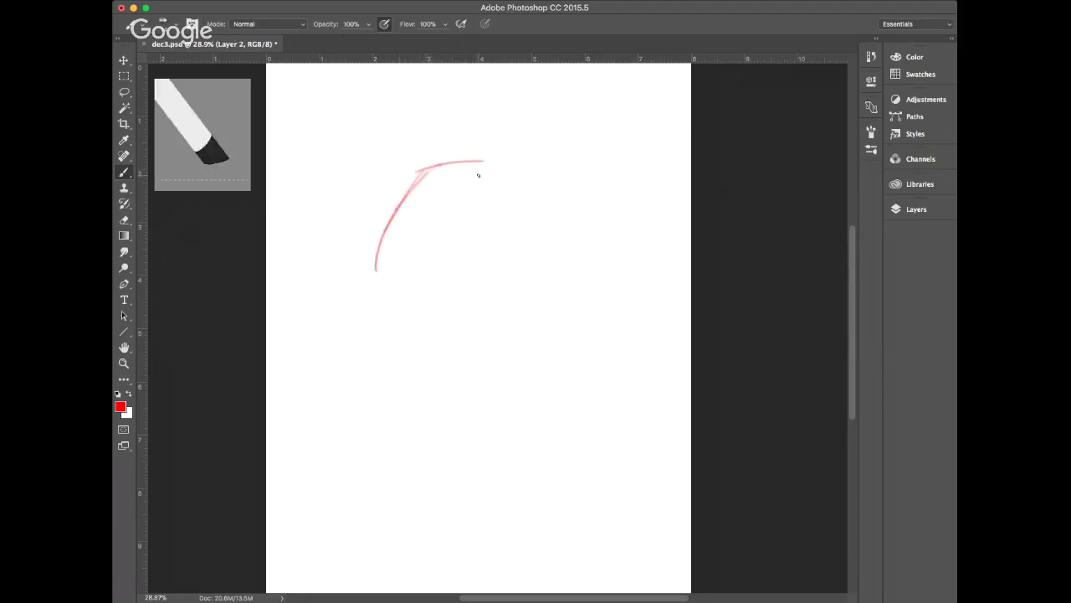
mouse_move(483, 161)
left_mouse_down()
mouse_move(495, 215)
mouse_move(477, 229)
mouse_move(478, 210)
mouse_move(449, 234)
mouse_move(426, 277)
mouse_move(382, 272)
mouse_move(417, 298)
left_mouse_up()
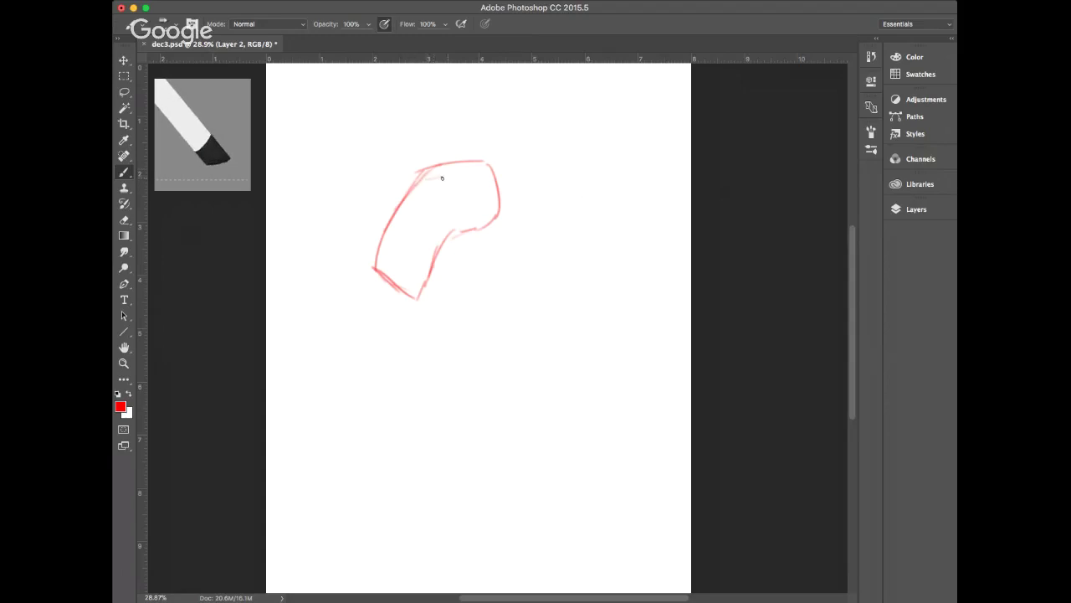
Draw half-closed eyes with dot pupils under a heavy straight lid line, and a nose at the tip of the snout
mouse_move(424, 175)
left_mouse_down()
mouse_move(464, 185)
mouse_move(422, 178)
mouse_move(480, 179)
mouse_move(465, 173)
mouse_move(472, 161)
mouse_move(440, 169)
mouse_move(462, 194)
mouse_move(429, 178)
mouse_move(410, 188)
mouse_move(447, 179)
left_mouse_up()
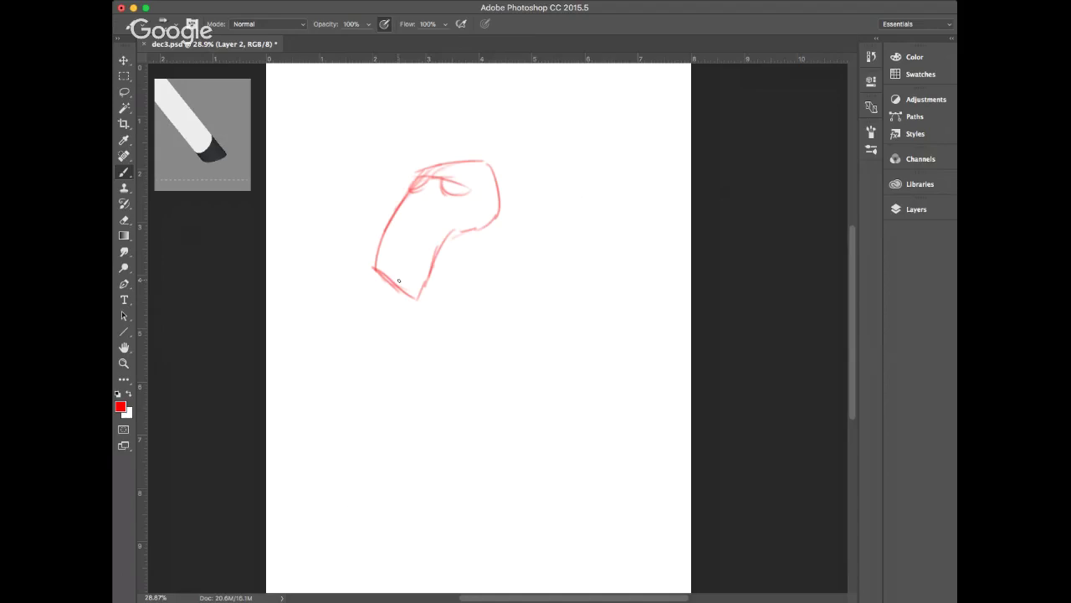
left_click_drag(419, 177, 468, 182)
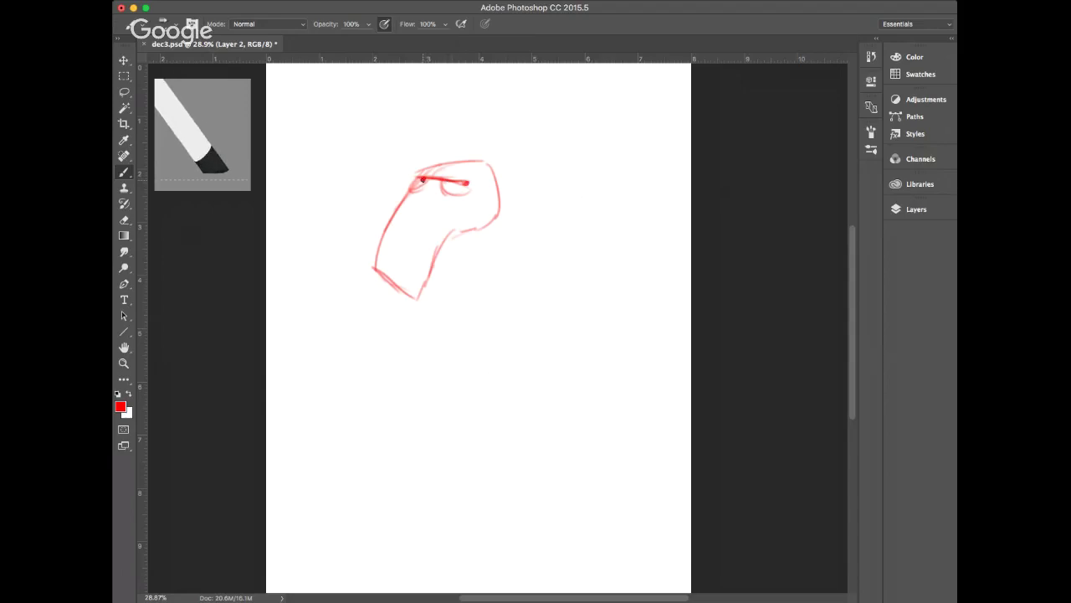
left_click_drag(465, 183, 483, 179)
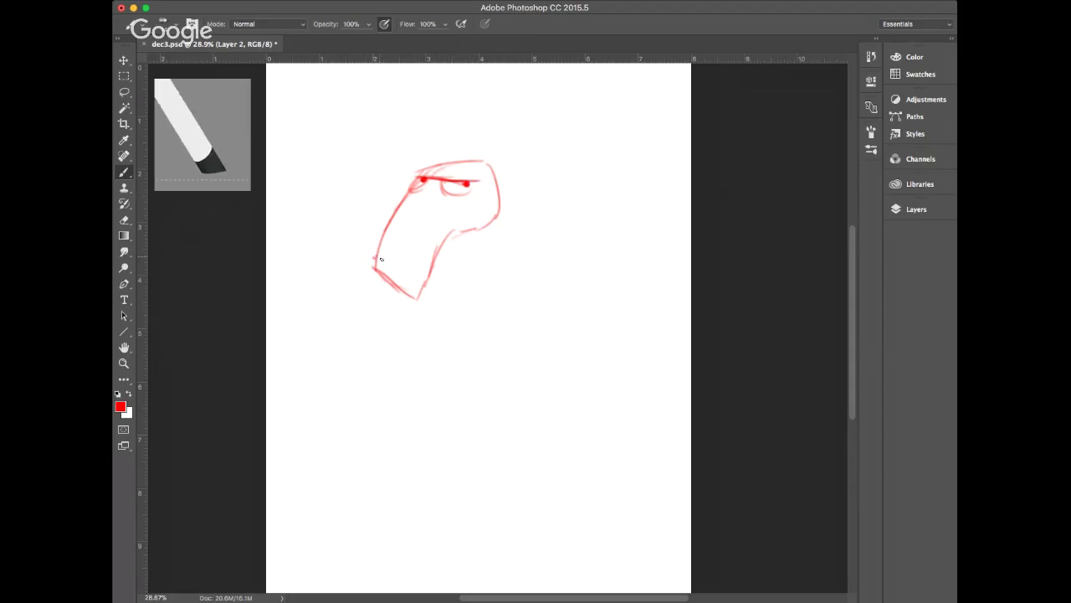
mouse_move(375, 260)
left_mouse_down()
mouse_move(405, 257)
mouse_move(379, 280)
mouse_move(404, 261)
left_mouse_up()
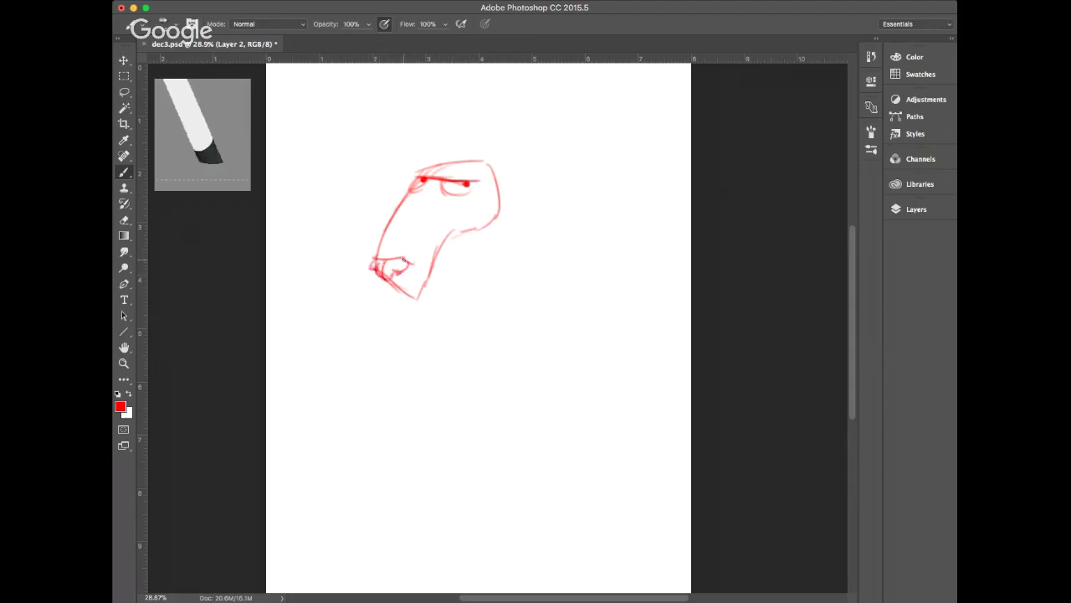
Sketch a long mane sweeping back from the forehead and jaw, with two narrow ears laid back
mouse_move(426, 170)
left_mouse_down()
mouse_move(467, 151)
mouse_move(591, 144)
left_mouse_up()
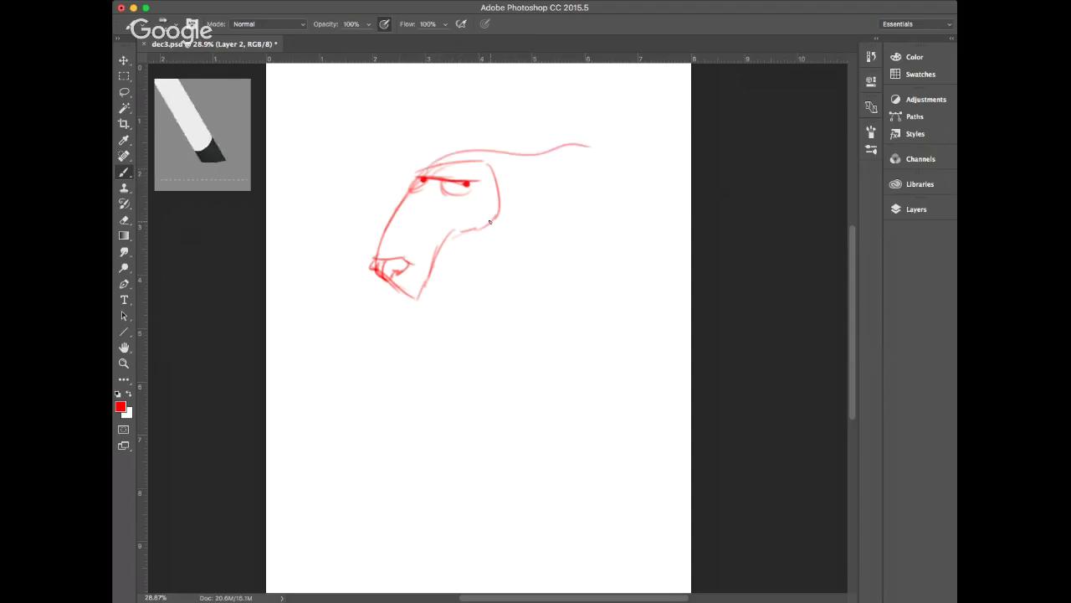
mouse_move(484, 235)
left_mouse_down()
mouse_move(626, 191)
mouse_move(631, 175)
left_mouse_up()
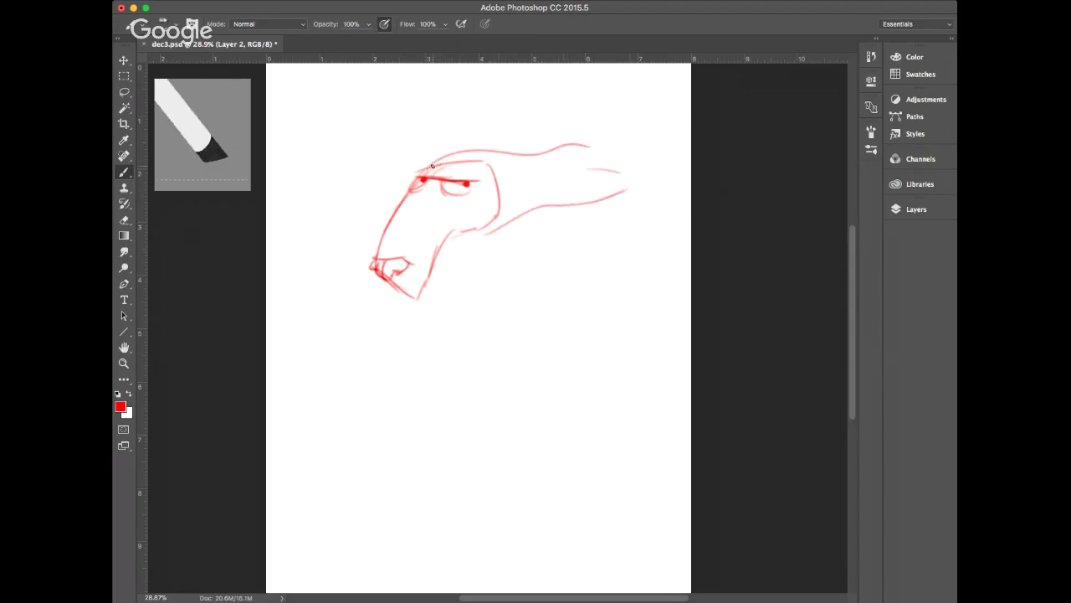
mouse_move(430, 167)
left_mouse_down()
mouse_move(519, 156)
mouse_move(501, 185)
mouse_move(535, 177)
mouse_move(522, 167)
mouse_move(548, 170)
mouse_move(444, 149)
mouse_move(474, 139)
left_mouse_up()
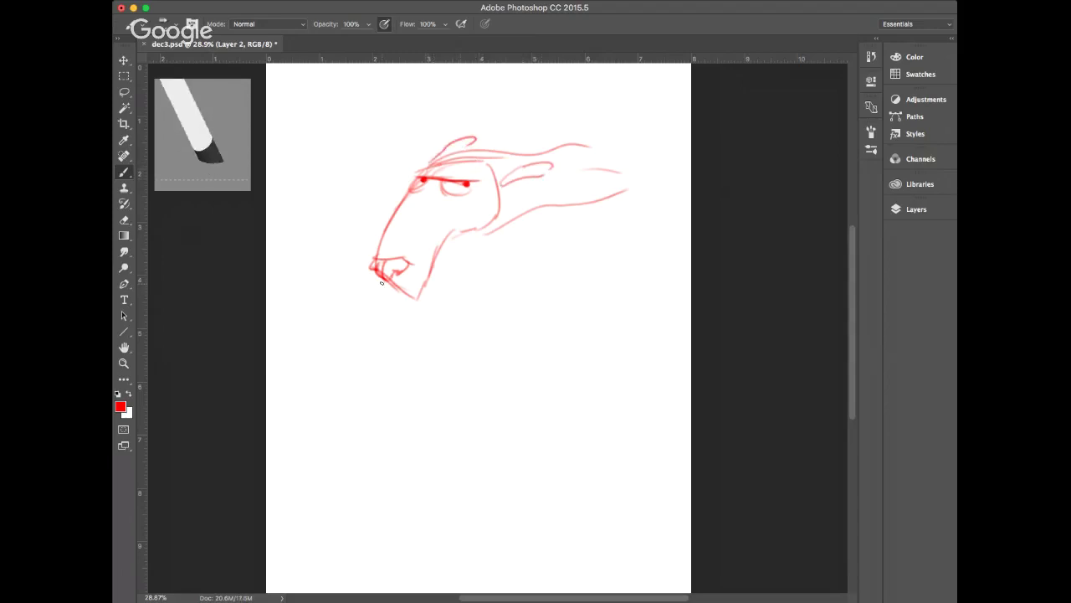
Draw the mouth with a tufted chin beard, and refine the snout bridge, far brow, jaw and cheek lines
mouse_move(378, 278)
left_mouse_down()
mouse_move(389, 292)
mouse_move(415, 295)
mouse_move(424, 279)
left_mouse_up()
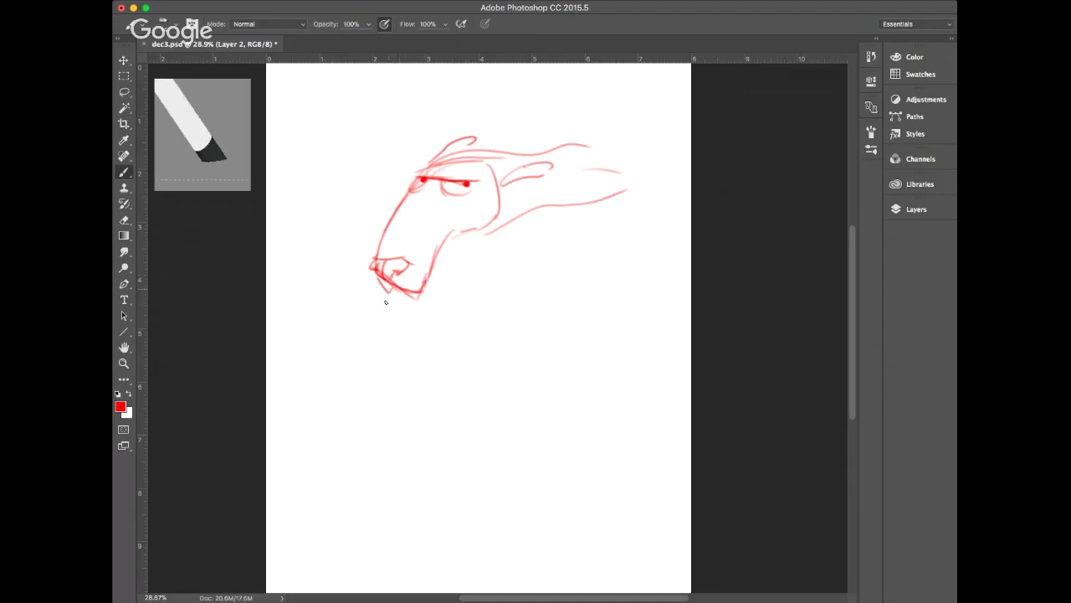
mouse_move(386, 302)
left_mouse_down()
mouse_move(414, 315)
mouse_move(433, 309)
mouse_move(434, 295)
left_mouse_up()
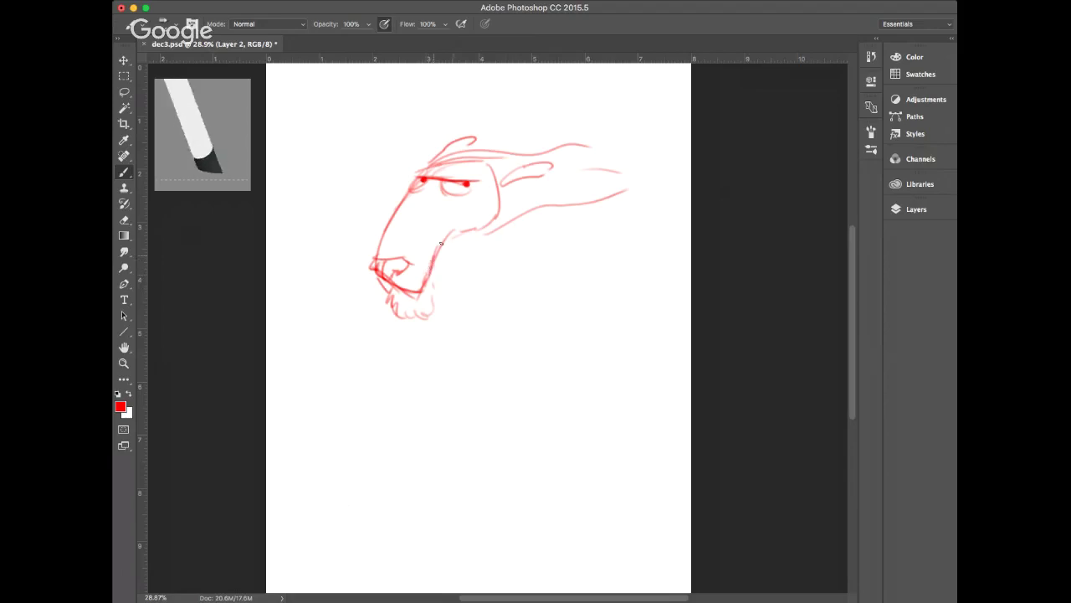
mouse_move(423, 182)
left_mouse_down()
mouse_move(373, 253)
mouse_move(407, 247)
mouse_move(424, 228)
left_mouse_up()
left_click_drag(439, 185, 424, 226)
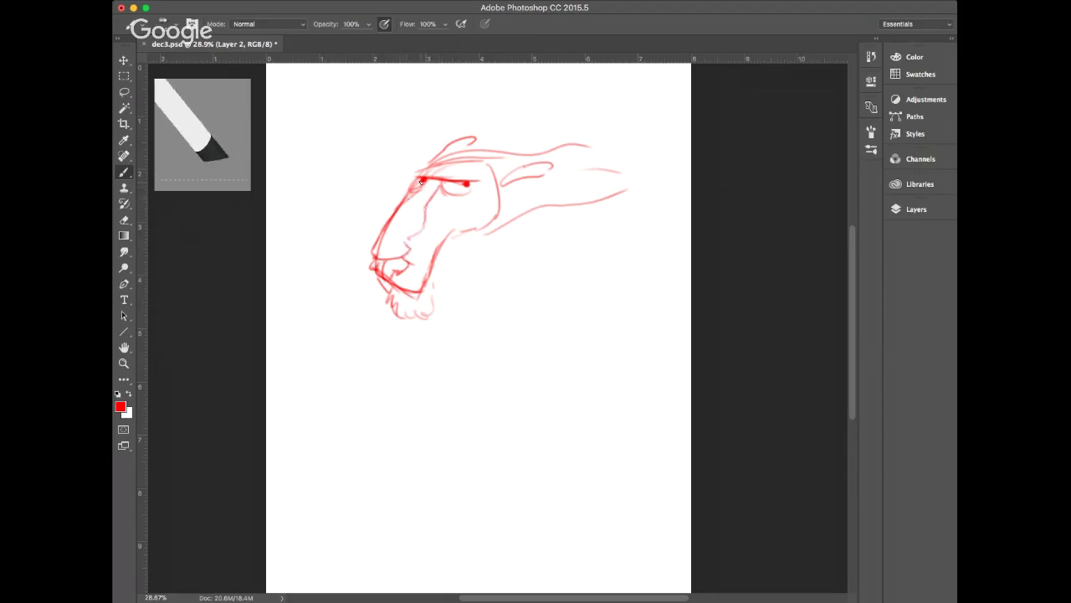
mouse_move(422, 181)
left_mouse_down()
mouse_move(404, 199)
mouse_move(421, 176)
mouse_move(407, 172)
mouse_move(427, 167)
left_mouse_up()
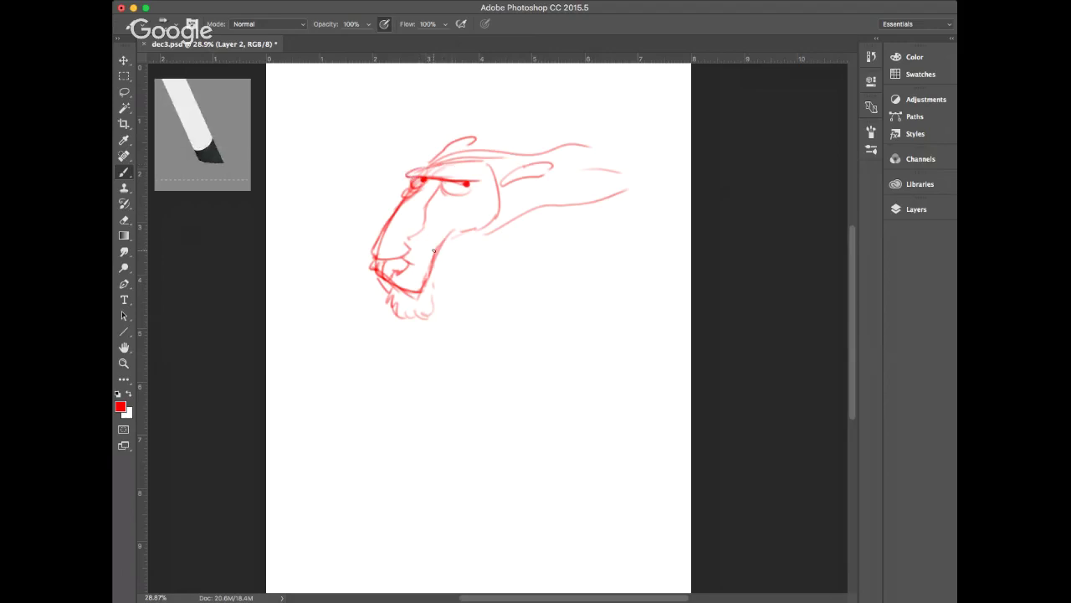
mouse_move(432, 256)
left_mouse_down()
mouse_move(456, 230)
mouse_move(444, 237)
mouse_move(454, 210)
mouse_move(489, 190)
mouse_move(464, 167)
mouse_move(490, 196)
left_mouse_up()
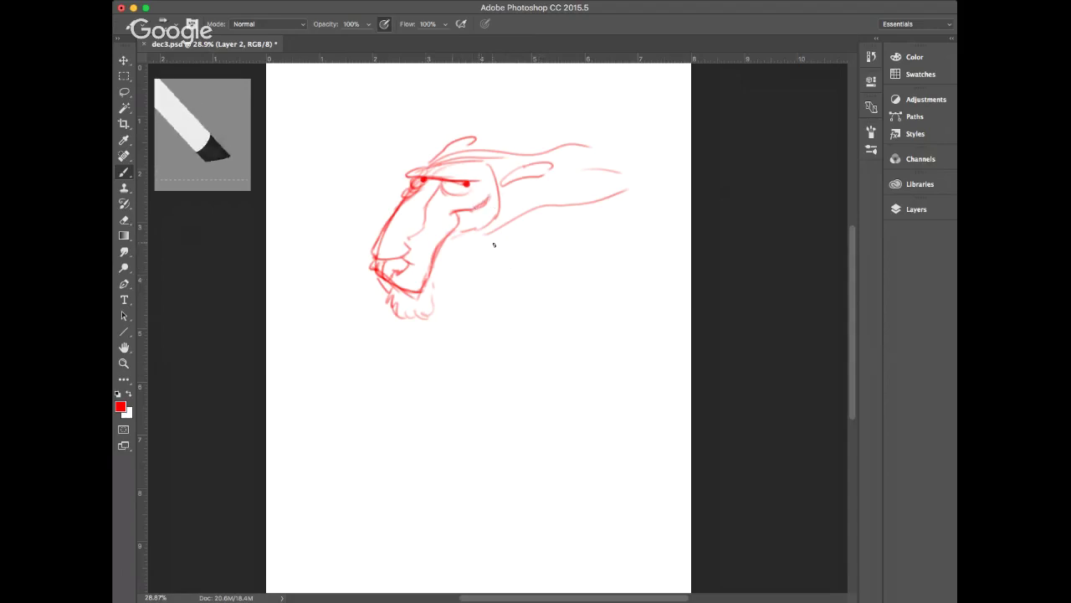
Sketch the torso below the head with a rounded back sweeping into a narrow waist, a chest and belly line, and short hip curves
mouse_move(516, 269)
left_mouse_down()
mouse_move(496, 331)
mouse_move(432, 368)
left_mouse_up()
left_click_drag(507, 289, 430, 375)
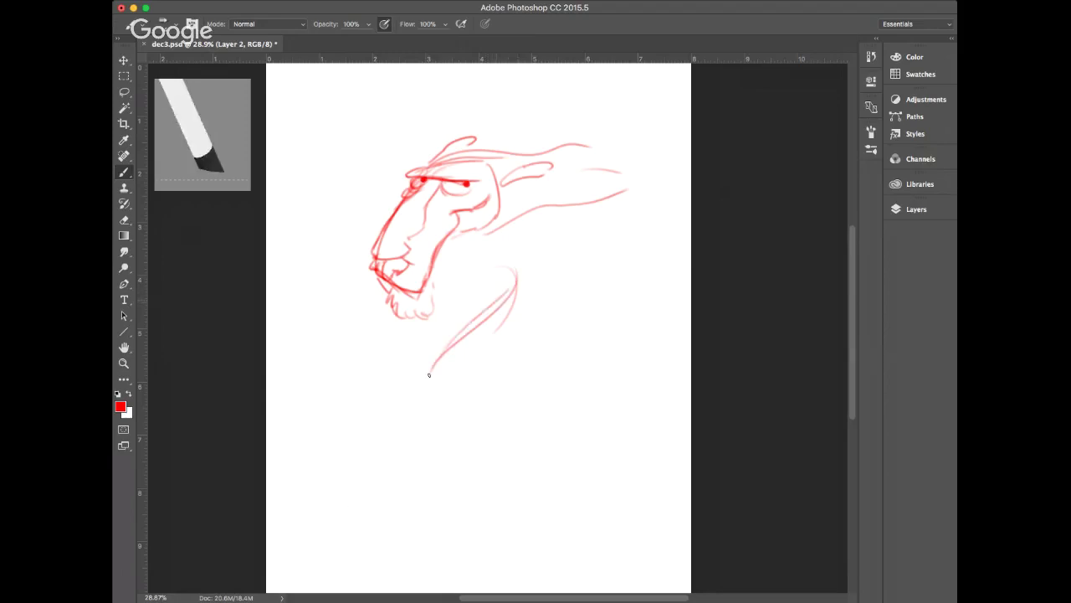
left_click_drag(490, 243, 513, 280)
left_click_drag(407, 328, 402, 410)
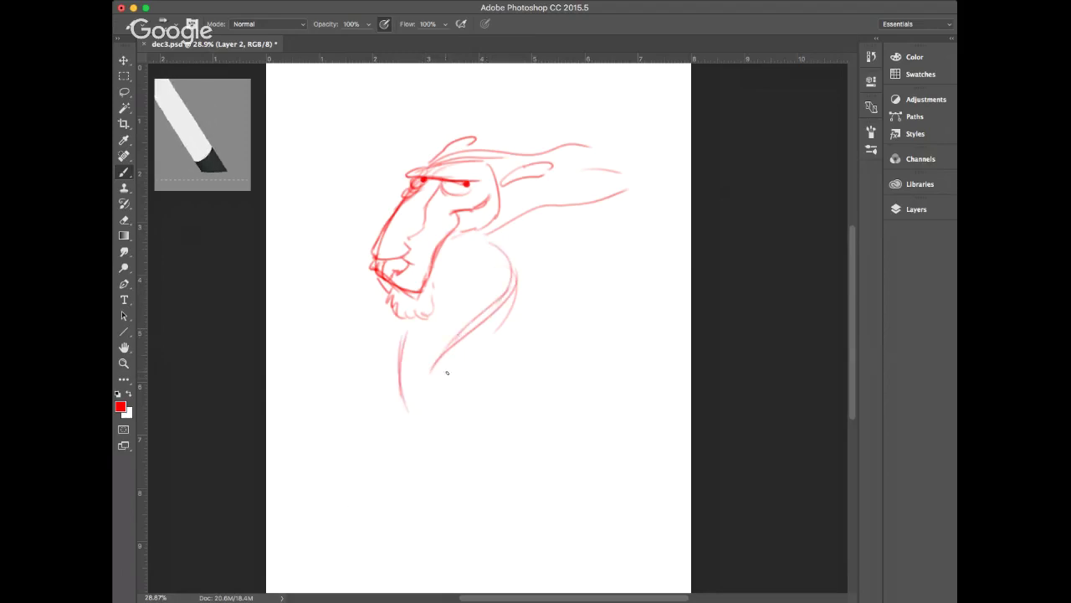
left_click_drag(445, 370, 478, 388)
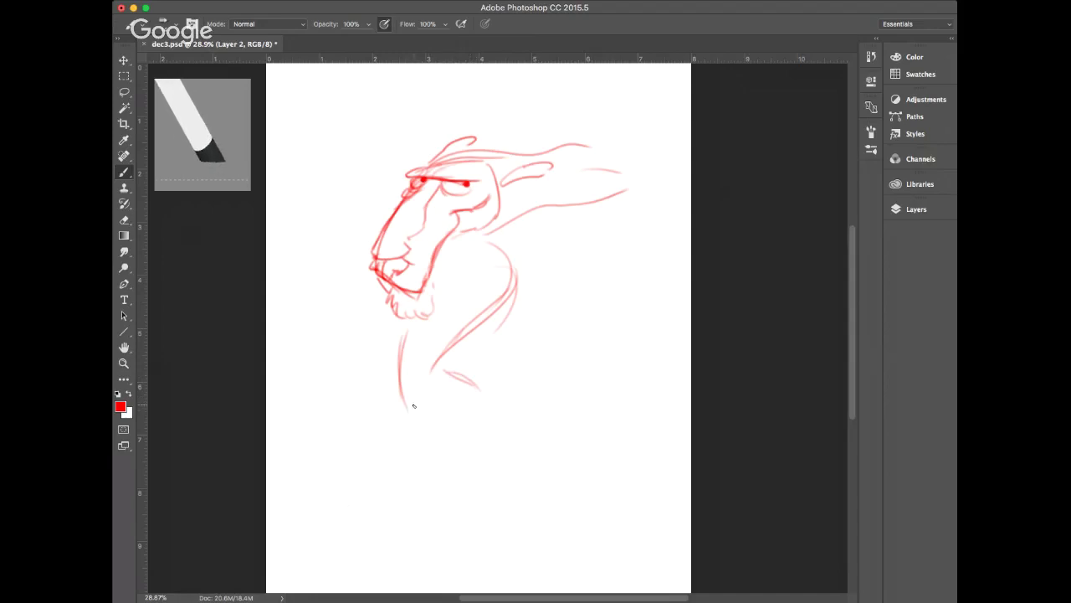
left_click_drag(424, 417, 465, 427)
mouse_move(448, 376)
left_mouse_down()
mouse_move(481, 390)
mouse_move(480, 409)
mouse_move(454, 370)
mouse_move(477, 383)
left_mouse_up()
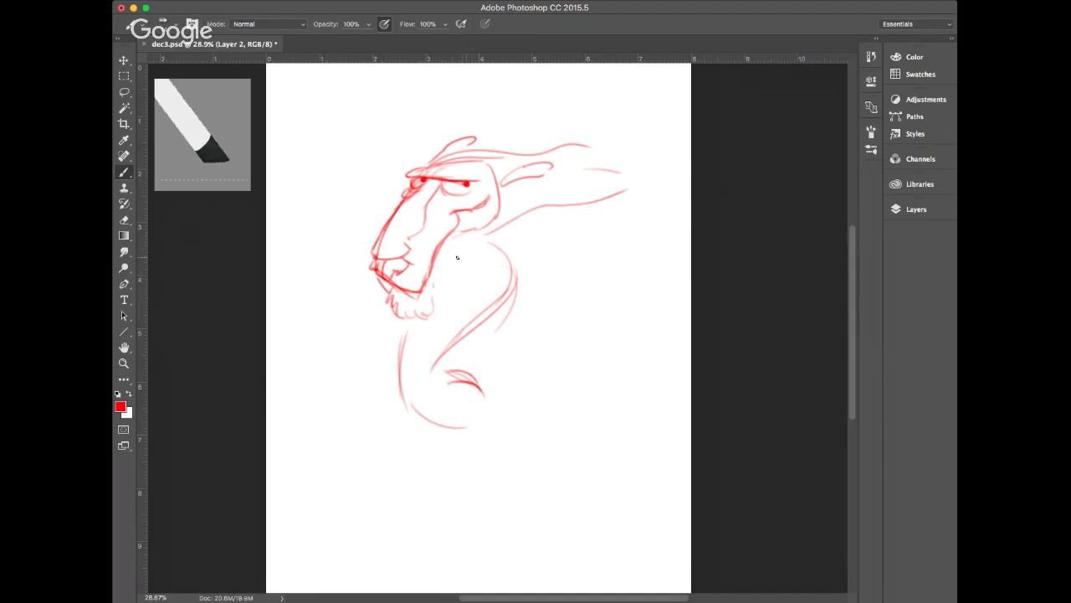
Sketch the near shoulder's curve and a raised far arm with a bent wrist and curled hand in front of the face
mouse_move(436, 270)
left_mouse_down()
mouse_move(456, 290)
mouse_move(472, 252)
left_mouse_up()
mouse_move(314, 111)
left_mouse_down()
mouse_move(300, 133)
mouse_move(340, 142)
mouse_move(338, 133)
mouse_move(308, 142)
left_mouse_up()
mouse_move(300, 133)
left_mouse_down()
mouse_move(324, 122)
mouse_move(319, 109)
mouse_move(347, 135)
mouse_move(341, 154)
mouse_move(331, 147)
mouse_move(344, 131)
mouse_move(354, 154)
mouse_move(341, 127)
mouse_move(367, 197)
left_mouse_up()
left_click_drag(339, 151, 355, 249)
left_click_drag(364, 180, 376, 211)
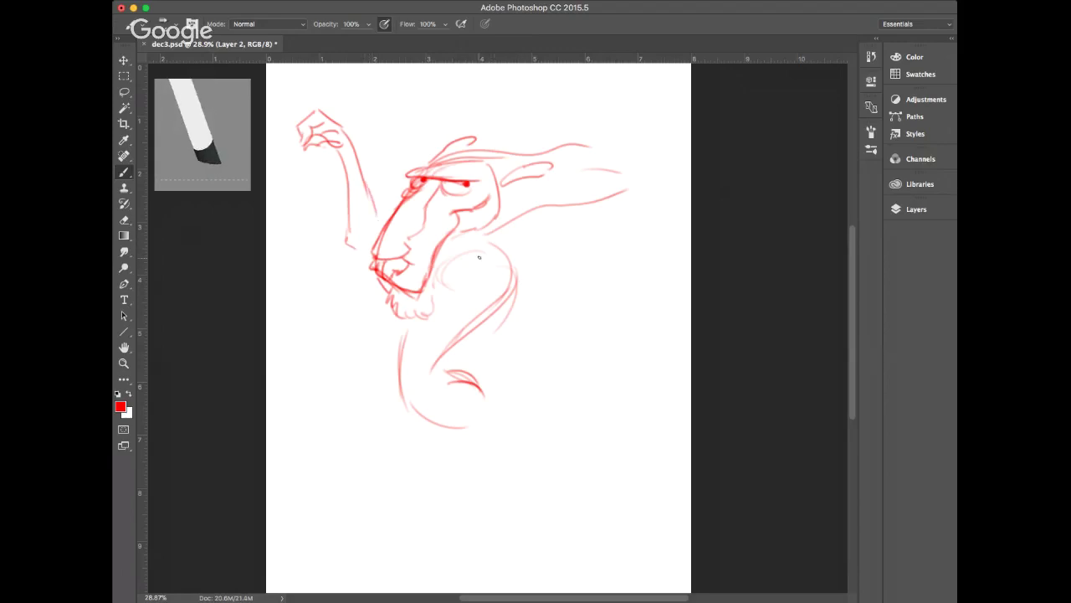
Sketch the near arm stretching backward from the shoulder, with a pointed fold at its upper edge
mouse_move(480, 257)
left_mouse_down()
mouse_move(508, 262)
mouse_move(492, 254)
mouse_move(499, 246)
mouse_move(542, 263)
left_mouse_up()
mouse_move(487, 284)
left_mouse_down()
mouse_move(554, 291)
mouse_move(620, 275)
left_mouse_up()
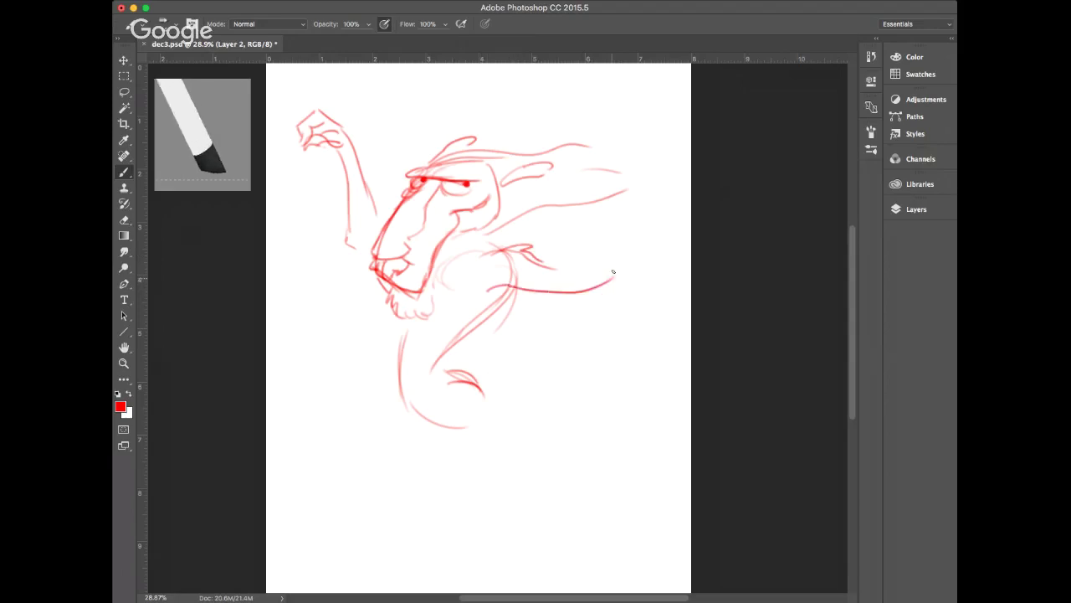
left_click_drag(558, 263, 619, 251)
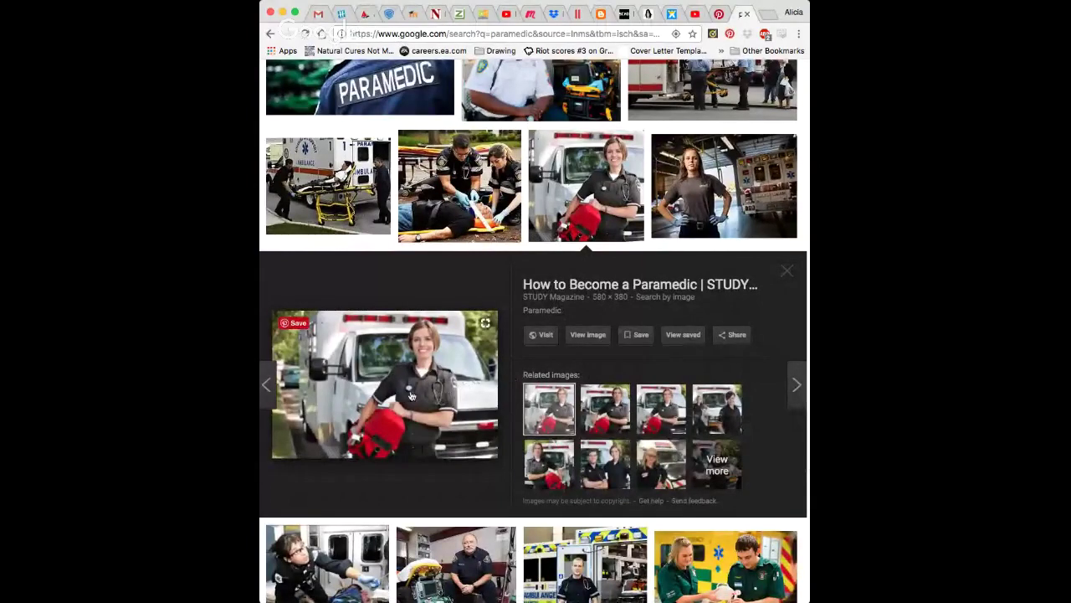
Browse the paramedic image results in the web browser and preview the Loyalist College photo of a paramedic beside an ambulance
scroll(389, 434, "down", 2)
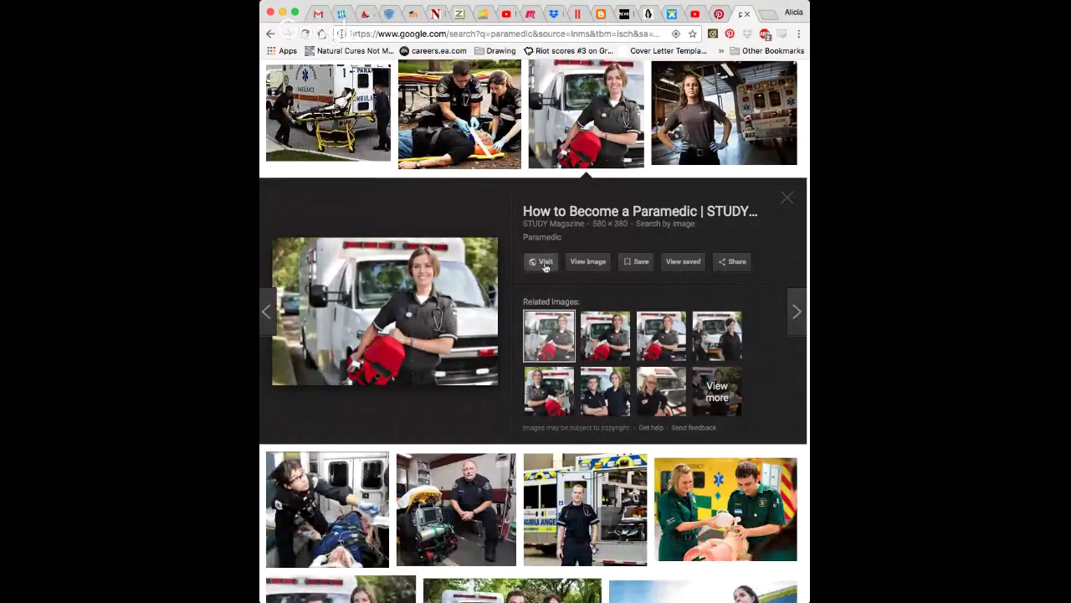
scroll(545, 266, "down", 1)
scroll(545, 266, "down", 2)
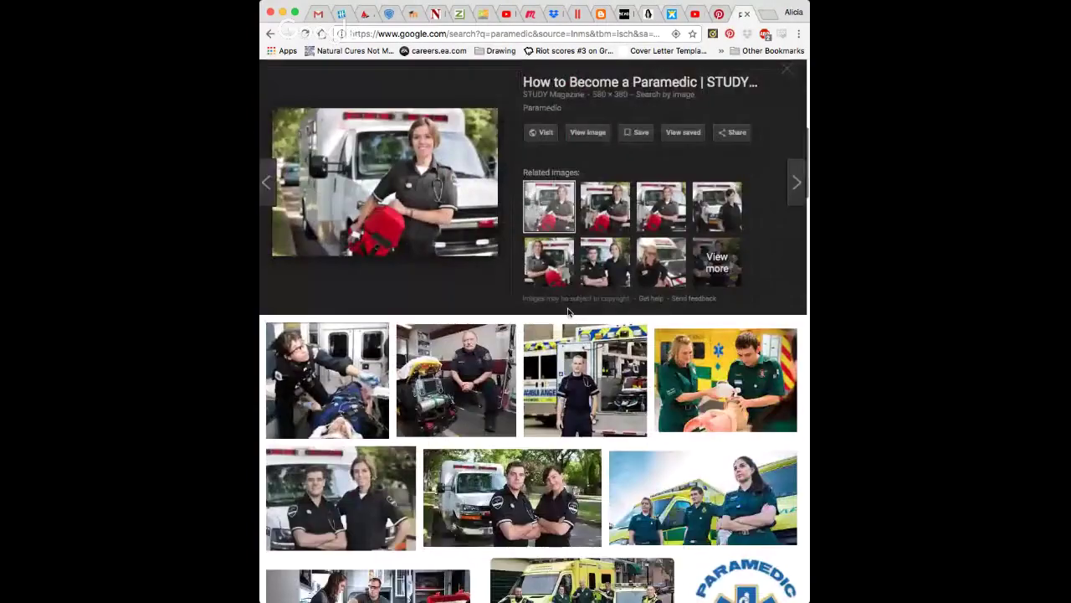
left_click(591, 400)
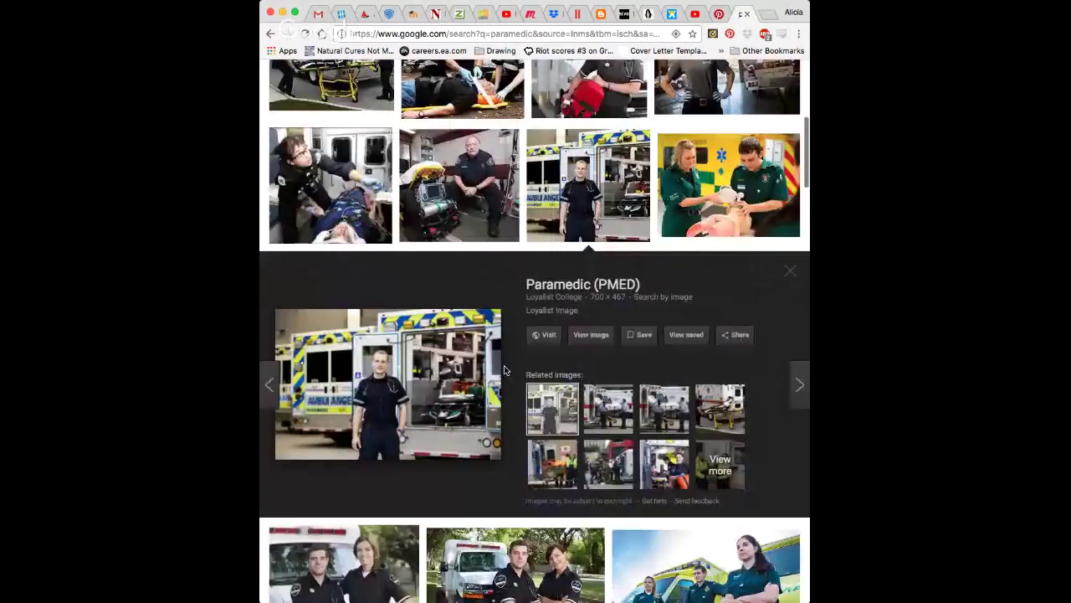
Look through further paramedic image results for uniform, equipment and pose references
scroll(505, 370, "down", 1)
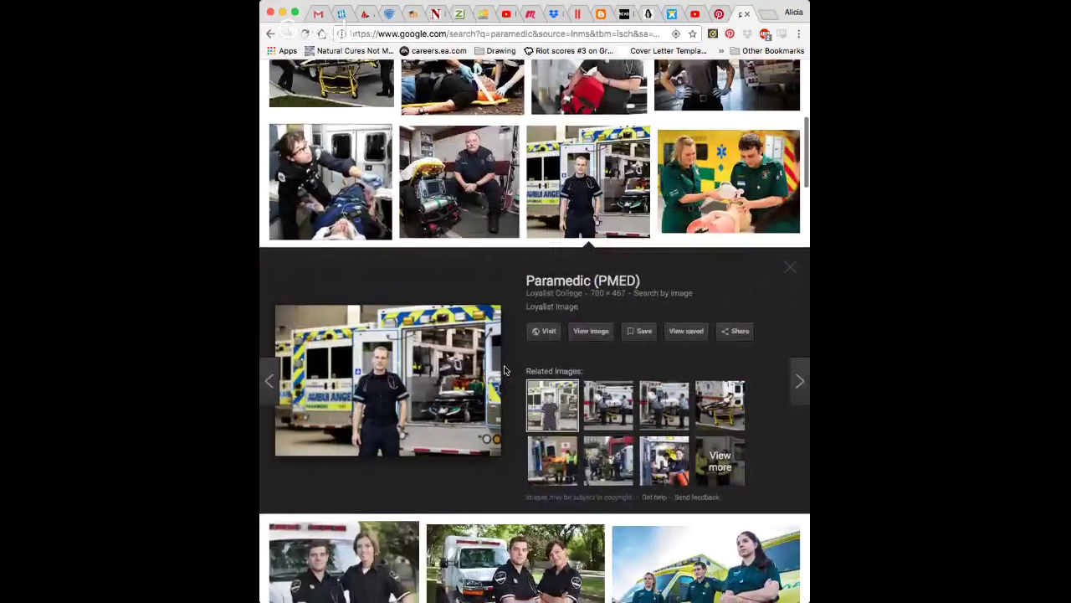
scroll(504, 370, "down", 2)
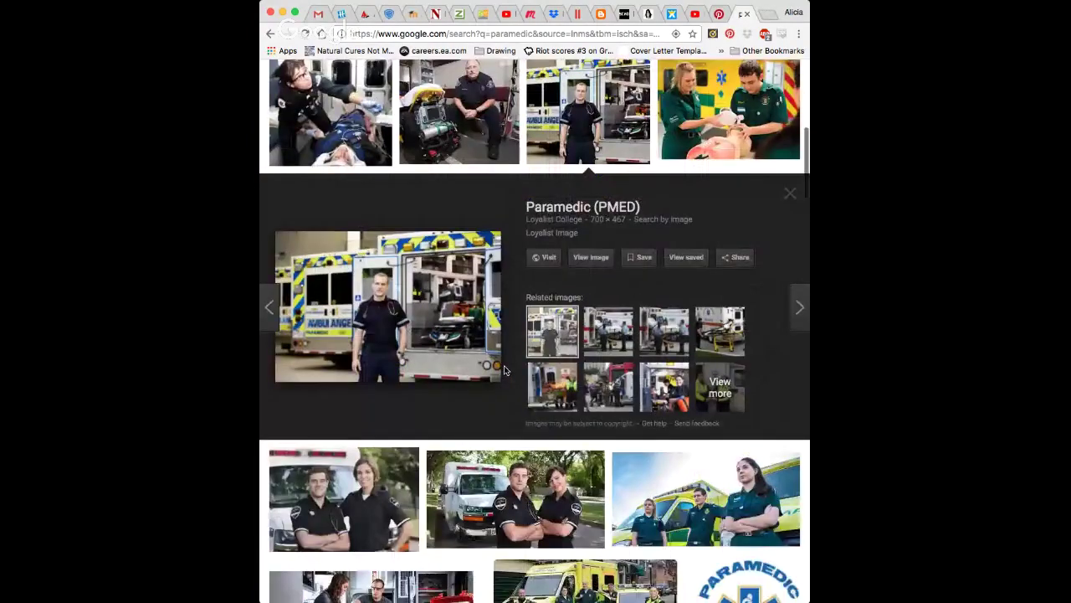
scroll(504, 370, "down", 1)
scroll(505, 370, "down", 3)
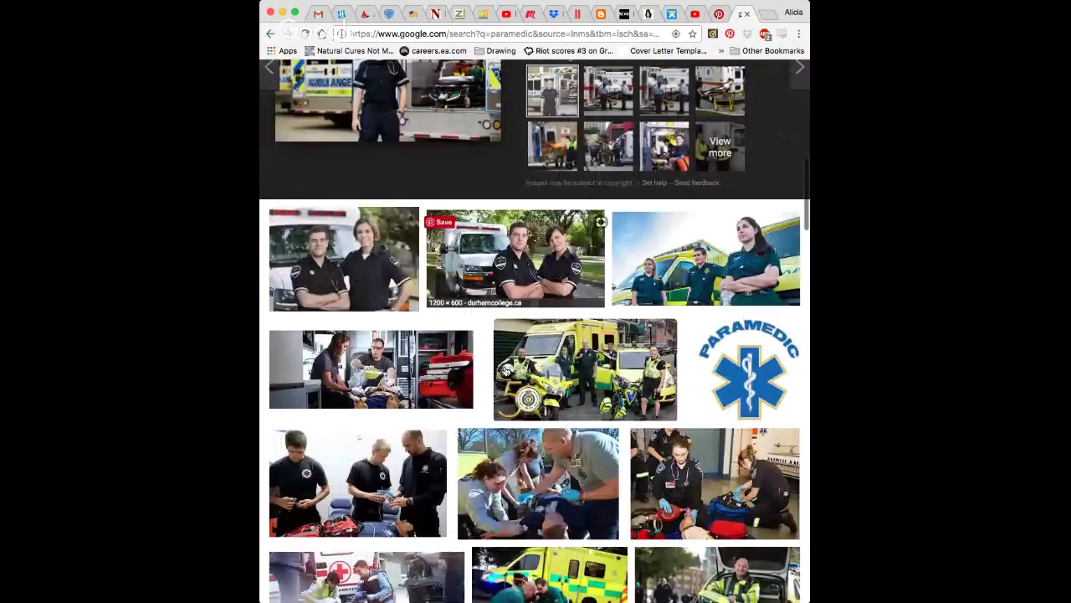
scroll(505, 370, "down", 4)
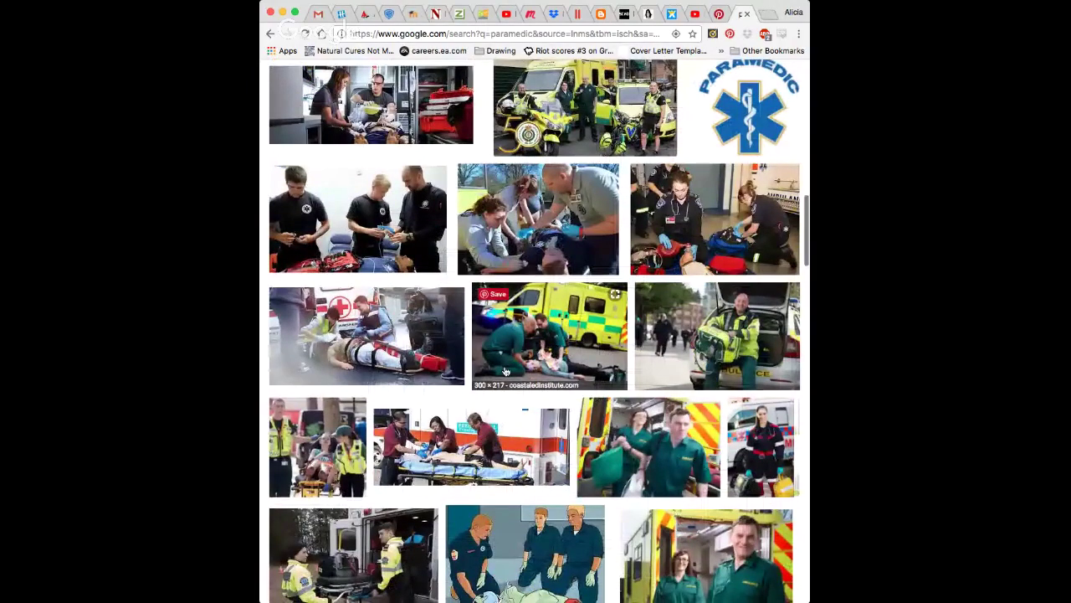
scroll(504, 370, "down", 2)
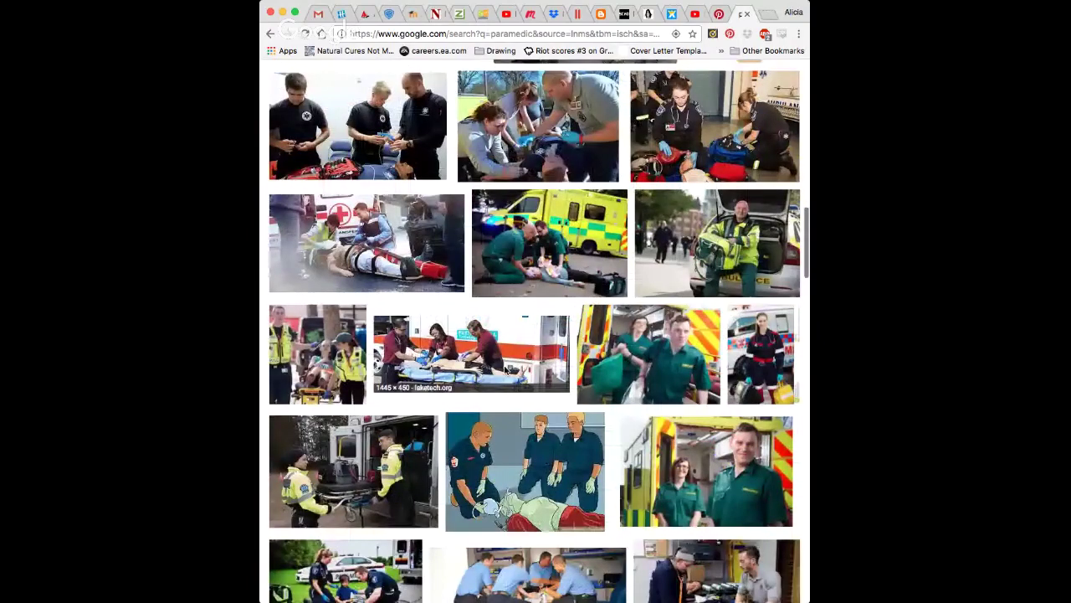
scroll(505, 370, "down", 2)
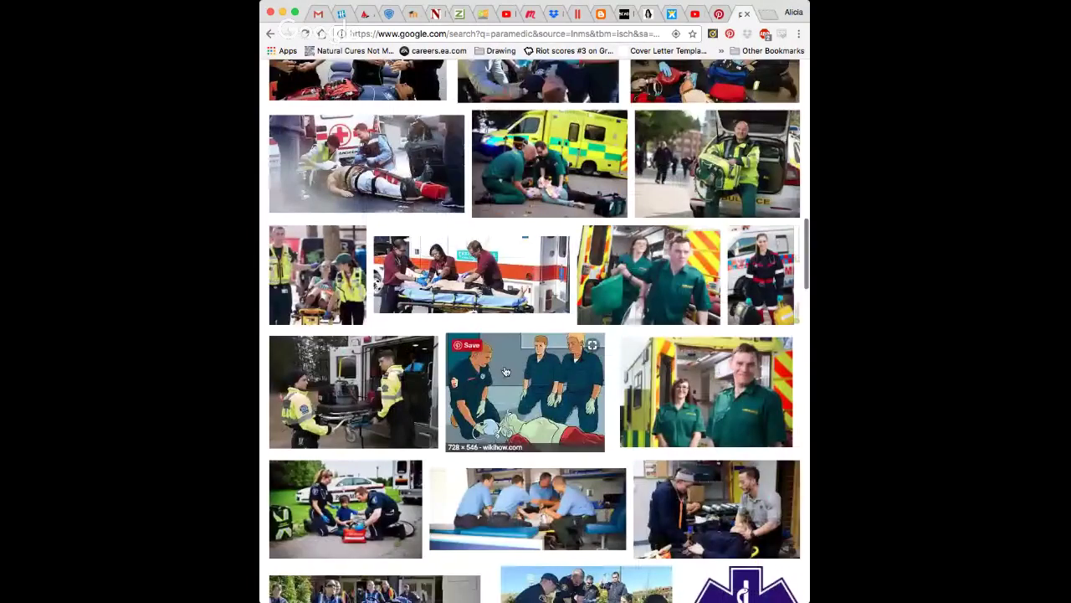
scroll(504, 370, "down", 3)
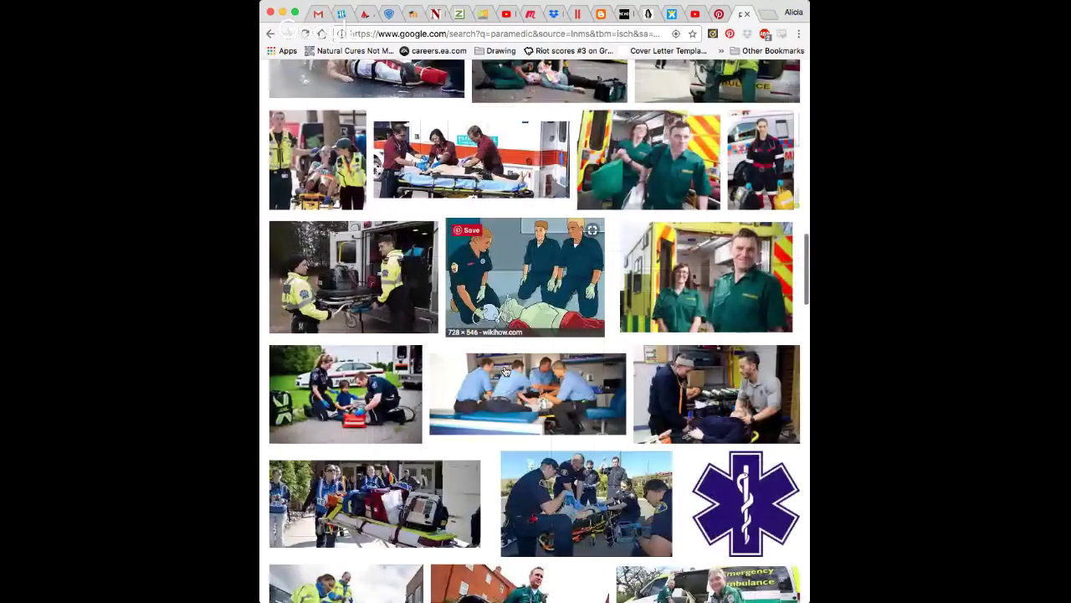
scroll(504, 370, "down", 3)
scroll(505, 370, "down", 2)
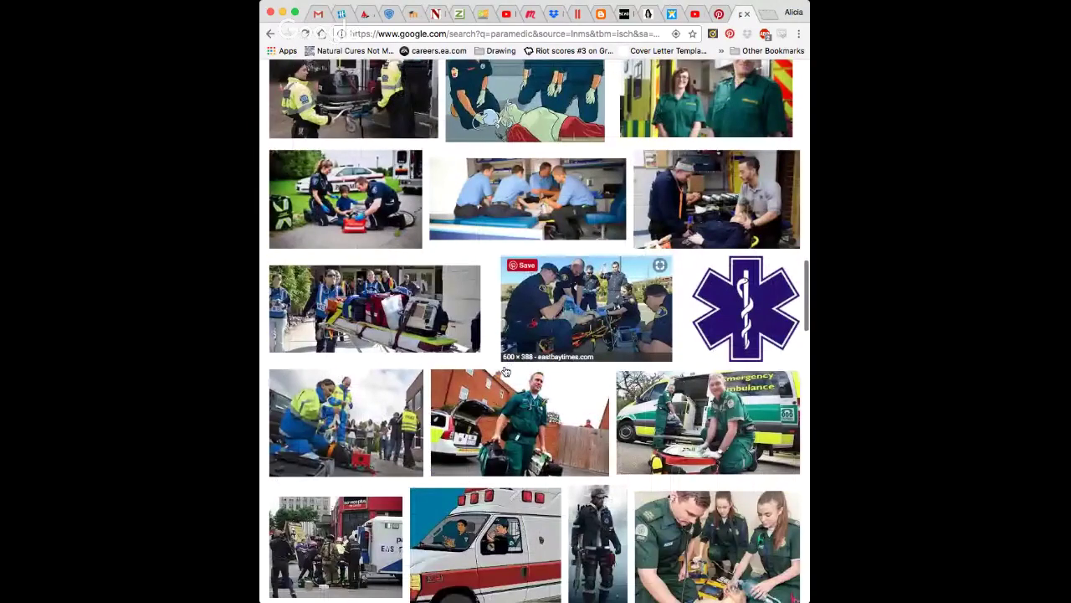
scroll(504, 370, "down", 1)
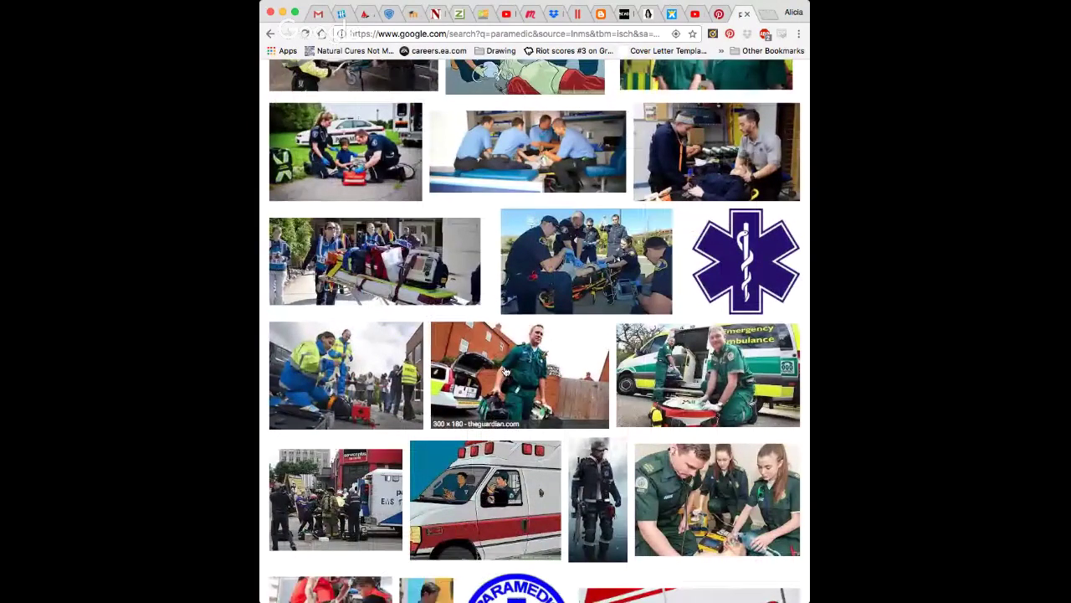
scroll(505, 370, "down", 3)
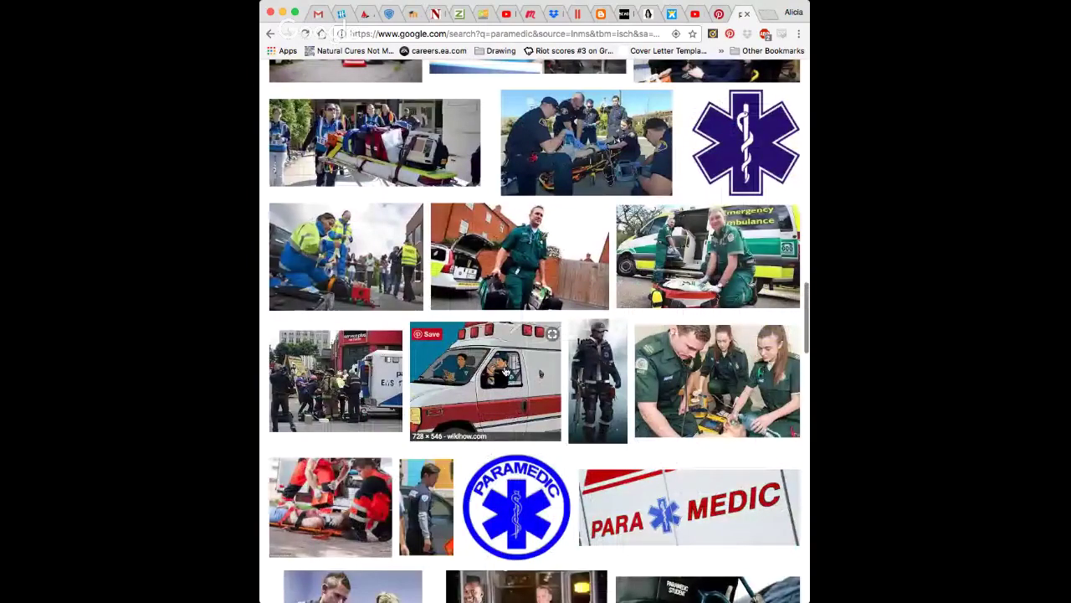
scroll(505, 371, "down", 6)
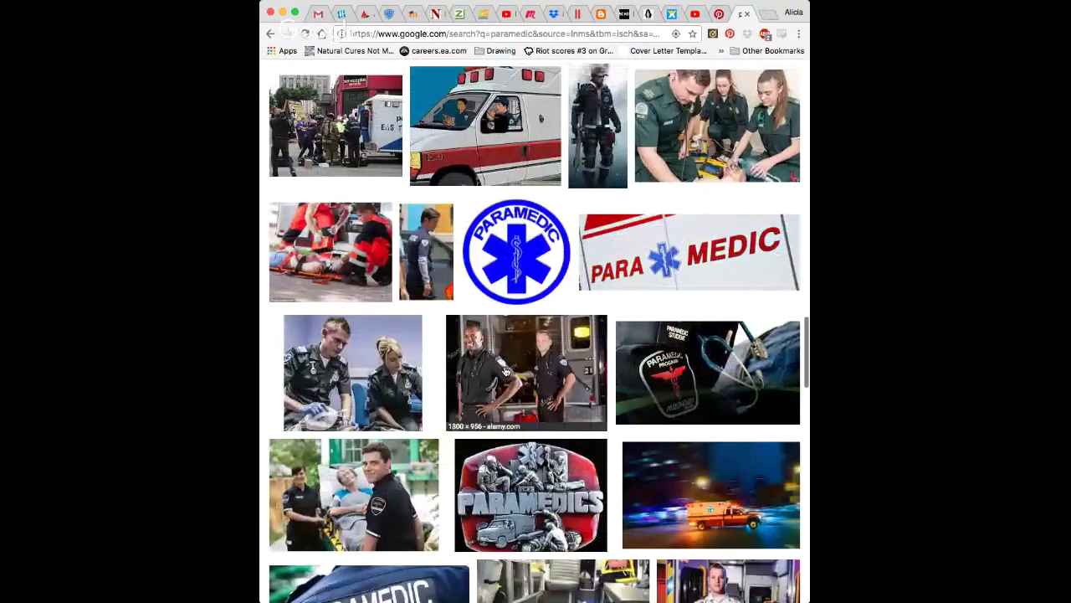
scroll(504, 370, "down", 1)
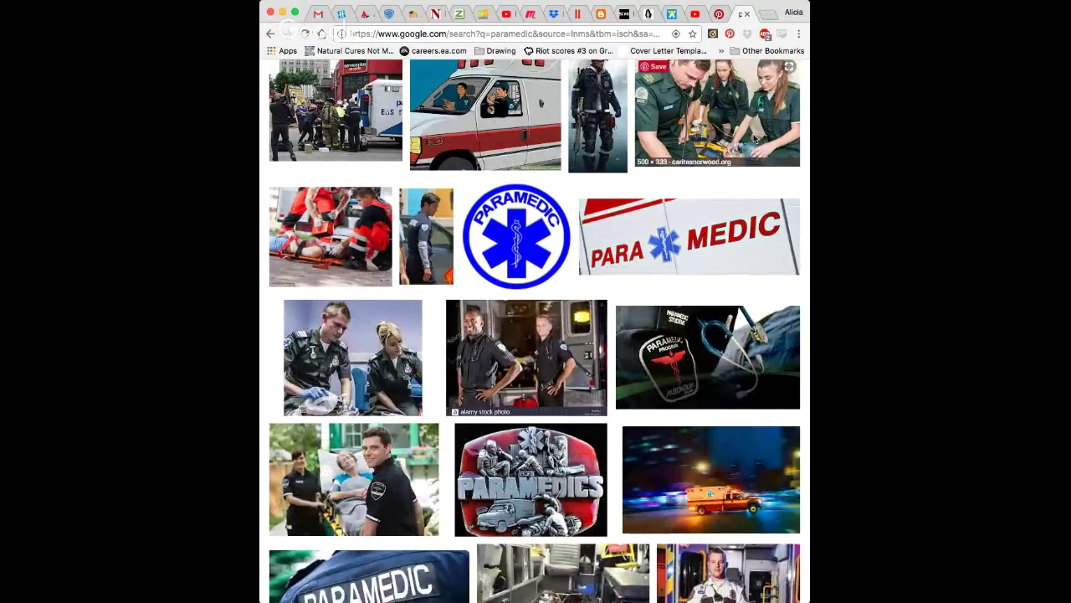
Preview the green-uniformed trio, the GCU Paramedic Course pair and the white-shirted paramedic to examine their uniforms
left_click(717, 117)
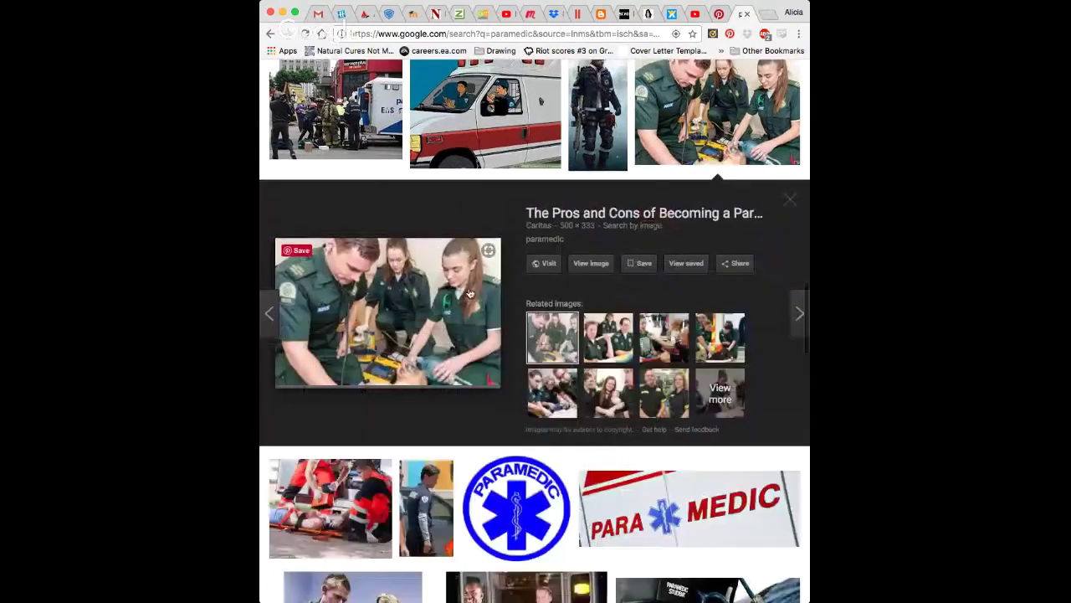
scroll(469, 293, "down", 5)
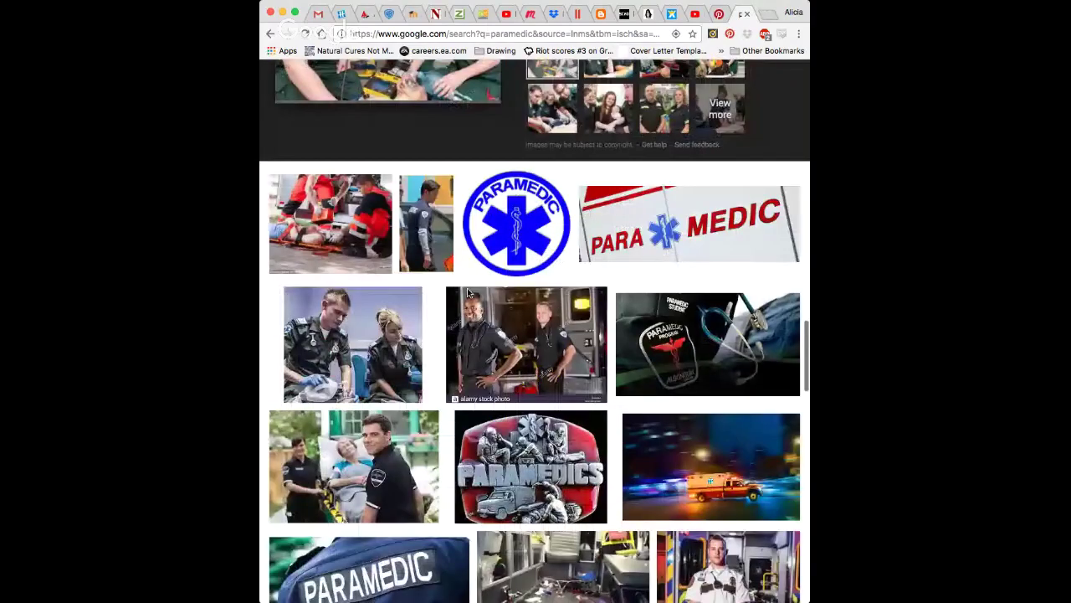
left_click(392, 351)
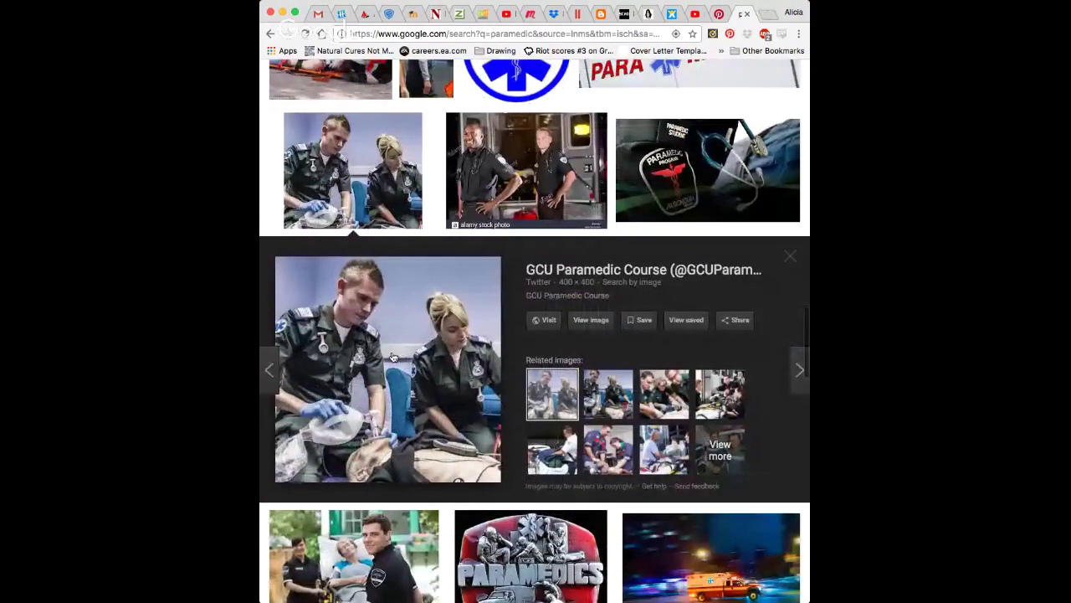
scroll(444, 356, "down", 5)
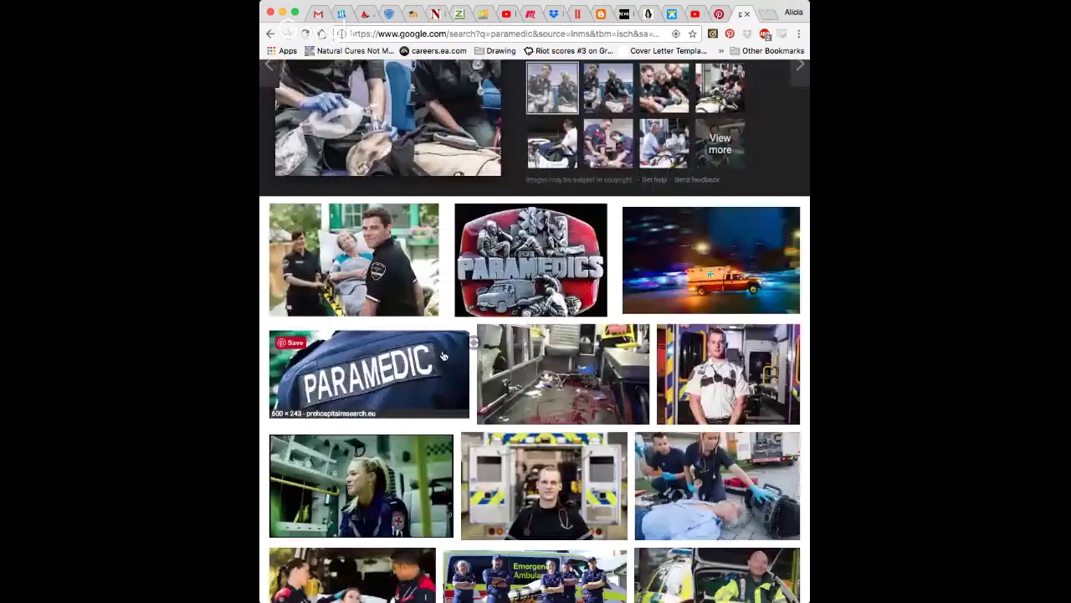
left_click(718, 378)
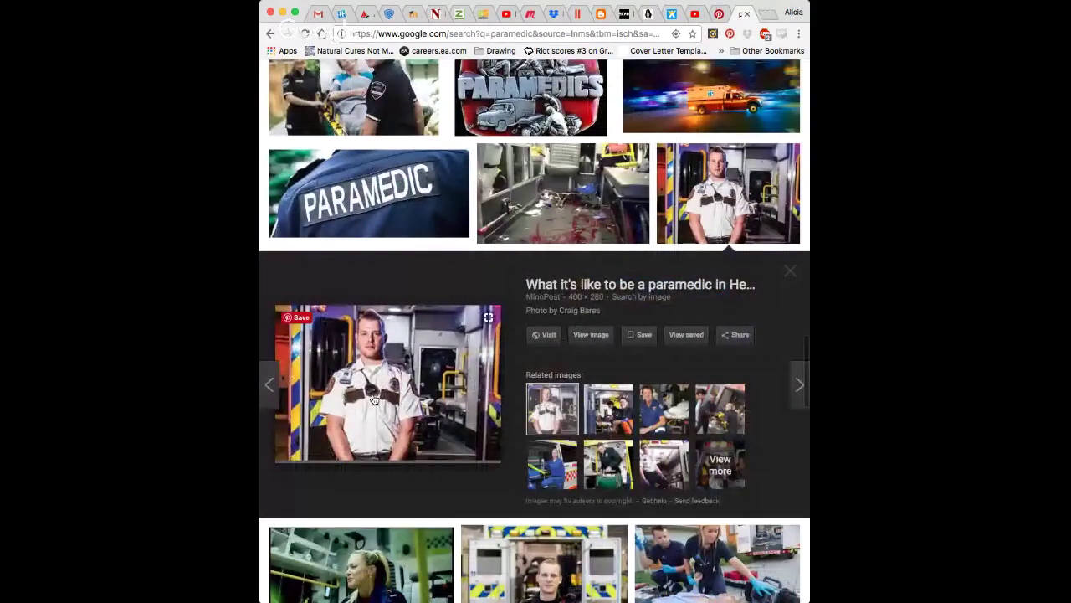
scroll(622, 380, "down", 4)
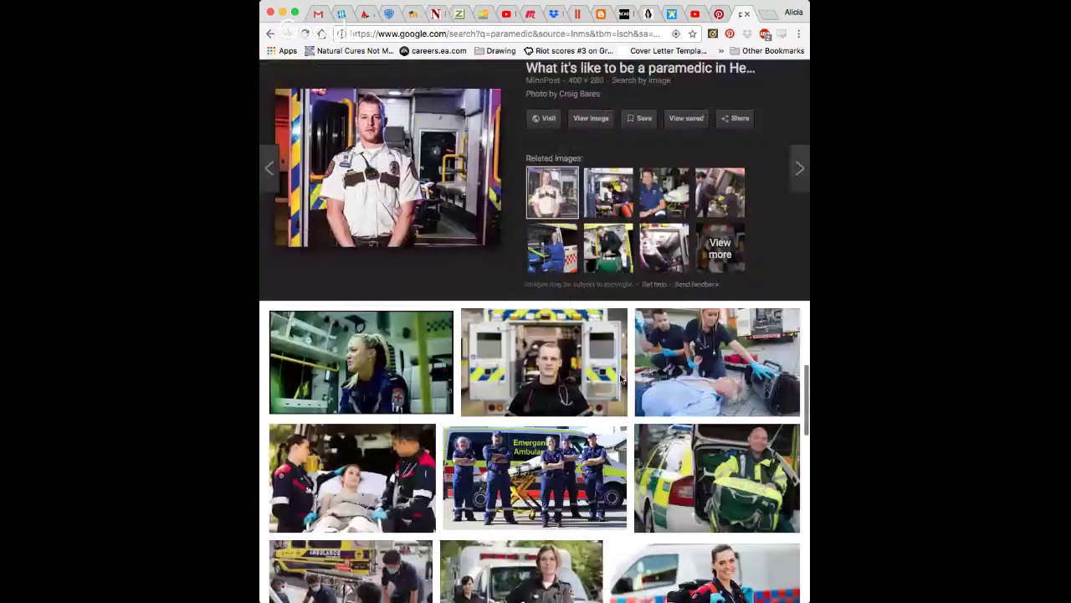
scroll(622, 379, "down", 1)
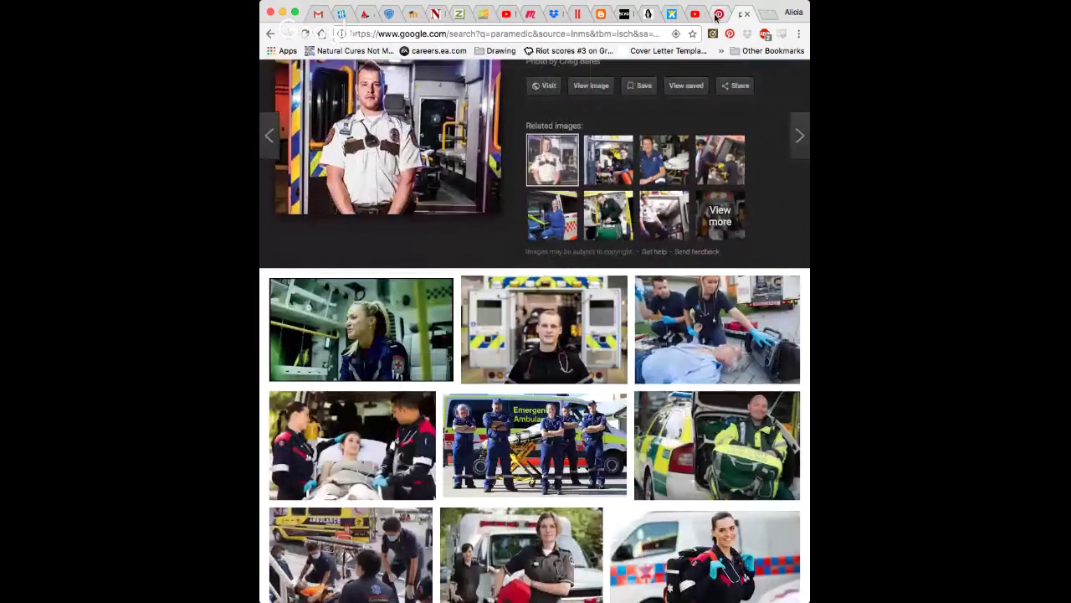
Switch to the Pinterest lion search and look through the lion photos for mane, face and pose references
left_click(718, 15)
scroll(661, 170, "down", 4)
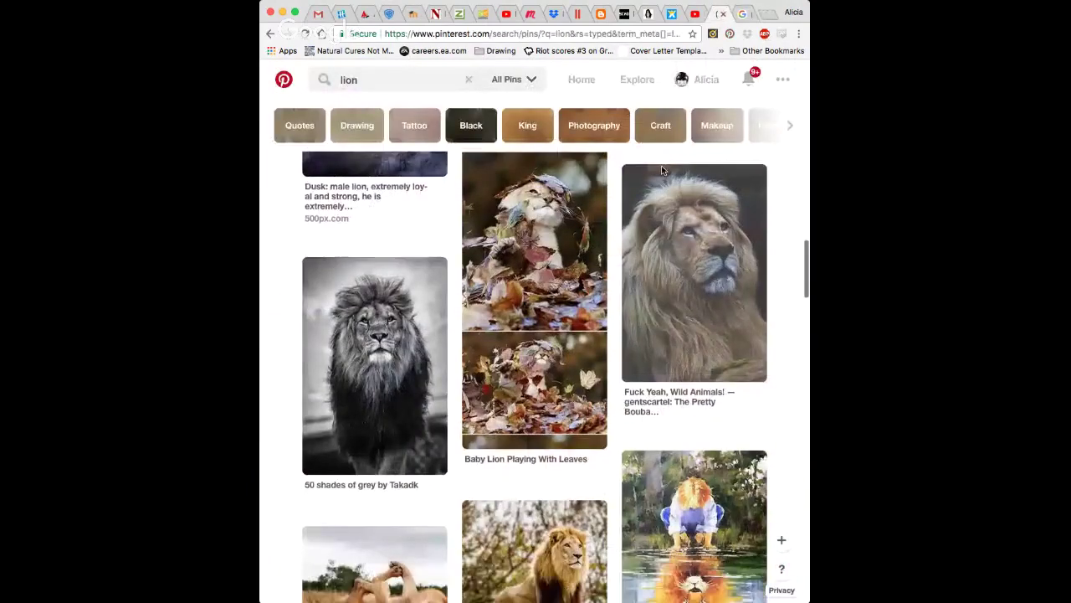
scroll(662, 170, "down", 4)
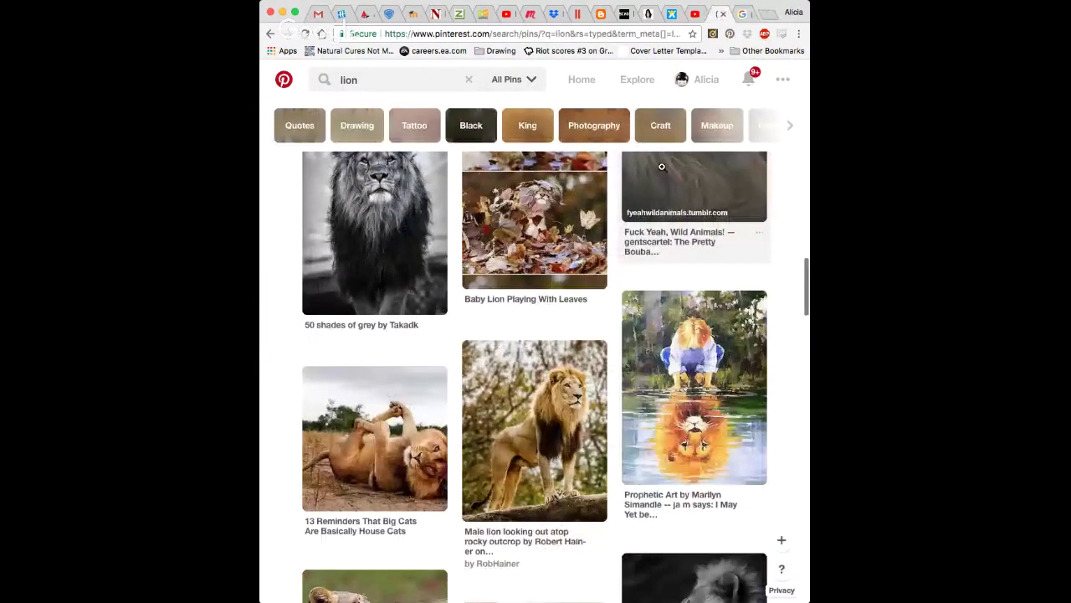
scroll(661, 167, "down", 4)
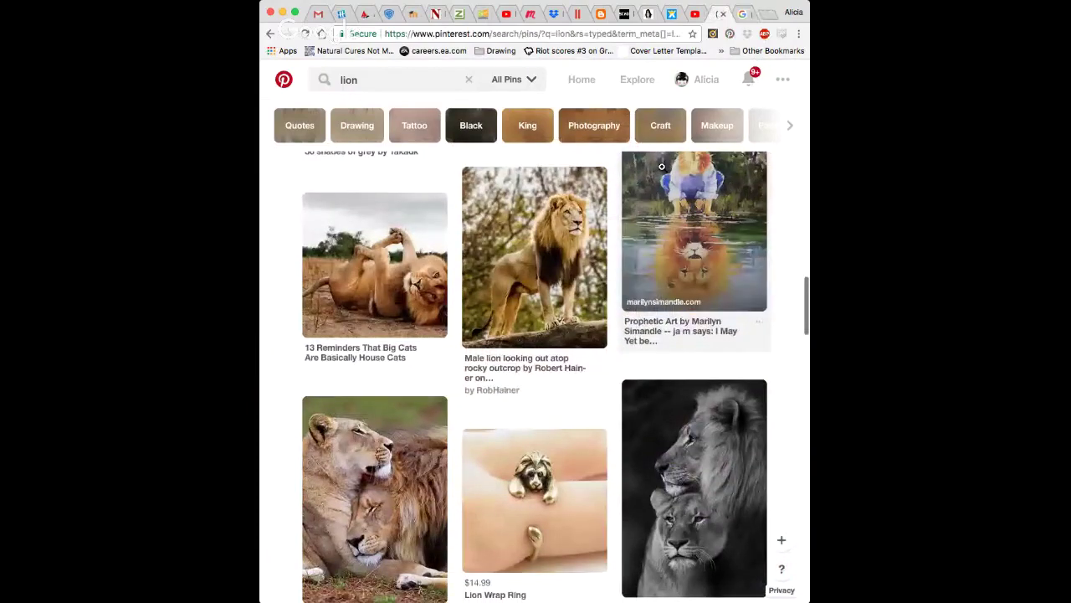
scroll(661, 167, "down", 2)
scroll(661, 166, "down", 2)
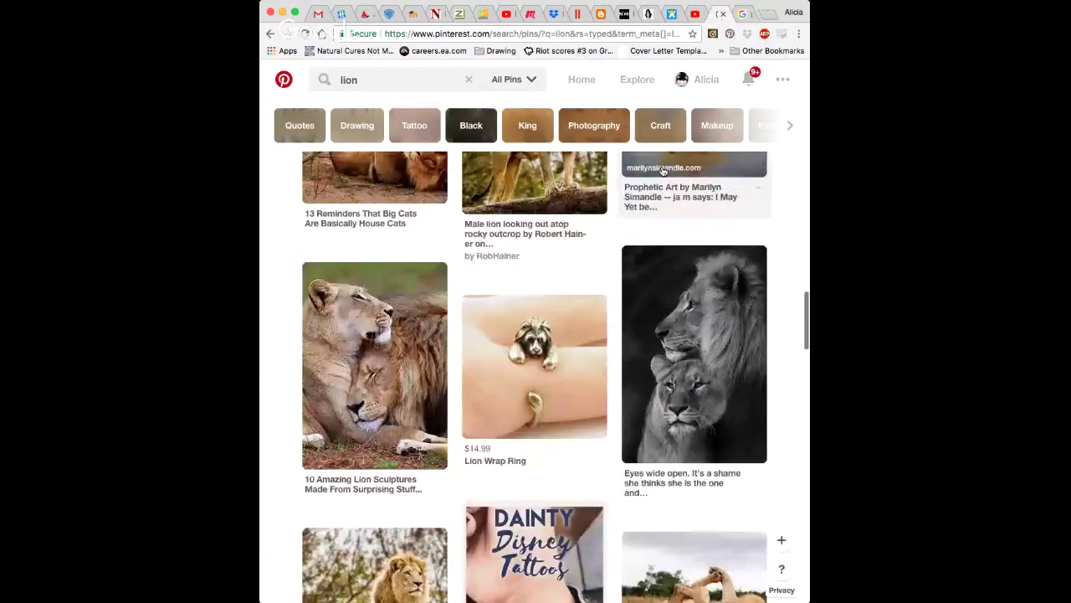
scroll(661, 167, "up", 5)
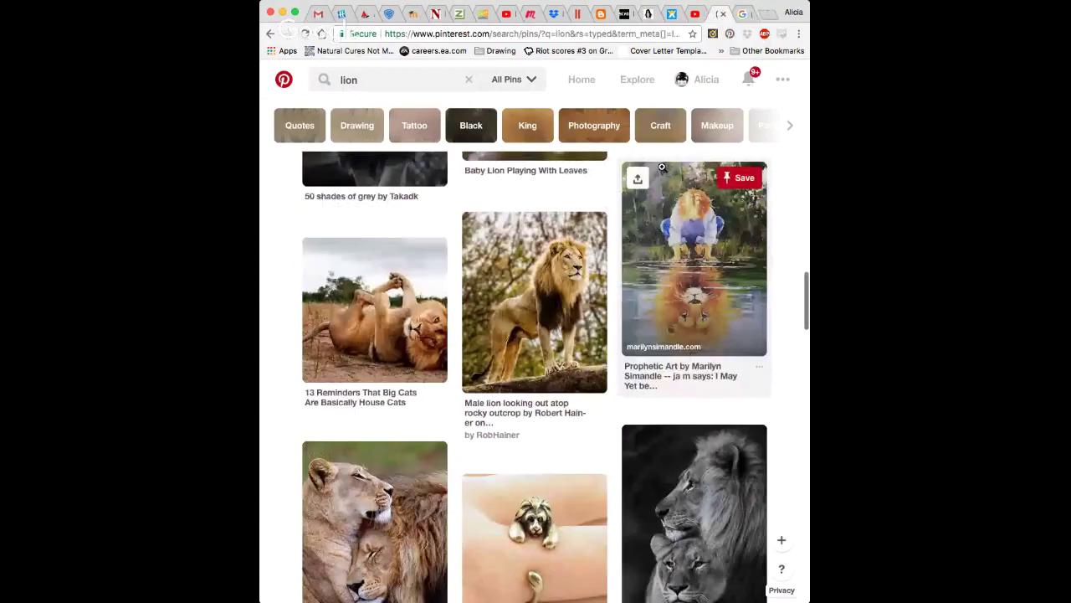
scroll(662, 167, "up", 7)
scroll(662, 167, "up", 1)
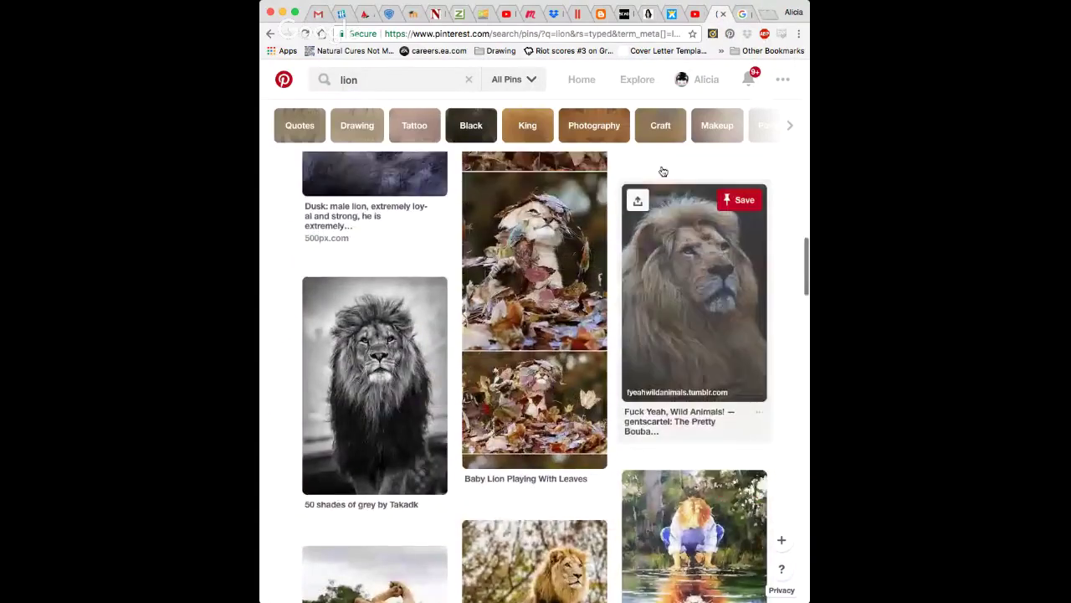
Switch back to Photoshop and sketch a cuff around the front raised wrist and the upright forearm of the rear arm
key("super+Tab")
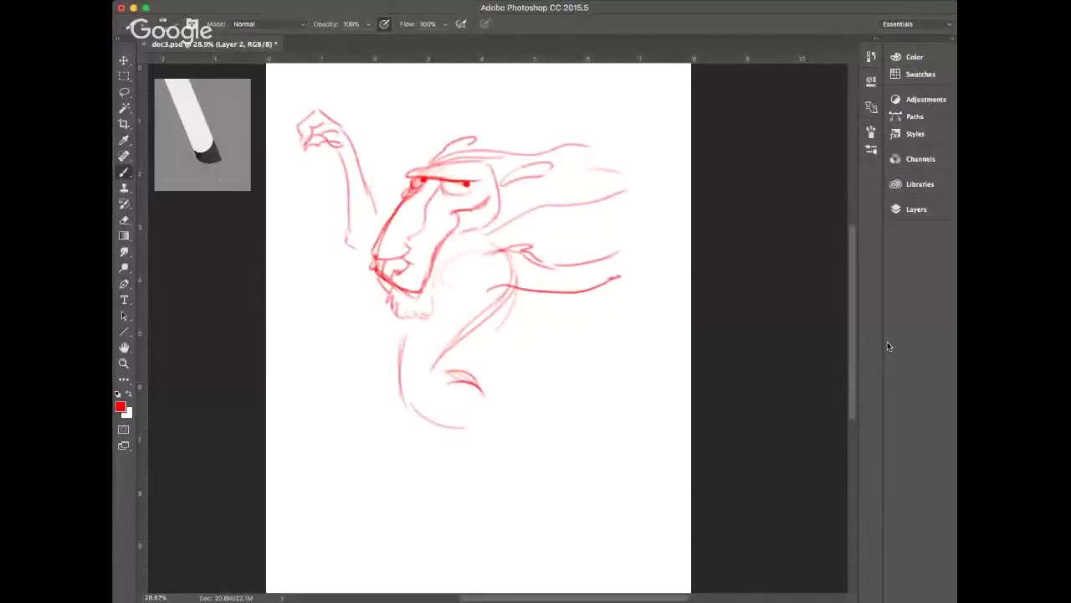
mouse_move(336, 161)
left_mouse_down()
mouse_move(355, 146)
mouse_move(352, 157)
left_mouse_up()
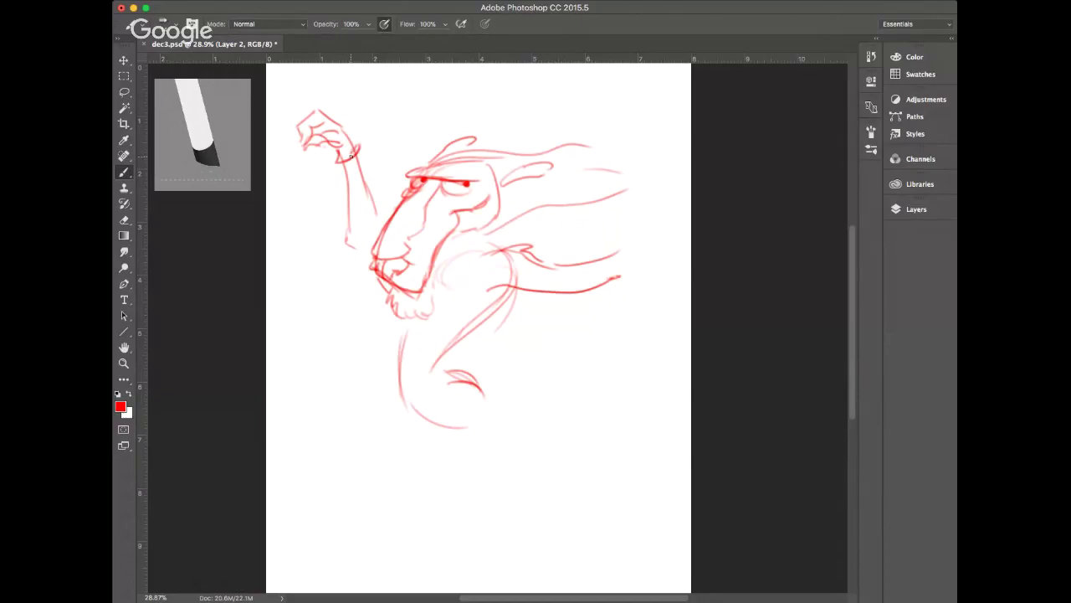
left_click_drag(606, 153, 605, 230)
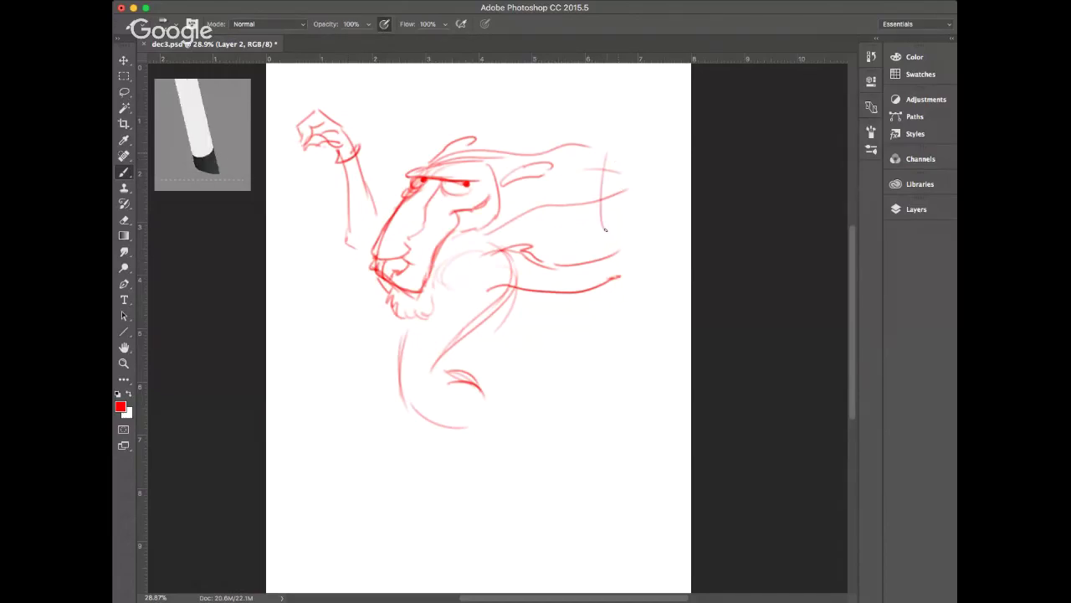
mouse_move(599, 168)
left_mouse_down()
mouse_move(611, 251)
mouse_move(620, 179)
mouse_move(638, 266)
left_mouse_up()
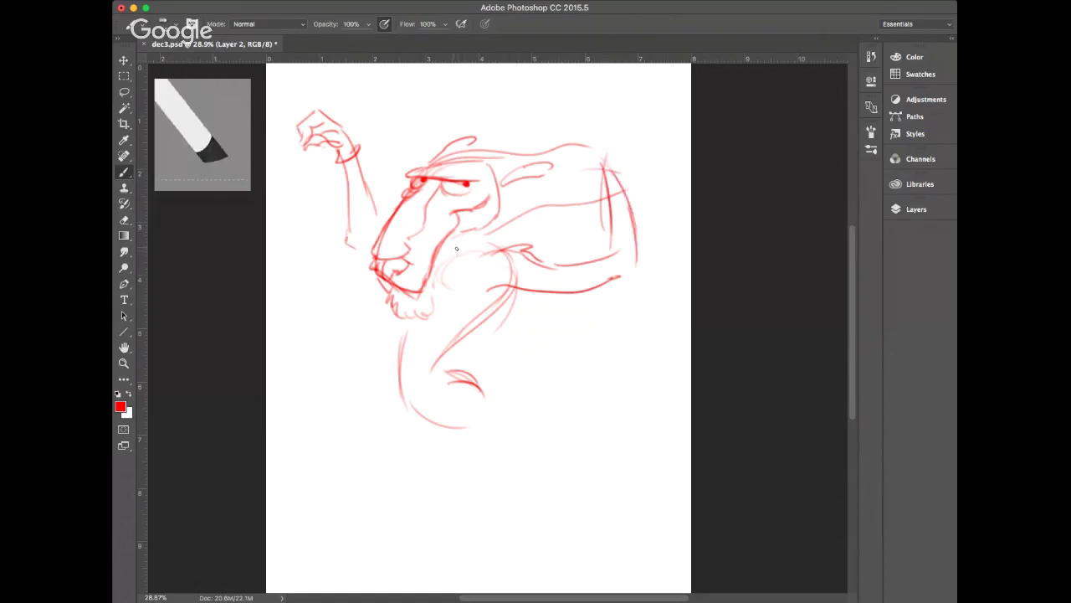
Sketch a pointed shirt collar around the neck beneath the jaw
left_click_drag(443, 247, 444, 261)
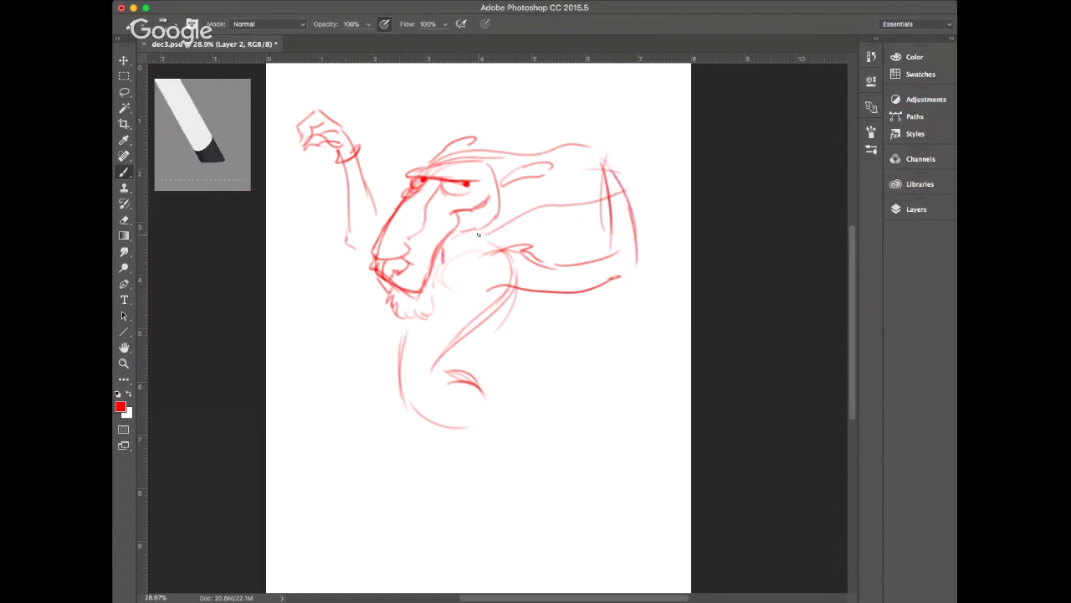
mouse_move(479, 229)
left_mouse_down()
mouse_move(487, 248)
mouse_move(439, 281)
mouse_move(451, 263)
mouse_move(494, 248)
mouse_move(462, 276)
mouse_move(469, 290)
left_mouse_up()
mouse_move(468, 287)
left_mouse_down()
mouse_move(497, 236)
mouse_move(443, 293)
mouse_move(443, 244)
mouse_move(424, 296)
left_mouse_up()
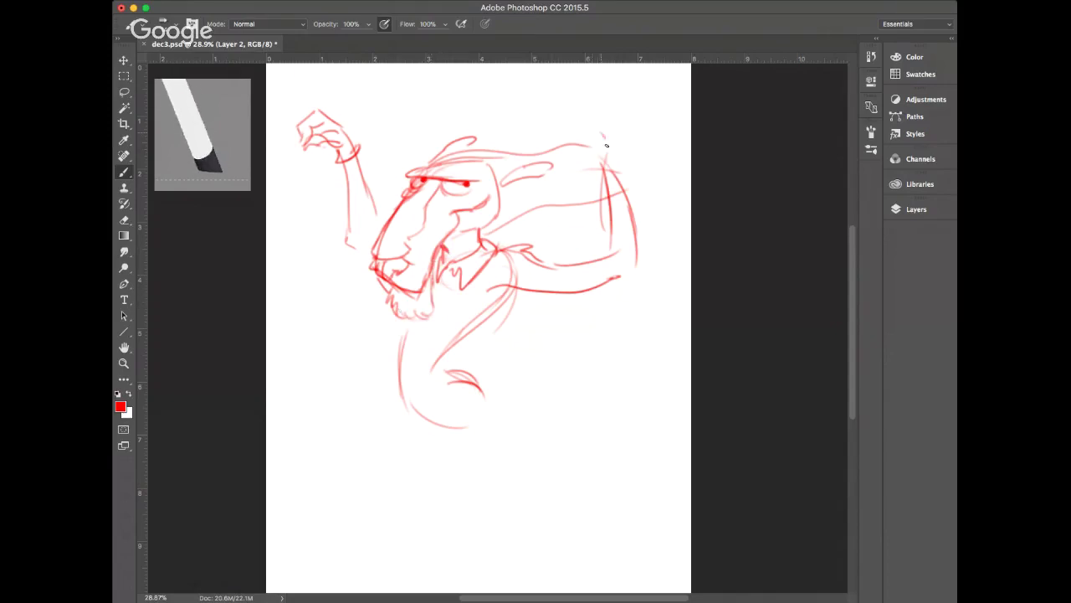
Draw the fist on the rear raised forearm with a large curved shape sweeping out of its grip
mouse_move(605, 137)
left_mouse_down()
mouse_move(608, 161)
mouse_move(582, 102)
mouse_move(599, 100)
mouse_move(613, 118)
mouse_move(608, 135)
mouse_move(597, 106)
left_mouse_up()
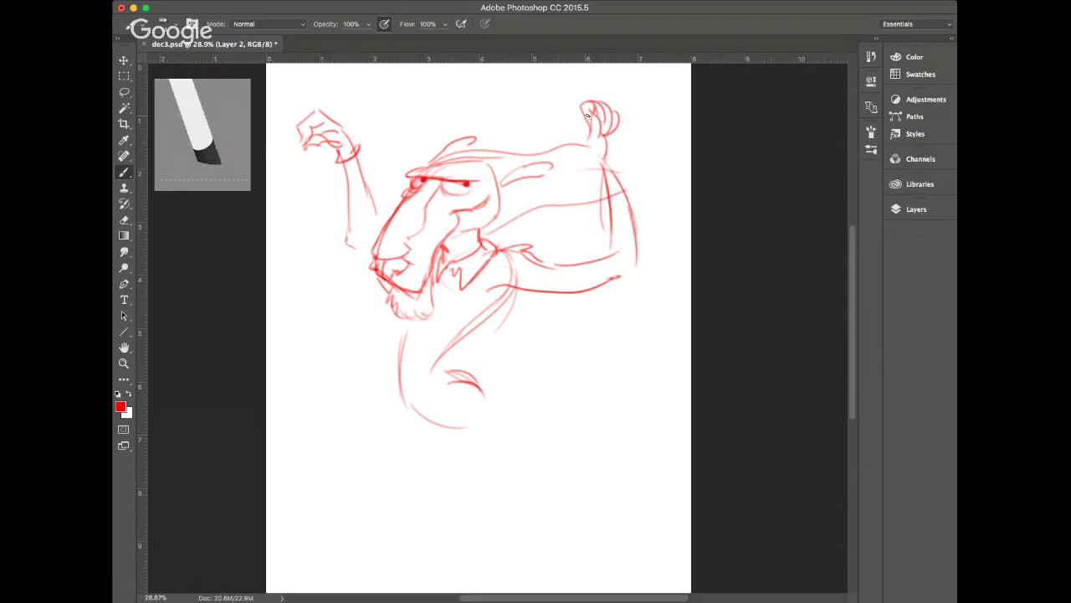
left_click_drag(587, 118, 600, 88)
mouse_move(622, 124)
left_mouse_down()
mouse_move(597, 89)
mouse_move(614, 98)
mouse_move(623, 118)
mouse_move(579, 87)
mouse_move(633, 89)
mouse_move(640, 124)
left_mouse_up()
mouse_move(605, 94)
left_mouse_down()
mouse_move(623, 118)
mouse_move(678, 92)
left_mouse_up()
mouse_move(585, 78)
left_mouse_down()
mouse_move(657, 82)
mouse_move(668, 105)
left_mouse_up()
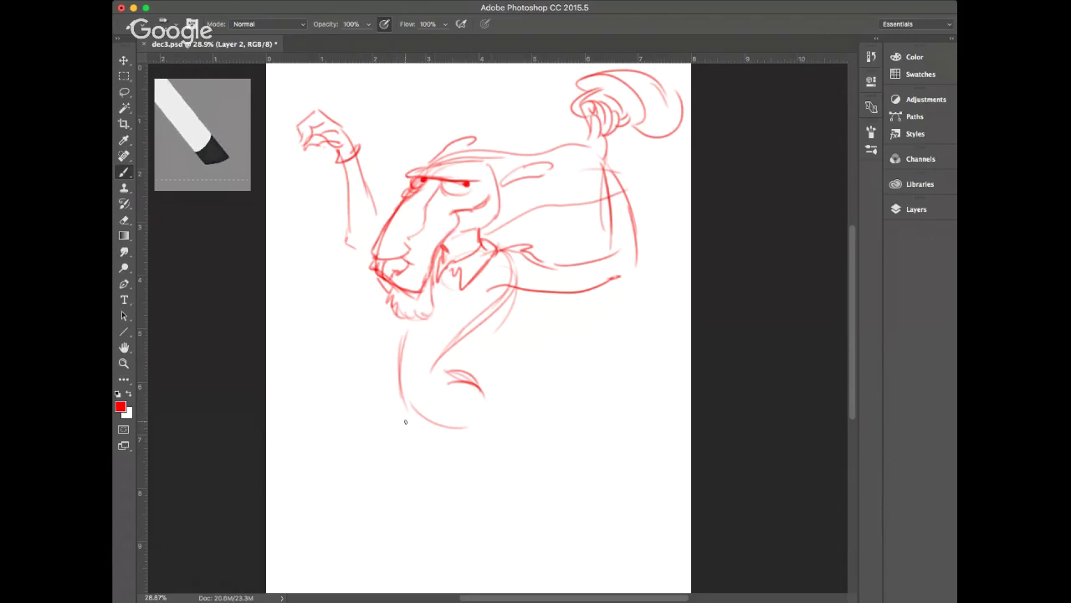
Scale the whole sketch to 87%, shift it up and slightly left on the page, and clear the selection
key("ctrl+a")
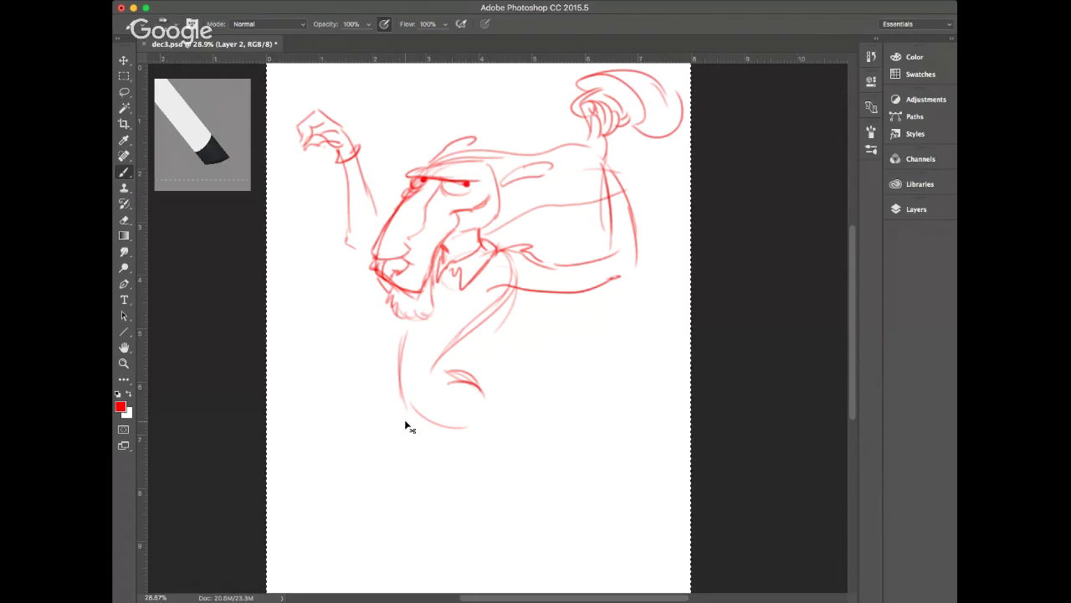
key("ctrl+t")
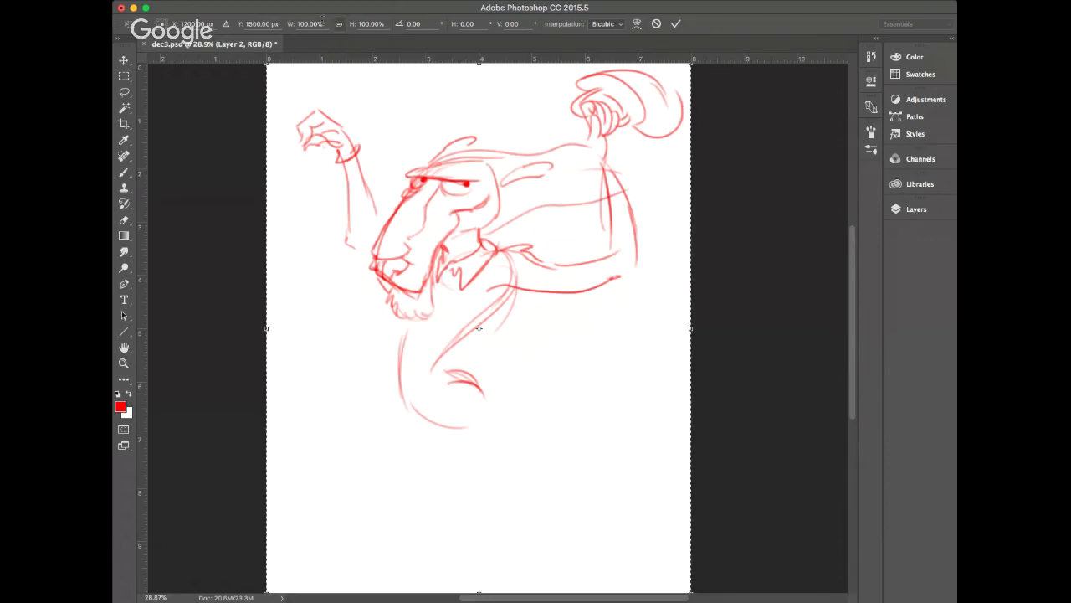
left_click(308, 24)
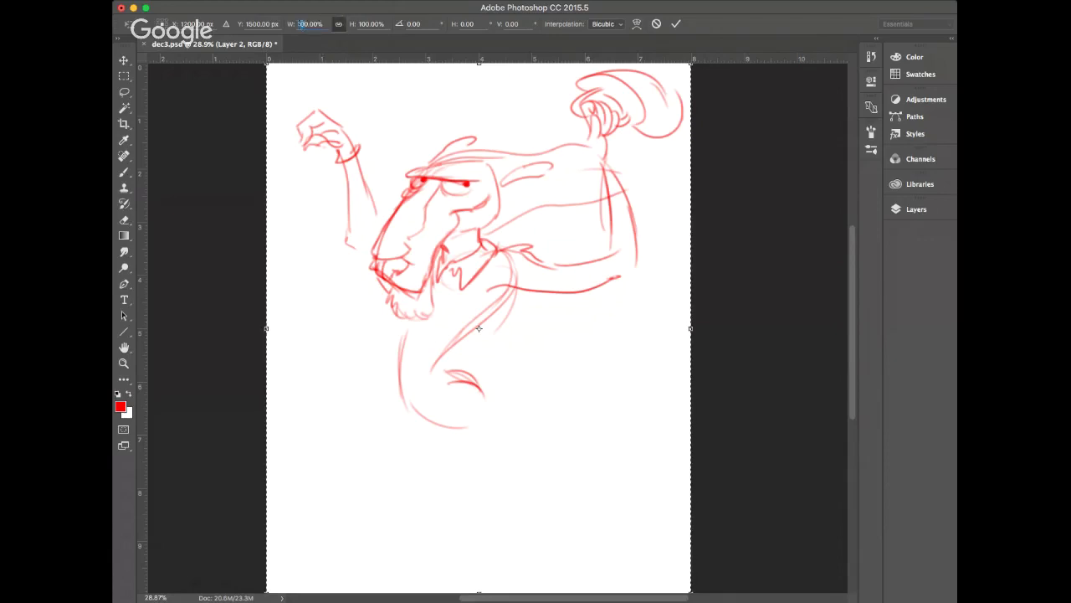
left_click_drag(301, 24, 287, 27)
type("9")
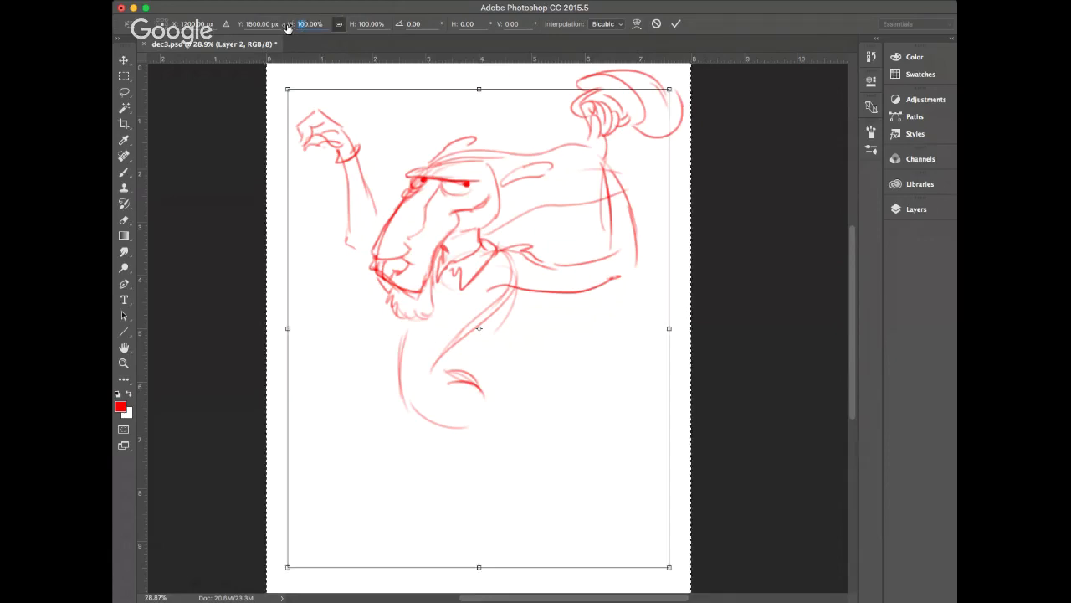
type("90")
key("Return")
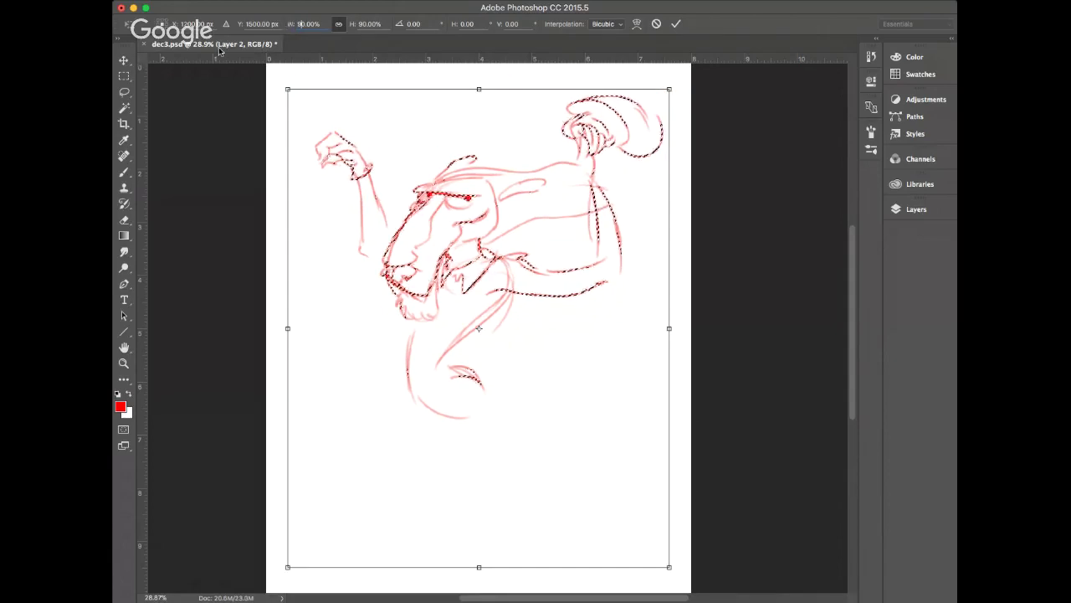
type("80")
key("Return")
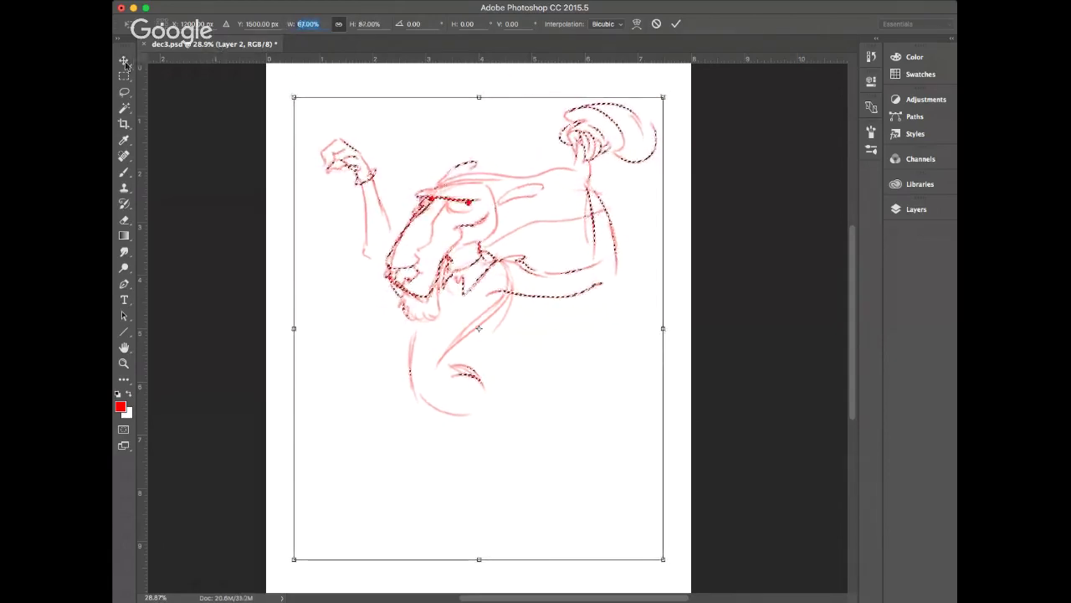
key("Return")
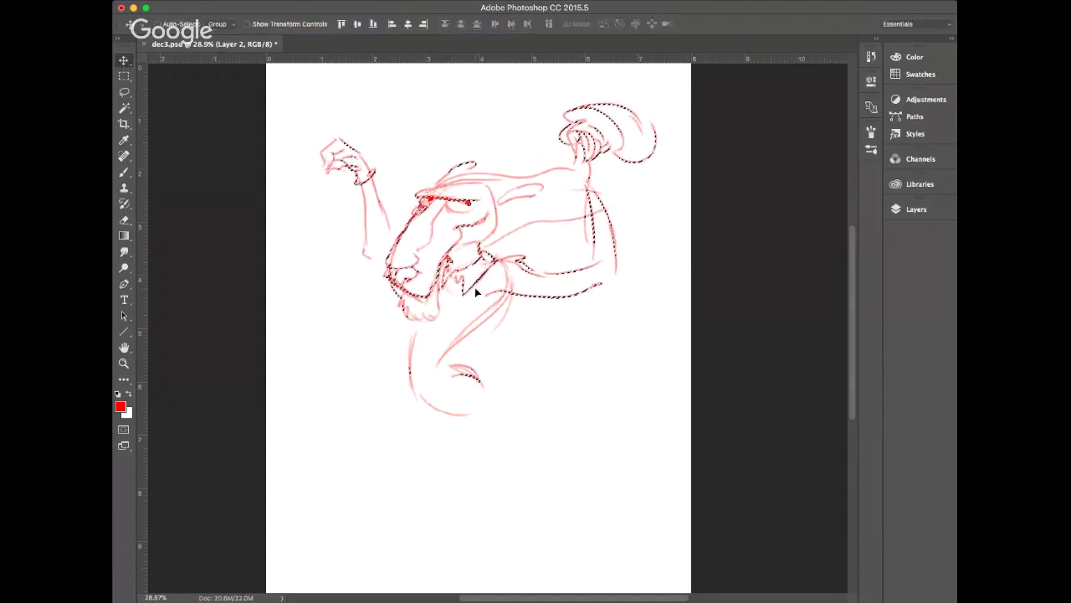
left_click_drag(478, 287, 454, 261)
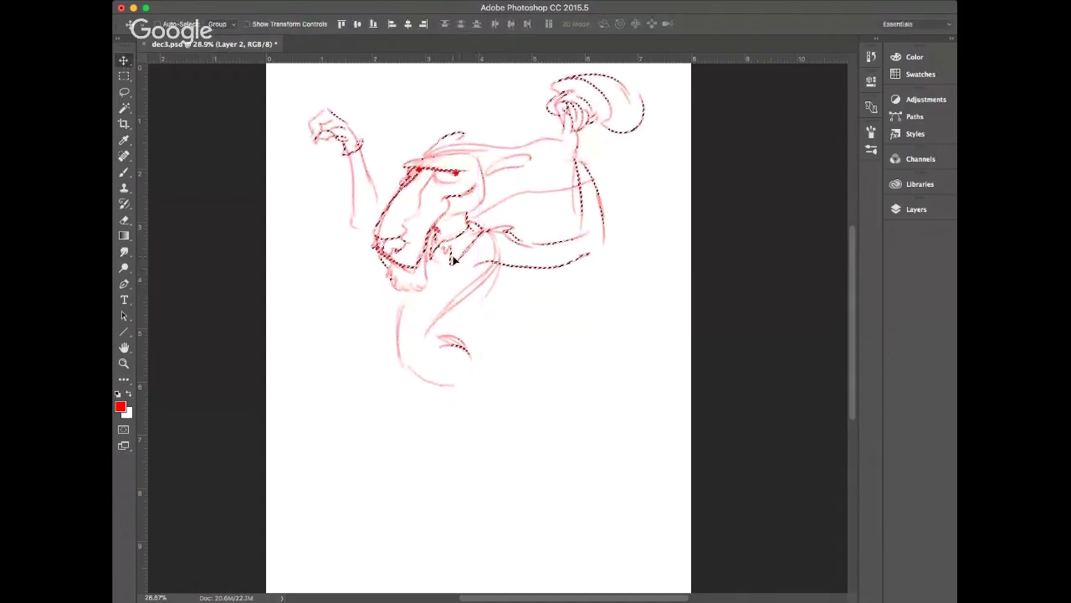
key("super+d")
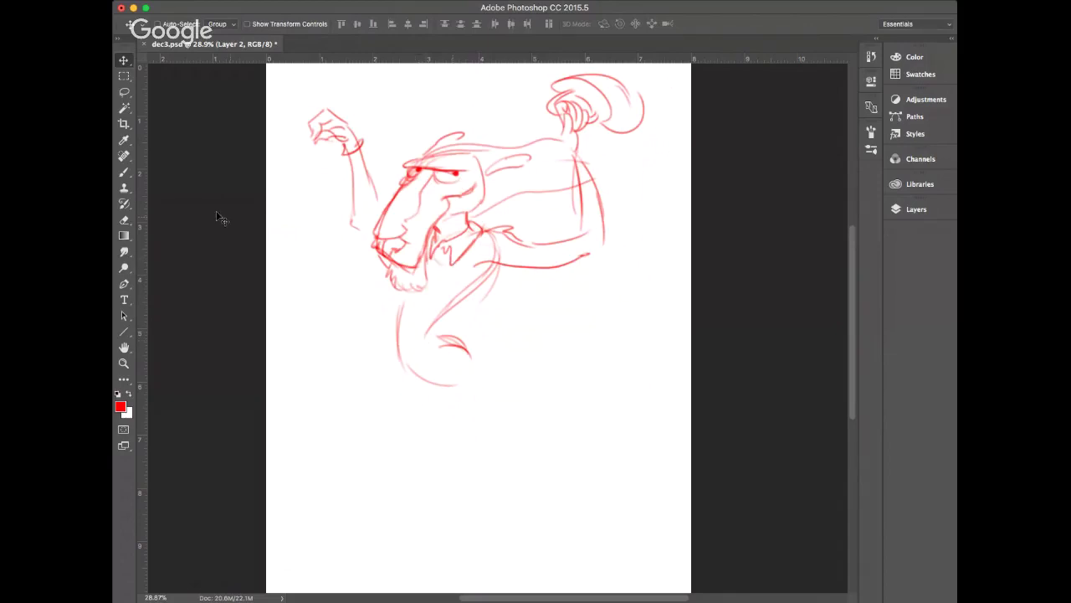
Sketch the waistband with its buckle at the bottom of the torso and the forward-reaching thigh below it
left_click(124, 171)
mouse_move(400, 306)
left_mouse_down()
mouse_move(401, 355)
mouse_move(431, 334)
mouse_move(400, 358)
left_mouse_up()
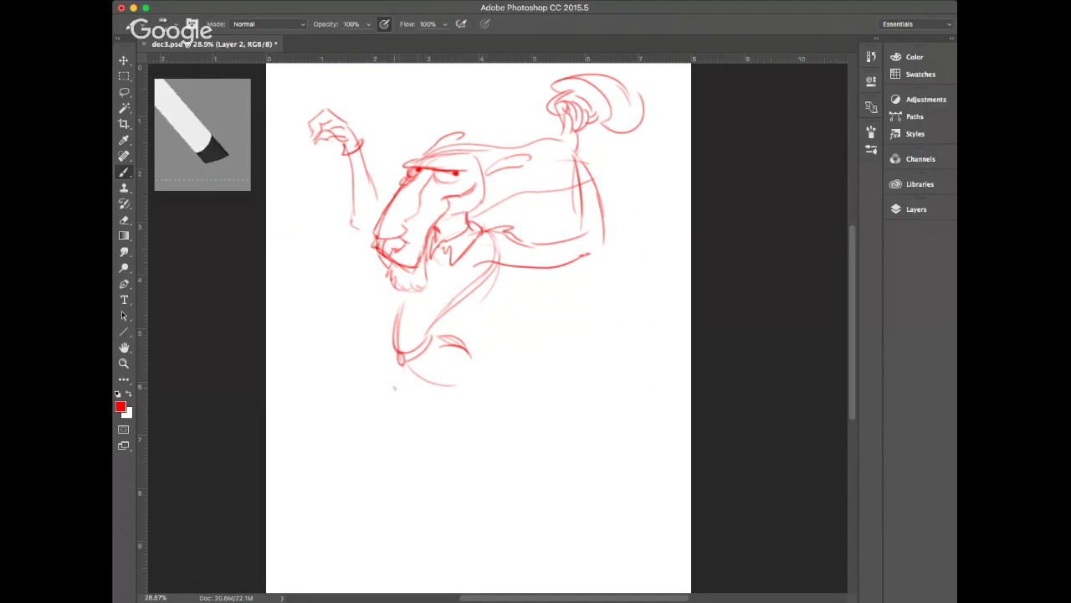
left_click_drag(369, 409, 359, 420)
mouse_move(402, 383)
left_mouse_down()
mouse_move(368, 414)
mouse_move(381, 431)
mouse_move(457, 385)
left_mouse_up()
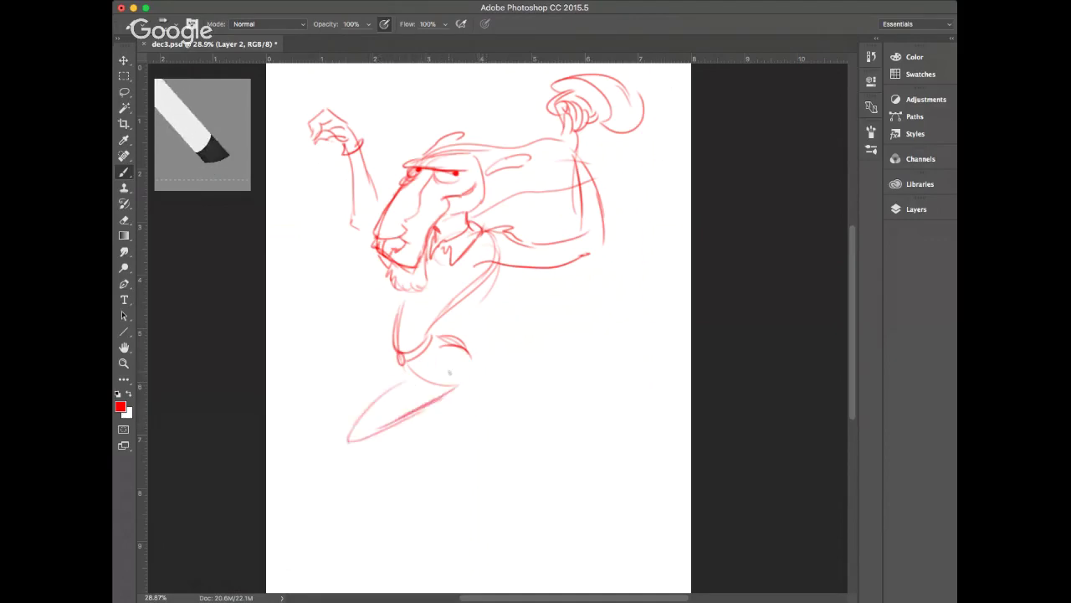
Draw the hip pocket detail and the trailing leg, ending in a kicked-back shoe with a strap
mouse_move(449, 347)
left_mouse_down()
mouse_move(446, 361)
mouse_move(466, 348)
mouse_move(447, 368)
mouse_move(395, 381)
mouse_move(536, 412)
left_mouse_up()
mouse_move(482, 383)
left_mouse_down()
mouse_move(541, 402)
mouse_move(590, 385)
mouse_move(547, 390)
mouse_move(596, 369)
mouse_move(591, 343)
mouse_move(617, 343)
mouse_move(635, 395)
mouse_move(666, 390)
left_mouse_up()
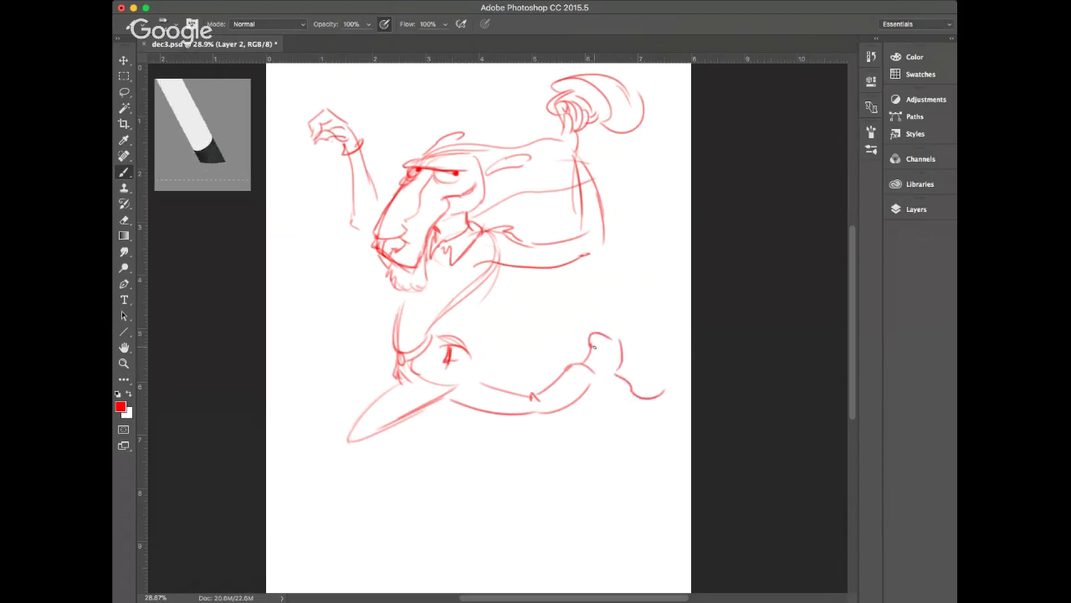
left_click_drag(589, 346, 627, 351)
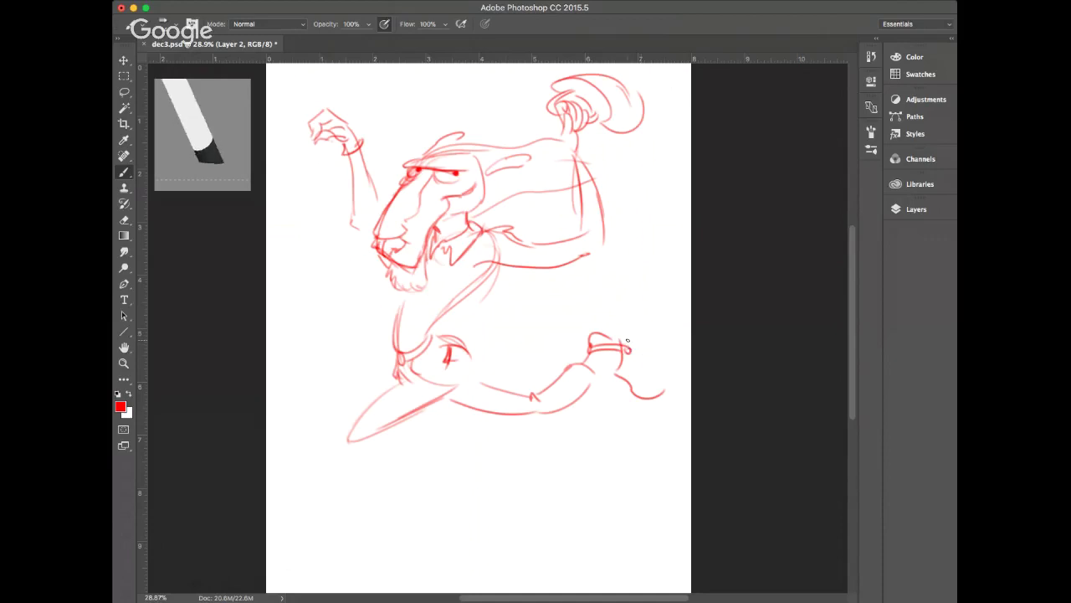
left_click_drag(626, 340, 667, 377)
mouse_move(591, 328)
left_mouse_down()
mouse_move(645, 348)
mouse_move(668, 372)
mouse_move(634, 381)
left_mouse_up()
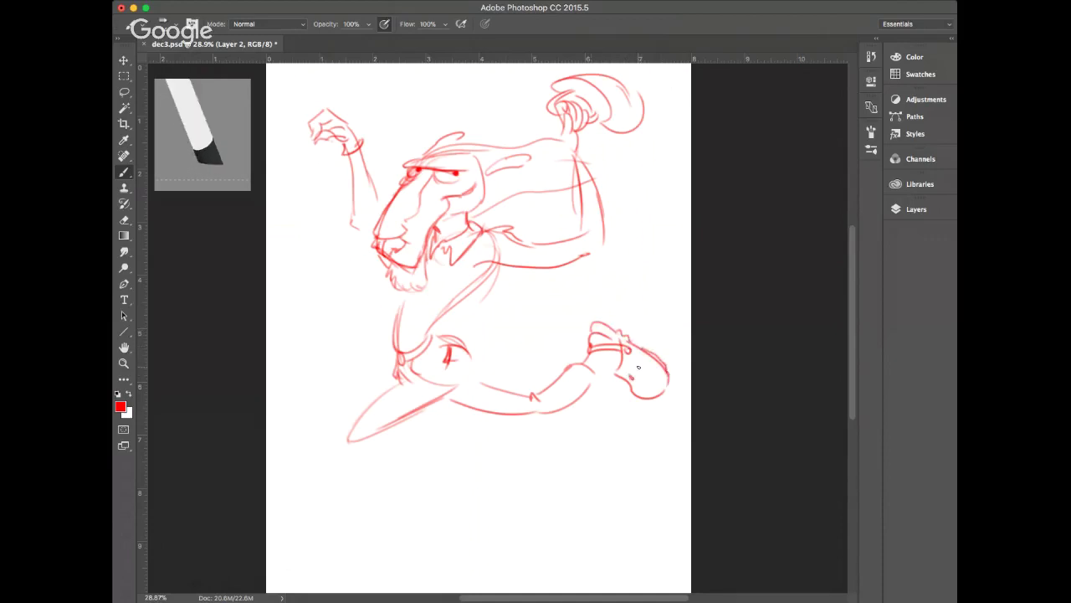
Draw the front lower leg down to a strapped shoe and dot the holes on the shoe
mouse_move(376, 444)
left_mouse_down()
mouse_move(363, 498)
mouse_move(327, 530)
mouse_move(284, 521)
mouse_move(313, 560)
mouse_move(282, 519)
mouse_move(299, 566)
mouse_move(334, 568)
mouse_move(353, 545)
mouse_move(343, 553)
mouse_move(319, 533)
mouse_move(326, 558)
mouse_move(358, 528)
left_mouse_up()
mouse_move(373, 477)
left_mouse_down()
mouse_move(361, 527)
mouse_move(326, 550)
mouse_move(324, 541)
mouse_move(348, 541)
mouse_move(350, 562)
left_mouse_up()
left_click(292, 529)
left_click(287, 539)
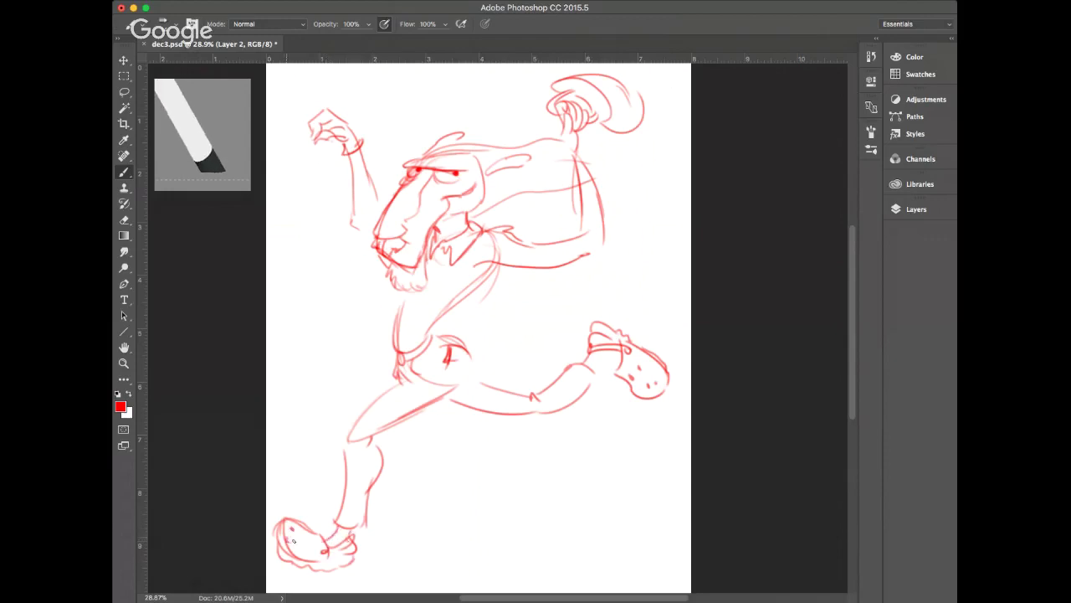
left_click_drag(295, 542, 308, 545)
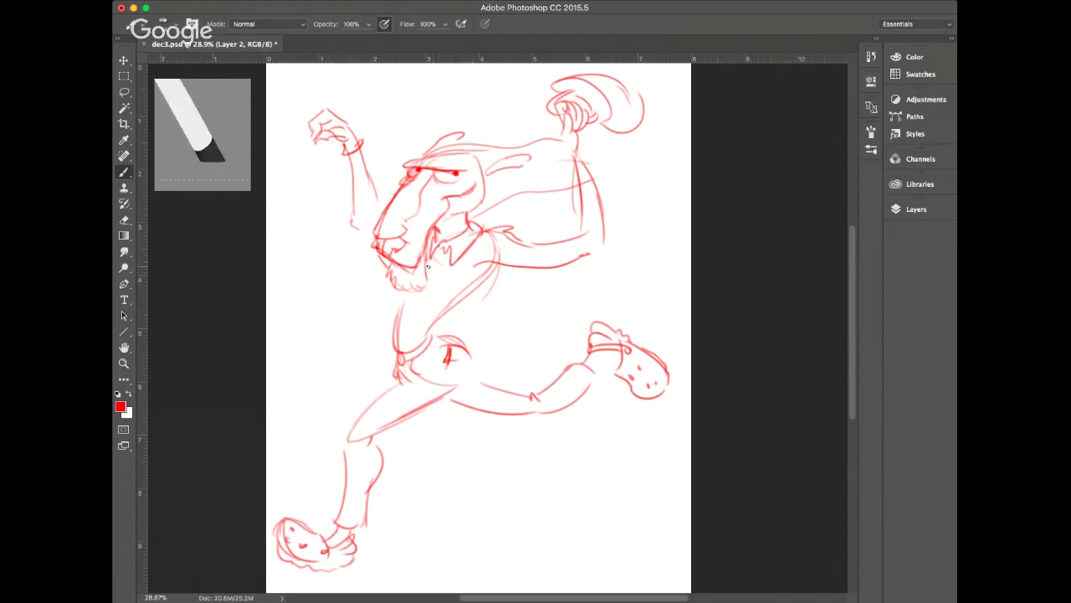
Add shirt buttons, a chest badge and a stethoscope to the uniform, and draw the corded oval object held in the front raised hand
left_click_drag(410, 299, 409, 312)
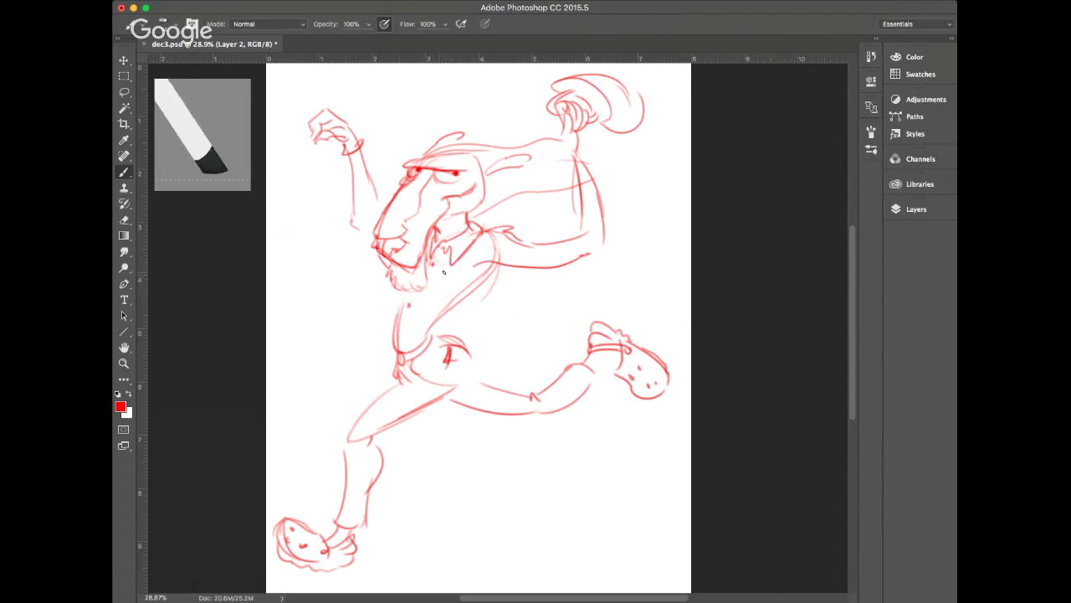
mouse_move(444, 272)
left_mouse_down()
mouse_move(457, 271)
mouse_move(439, 291)
left_mouse_up()
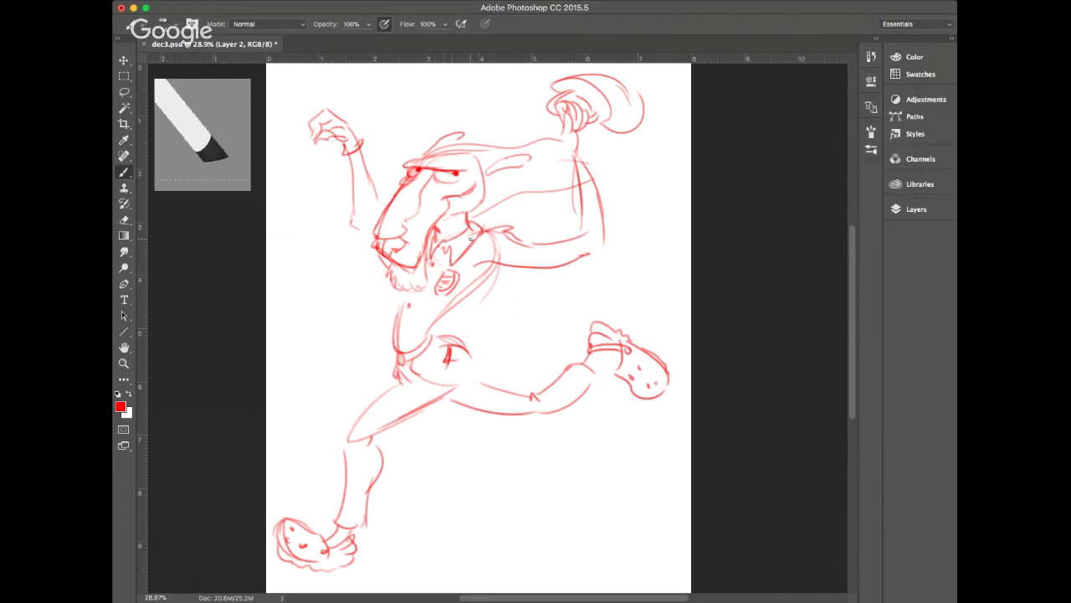
mouse_move(469, 228)
left_mouse_down()
mouse_move(511, 293)
mouse_move(549, 300)
mouse_move(549, 288)
mouse_move(550, 300)
left_mouse_up()
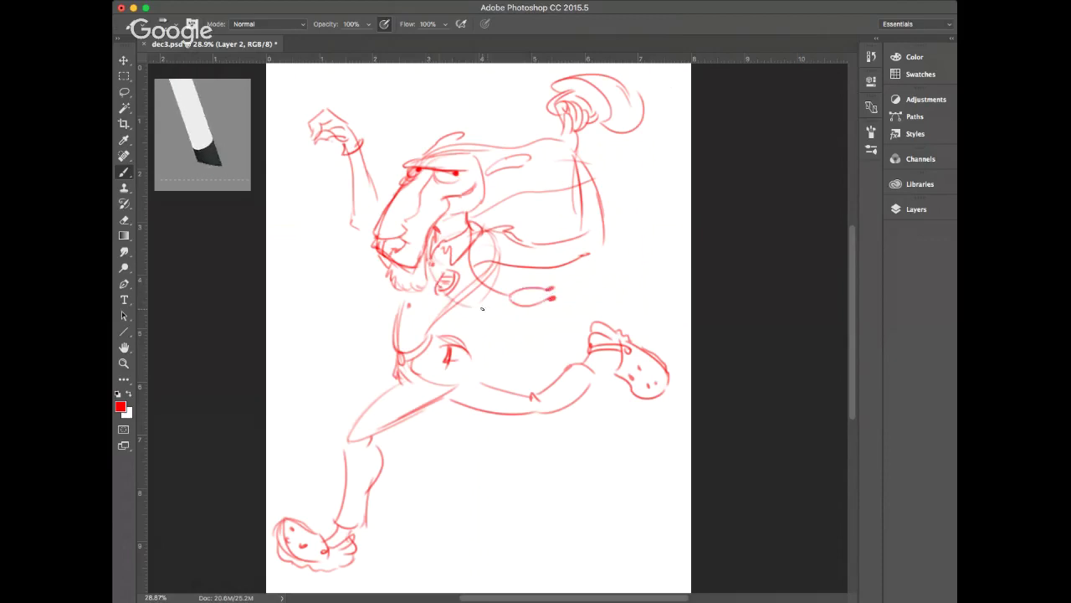
mouse_move(481, 309)
left_mouse_down()
mouse_move(492, 306)
mouse_move(480, 308)
left_mouse_up()
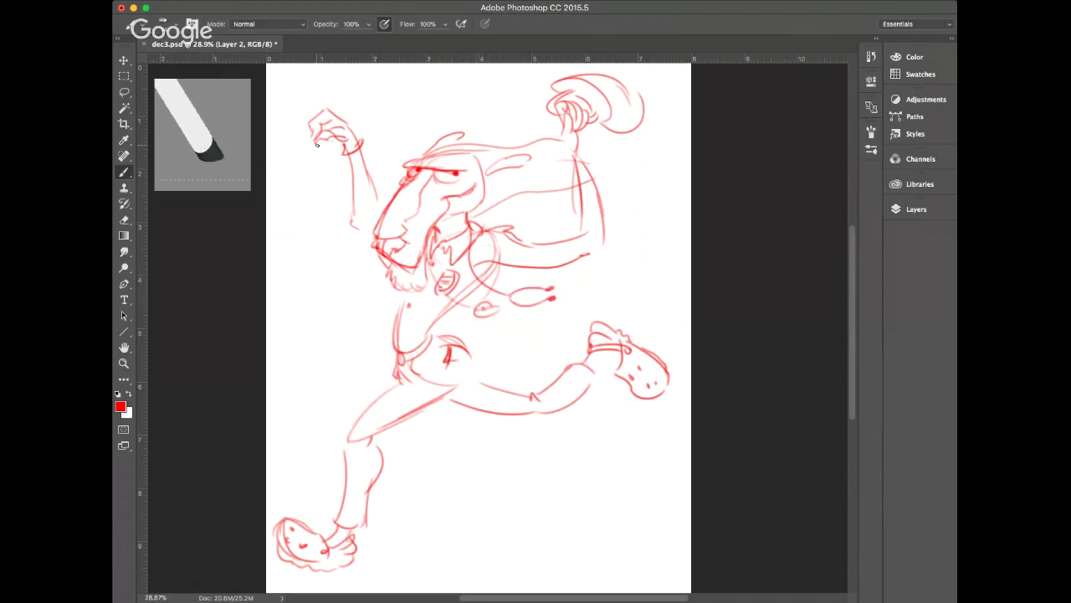
mouse_move(325, 133)
left_mouse_down()
mouse_move(317, 159)
mouse_move(350, 159)
mouse_move(366, 118)
mouse_move(457, 95)
mouse_move(414, 123)
mouse_move(425, 118)
mouse_move(400, 87)
mouse_move(422, 93)
mouse_move(433, 78)
left_mouse_up()
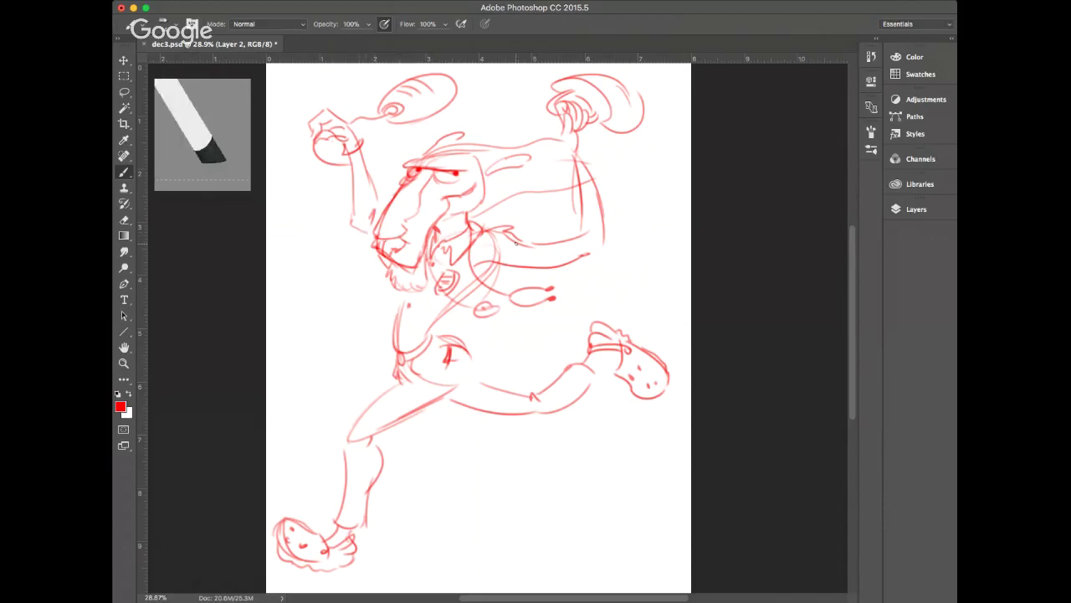
Draw a banded short sleeve on the rear arm and strengthen the outlines of the torso and beard
mouse_move(493, 228)
left_mouse_down()
mouse_move(523, 236)
mouse_move(520, 249)
mouse_move(525, 234)
mouse_move(540, 241)
mouse_move(526, 272)
mouse_move(535, 272)
mouse_move(470, 294)
mouse_move(485, 279)
mouse_move(444, 316)
left_mouse_up()
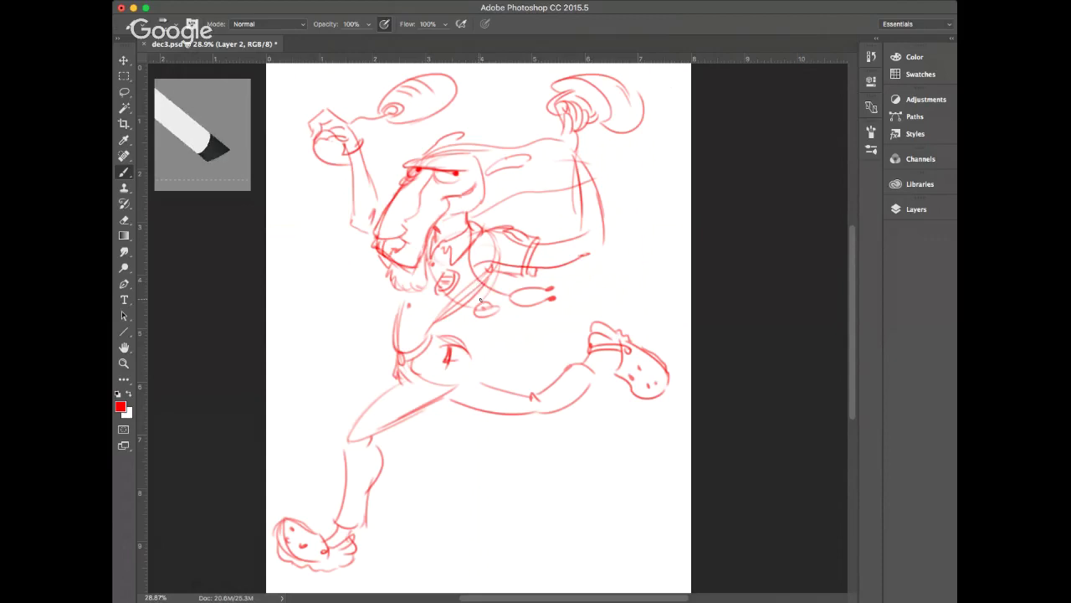
key("super+z")
left_click_drag(439, 319, 403, 356)
left_click_drag(404, 292, 395, 345)
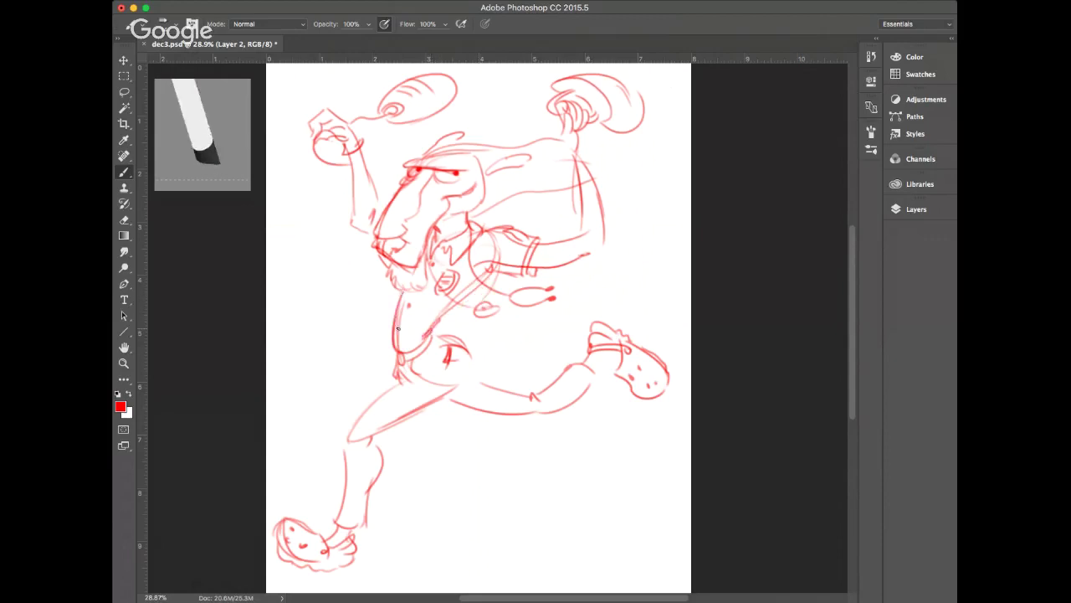
mouse_move(390, 265)
left_mouse_down()
mouse_move(399, 287)
mouse_move(415, 288)
left_mouse_up()
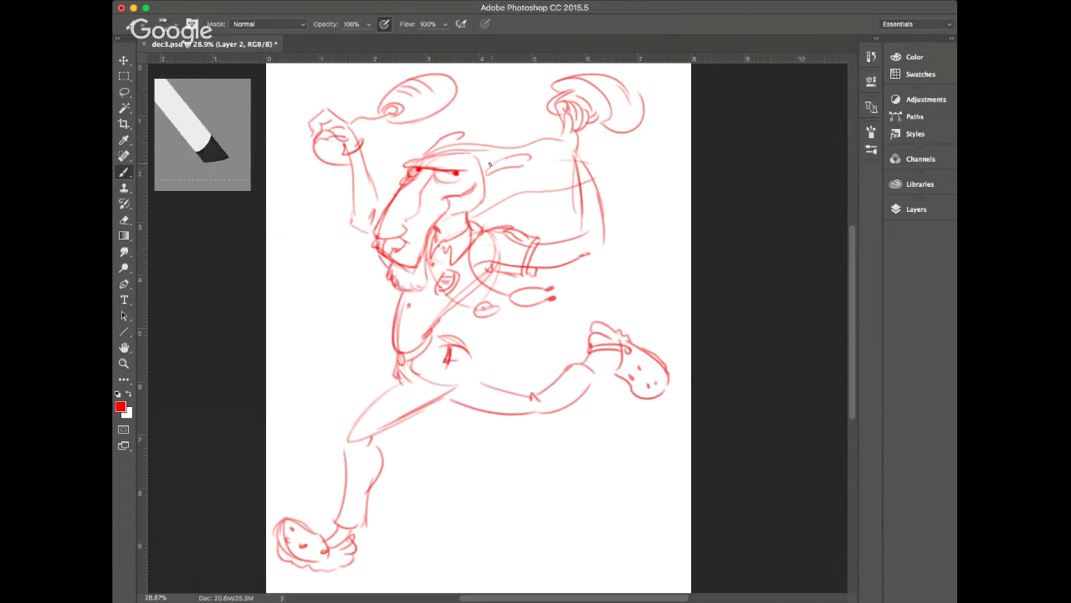
Detail the rear ear, fill in the front ear and thicken the eyebrows with solid red strokes
mouse_move(493, 161)
left_mouse_down()
mouse_move(487, 174)
mouse_move(529, 156)
left_mouse_up()
left_click_drag(432, 150, 464, 134)
mouse_move(430, 169)
left_mouse_down()
mouse_move(476, 169)
mouse_move(401, 164)
mouse_move(422, 166)
left_mouse_up()
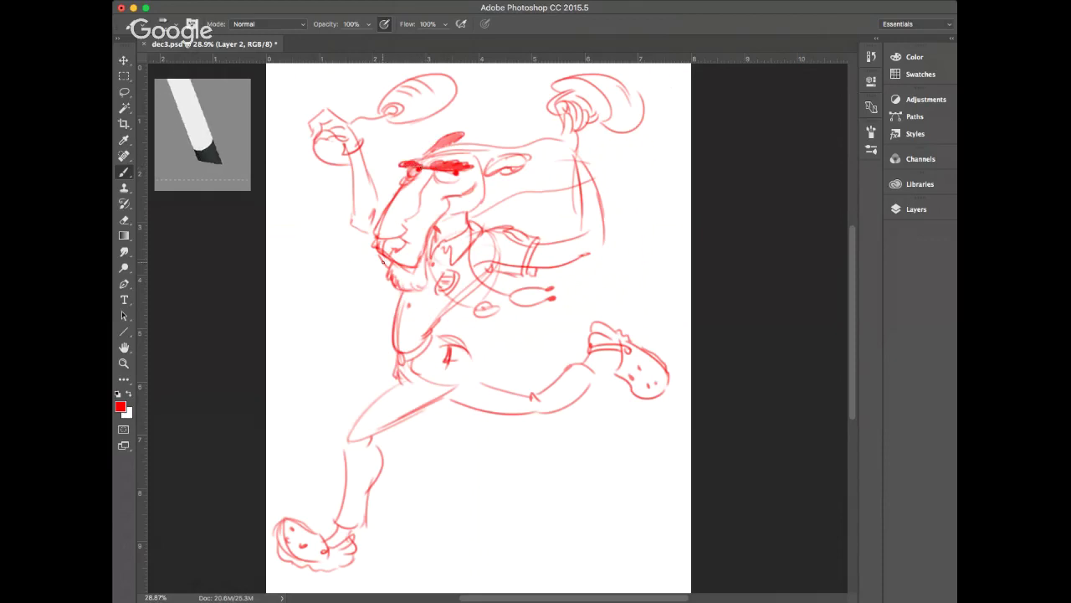
left_click_drag(385, 262, 416, 263)
key("super+alt+z")
key("super+alt+z")
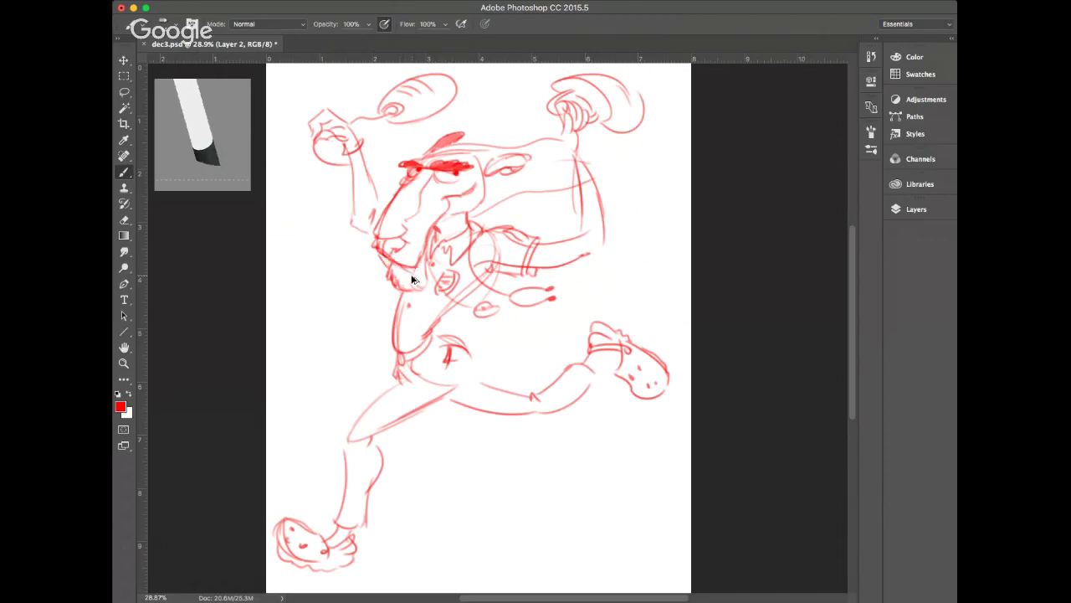
Darken the hair beside the rear ear, add flowing mane strands behind the head, and define the rear raised wrist
mouse_move(481, 169)
left_mouse_down()
mouse_move(482, 155)
mouse_move(440, 156)
mouse_move(476, 148)
mouse_move(429, 155)
mouse_move(473, 141)
mouse_move(448, 147)
mouse_move(515, 155)
mouse_move(522, 144)
mouse_move(480, 160)
mouse_move(554, 141)
left_mouse_up()
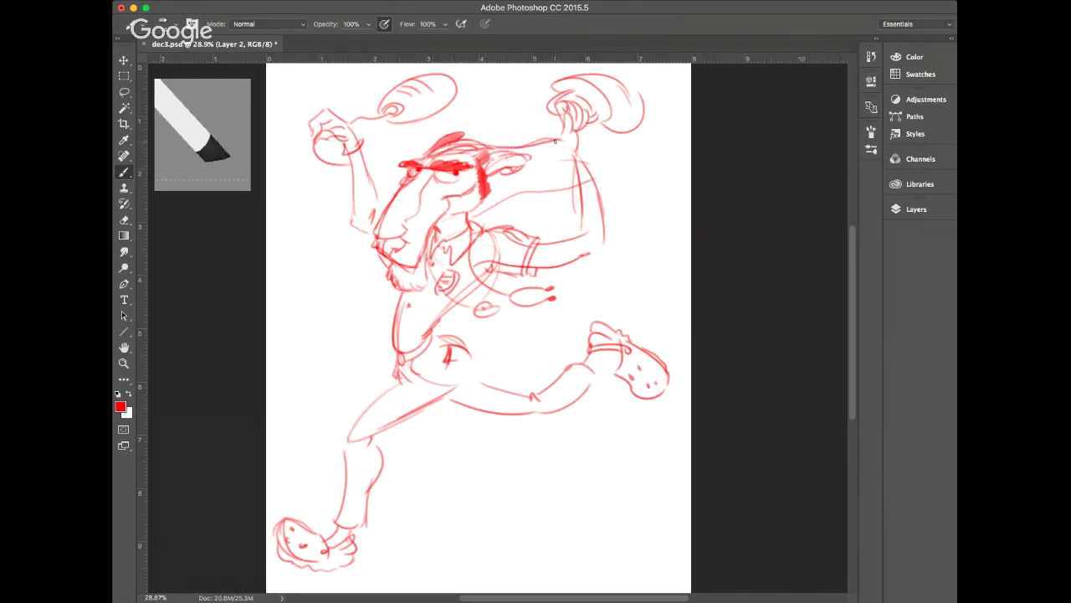
left_click_drag(496, 186, 532, 181)
mouse_move(474, 215)
left_mouse_down()
mouse_move(505, 210)
mouse_move(485, 204)
mouse_move(498, 200)
mouse_move(529, 203)
left_mouse_up()
mouse_move(566, 128)
left_mouse_down()
mouse_move(568, 157)
mouse_move(577, 148)
left_mouse_up()
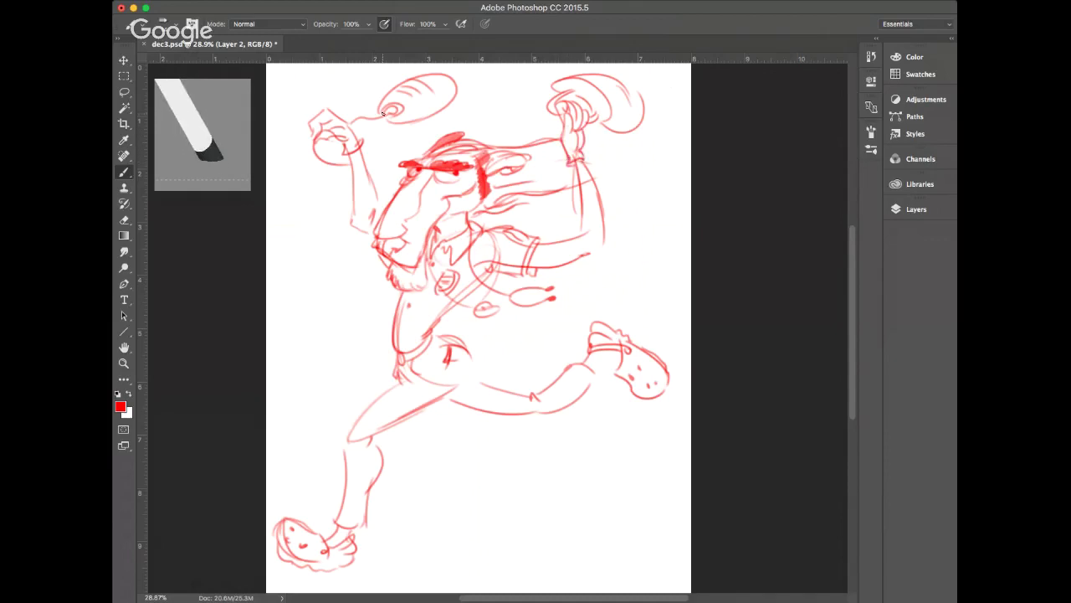
left_click_drag(366, 154, 388, 158)
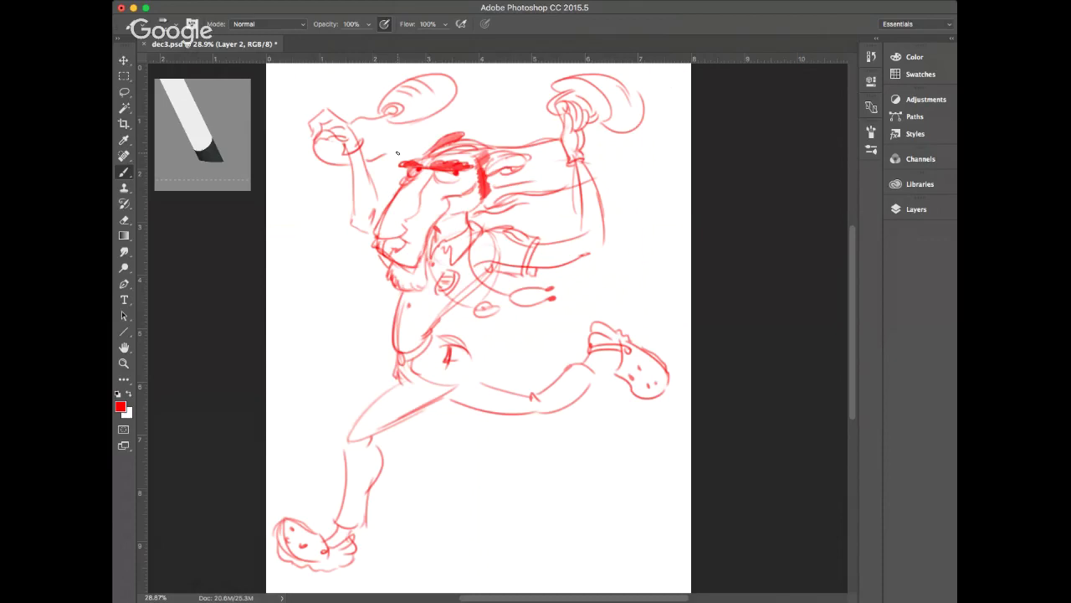
Sketch a boxy ambulance behind the character at the canvas edge, with a roof light bar and a front wheel
mouse_move(606, 174)
left_mouse_down()
mouse_move(659, 155)
mouse_move(606, 182)
mouse_move(615, 229)
left_mouse_up()
left_click_drag(654, 177, 652, 226)
left_click_drag(615, 231, 642, 229)
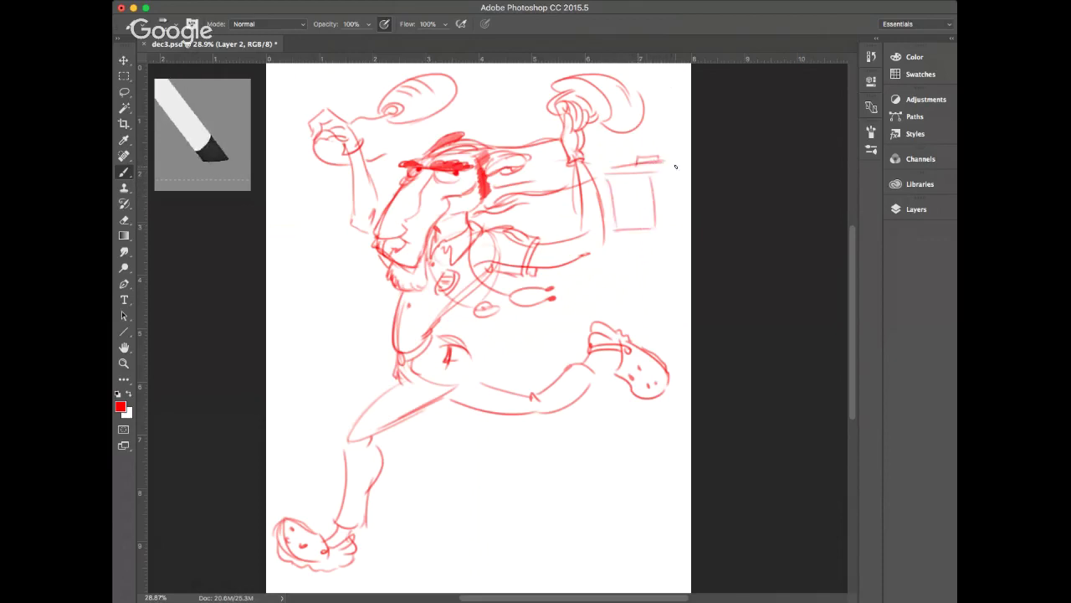
mouse_move(648, 170)
left_mouse_down()
mouse_move(685, 169)
mouse_move(684, 215)
mouse_move(653, 226)
mouse_move(694, 202)
left_mouse_up()
left_click_drag(652, 234, 671, 228)
left_click_drag(650, 154, 678, 157)
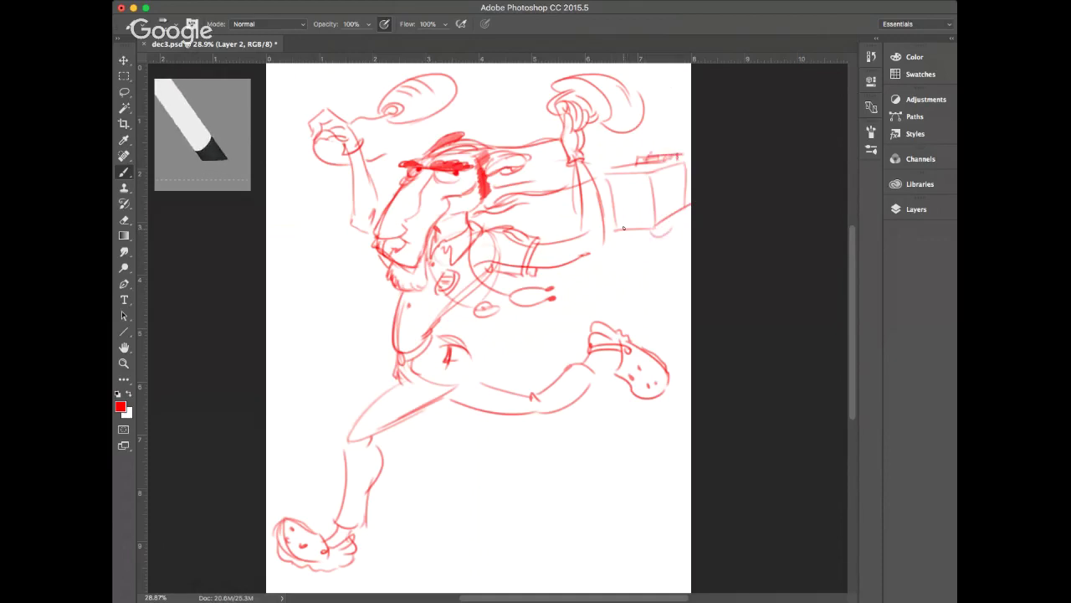
Detail the ambulance with a front window, a shaded emblem on its side, and ground shadow strokes around the wheels
mouse_move(615, 181)
left_mouse_down()
mouse_move(616, 191)
mouse_move(641, 184)
mouse_move(627, 210)
mouse_move(651, 207)
left_mouse_up()
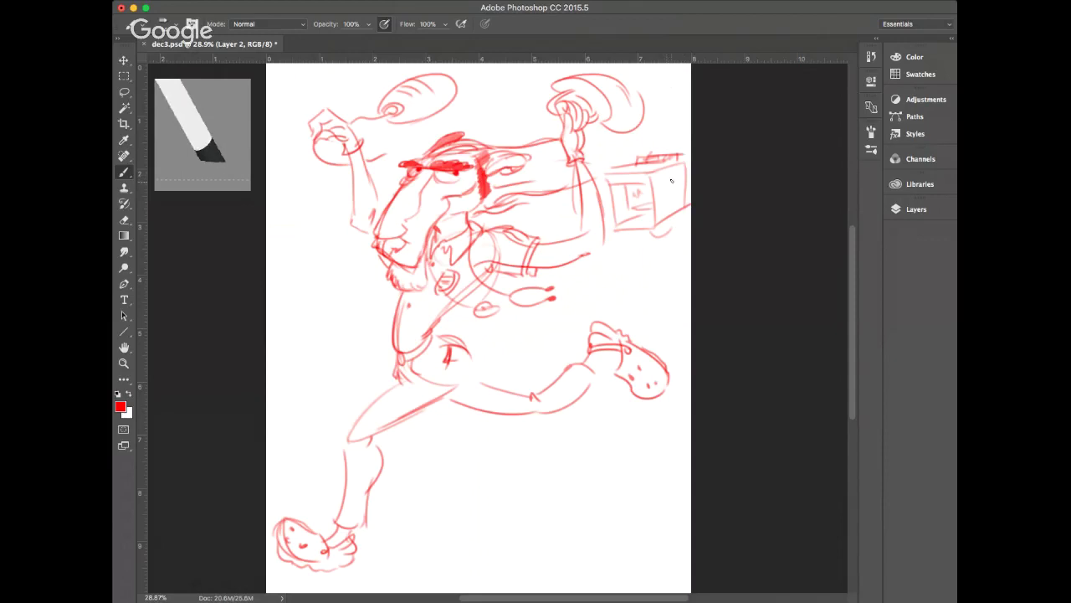
mouse_move(669, 178)
left_mouse_down()
mouse_move(672, 198)
mouse_move(670, 177)
left_mouse_up()
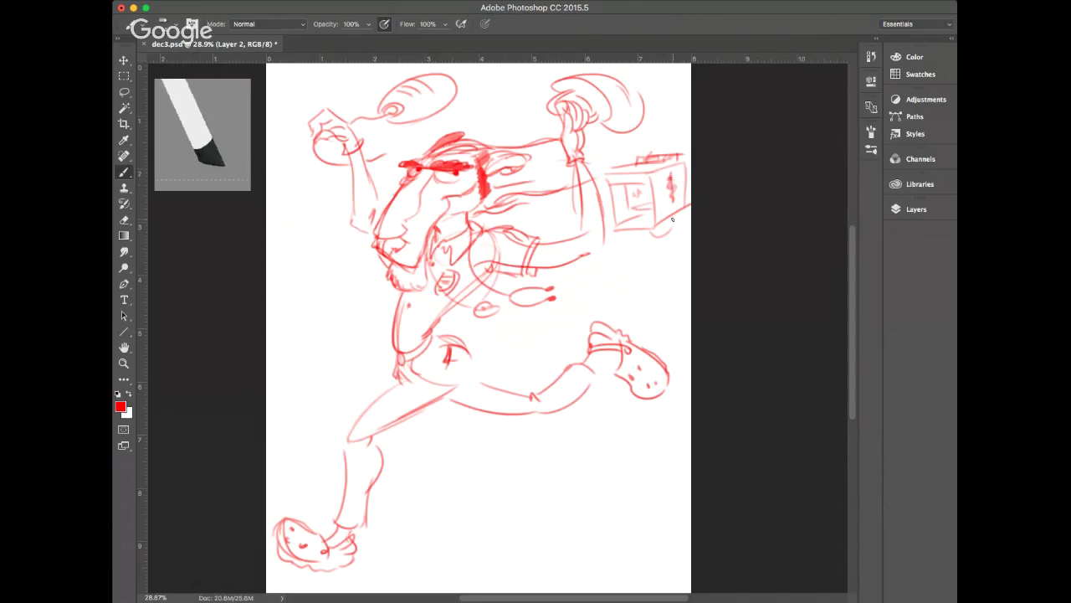
left_click_drag(626, 230, 690, 209)
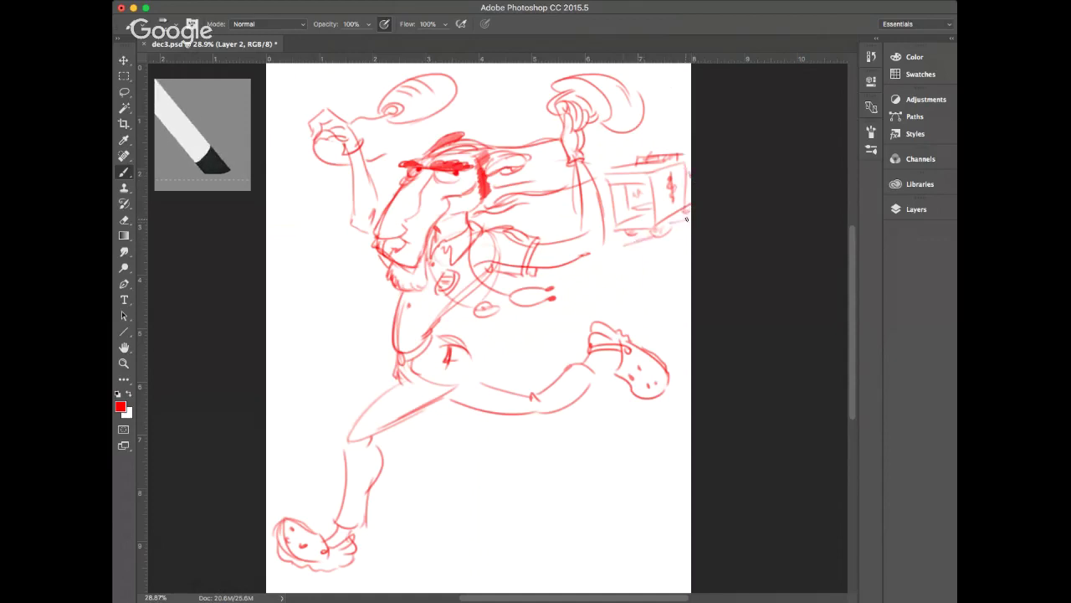
left_click_drag(633, 239, 635, 242)
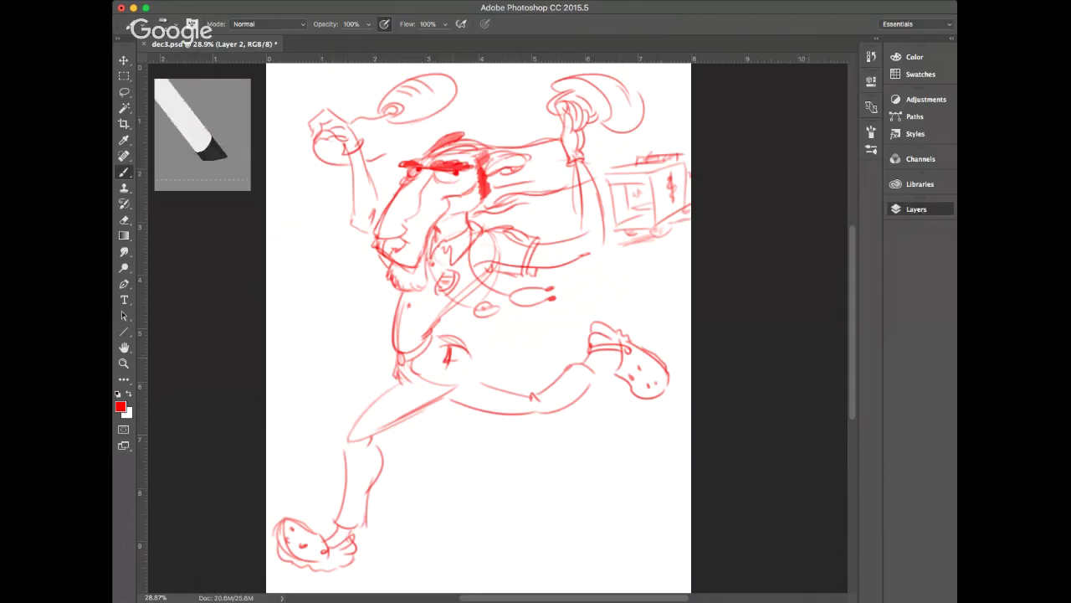
Add a new layer above the paramedic sketch and fill it with the white background colour
key("ctrl+alt+shift+n")
key("ctrl+BackSpace")
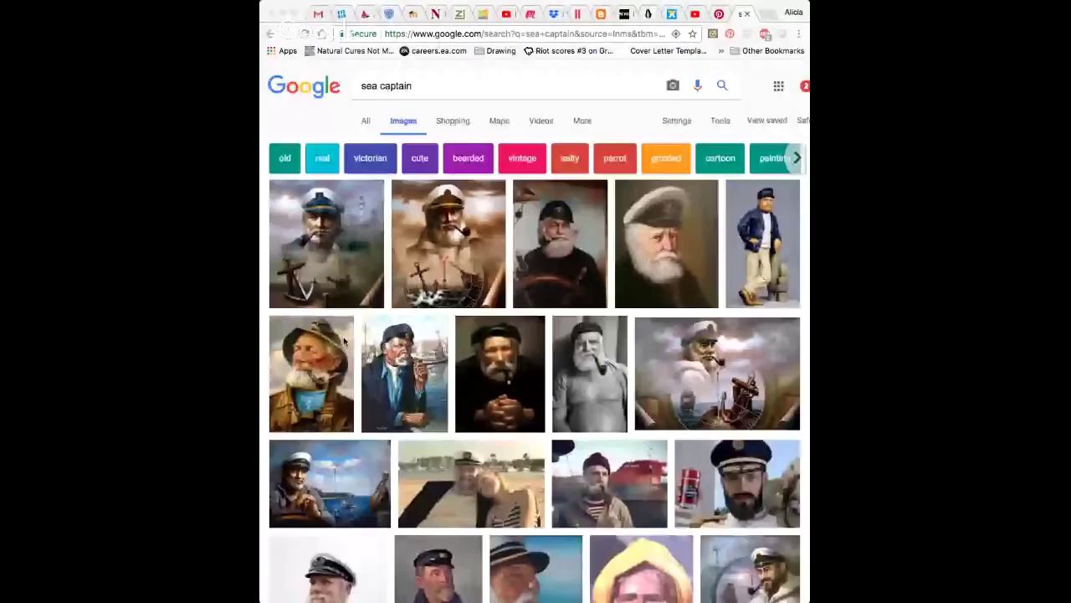
Browse the sea captain image results in the browser for caps, beards, pipes and clothing to use as references
scroll(342, 342, "down", 3)
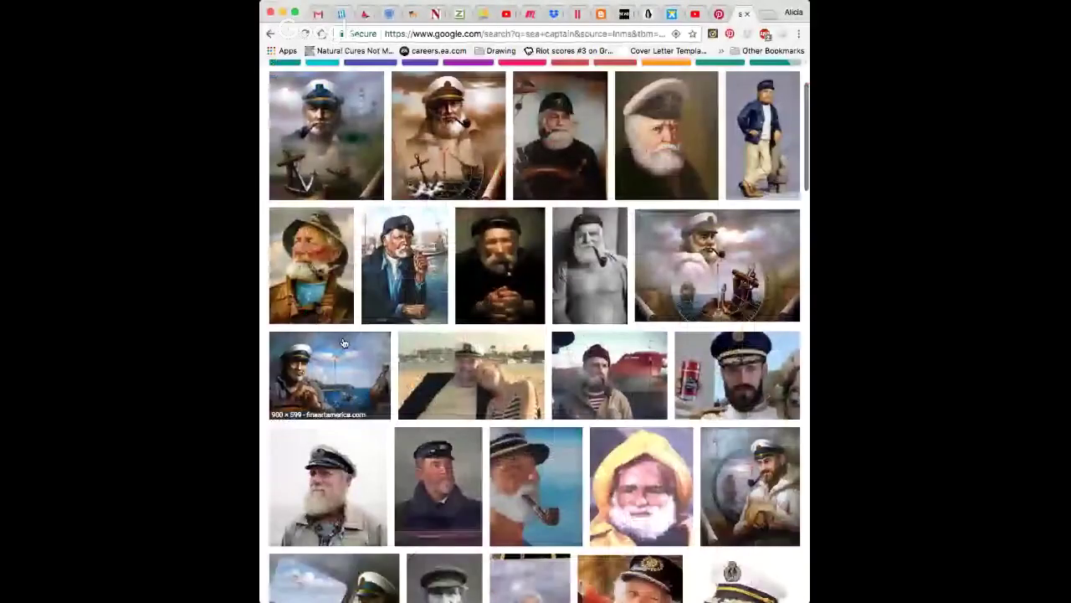
scroll(342, 342, "up", 3)
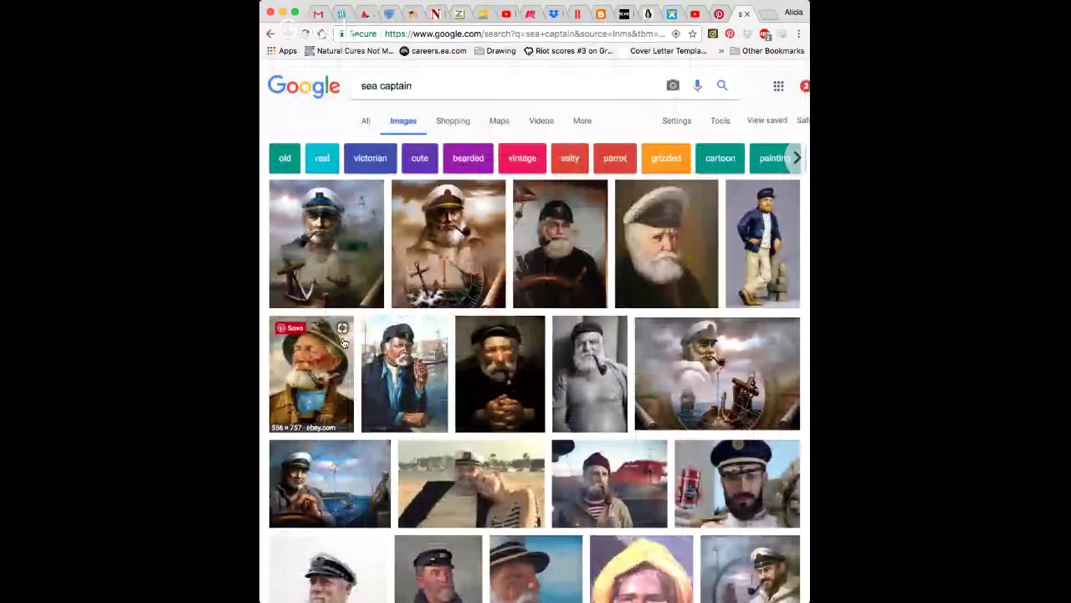
scroll(435, 341, "down", 3)
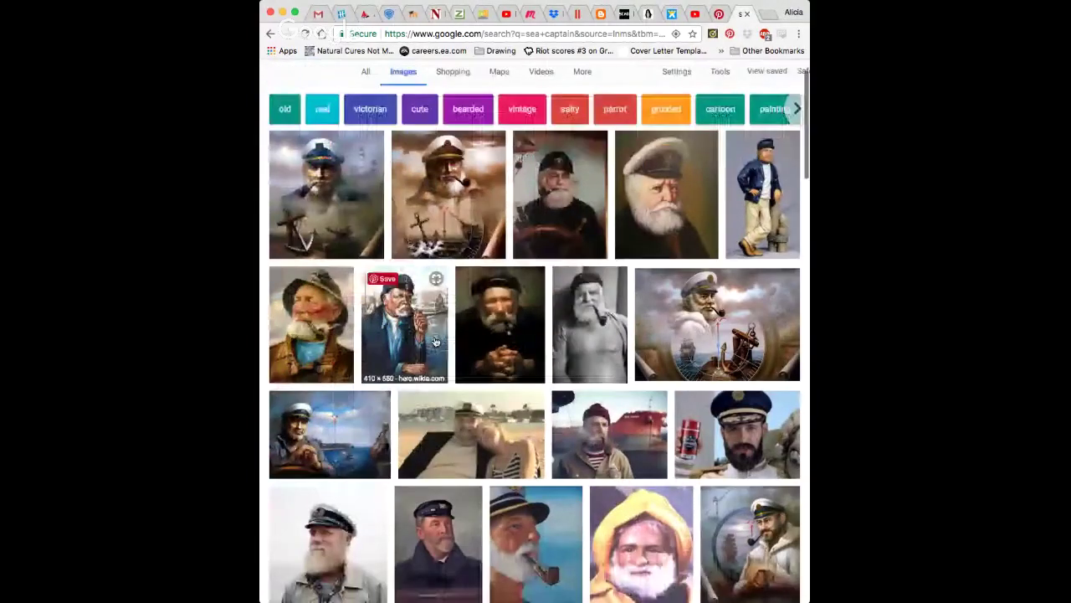
scroll(435, 342, "down", 3)
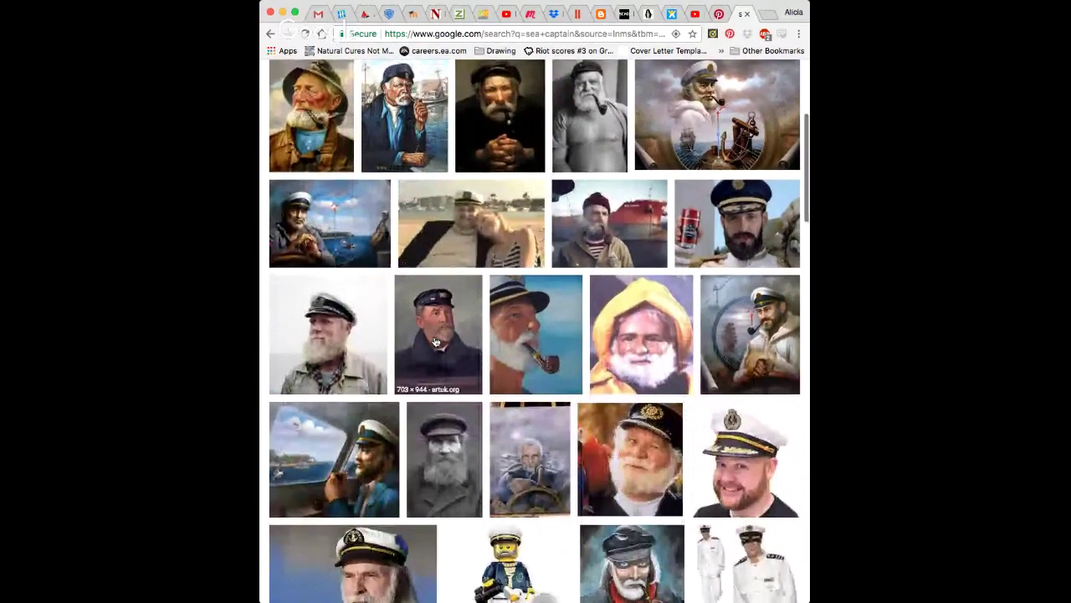
scroll(436, 342, "down", 2)
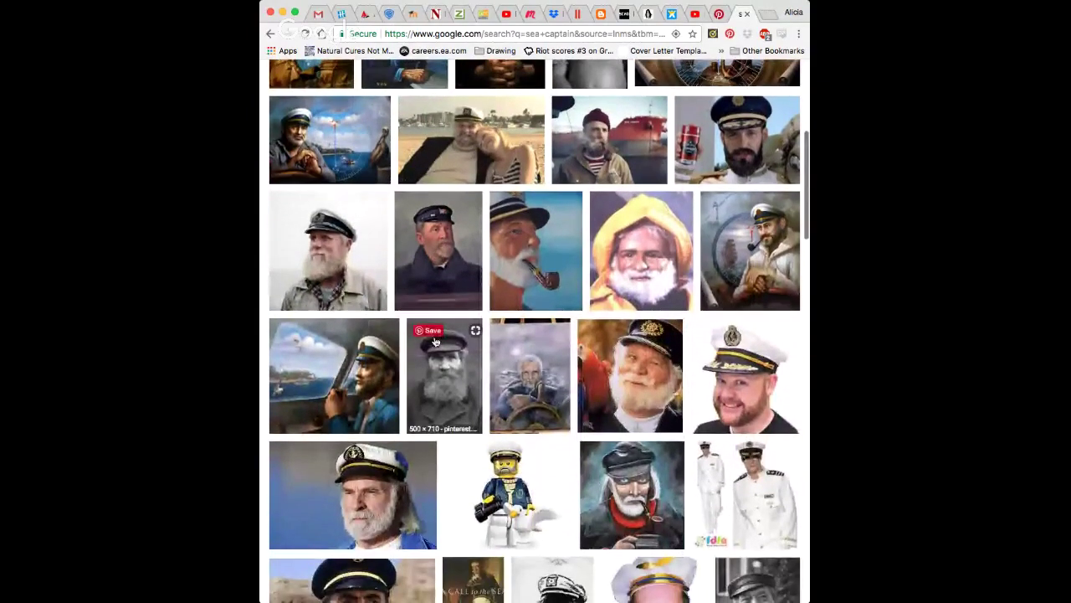
scroll(435, 342, "down", 1)
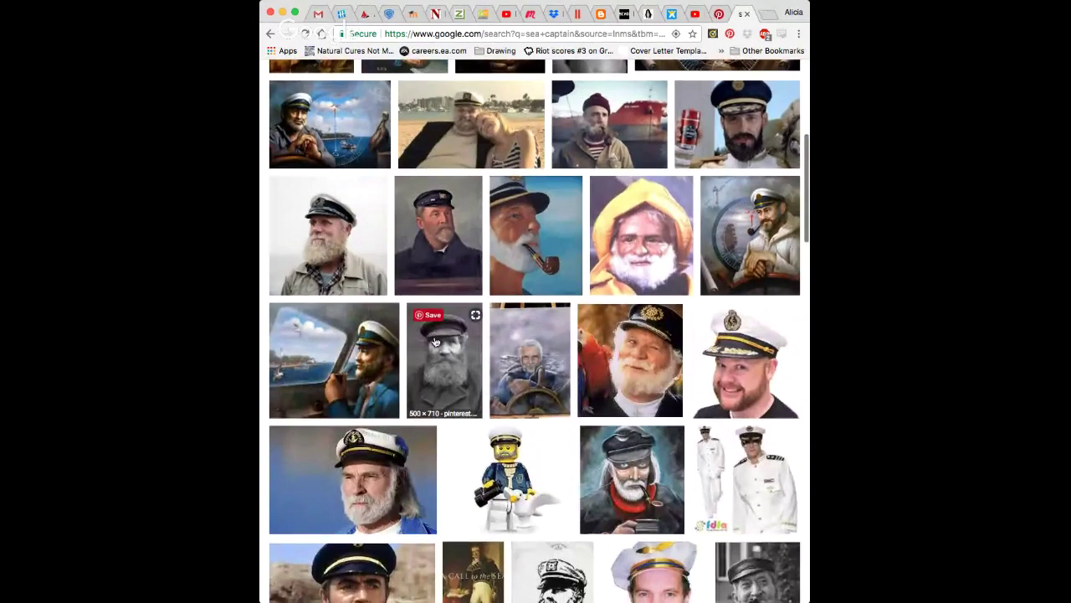
scroll(435, 342, "down", 3)
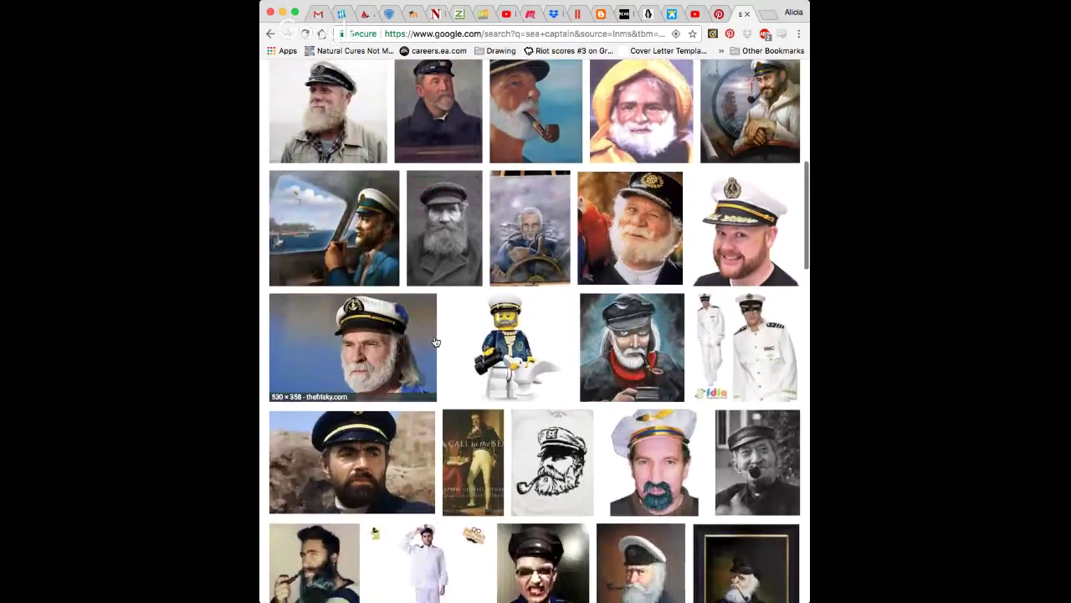
scroll(436, 342, "up", 4)
scroll(435, 341, "up", 5)
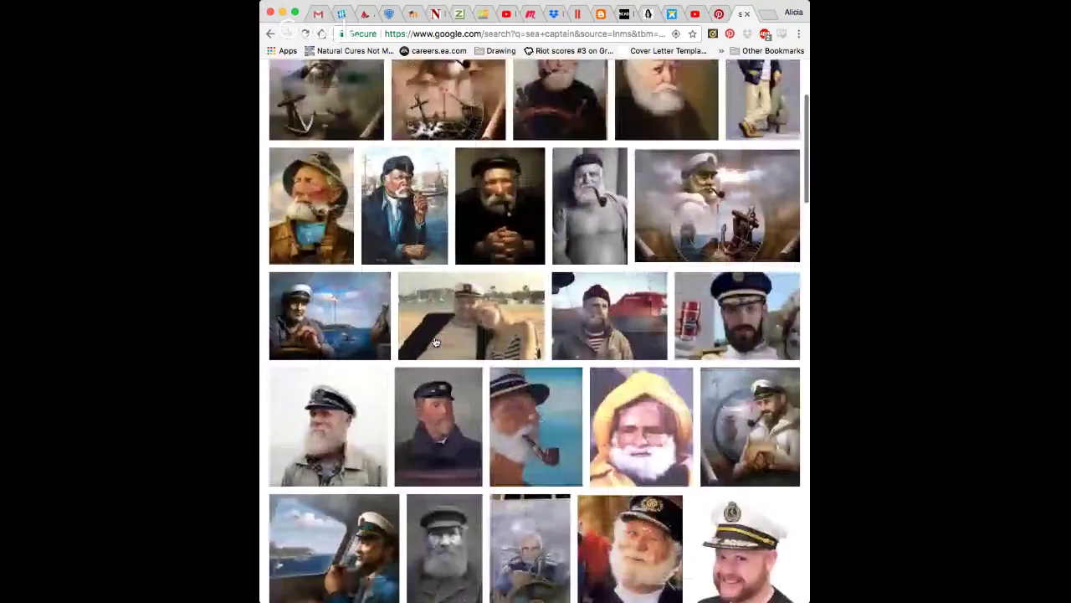
scroll(435, 341, "up", 5)
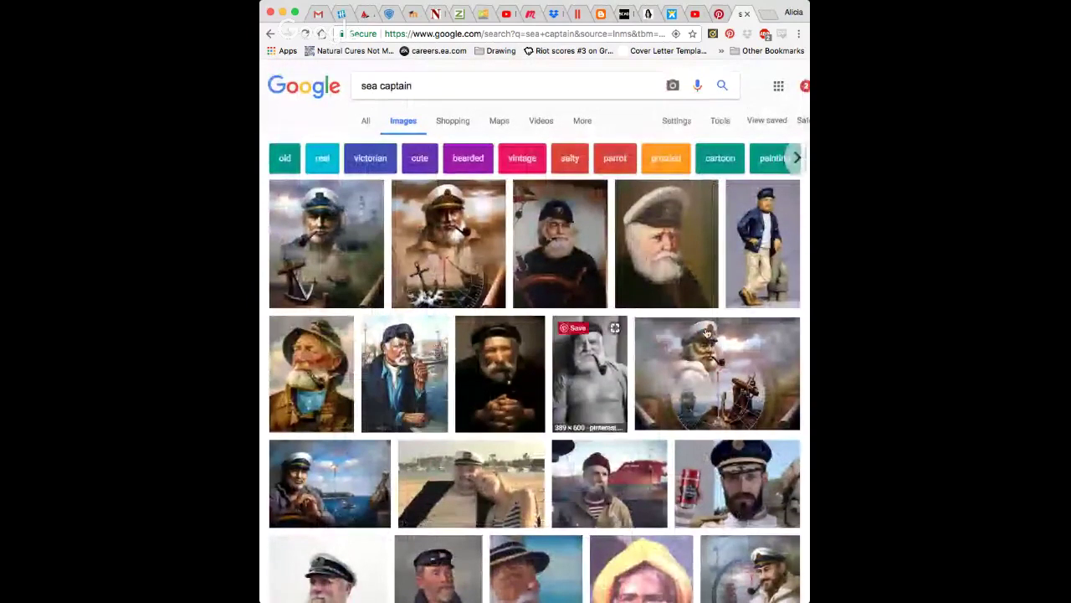
Examine enlarged white-capped captain portraits and black-and-white photos of bearded men as face references
left_click(676, 239)
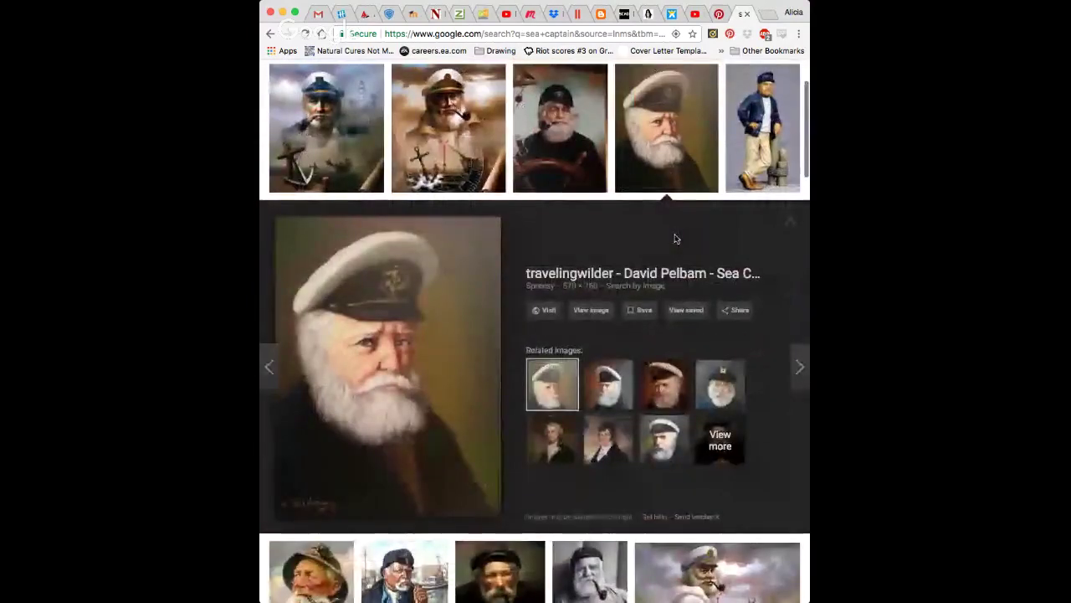
left_click(609, 375)
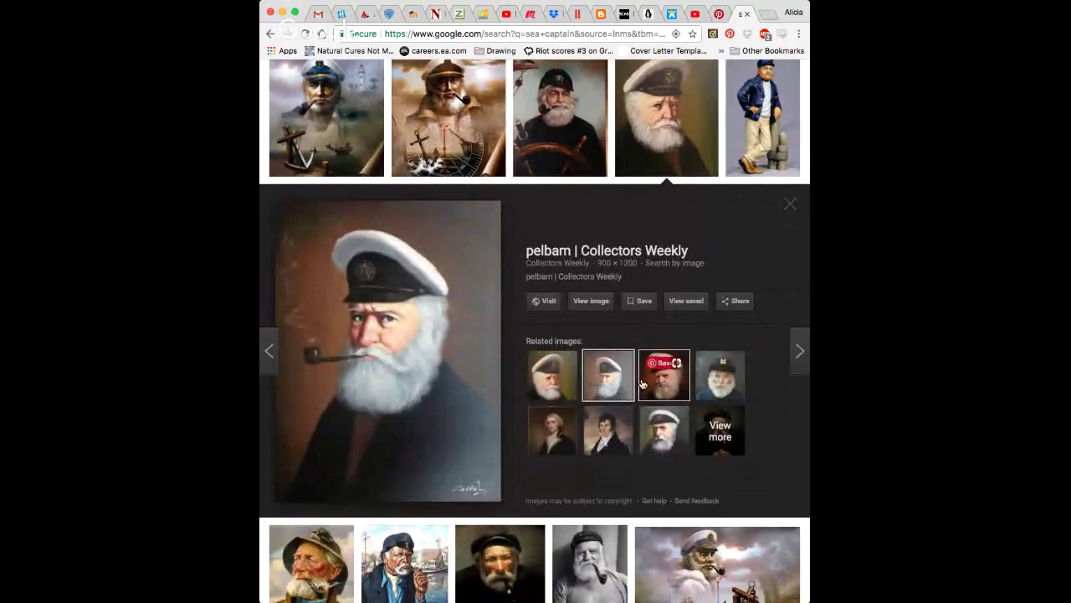
scroll(660, 384, "down", 3)
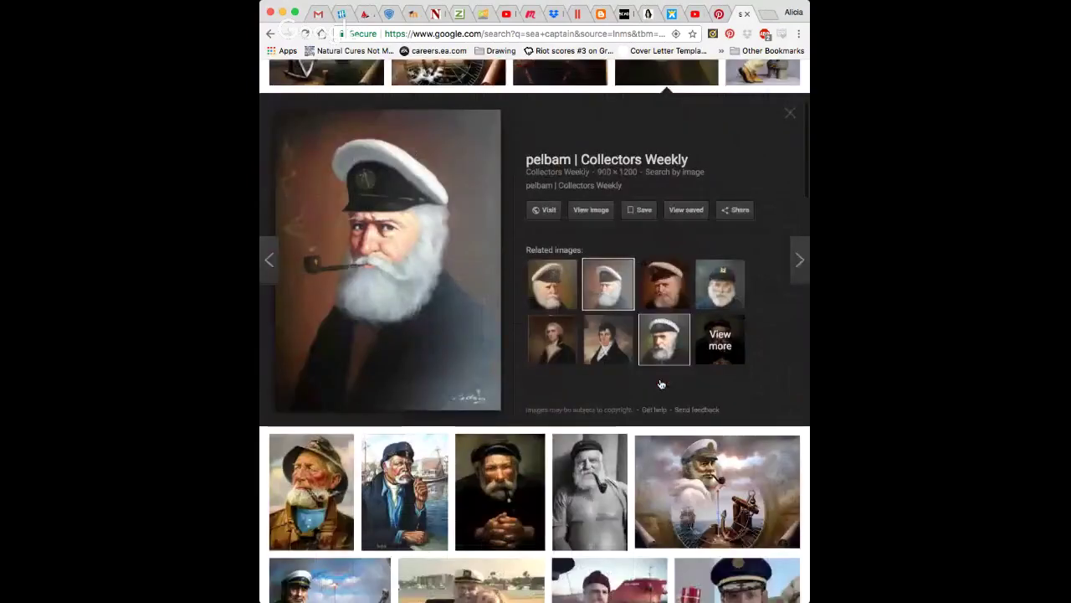
left_click(593, 452)
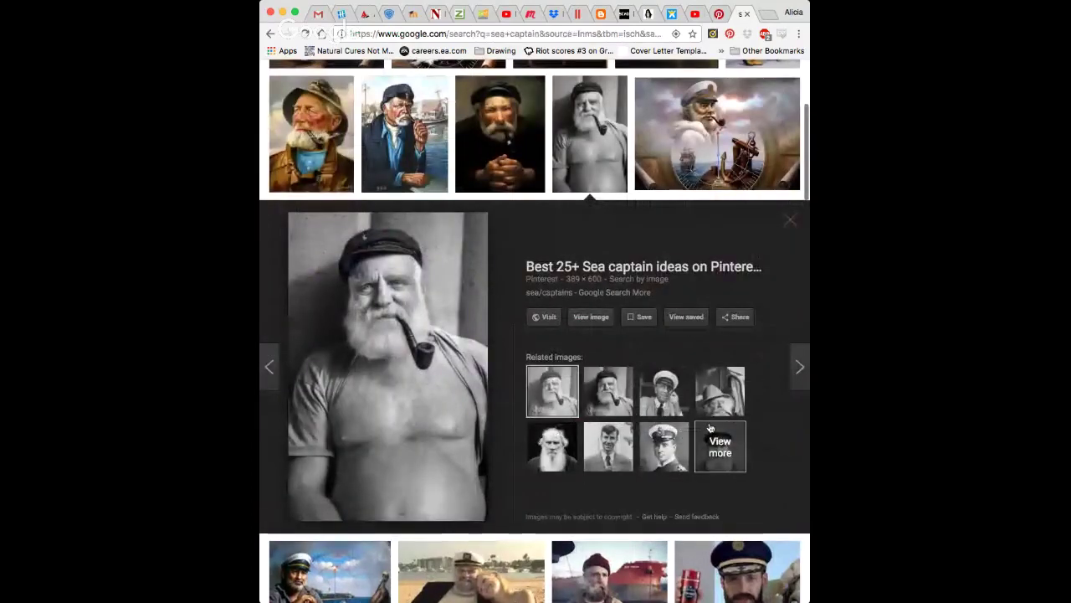
left_click(566, 452)
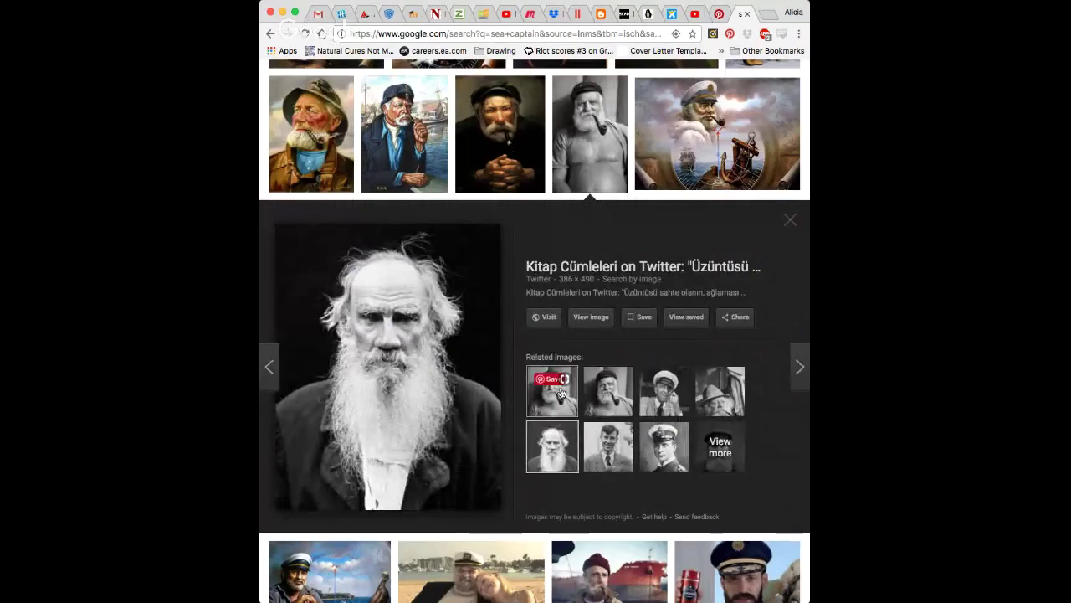
scroll(584, 200, "up", 1)
left_click(584, 200)
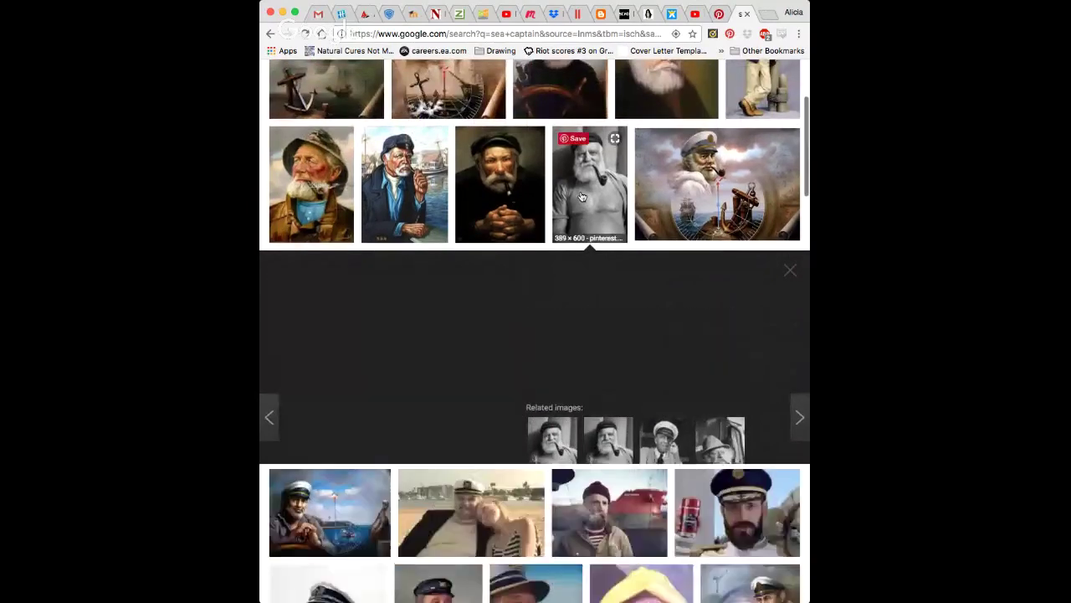
scroll(618, 194, "up", 1)
scroll(617, 194, "up", 1)
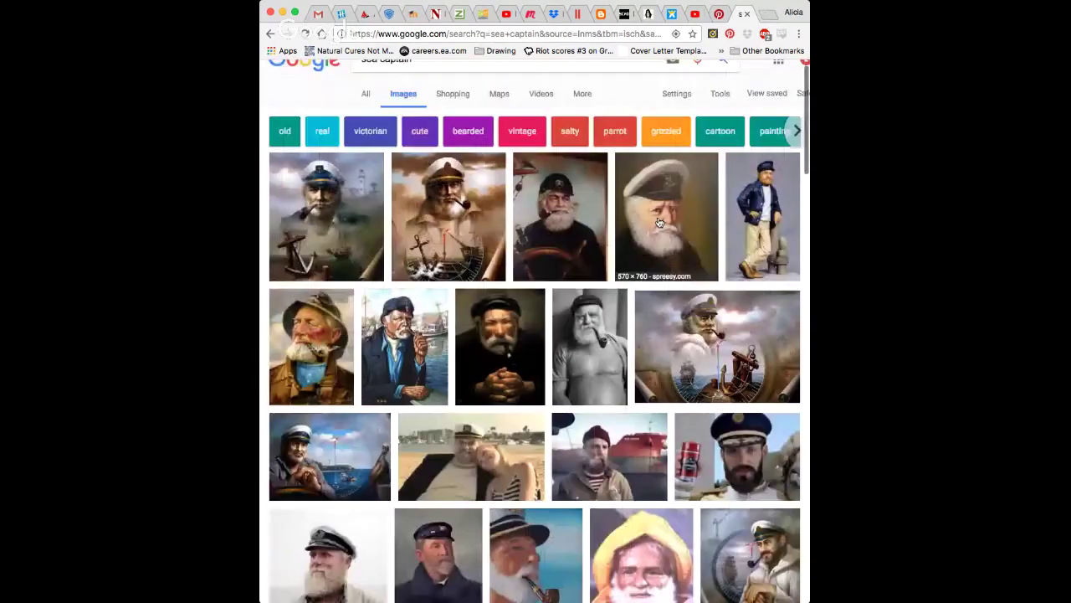
Examine the white-capped captain portrait again and the painting The Sea Captain for cap, moustache and pipe details
left_click(707, 255)
scroll(694, 303, "down", 1)
scroll(693, 298, "down", 2)
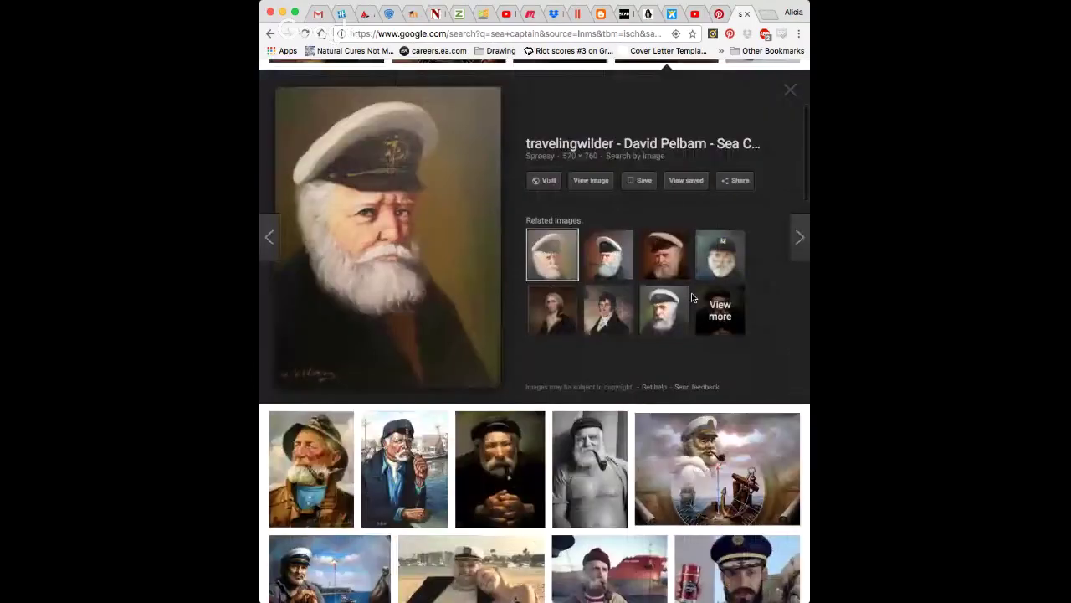
left_click(523, 454)
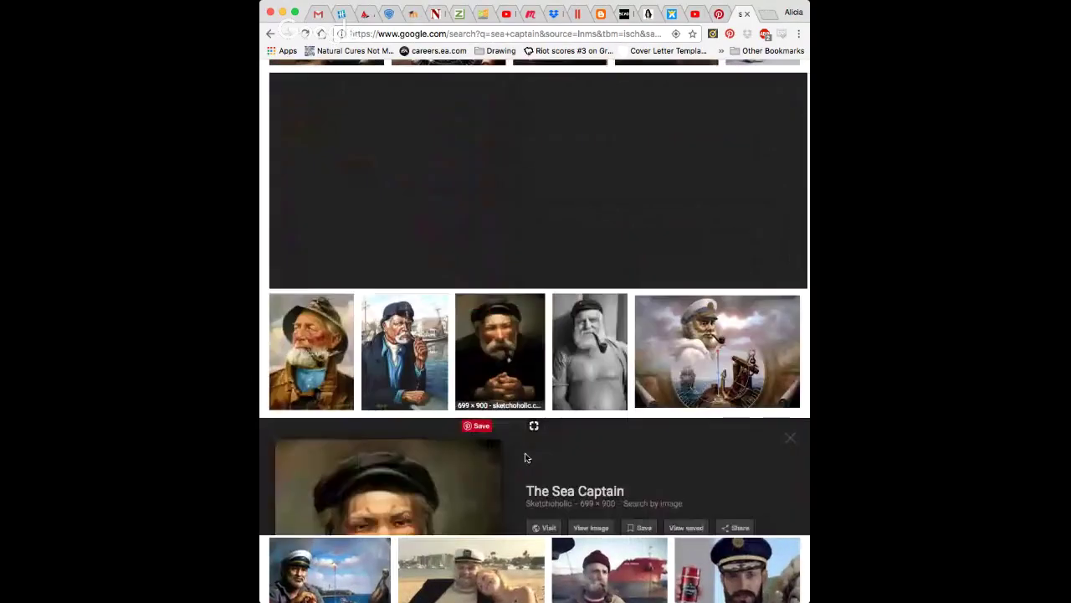
scroll(732, 441, "up", 3)
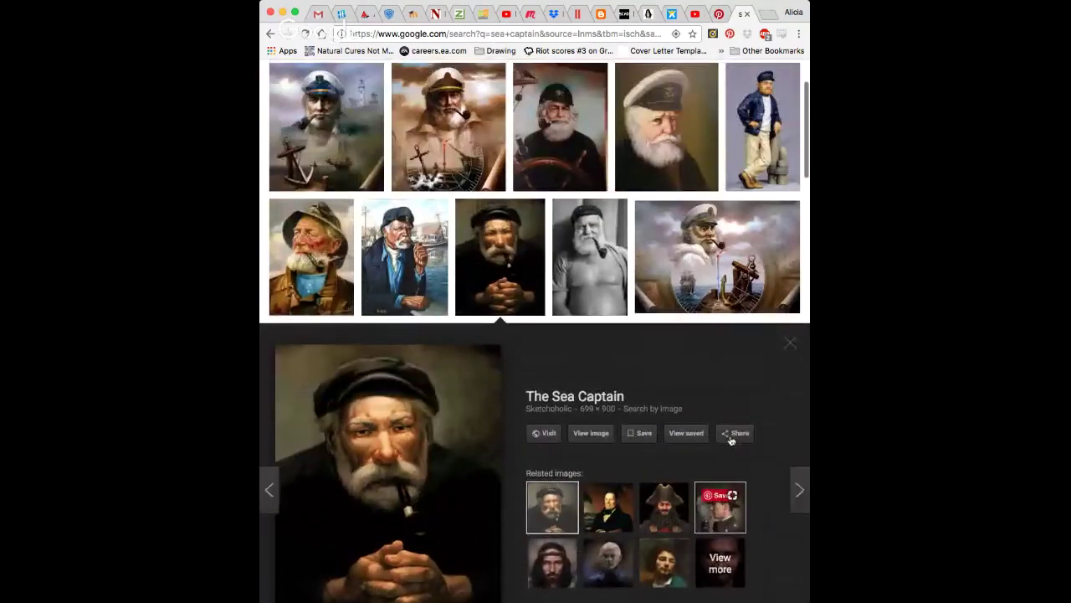
scroll(731, 441, "up", 1)
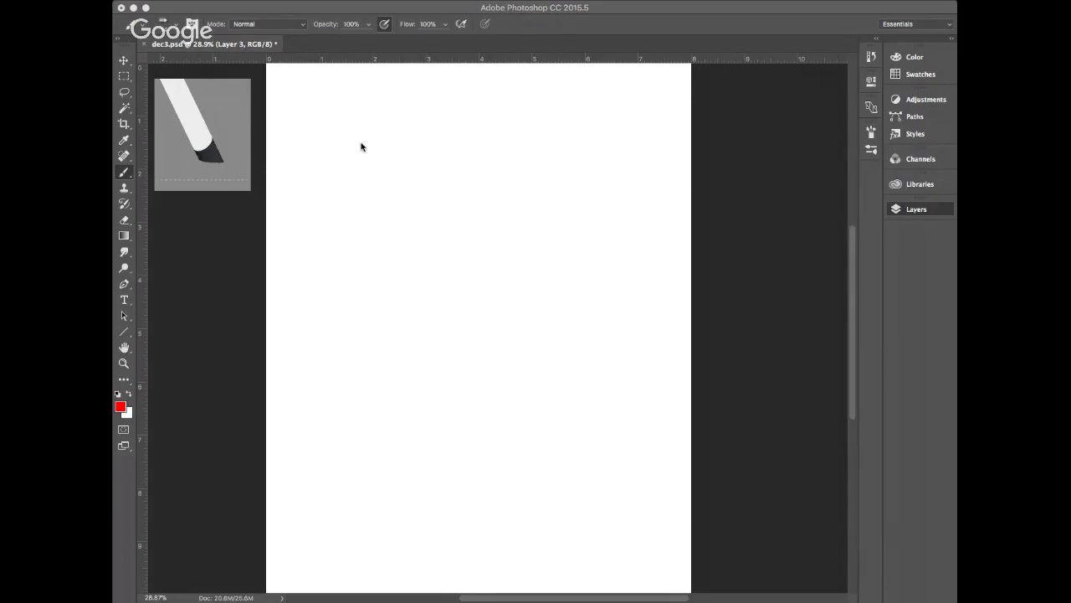
Switch back to Photoshop and block in the captain's head in red strokes, with a tapered top, brow line and wide cheeks
left_click(565, 12)
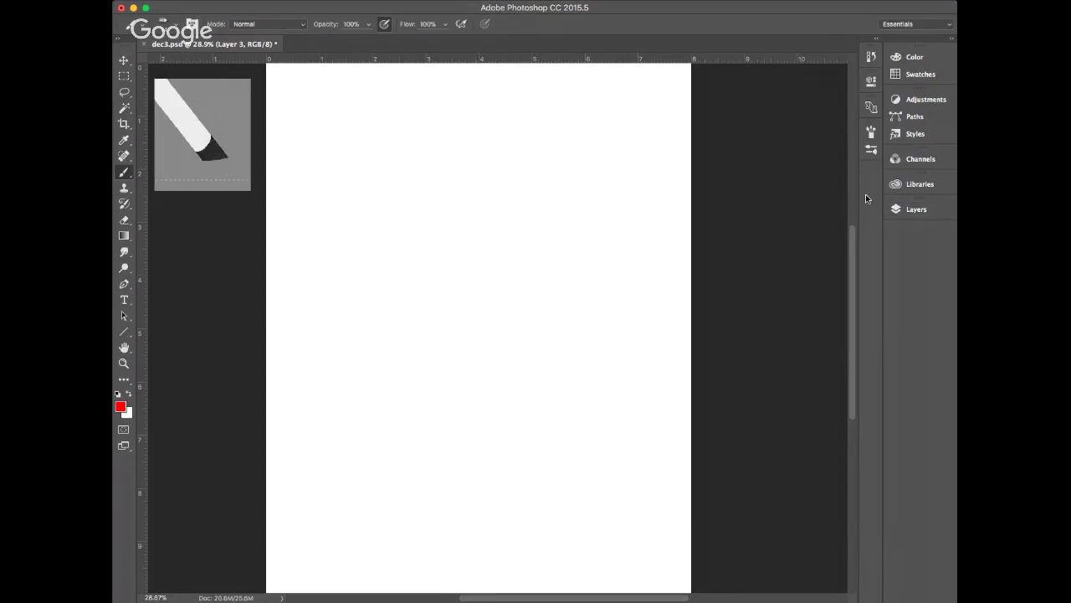
left_click_drag(473, 188, 437, 243)
mouse_move(490, 139)
left_mouse_down()
mouse_move(445, 223)
mouse_move(533, 148)
mouse_move(566, 216)
left_mouse_up()
mouse_move(462, 192)
left_mouse_down()
mouse_move(537, 157)
mouse_move(490, 192)
left_mouse_up()
mouse_move(483, 166)
left_mouse_down()
mouse_move(452, 219)
mouse_move(541, 213)
left_mouse_up()
left_click_drag(462, 224, 522, 214)
mouse_move(429, 284)
left_mouse_down()
mouse_move(460, 225)
mouse_move(459, 279)
mouse_move(474, 284)
left_mouse_up()
left_click_drag(567, 236, 569, 288)
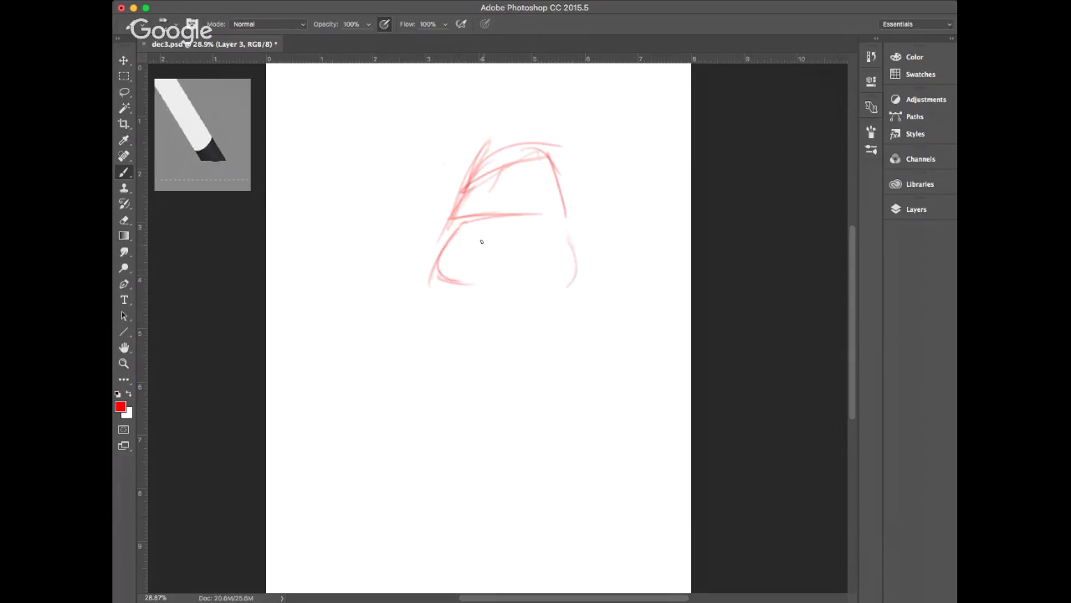
Sketch the captain's large rounded nose and narrowed eyes beneath the brow line, and darken the brow
mouse_move(483, 228)
left_mouse_down()
mouse_move(475, 262)
mouse_move(506, 262)
mouse_move(522, 233)
mouse_move(524, 251)
mouse_move(503, 262)
left_mouse_up()
mouse_move(464, 196)
left_mouse_down()
mouse_move(490, 214)
mouse_move(492, 195)
mouse_move(518, 214)
mouse_move(546, 183)
mouse_move(568, 214)
left_mouse_up()
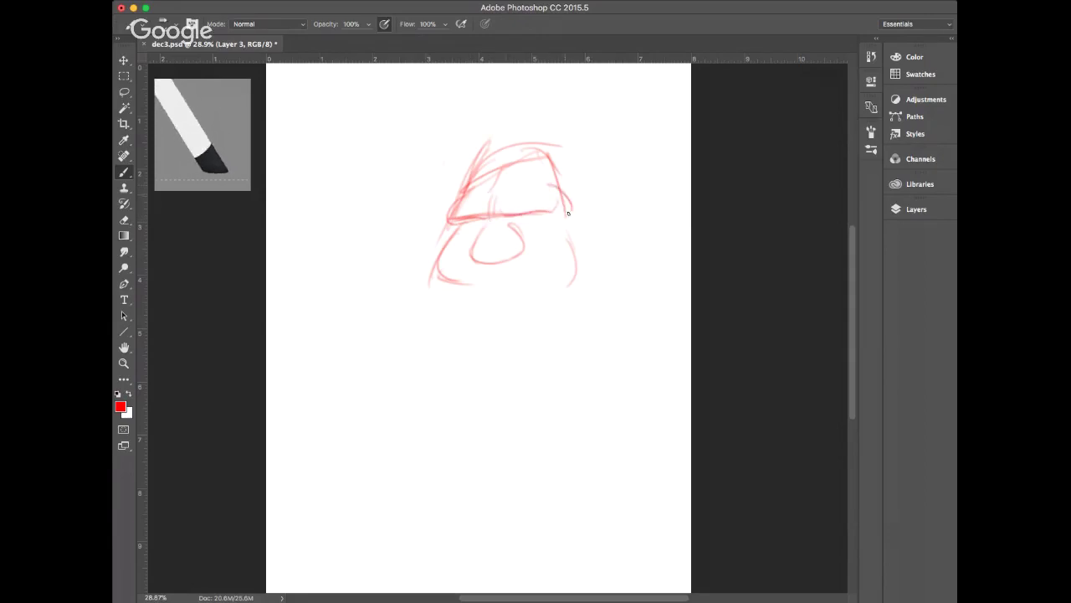
mouse_move(465, 221)
left_mouse_down()
mouse_move(533, 214)
mouse_move(469, 220)
mouse_move(483, 267)
mouse_move(521, 257)
left_mouse_up()
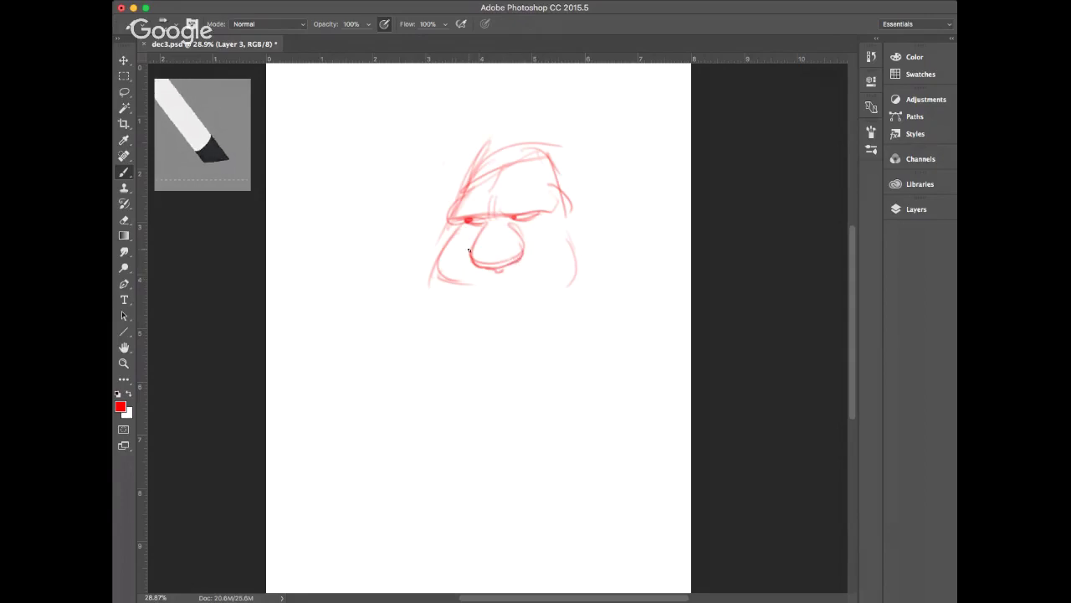
Sketch the moustache-like muzzle, a rounded chin and scalloped fur along both cheeks
mouse_move(469, 250)
left_mouse_down()
mouse_move(455, 281)
mouse_move(462, 262)
mouse_move(467, 292)
mouse_move(510, 273)
mouse_move(544, 286)
left_mouse_up()
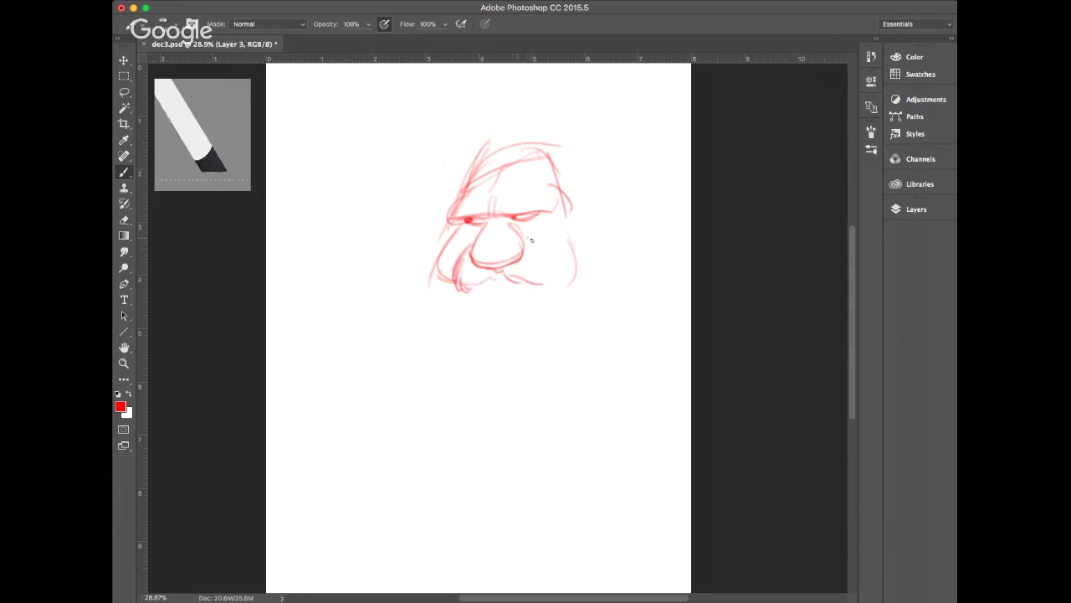
mouse_move(530, 240)
left_mouse_down()
mouse_move(553, 272)
mouse_move(543, 283)
left_mouse_up()
mouse_move(469, 298)
left_mouse_down()
mouse_move(459, 317)
mouse_move(512, 322)
left_mouse_up()
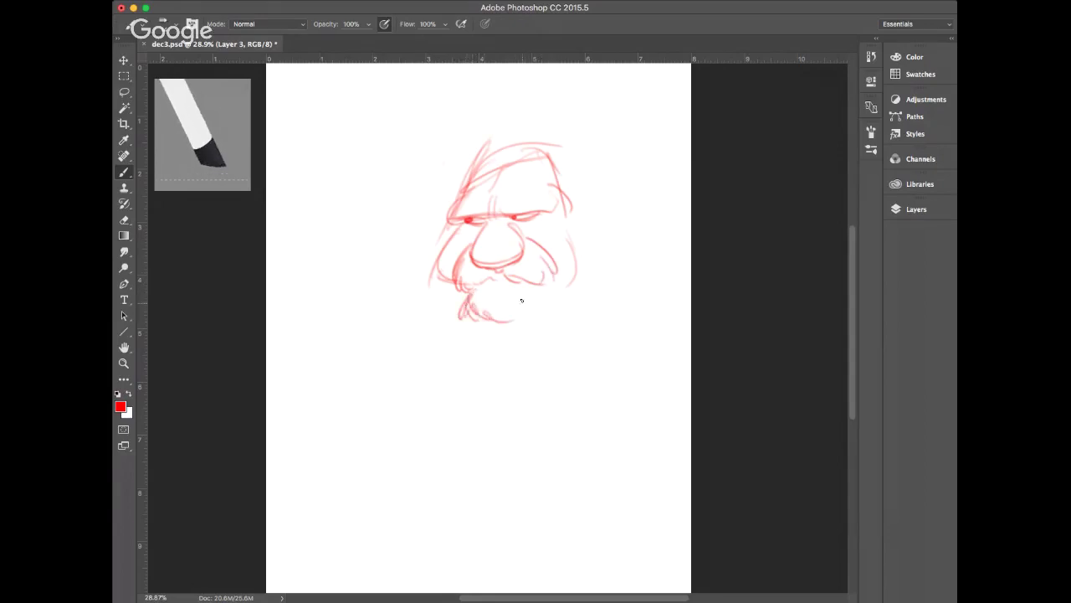
mouse_move(494, 277)
left_mouse_down()
mouse_move(469, 291)
mouse_move(519, 253)
mouse_move(517, 227)
mouse_move(520, 256)
left_mouse_up()
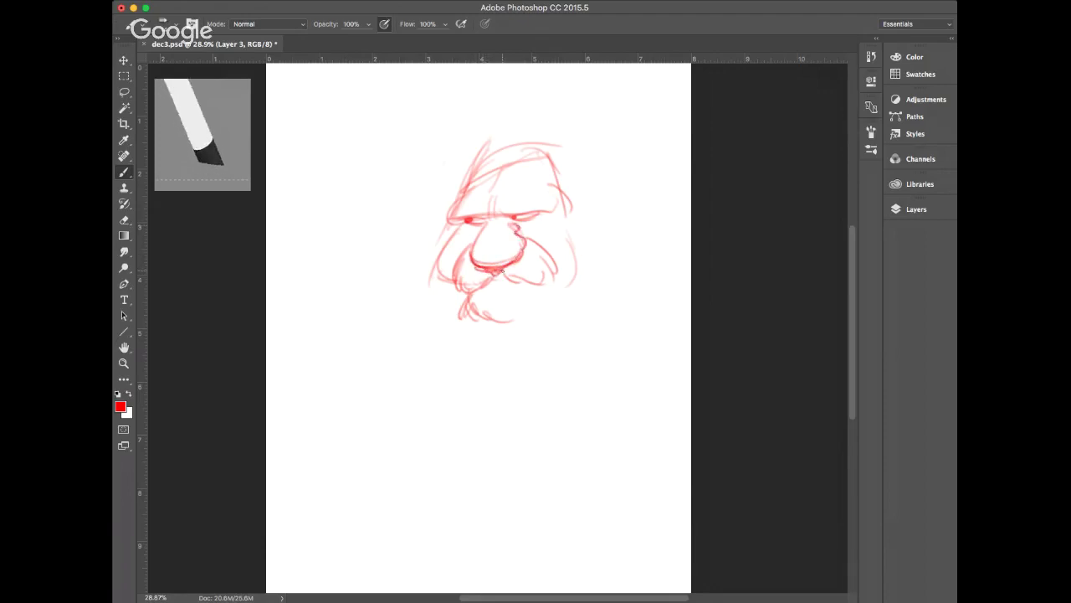
mouse_move(436, 255)
left_mouse_down()
mouse_move(425, 285)
mouse_move(467, 306)
left_mouse_up()
left_click_drag(572, 241, 568, 283)
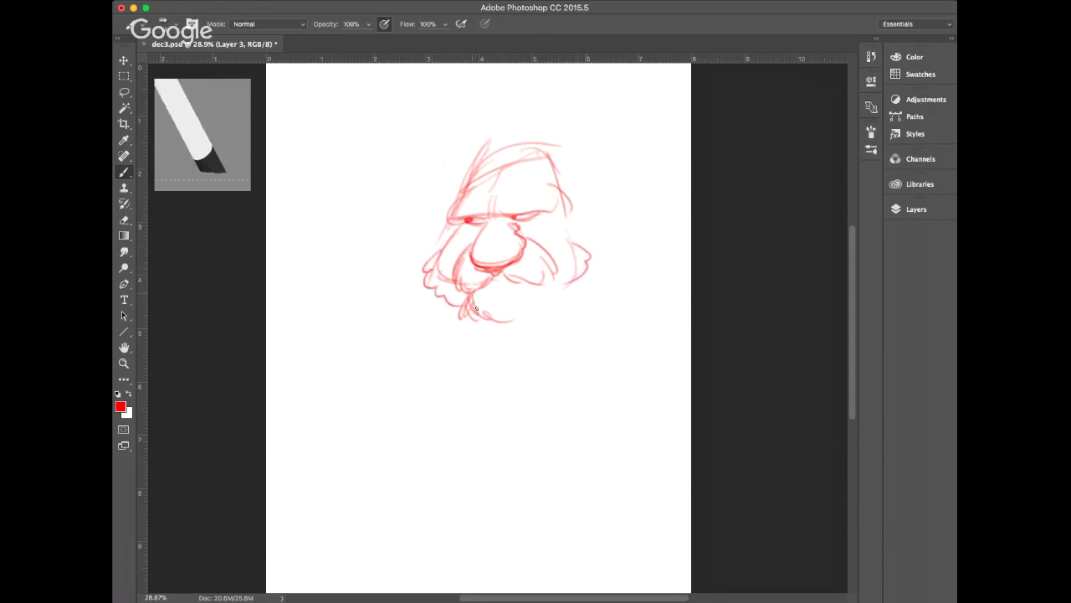
mouse_move(473, 299)
left_mouse_down()
mouse_move(509, 308)
mouse_move(485, 312)
mouse_move(528, 292)
mouse_move(490, 278)
mouse_move(461, 295)
mouse_move(523, 278)
mouse_move(547, 252)
mouse_move(553, 269)
mouse_move(524, 285)
mouse_move(541, 285)
mouse_move(504, 278)
mouse_move(534, 283)
left_mouse_up()
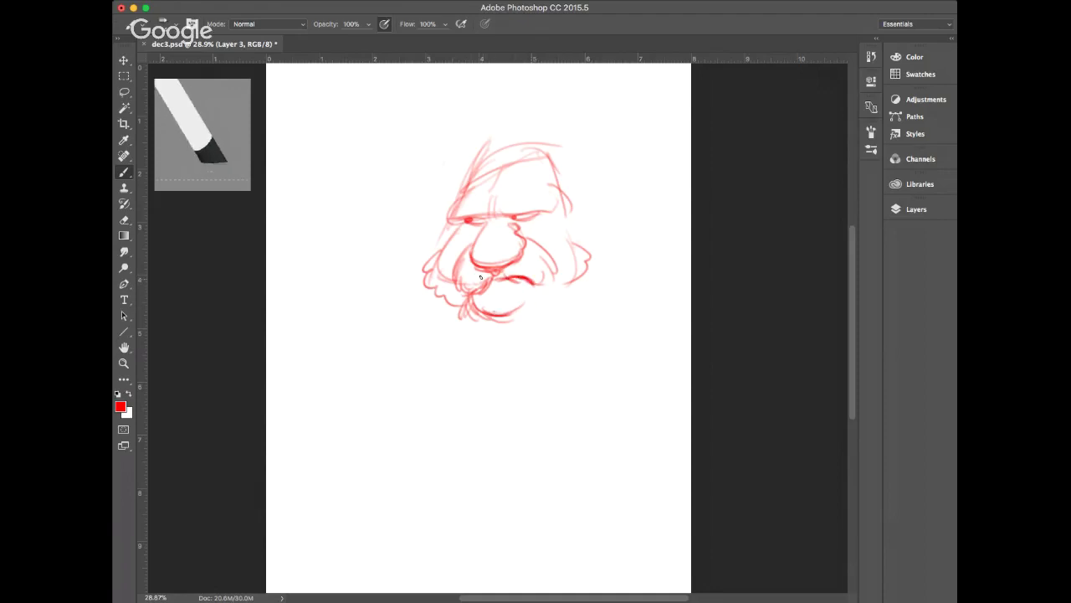
Darken the brows and eyelids, and reinforce the outlines of the nose, muzzle and chin
mouse_move(461, 224)
left_mouse_down()
mouse_move(529, 204)
mouse_move(510, 217)
mouse_move(547, 209)
mouse_move(505, 215)
mouse_move(548, 210)
left_mouse_up()
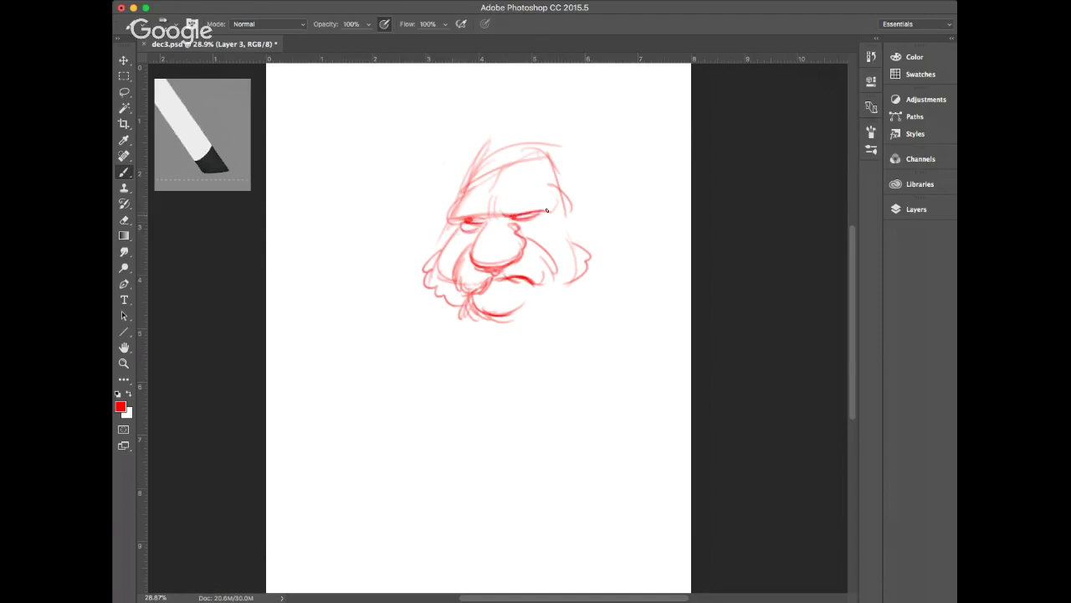
left_click_drag(459, 214, 494, 217)
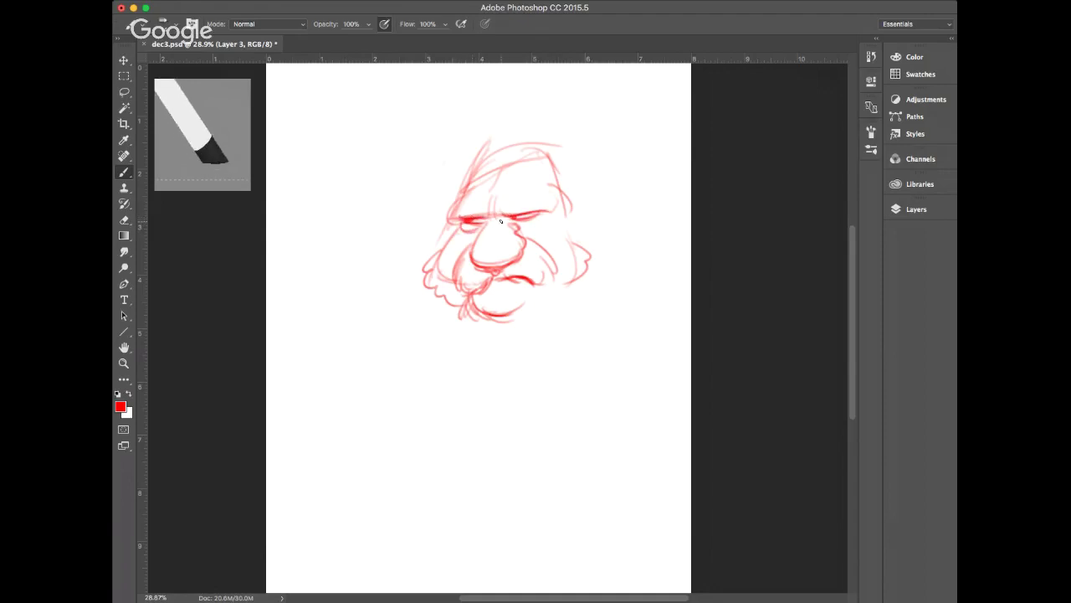
mouse_move(476, 266)
left_mouse_down()
mouse_move(499, 273)
mouse_move(538, 245)
left_mouse_up()
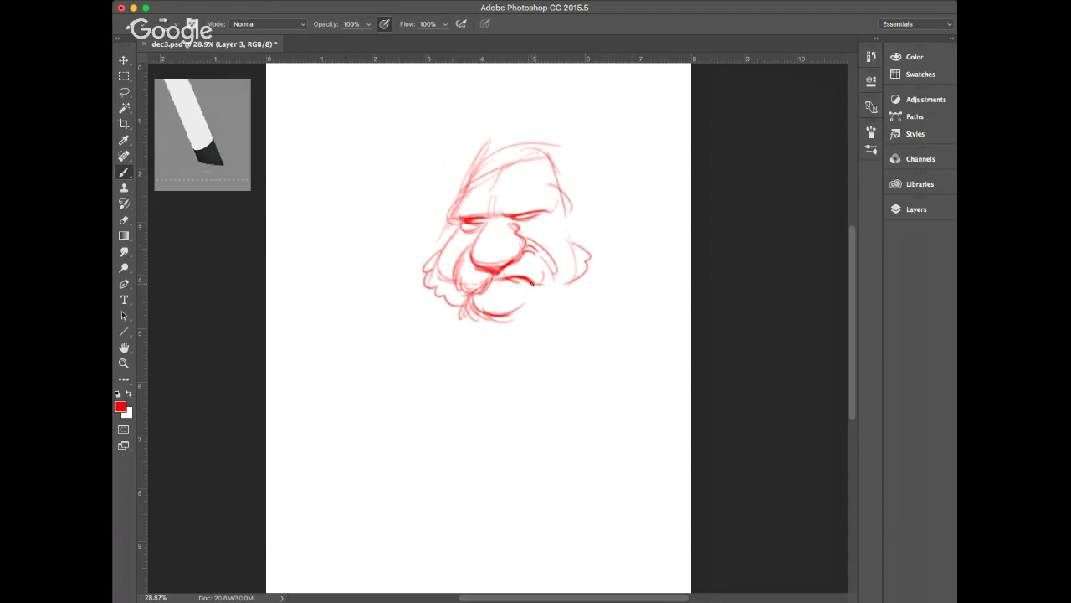
mouse_move(531, 294)
left_mouse_down()
mouse_move(507, 317)
mouse_move(519, 304)
mouse_move(473, 307)
mouse_move(472, 294)
mouse_move(491, 315)
left_mouse_up()
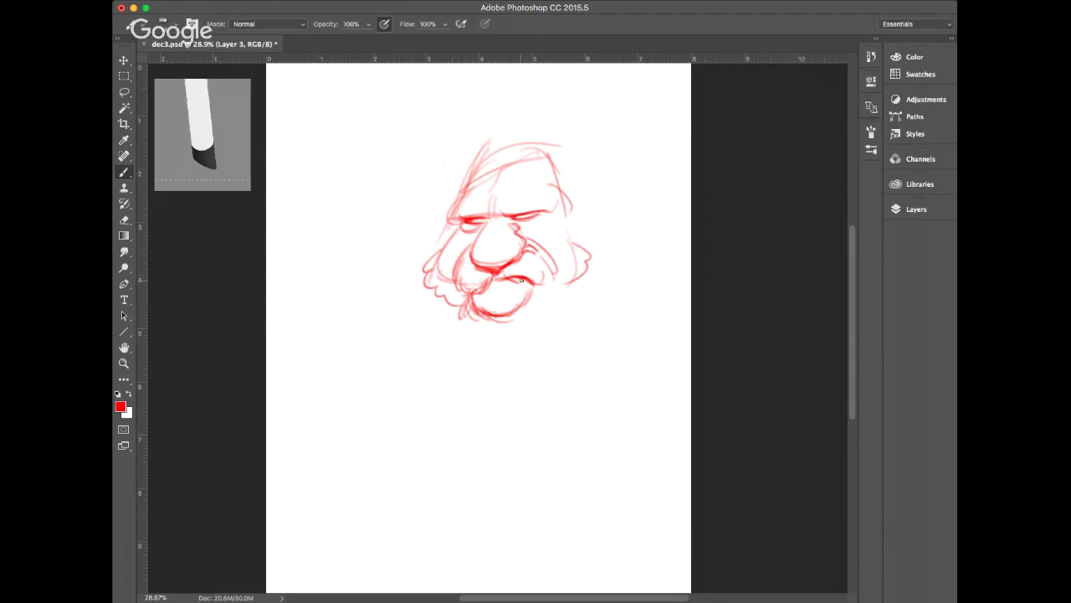
Draw a pipe stem slanting down from the mouth corner and rough in two ears above the head
left_click_drag(522, 280, 548, 313)
mouse_move(466, 174)
left_mouse_down()
mouse_move(459, 134)
mouse_move(488, 115)
left_mouse_up()
mouse_move(547, 132)
left_mouse_down()
mouse_move(552, 103)
mouse_move(573, 123)
left_mouse_up()
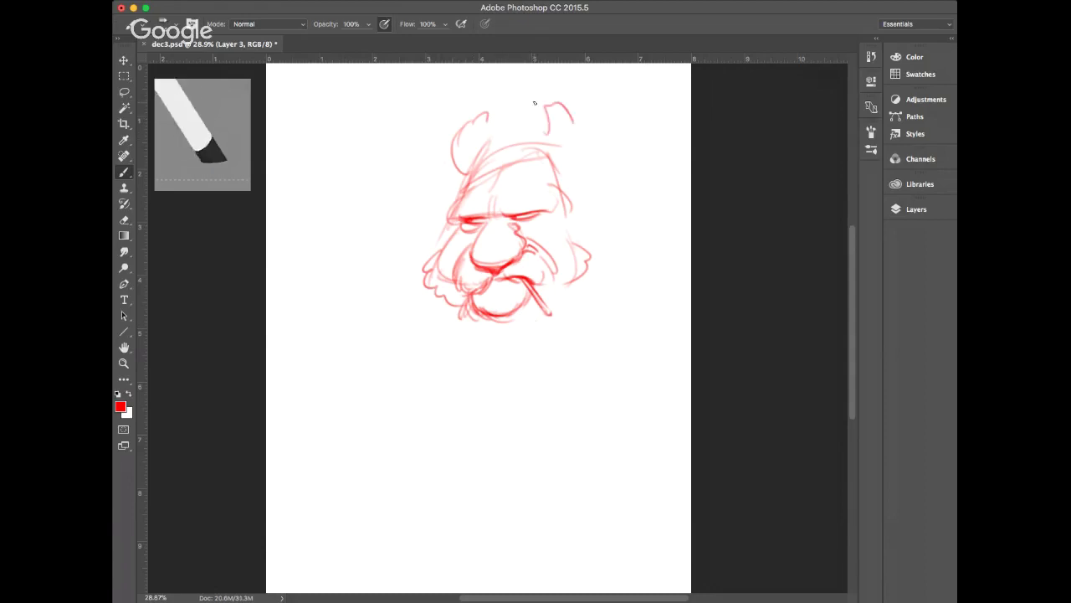
mouse_move(467, 124)
left_mouse_down()
mouse_move(501, 75)
mouse_move(557, 108)
mouse_move(563, 128)
mouse_move(475, 154)
mouse_move(480, 170)
mouse_move(456, 178)
mouse_move(534, 152)
mouse_move(484, 153)
mouse_move(561, 144)
left_mouse_up()
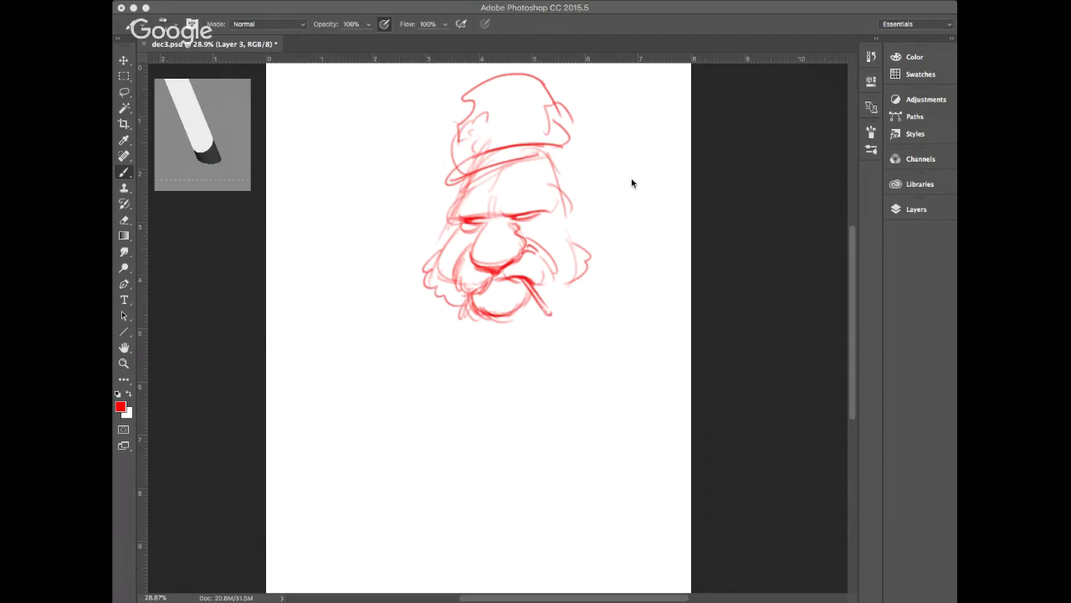
key("super+alt+z")
key("super+alt+z")
key("super+alt+z")
key("super+alt+z")
key("super+alt+z")
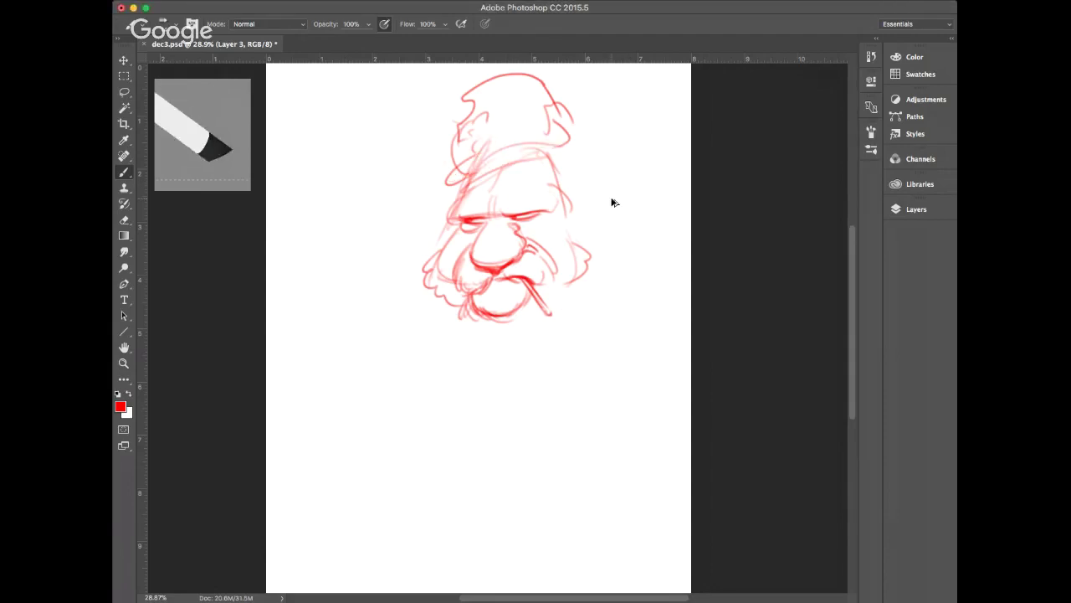
key("super+alt+z")
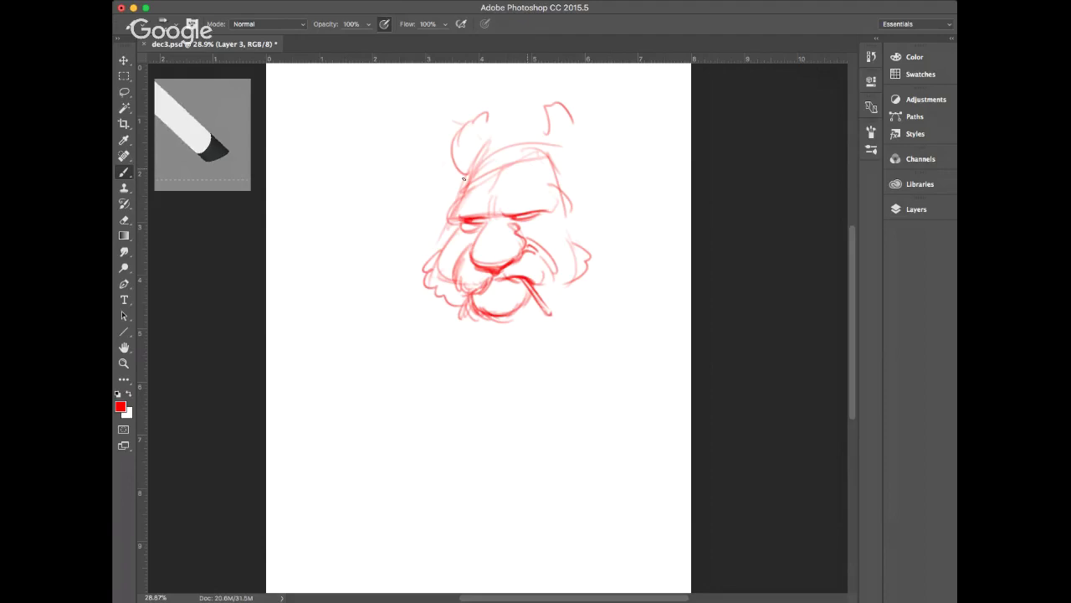
Draw the cap's curved band and visor across the upper forehead
mouse_move(480, 167)
left_mouse_down()
mouse_move(513, 180)
mouse_move(473, 191)
mouse_move(529, 164)
mouse_move(521, 175)
mouse_move(515, 153)
mouse_move(473, 168)
mouse_move(548, 155)
left_mouse_up()
left_click_drag(466, 170, 553, 158)
mouse_move(487, 165)
left_mouse_down()
mouse_move(561, 171)
mouse_move(509, 148)
mouse_move(548, 149)
left_mouse_up()
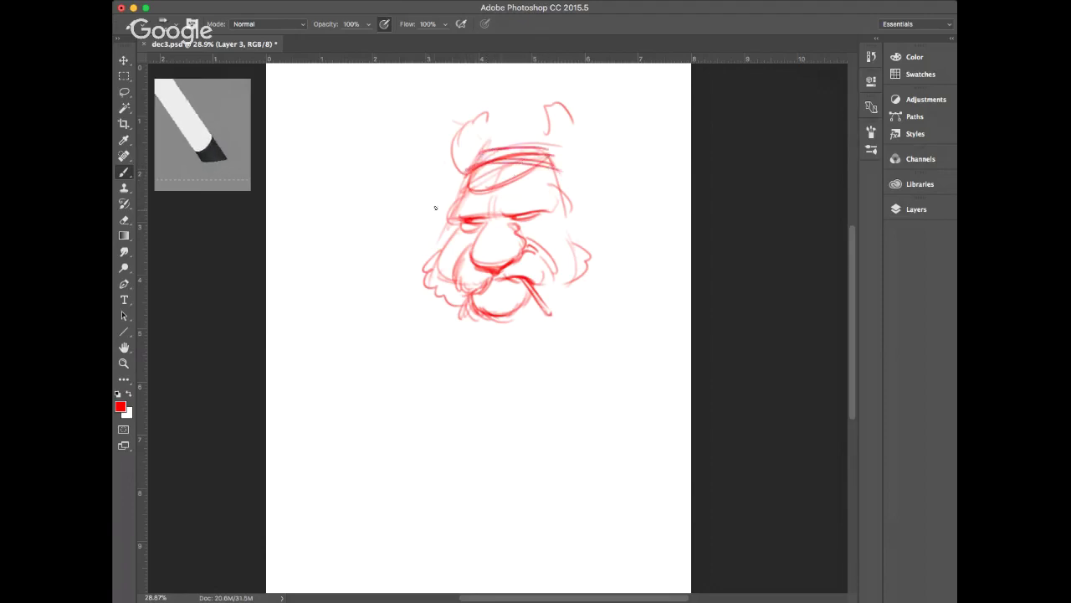
Draw the cap's wide domed crown with flared, drooping sides, and round out the ears on both sides of it
mouse_move(452, 179)
left_mouse_down()
mouse_move(486, 97)
mouse_move(447, 141)
mouse_move(479, 87)
mouse_move(553, 97)
left_mouse_up()
mouse_move(465, 124)
left_mouse_down()
mouse_move(525, 90)
mouse_move(512, 101)
mouse_move(544, 114)
mouse_move(498, 107)
mouse_move(598, 149)
mouse_move(569, 141)
mouse_move(600, 164)
mouse_move(573, 171)
left_mouse_up()
mouse_move(463, 126)
left_mouse_down()
mouse_move(451, 171)
mouse_move(446, 145)
mouse_move(446, 173)
mouse_move(492, 140)
mouse_move(449, 143)
mouse_move(497, 102)
mouse_move(524, 101)
mouse_move(569, 170)
left_mouse_up()
mouse_move(471, 175)
left_mouse_down()
mouse_move(514, 183)
mouse_move(527, 172)
left_mouse_up()
left_click_drag(462, 167, 500, 134)
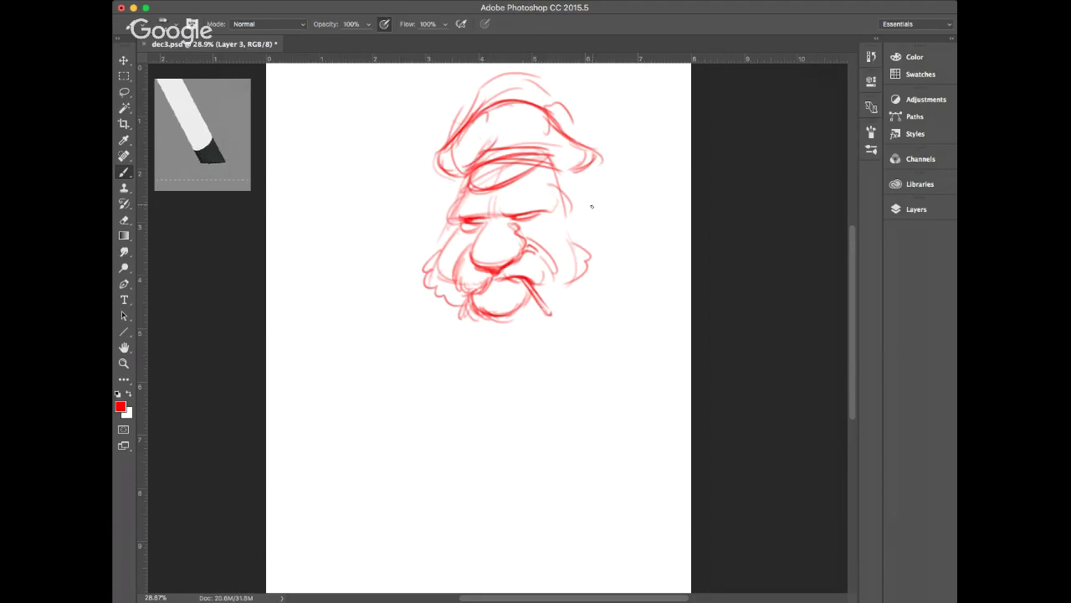
left_click_drag(586, 152, 561, 175)
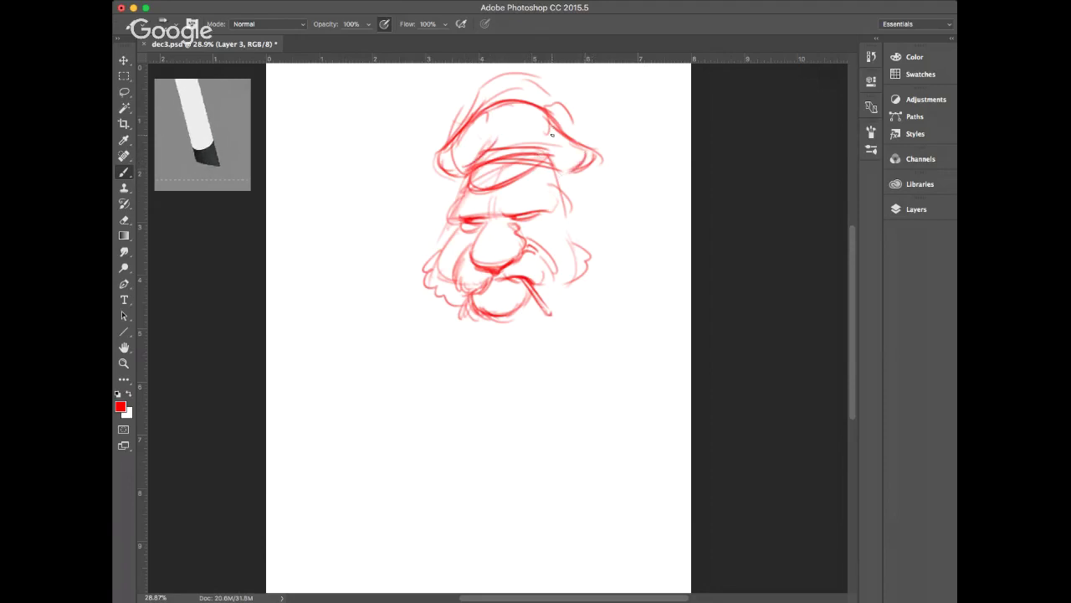
mouse_move(553, 130)
left_mouse_down()
mouse_move(552, 107)
mouse_move(577, 99)
mouse_move(577, 140)
left_mouse_up()
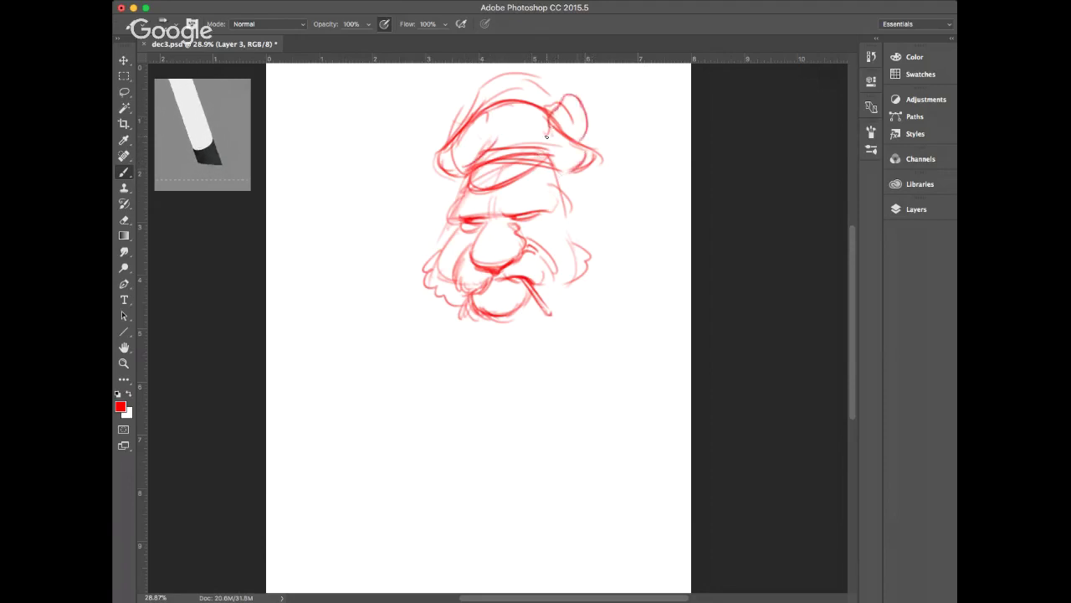
mouse_move(473, 123)
left_mouse_down()
mouse_move(464, 113)
mouse_move(450, 139)
left_mouse_up()
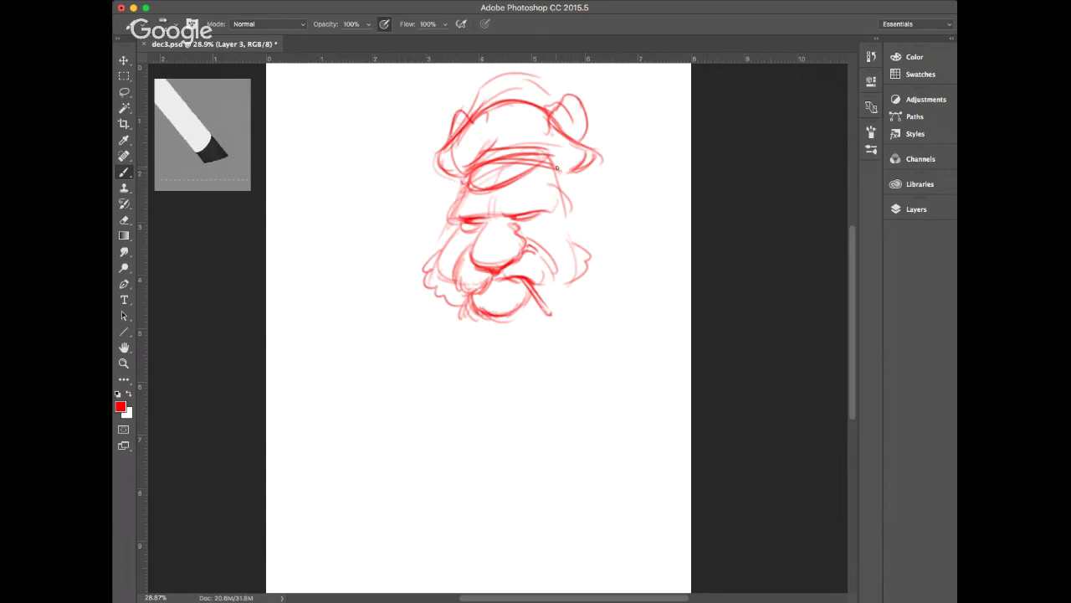
Outline a full mane around both sides of the face and add short fur strokes below the chin
mouse_move(457, 189)
left_mouse_down()
mouse_move(416, 224)
mouse_move(400, 313)
mouse_move(437, 343)
left_mouse_up()
mouse_move(584, 191)
left_mouse_down()
mouse_move(616, 255)
mouse_move(616, 293)
mouse_move(546, 339)
left_mouse_up()
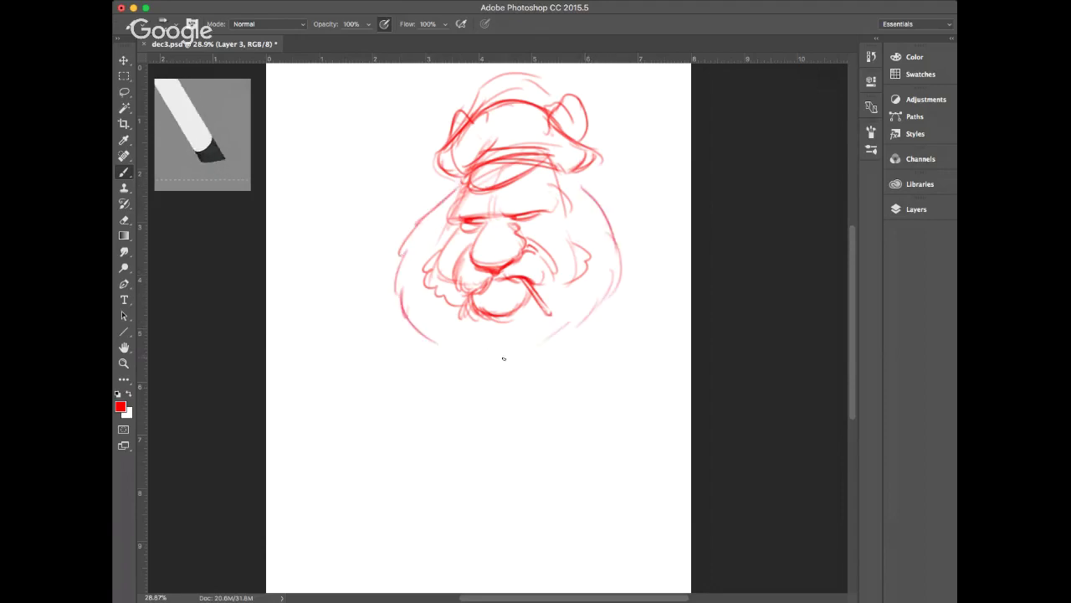
mouse_move(479, 336)
left_mouse_down()
mouse_move(461, 373)
mouse_move(471, 384)
left_mouse_up()
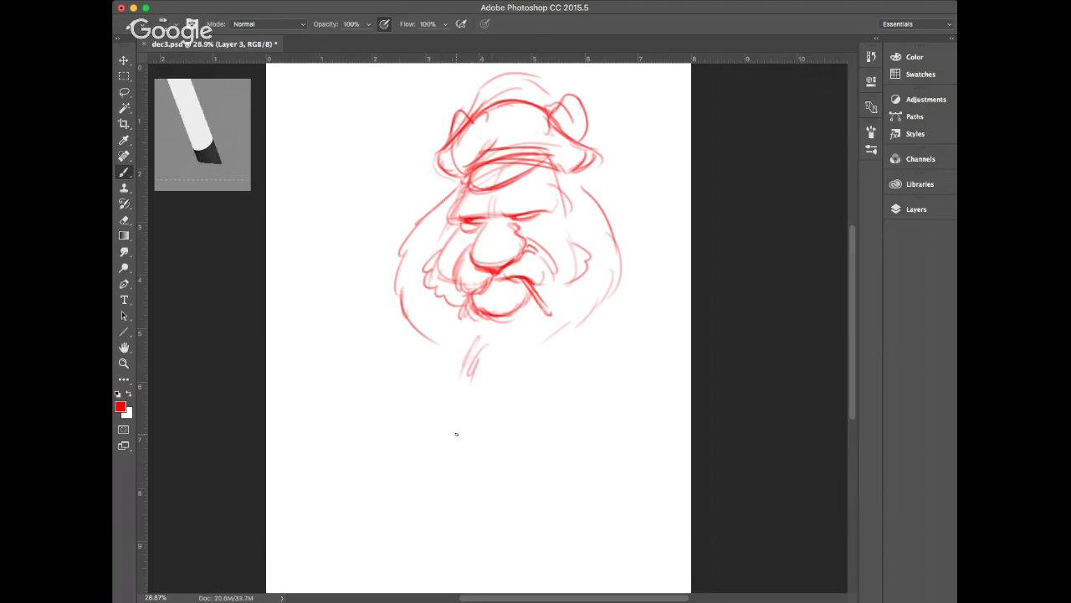
Scale the head sketch to 80% in width and height with linked proportions
key("ctrl+t")
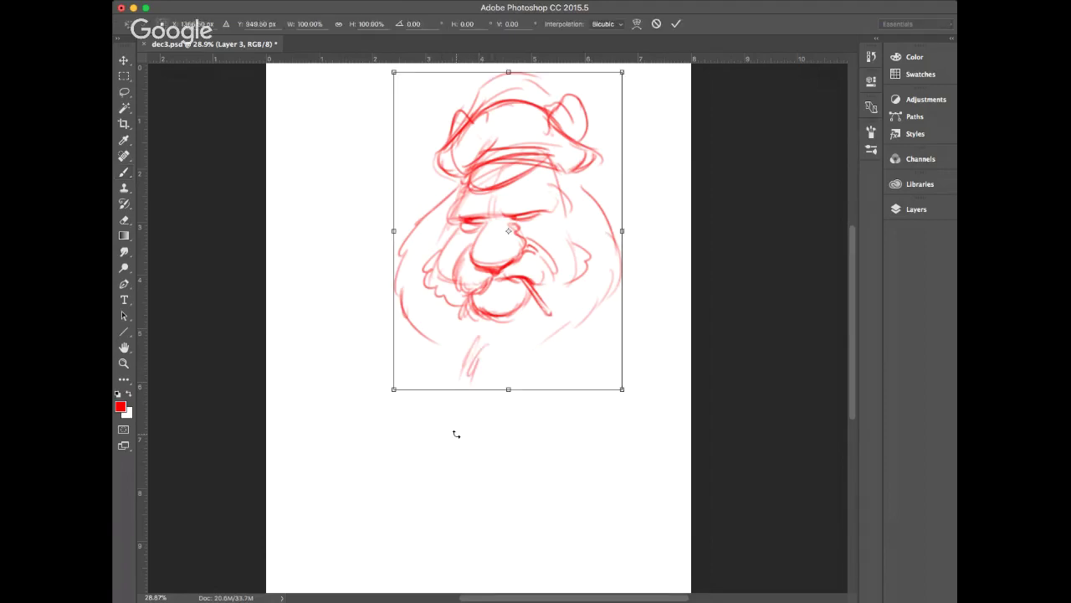
left_click(339, 23)
left_click(304, 23)
left_click(306, 24)
key("BackSpace")
key("BackSpace")
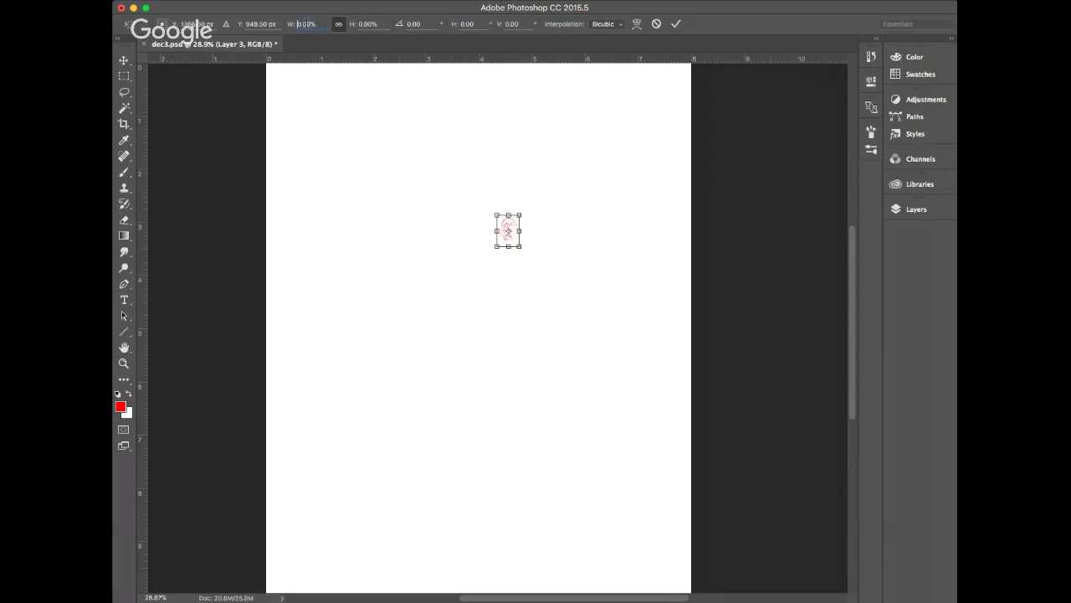
type("80")
key("Return")
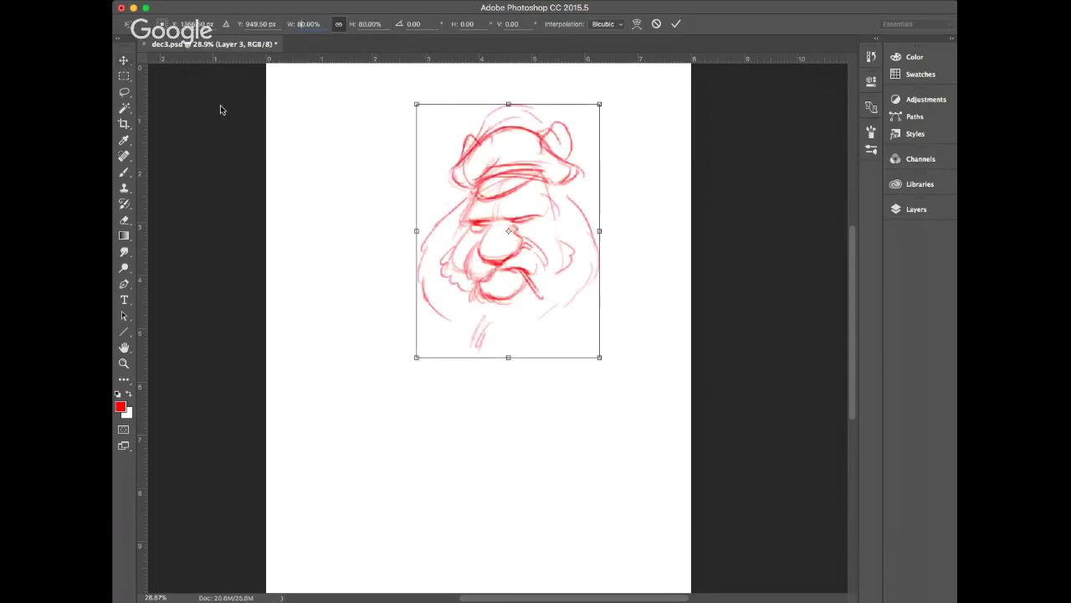
key("Return")
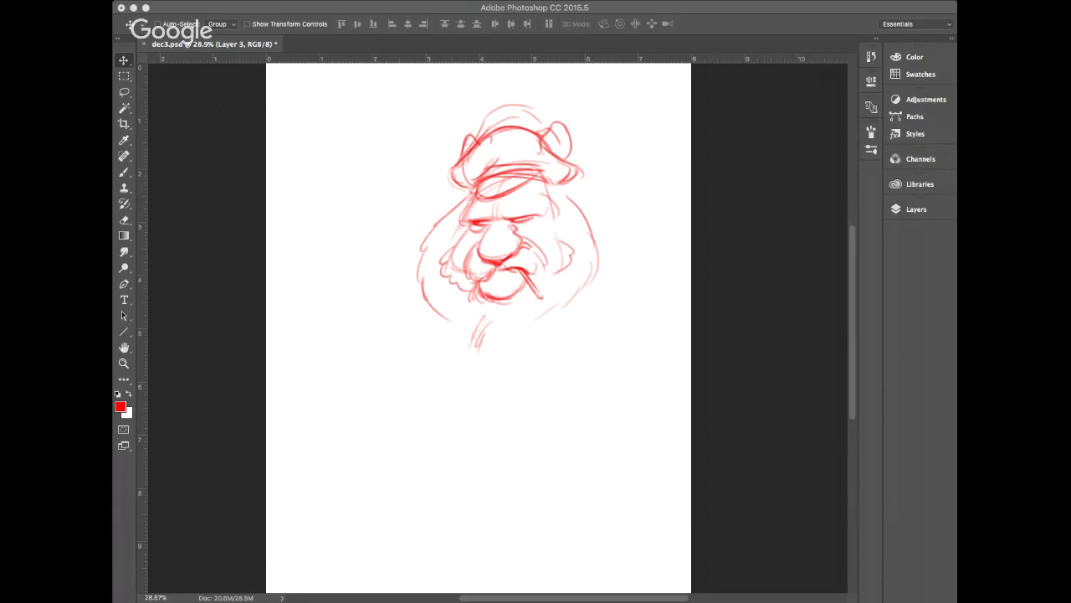
left_click_drag(474, 380, 472, 376)
left_click(668, 309)
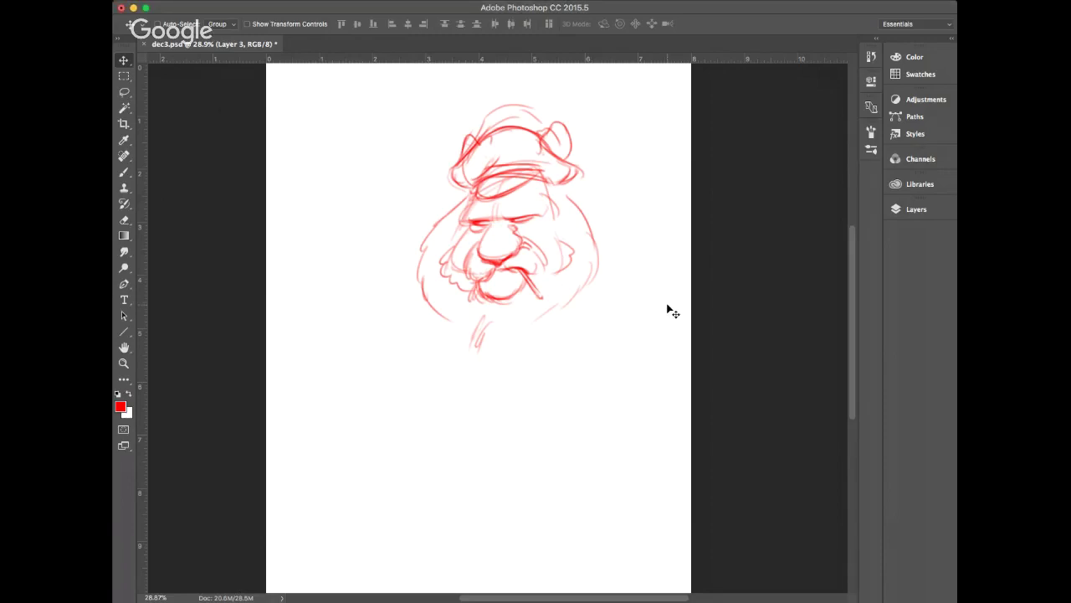
Sketch the collar line beneath the mane and a big round belly below it with the Brush tool
left_click(127, 173)
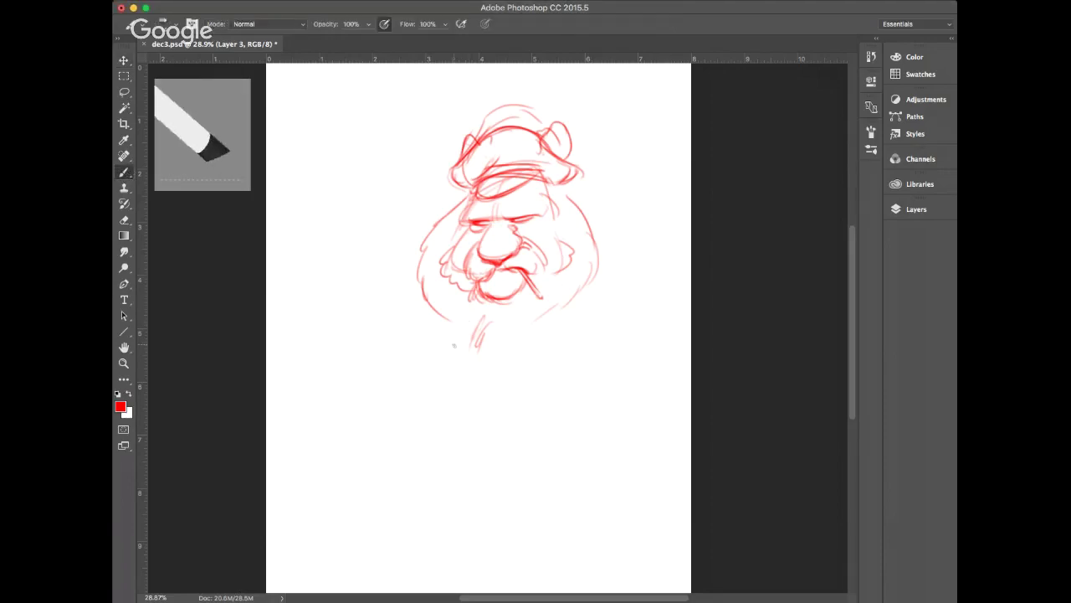
mouse_move(449, 321)
left_mouse_down()
mouse_move(431, 352)
mouse_move(468, 332)
mouse_move(549, 347)
mouse_move(577, 356)
left_mouse_up()
left_click_drag(556, 323, 576, 354)
left_click_drag(427, 355, 394, 408)
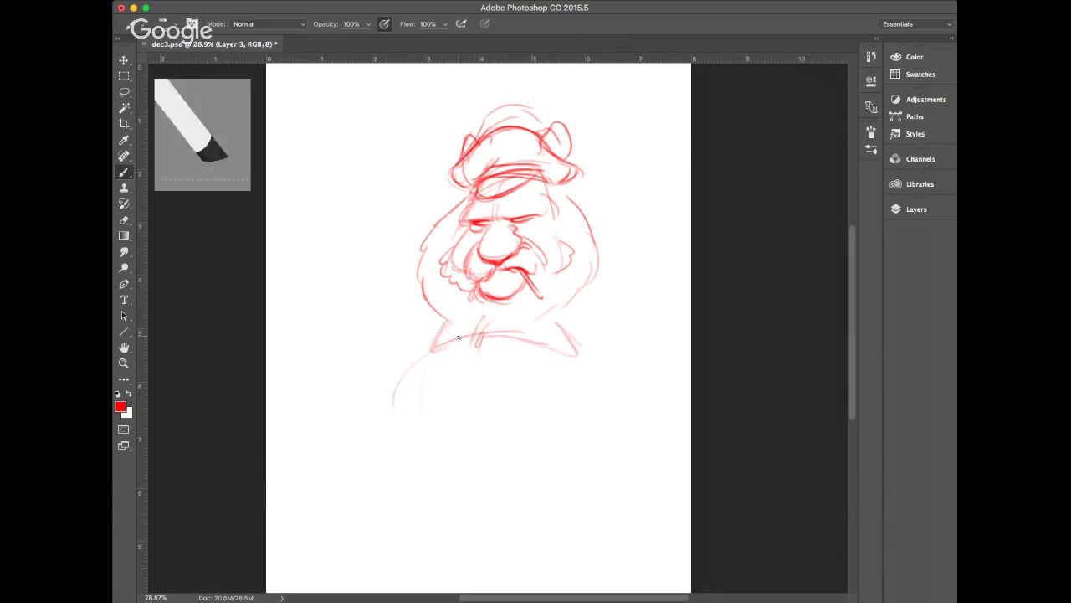
mouse_move(423, 360)
left_mouse_down()
mouse_move(478, 450)
mouse_move(469, 452)
left_mouse_up()
left_click_drag(400, 401, 561, 431)
left_click_drag(459, 454, 557, 419)
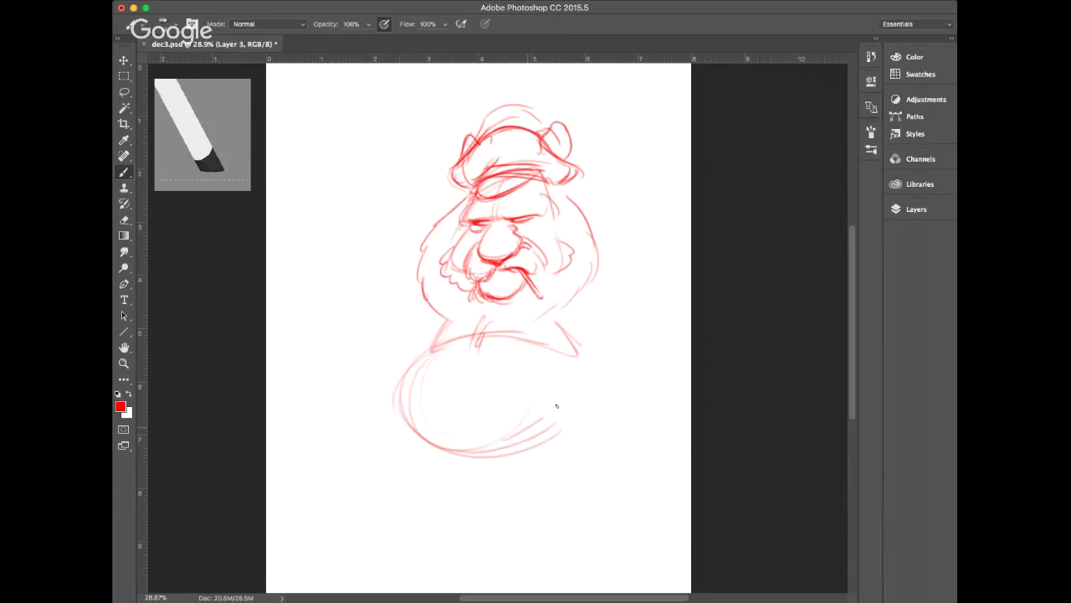
Sketch the raised shoulder and upper arm beside the mane, with creases at the armpit
left_click_drag(581, 342, 595, 389)
left_click_drag(604, 310, 608, 331)
mouse_move(604, 280)
left_mouse_down()
mouse_move(638, 293)
mouse_move(651, 349)
left_mouse_up()
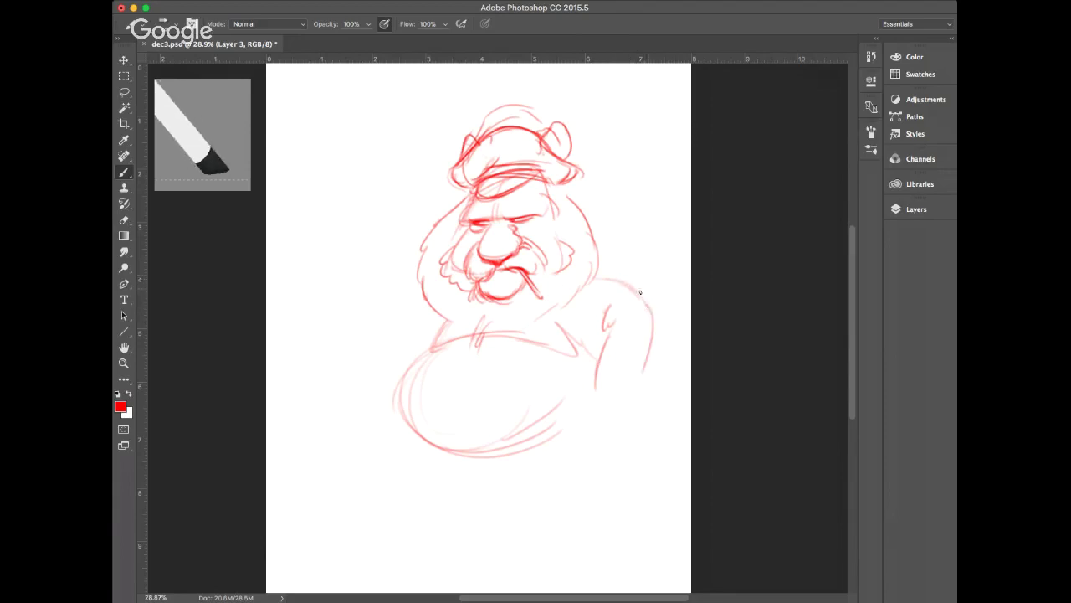
left_click_drag(641, 292, 639, 365)
left_click_drag(650, 311, 644, 361)
mouse_move(599, 326)
left_mouse_down()
mouse_move(583, 332)
mouse_move(601, 323)
mouse_move(587, 371)
left_mouse_up()
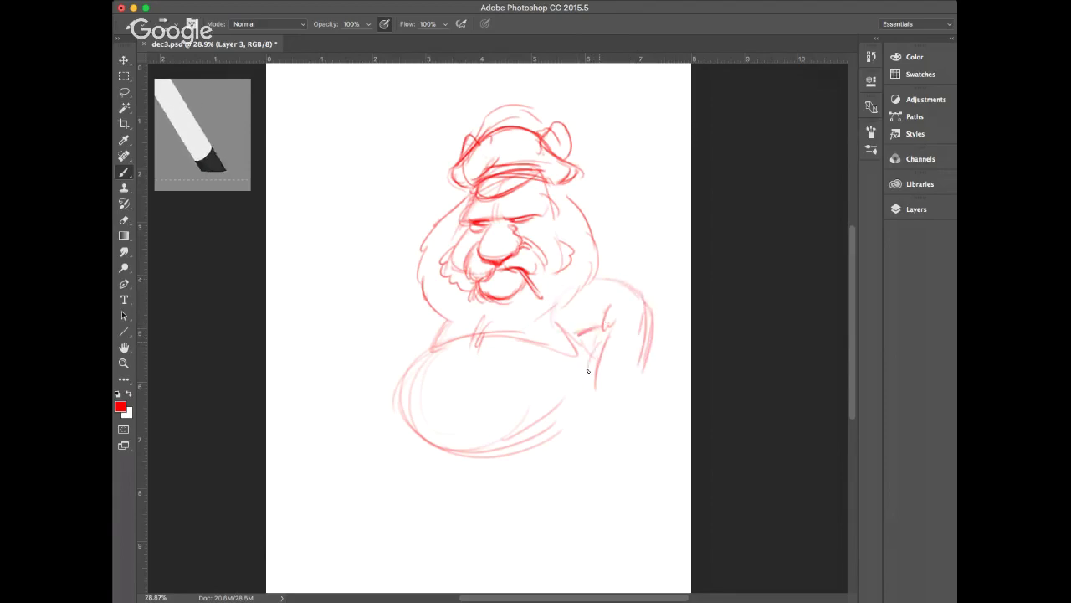
Complete the bent arm with a curved elbow and a small hand at its outer side
mouse_move(604, 332)
left_mouse_down()
mouse_move(584, 373)
mouse_move(630, 384)
left_mouse_up()
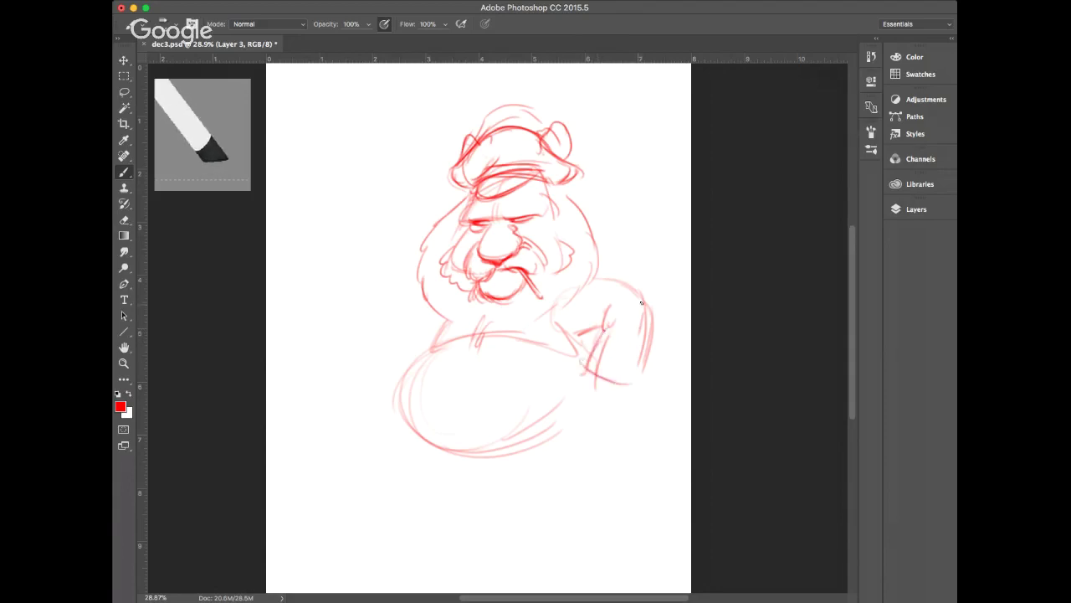
mouse_move(646, 303)
left_mouse_down()
mouse_move(608, 404)
mouse_move(625, 411)
mouse_move(626, 393)
mouse_move(635, 404)
mouse_move(621, 408)
mouse_move(654, 404)
left_mouse_up()
mouse_move(630, 389)
left_mouse_down()
mouse_move(650, 390)
mouse_move(639, 395)
left_mouse_up()
left_click_drag(625, 387, 633, 398)
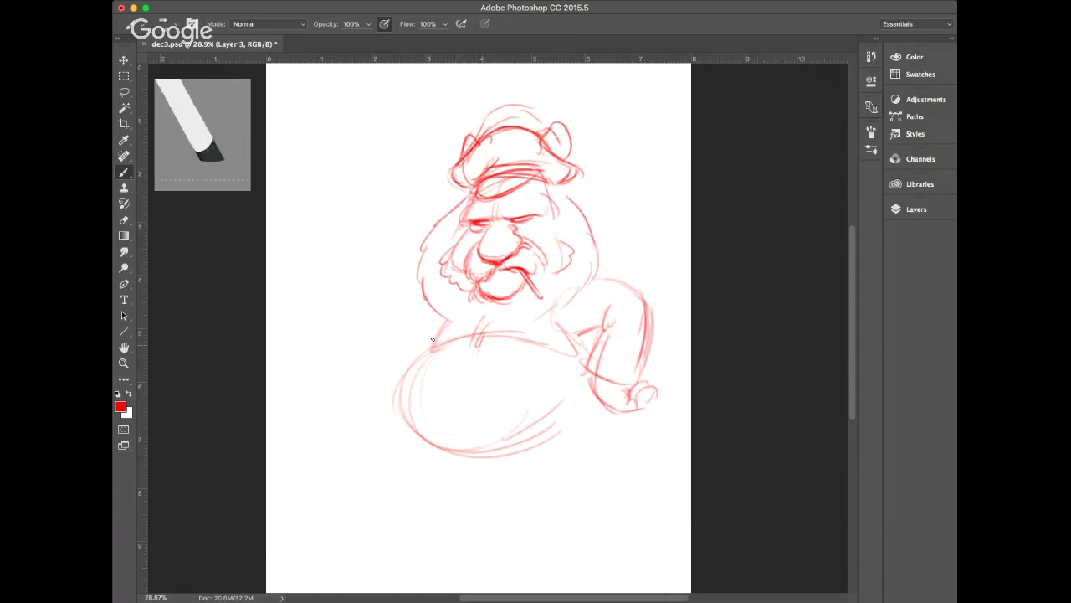
Sketch the torso's side edge from below the mane down along the belly, on the side opposite the bent arm
mouse_move(432, 338)
left_mouse_down()
mouse_move(434, 448)
mouse_move(424, 404)
mouse_move(433, 438)
left_mouse_up()
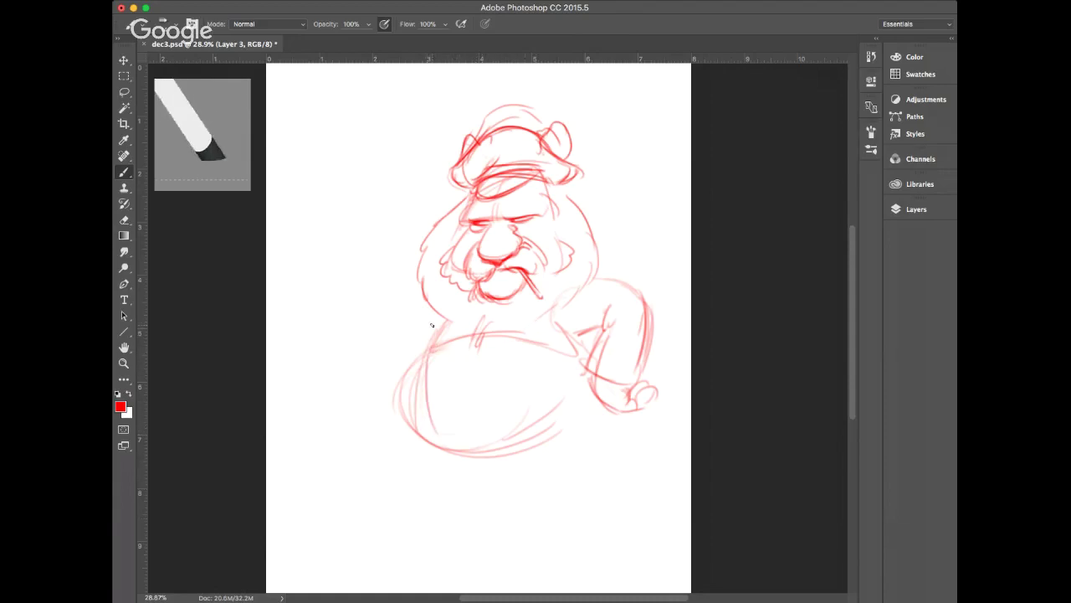
left_click_drag(444, 335, 422, 433)
left_click_drag(419, 392, 423, 437)
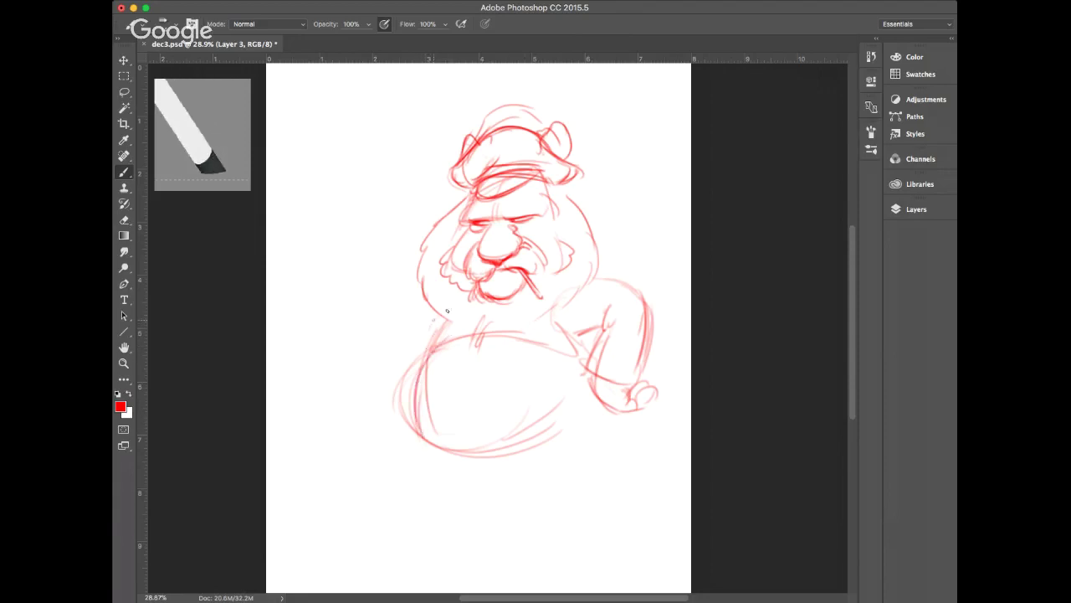
left_click_drag(462, 304, 434, 320)
Sketch the torso edge beside the bent arm and a tapered thigh below the belly, reinforcing the opposite hip
mouse_move(570, 304)
left_mouse_down()
mouse_move(560, 359)
mouse_move(576, 371)
left_mouse_up()
mouse_move(598, 435)
left_mouse_down()
mouse_move(584, 499)
mouse_move(572, 503)
left_mouse_up()
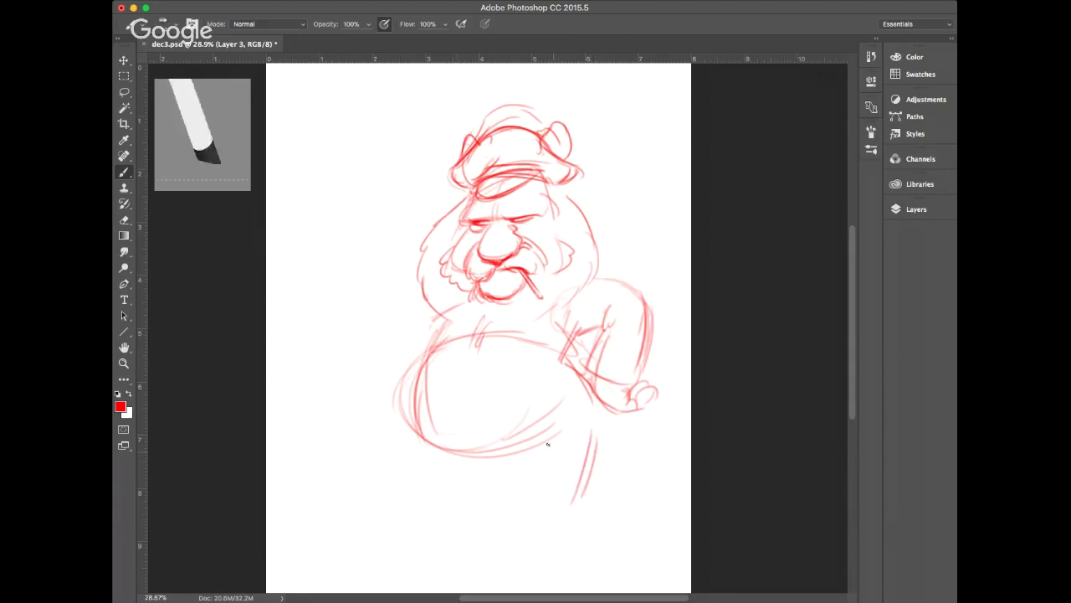
left_click_drag(427, 370, 435, 467)
left_click_drag(420, 408, 445, 456)
mouse_move(580, 336)
left_mouse_down()
mouse_move(566, 365)
mouse_move(591, 378)
mouse_move(598, 453)
left_mouse_up()
left_click_drag(593, 489, 589, 416)
mouse_move(520, 460)
left_mouse_down()
mouse_move(524, 504)
mouse_move(541, 519)
mouse_move(574, 490)
mouse_move(593, 414)
left_mouse_up()
left_click_drag(582, 466, 557, 514)
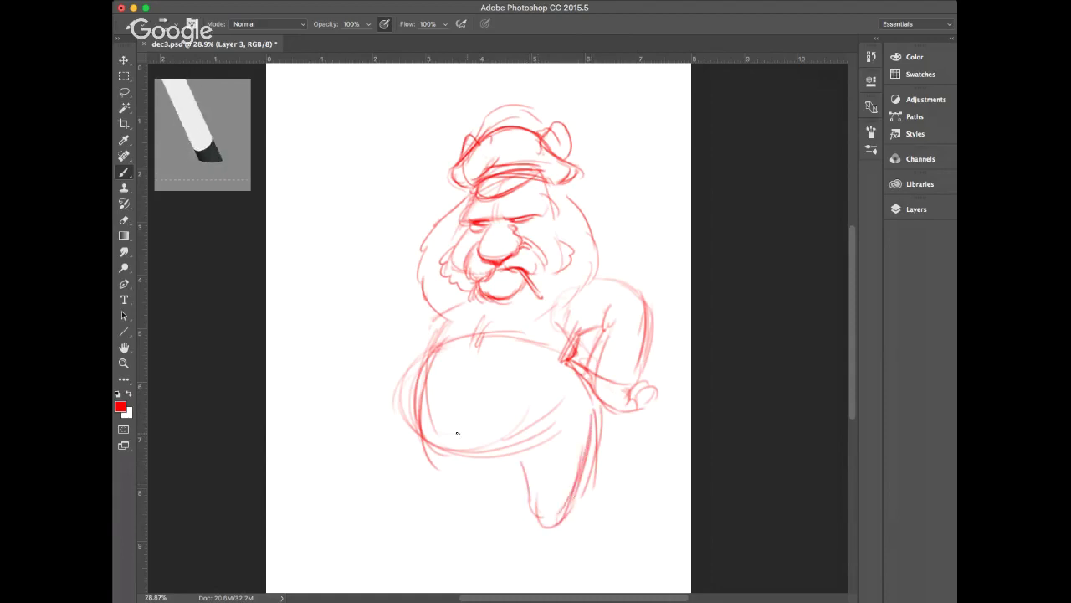
Sketch a drooping hand with fingers and thumb out beside the belly, opposite the bent arm
mouse_move(396, 329)
left_mouse_down()
mouse_move(390, 345)
mouse_move(407, 327)
mouse_move(422, 338)
mouse_move(414, 362)
mouse_move(363, 343)
left_mouse_up()
mouse_move(361, 345)
left_mouse_down()
mouse_move(388, 351)
mouse_move(354, 348)
mouse_move(341, 376)
left_mouse_up()
left_click_drag(361, 343, 341, 387)
mouse_move(372, 349)
left_mouse_down()
mouse_move(376, 381)
mouse_move(346, 402)
left_mouse_up()
mouse_move(340, 390)
left_mouse_down()
mouse_move(373, 385)
mouse_move(375, 421)
mouse_move(354, 408)
mouse_move(368, 415)
mouse_move(386, 396)
mouse_move(386, 375)
mouse_move(385, 396)
left_mouse_up()
mouse_move(365, 338)
left_mouse_down()
mouse_move(394, 356)
mouse_move(378, 366)
left_mouse_up()
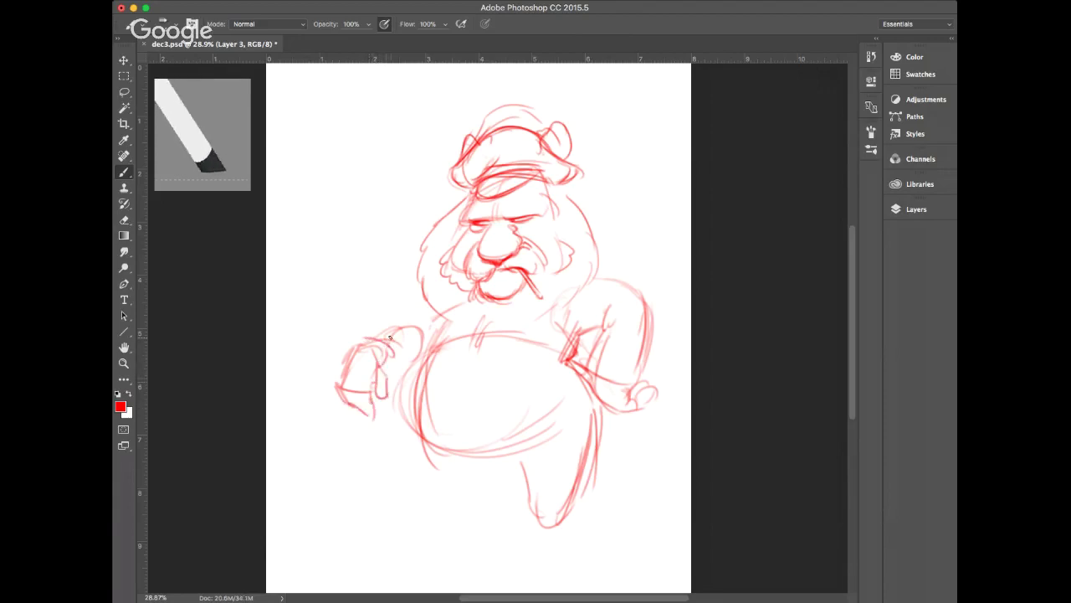
Sketch the outstretched arm connecting the drooping hand to the shoulder beneath the mane
mouse_move(413, 325)
left_mouse_down()
mouse_move(425, 343)
mouse_move(417, 322)
mouse_move(367, 338)
mouse_move(393, 372)
mouse_move(400, 319)
left_mouse_up()
mouse_move(458, 300)
left_mouse_down()
mouse_move(437, 330)
mouse_move(436, 318)
mouse_move(376, 333)
mouse_move(426, 341)
mouse_move(362, 334)
mouse_move(358, 349)
left_mouse_up()
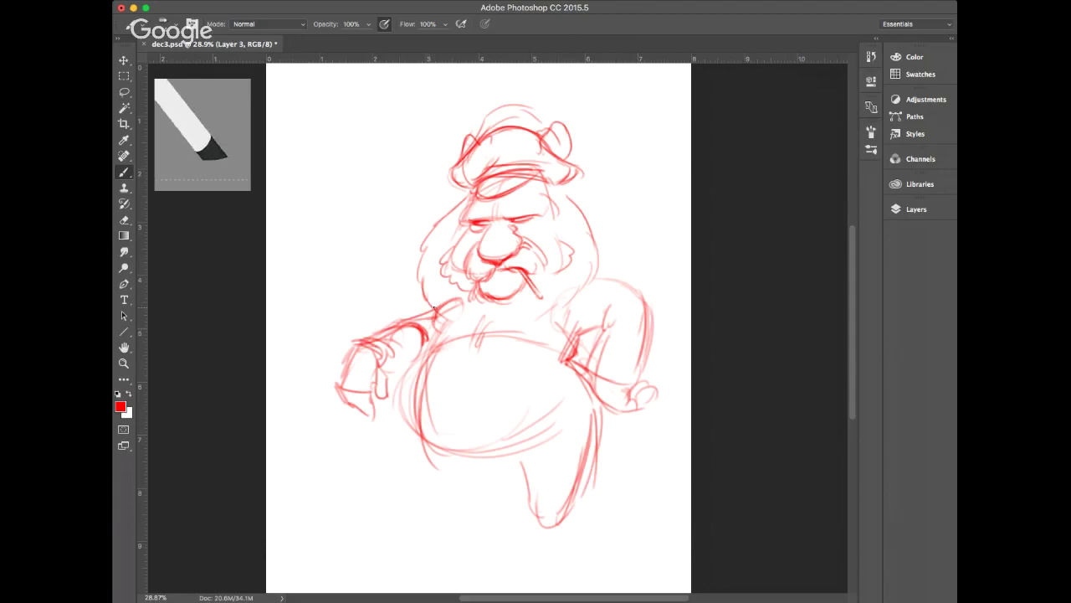
mouse_move(433, 309)
left_mouse_down()
mouse_move(412, 323)
mouse_move(452, 300)
left_mouse_up()
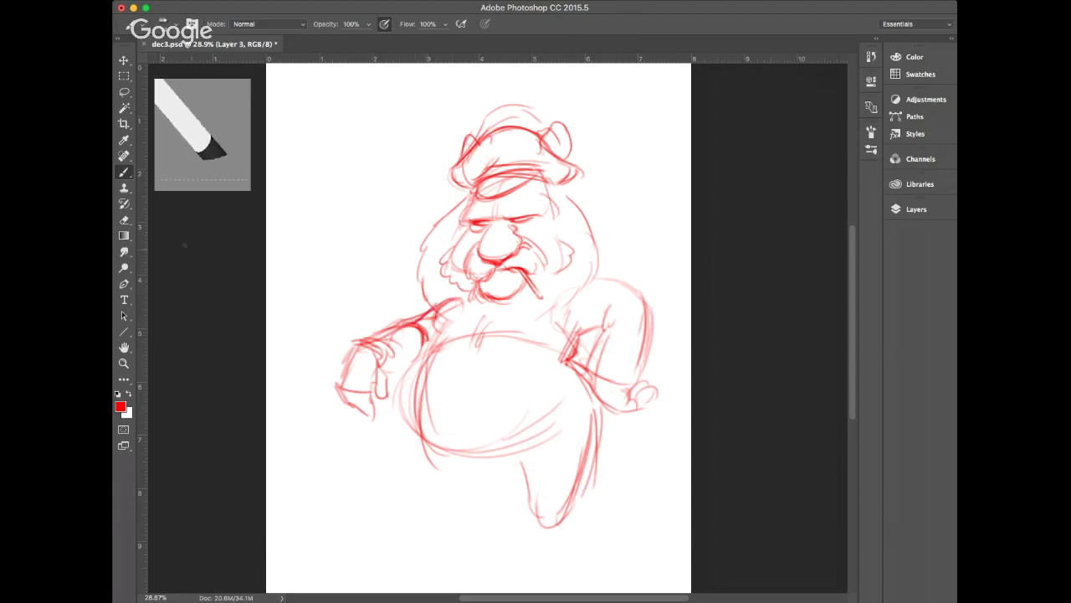
Erase the loose mane line at the outstretched arm's shoulder and sketch a rounded, hairy lower edge for the beard
key("e")
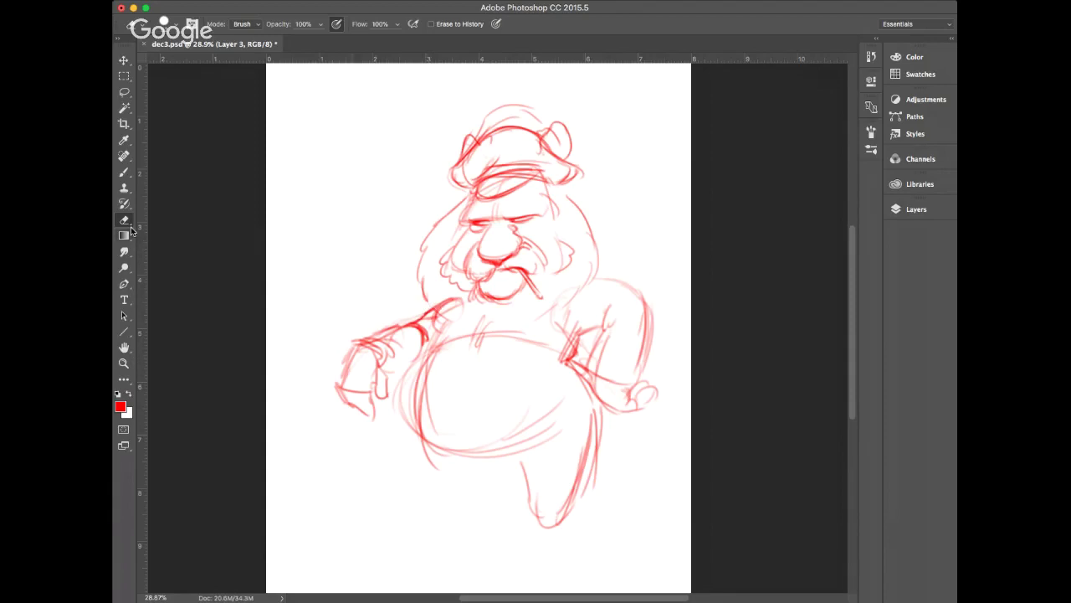
left_click(124, 171)
mouse_move(422, 276)
left_mouse_down()
mouse_move(429, 299)
mouse_move(459, 316)
left_mouse_up()
mouse_move(460, 308)
left_mouse_down()
mouse_move(474, 330)
mouse_move(549, 306)
mouse_move(579, 269)
left_mouse_up()
left_click_drag(427, 289, 435, 308)
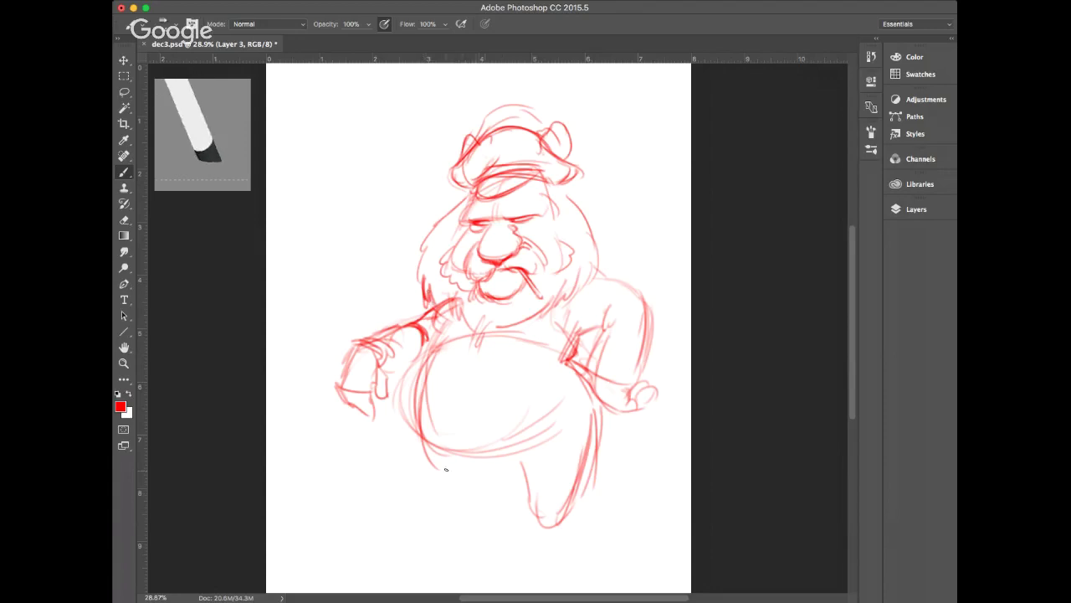
Sketch the second thigh tapering to the knee, then add the outstretched forearm's underside and the opposite shoulder's creases
left_click_drag(446, 469, 498, 543)
mouse_move(467, 502)
left_mouse_down()
mouse_move(505, 542)
mouse_move(494, 539)
mouse_move(503, 522)
left_mouse_up()
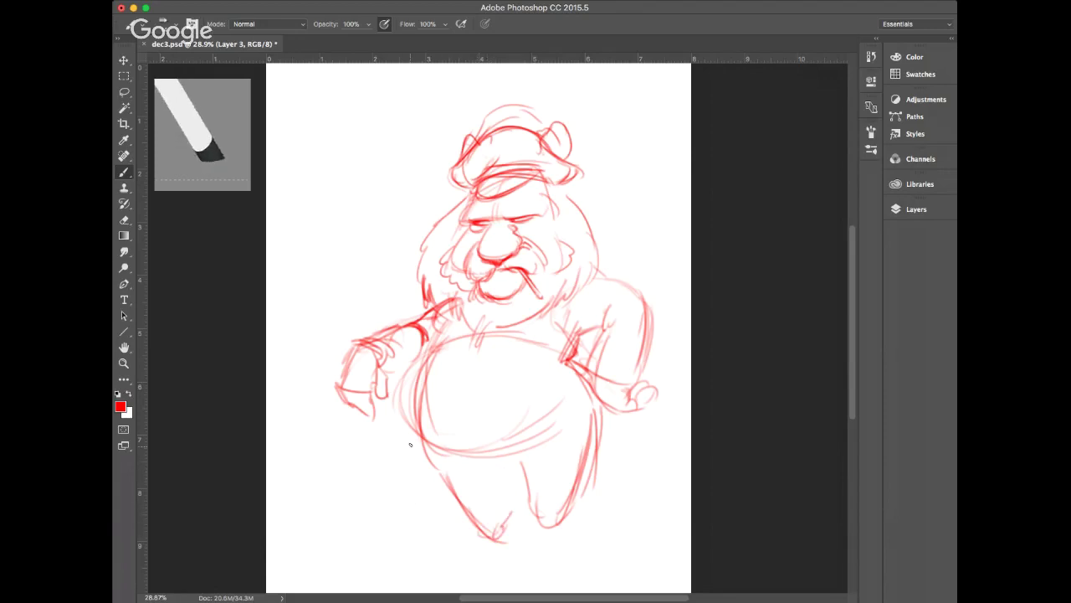
mouse_move(385, 351)
left_mouse_down()
mouse_move(390, 376)
mouse_move(425, 362)
left_mouse_up()
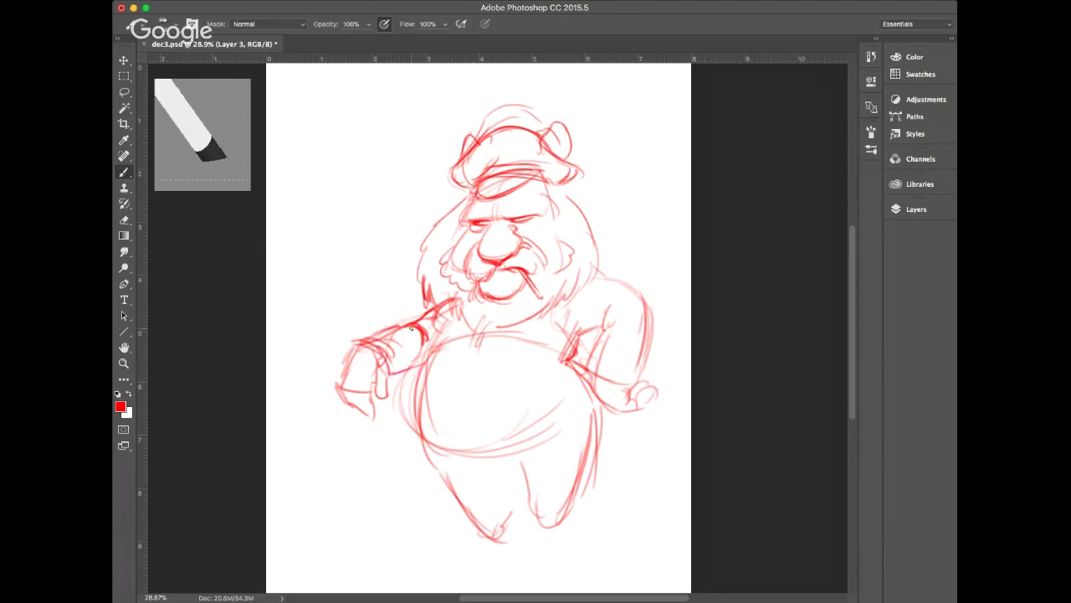
left_click_drag(608, 308, 604, 328)
left_click_drag(603, 279, 628, 290)
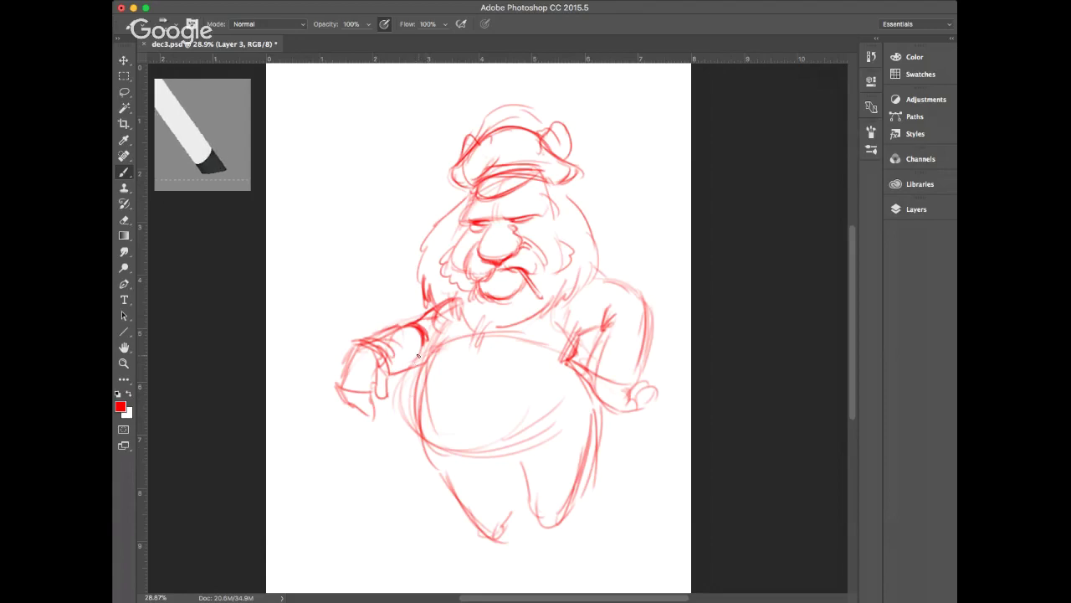
Sketch the long open coat hanging behind the legs on both sides of the figure
left_click_drag(418, 355, 402, 528)
left_click_drag(419, 442, 431, 542)
left_click_drag(438, 526, 466, 523)
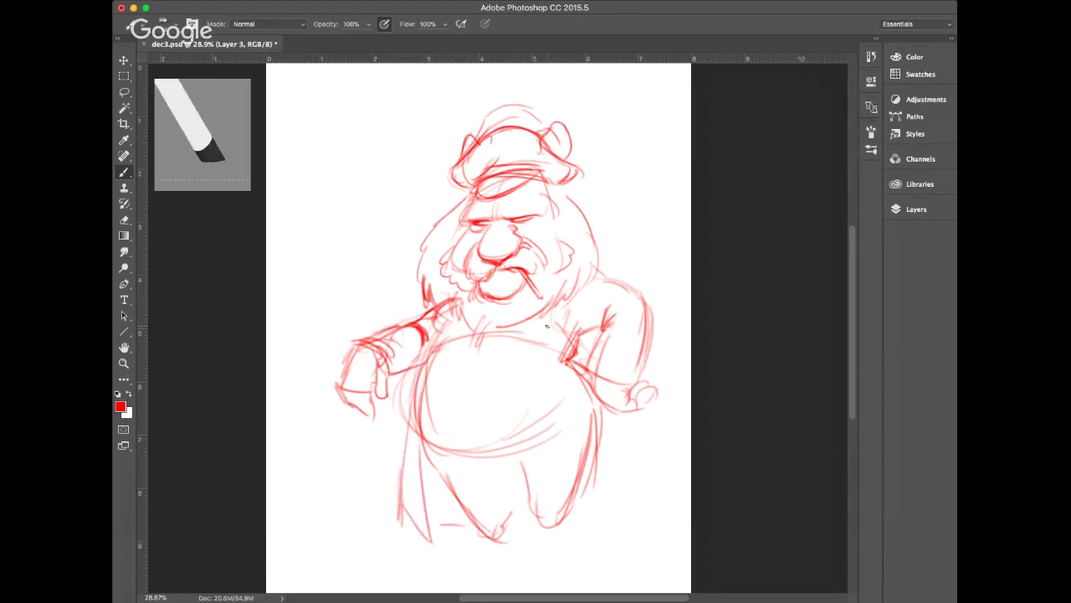
mouse_move(549, 330)
left_mouse_down()
mouse_move(554, 371)
mouse_move(581, 366)
mouse_move(599, 514)
left_mouse_up()
left_click_drag(611, 419, 616, 508)
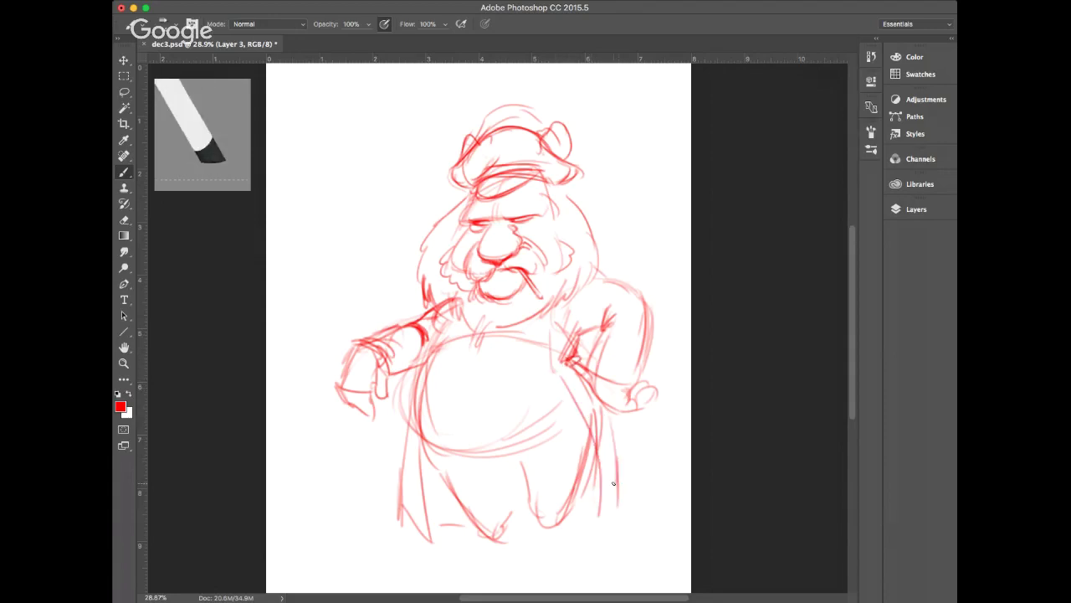
Add a curved hem, inner folds and long narrow pocket shapes to the hanging coat sides
mouse_move(405, 505)
left_mouse_down()
mouse_move(414, 544)
mouse_move(435, 552)
left_mouse_up()
left_click_drag(421, 438, 429, 546)
left_click_drag(407, 420, 414, 544)
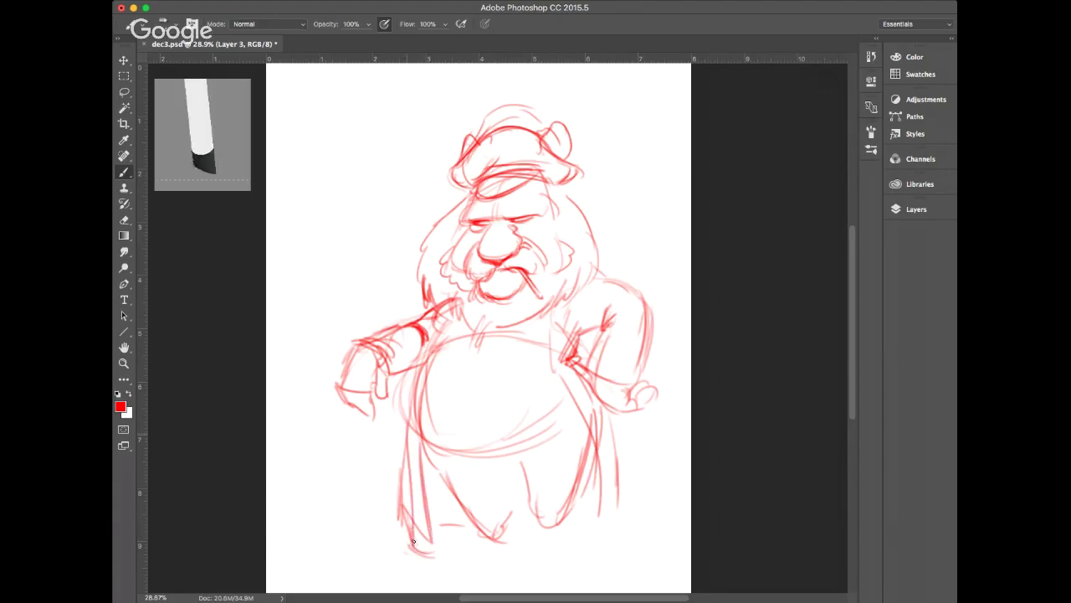
mouse_move(405, 447)
left_mouse_down()
mouse_move(402, 496)
mouse_move(420, 529)
left_mouse_up()
left_click_drag(601, 435, 616, 497)
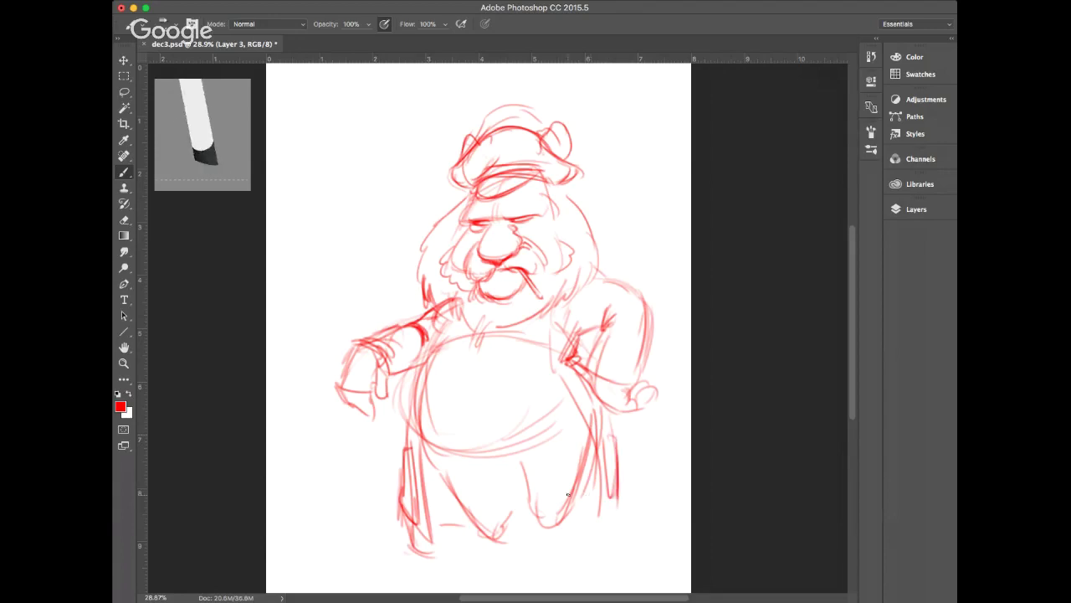
Scale the figure sketch to 90% with linked proportions and move it up to the top of the page
key("ctrl+t")
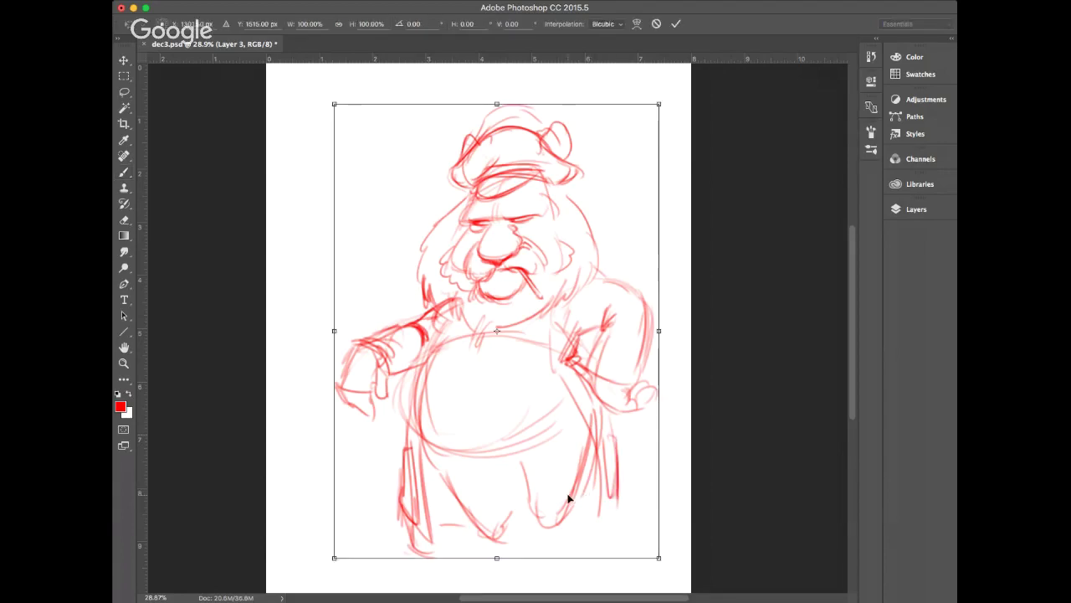
left_click(339, 24)
left_click(339, 23)
left_click(288, 25)
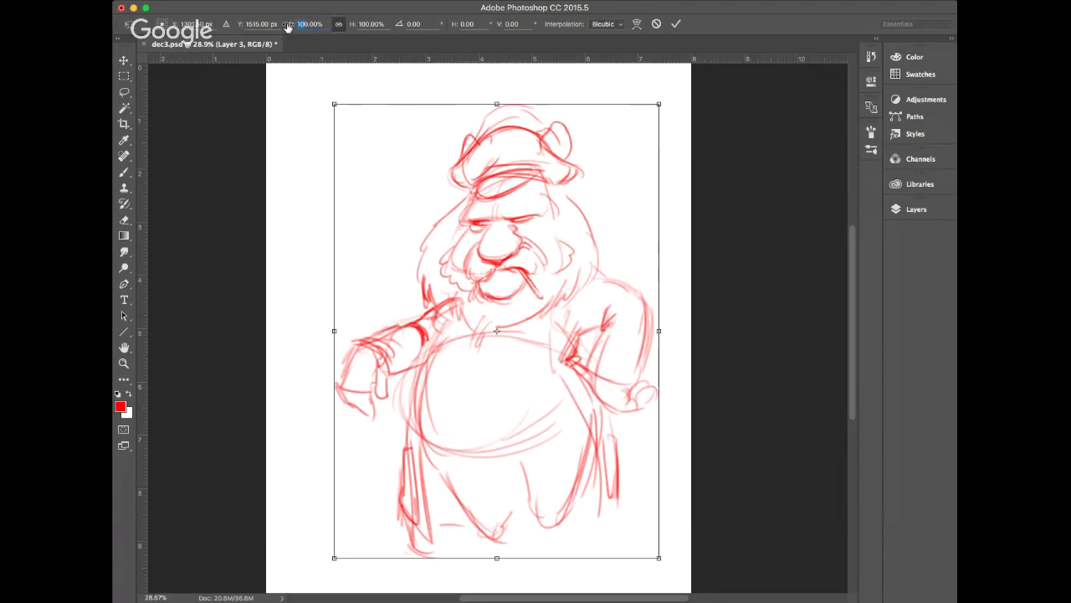
type("90")
key("Return")
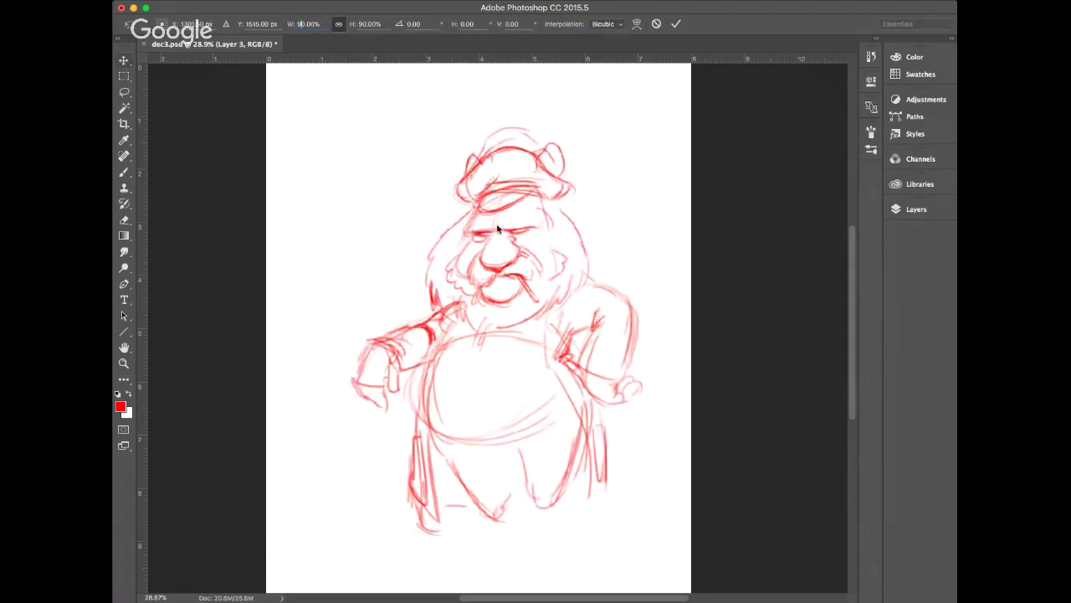
mouse_move(498, 228)
left_mouse_down()
mouse_move(482, 187)
mouse_move(495, 164)
left_mouse_up()
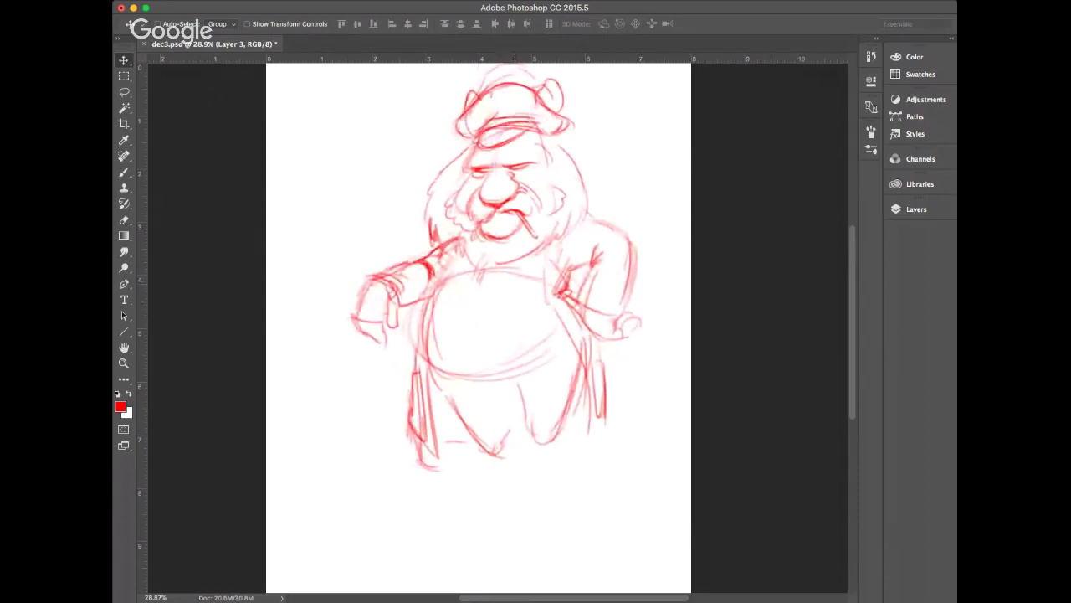
left_click_drag(514, 282, 493, 260)
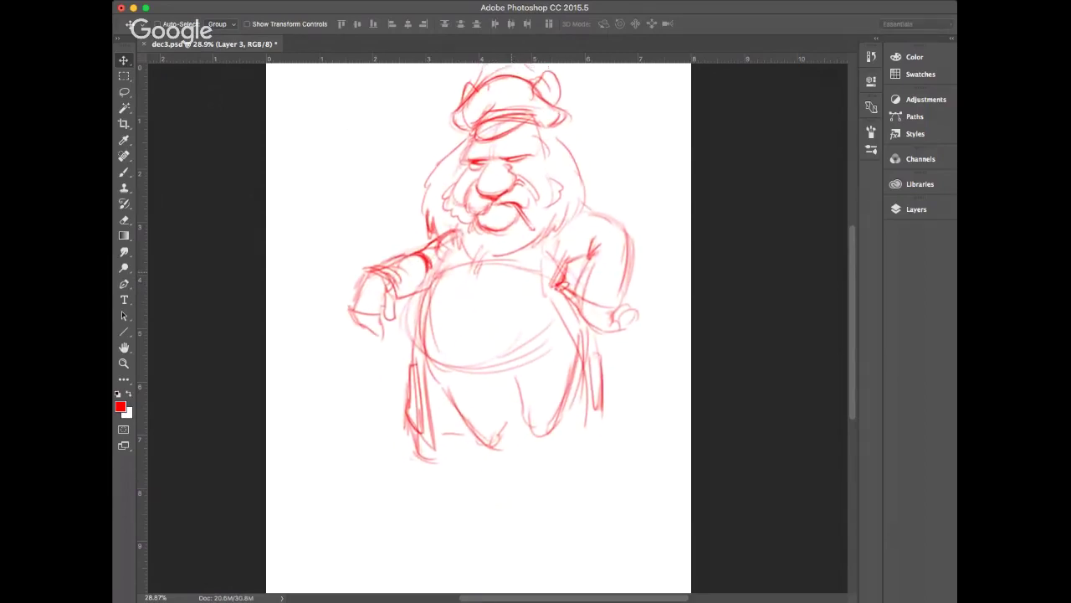
Erase the loose construction strokes above the cap's crown and switch back to the Brush tool
left_click(124, 220)
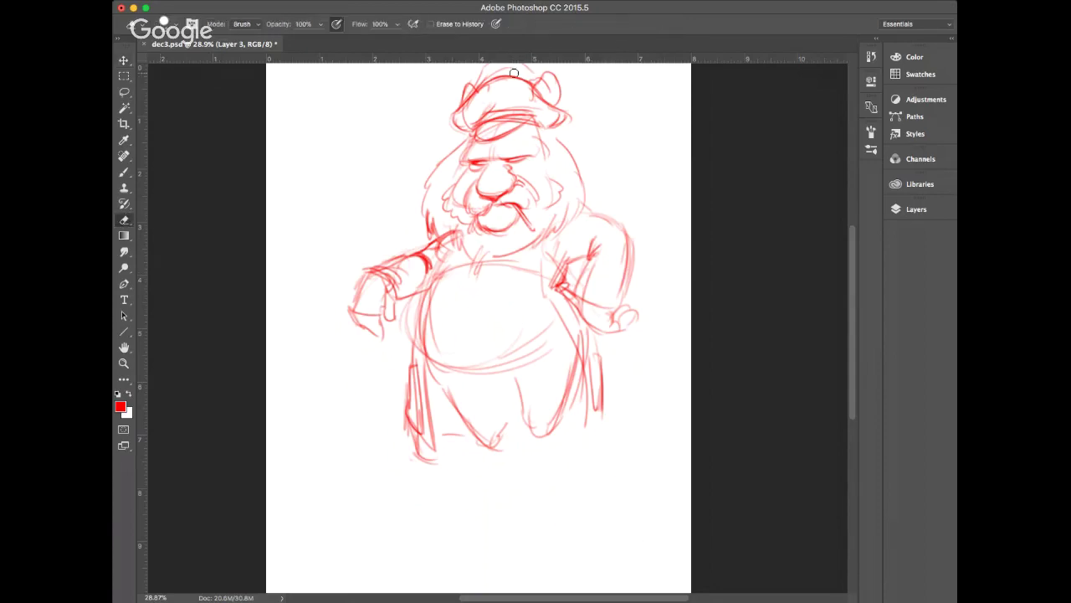
mouse_move(492, 70)
left_mouse_down()
mouse_move(525, 67)
mouse_move(478, 67)
mouse_move(529, 70)
left_mouse_up()
key("b")
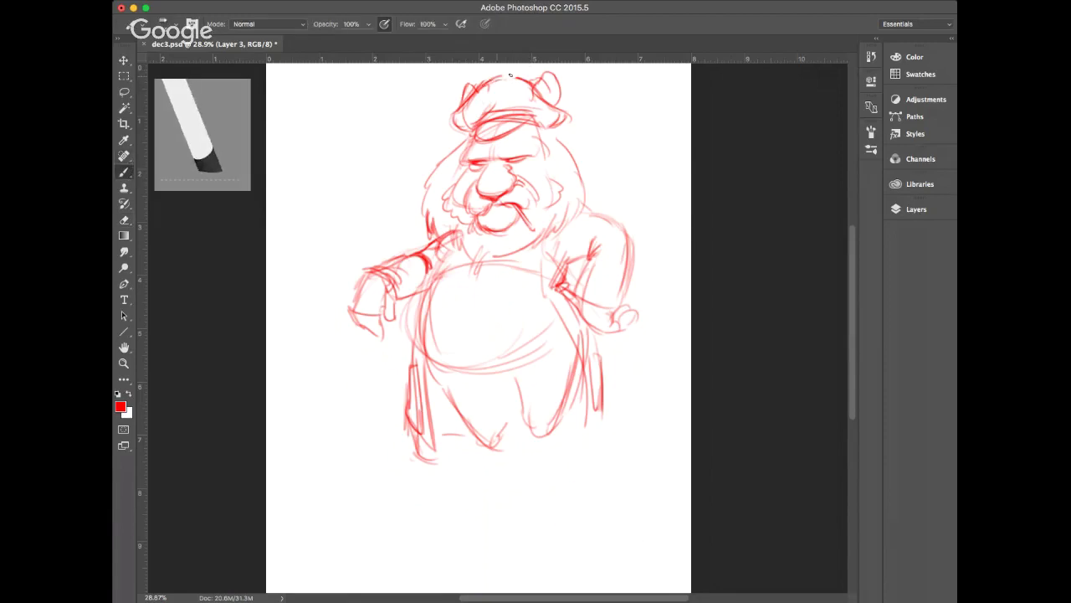
Sketch two bare feet with rounded toes below the figure, adding the shin line and the rear ankle
mouse_move(559, 436)
left_mouse_down()
mouse_move(553, 502)
mouse_move(501, 541)
mouse_move(499, 529)
mouse_move(507, 541)
mouse_move(516, 527)
mouse_move(505, 544)
mouse_move(531, 528)
mouse_move(516, 541)
mouse_move(525, 520)
mouse_move(539, 529)
mouse_move(528, 529)
mouse_move(551, 542)
left_mouse_up()
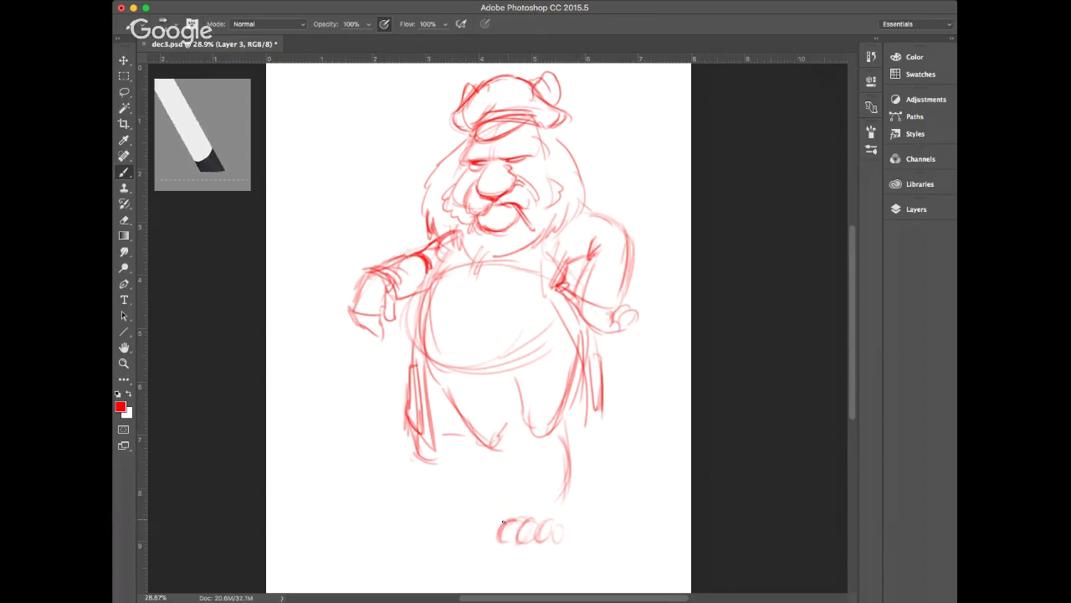
mouse_move(503, 522)
left_mouse_down()
mouse_move(484, 539)
mouse_move(510, 519)
mouse_move(501, 525)
mouse_move(541, 526)
mouse_move(530, 516)
mouse_move(555, 533)
mouse_move(495, 537)
mouse_move(564, 536)
mouse_move(533, 540)
mouse_move(562, 536)
mouse_move(505, 521)
mouse_move(493, 531)
mouse_move(510, 521)
mouse_move(509, 535)
mouse_move(528, 516)
mouse_move(543, 539)
left_mouse_up()
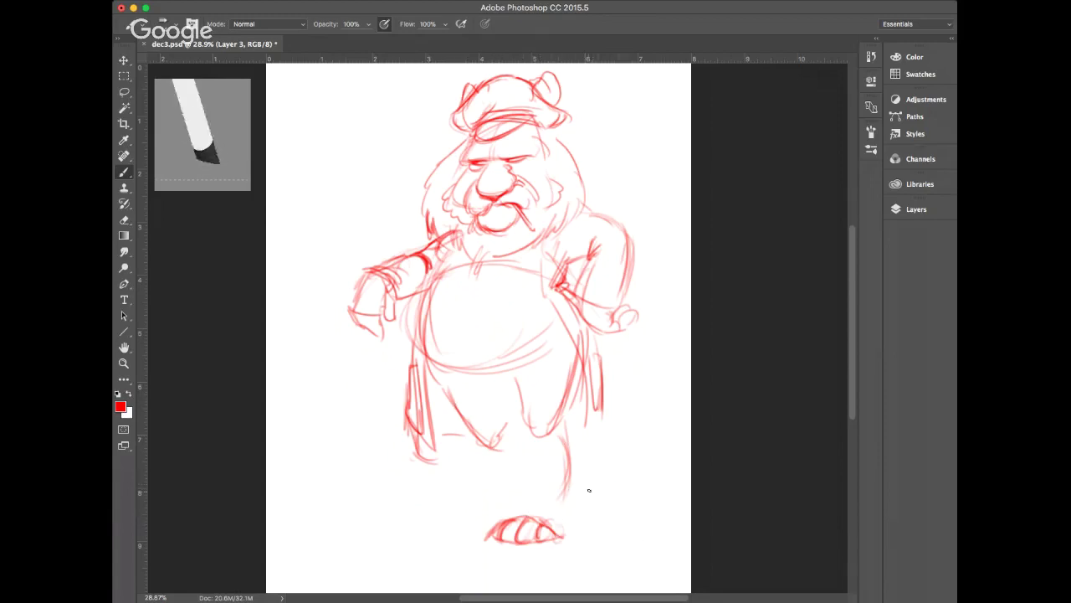
left_click_drag(602, 471, 606, 529)
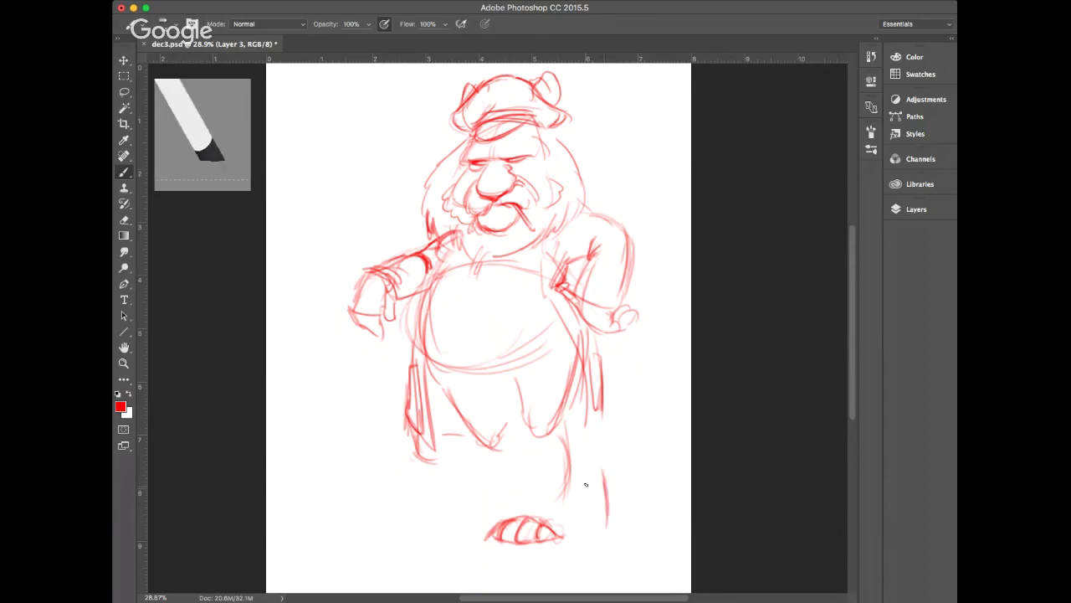
mouse_move(602, 476)
left_mouse_down()
mouse_move(603, 529)
mouse_move(580, 513)
mouse_move(575, 537)
mouse_move(583, 516)
mouse_move(577, 537)
mouse_move(586, 528)
mouse_move(605, 512)
left_mouse_up()
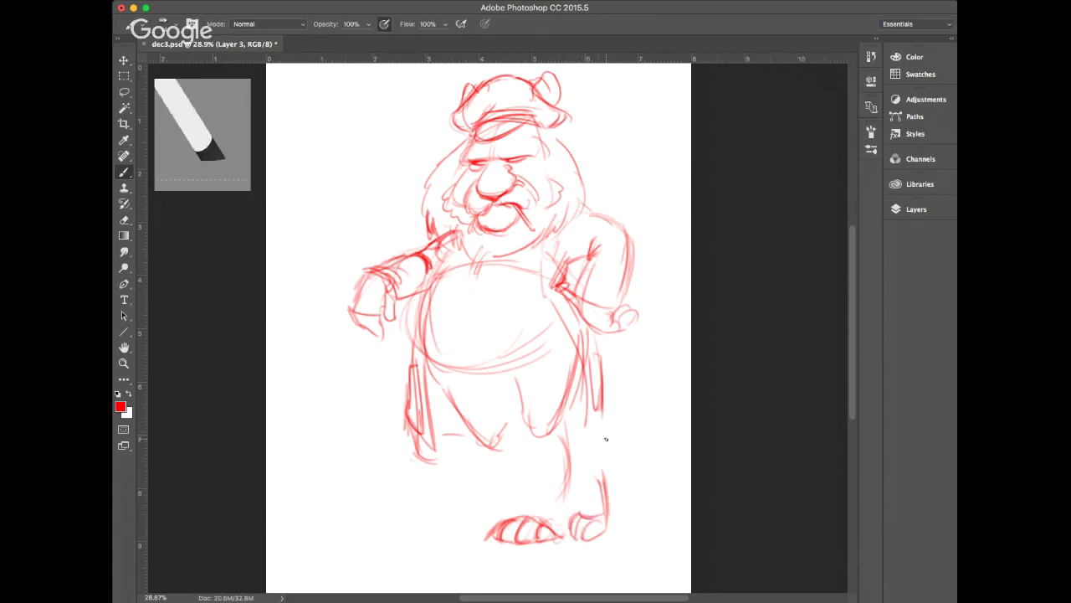
mouse_move(600, 453)
left_mouse_down()
mouse_move(613, 524)
mouse_move(605, 489)
mouse_move(607, 526)
mouse_move(579, 514)
mouse_move(600, 515)
mouse_move(585, 517)
mouse_move(577, 537)
mouse_move(575, 515)
mouse_move(598, 514)
mouse_move(583, 540)
left_mouse_up()
left_click_drag(586, 451, 582, 489)
Connect the thighs to the feet with crossed lower legs and a trouser cuff, and reinforce the adjacent coat edge
mouse_move(438, 378)
left_mouse_down()
mouse_move(496, 457)
mouse_move(512, 455)
mouse_move(518, 434)
mouse_move(508, 447)
left_mouse_up()
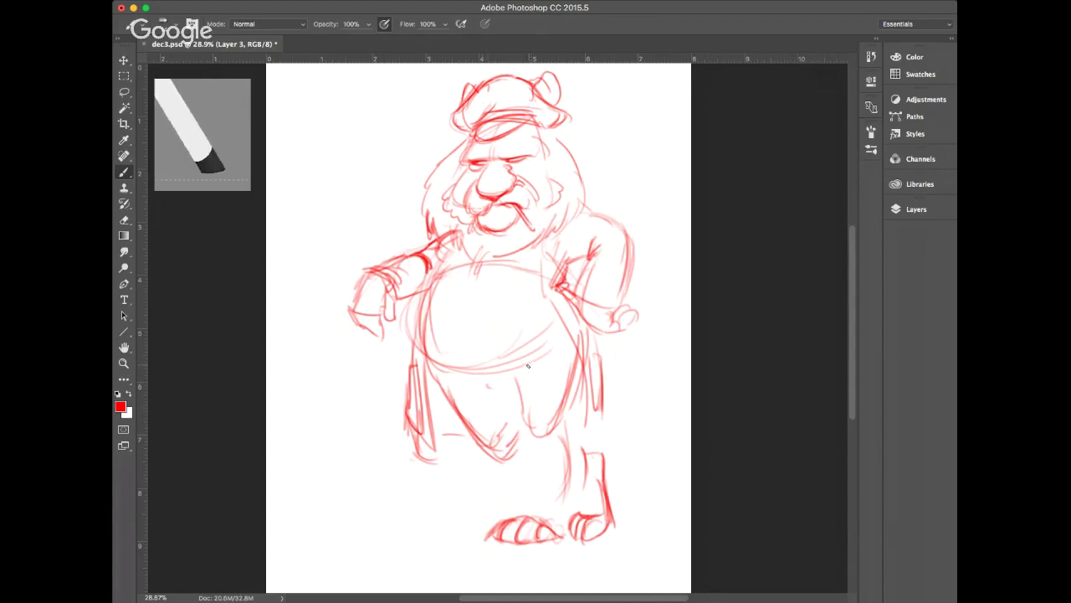
mouse_move(528, 366)
left_mouse_down()
mouse_move(511, 394)
mouse_move(520, 383)
mouse_move(533, 431)
mouse_move(583, 451)
mouse_move(586, 480)
left_mouse_up()
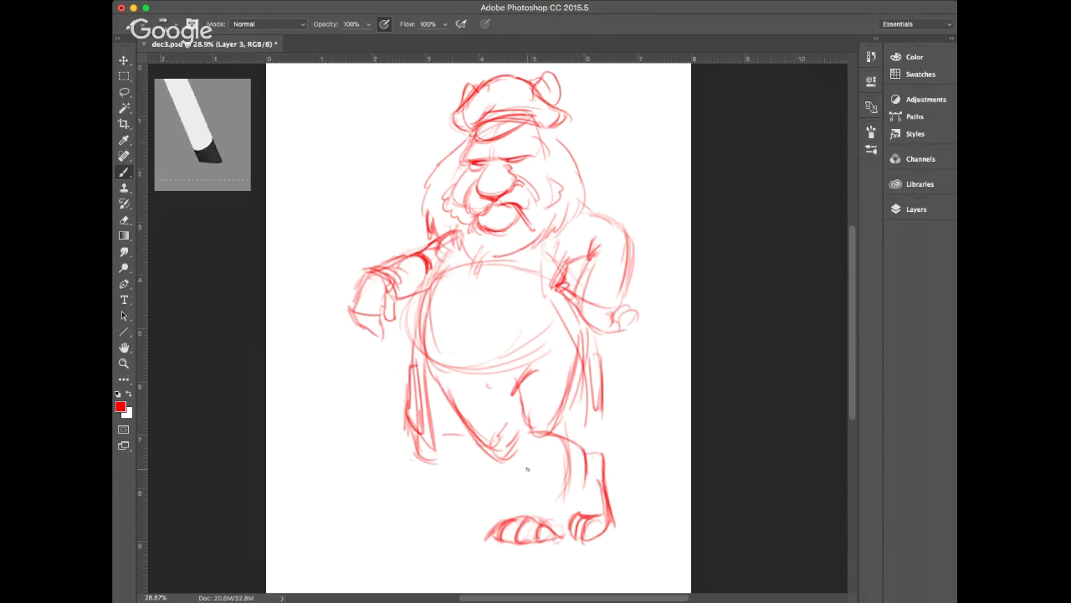
mouse_move(511, 469)
left_mouse_down()
mouse_move(557, 481)
mouse_move(537, 474)
mouse_move(516, 509)
mouse_move(534, 513)
mouse_move(515, 513)
mouse_move(553, 519)
mouse_move(577, 506)
mouse_move(565, 512)
mouse_move(565, 503)
mouse_move(569, 519)
mouse_move(565, 488)
mouse_move(552, 533)
mouse_move(513, 522)
mouse_move(526, 512)
mouse_move(507, 521)
mouse_move(525, 513)
mouse_move(522, 525)
mouse_move(539, 524)
mouse_move(504, 534)
left_mouse_up()
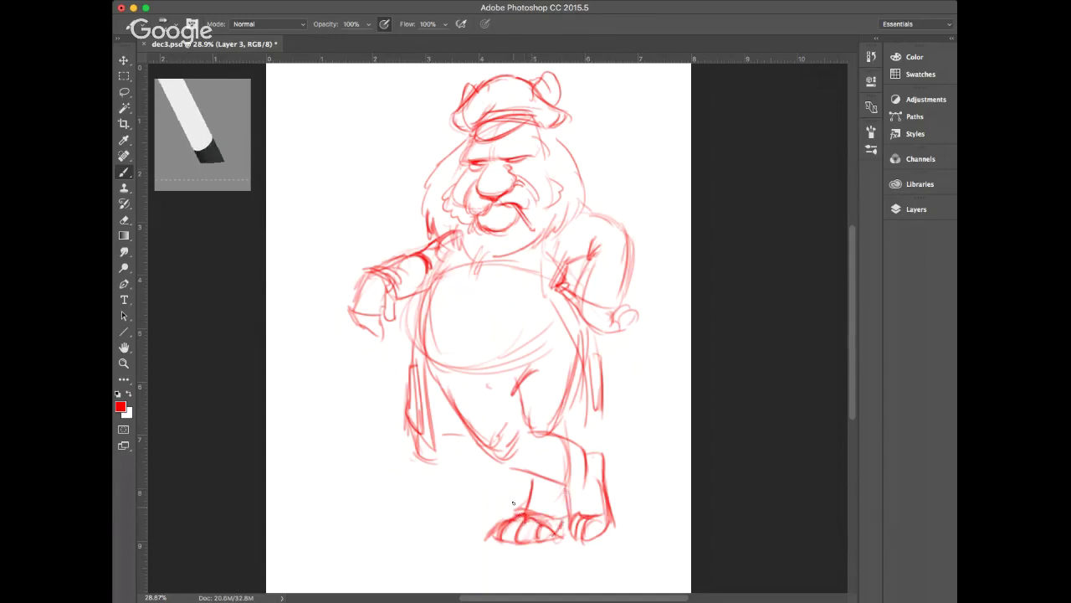
left_click_drag(587, 356, 577, 440)
left_click_drag(598, 379, 594, 435)
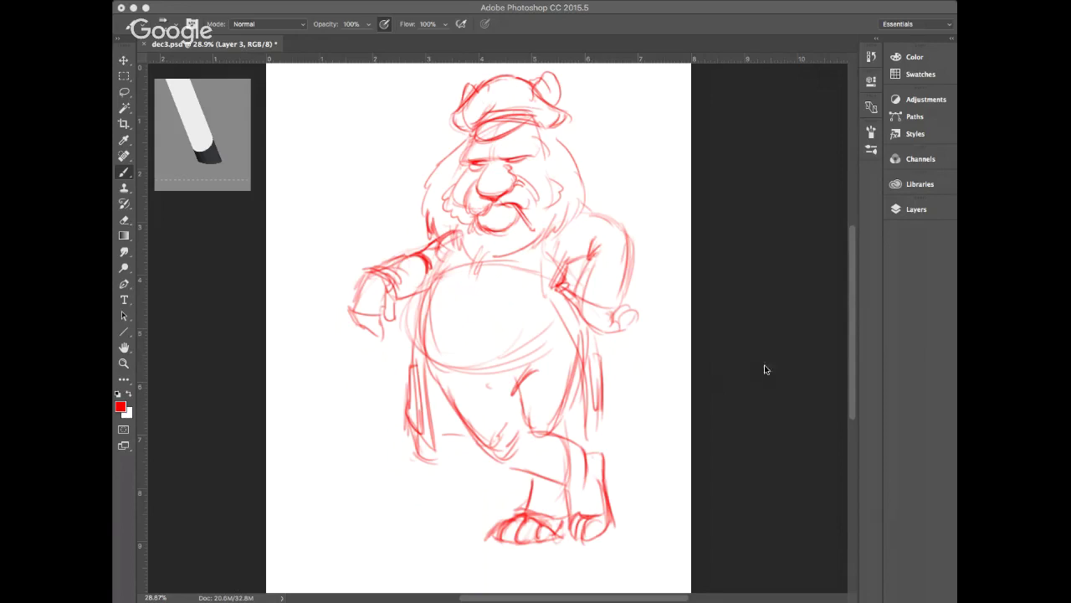
Darken the belly's lower curve and sketch the waistband and trouser creases beneath it
mouse_move(432, 360)
left_mouse_down()
mouse_move(493, 368)
mouse_move(546, 329)
mouse_move(499, 371)
mouse_move(549, 326)
left_mouse_up()
mouse_move(463, 372)
left_mouse_down()
mouse_move(490, 365)
mouse_move(483, 382)
mouse_move(466, 374)
mouse_move(521, 371)
mouse_move(475, 395)
mouse_move(538, 356)
mouse_move(504, 391)
left_mouse_up()
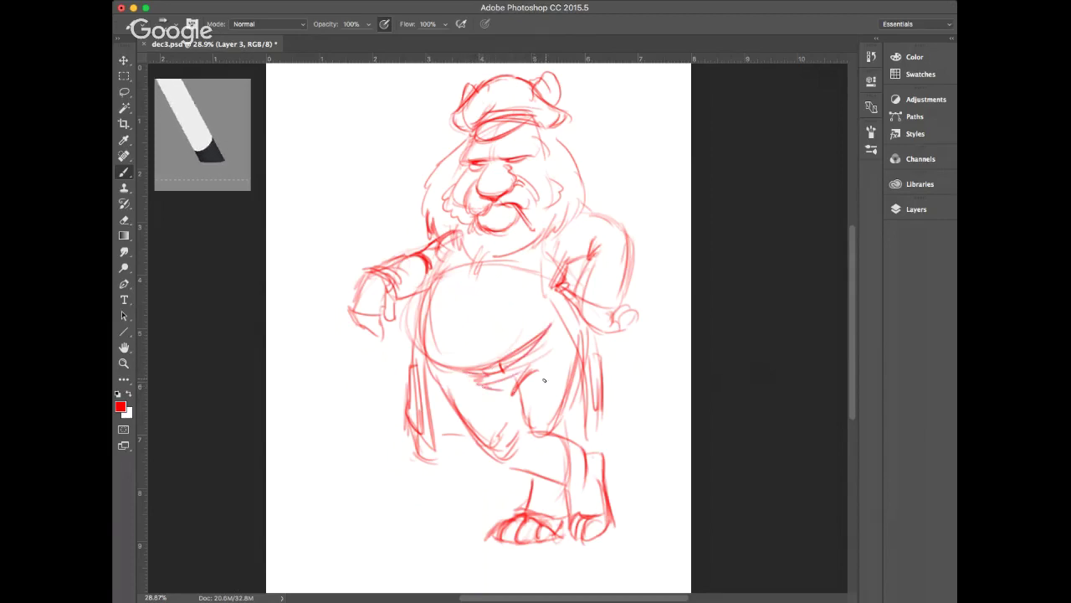
left_click_drag(541, 341, 577, 345)
left_click_drag(451, 370, 444, 380)
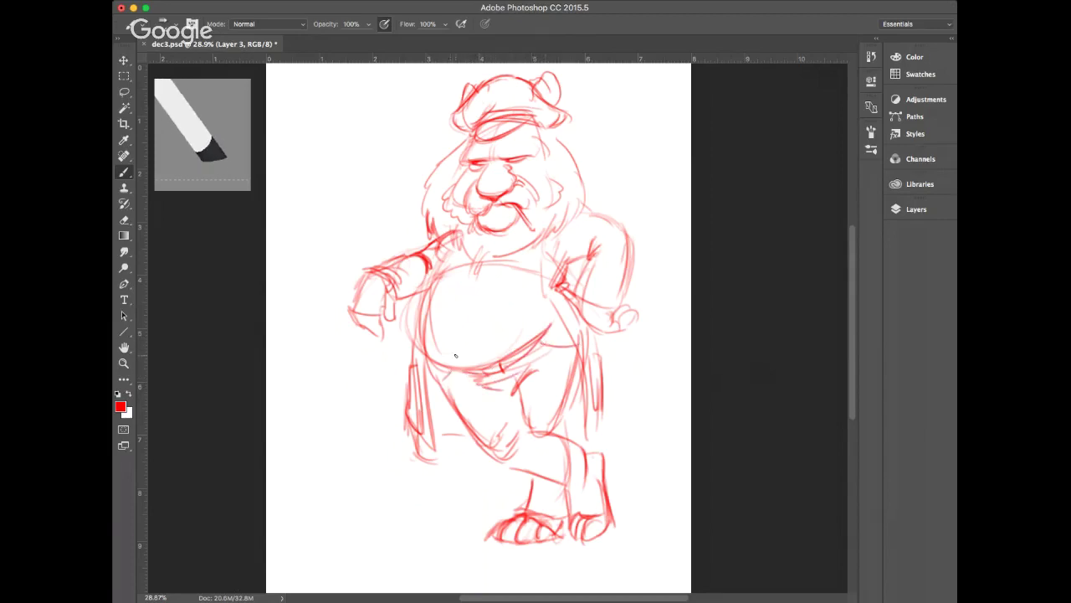
Draw curved horizontal shirt stripes across the belly from chest to waist, and define the beard's lower edge beside the collar
left_click_drag(452, 284, 529, 279)
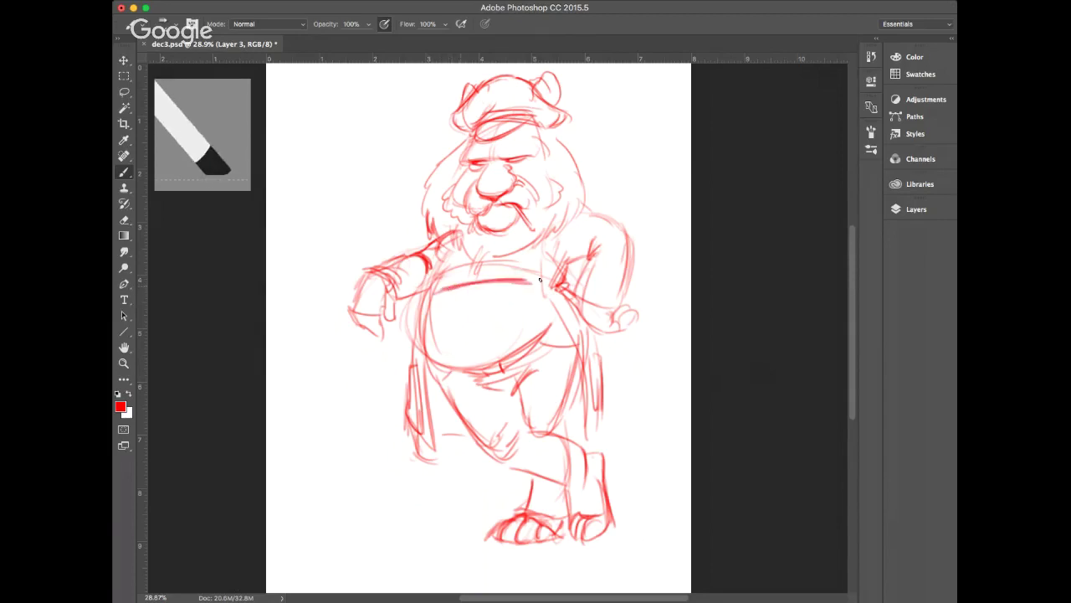
left_click_drag(449, 269, 528, 263)
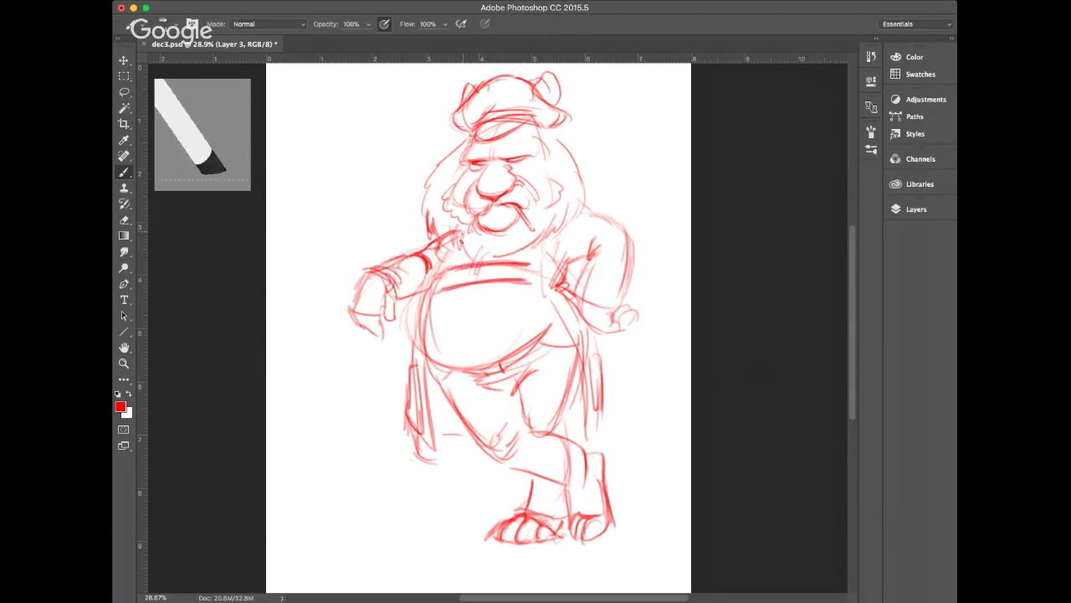
left_click_drag(462, 237, 475, 259)
left_click_drag(438, 299, 534, 294)
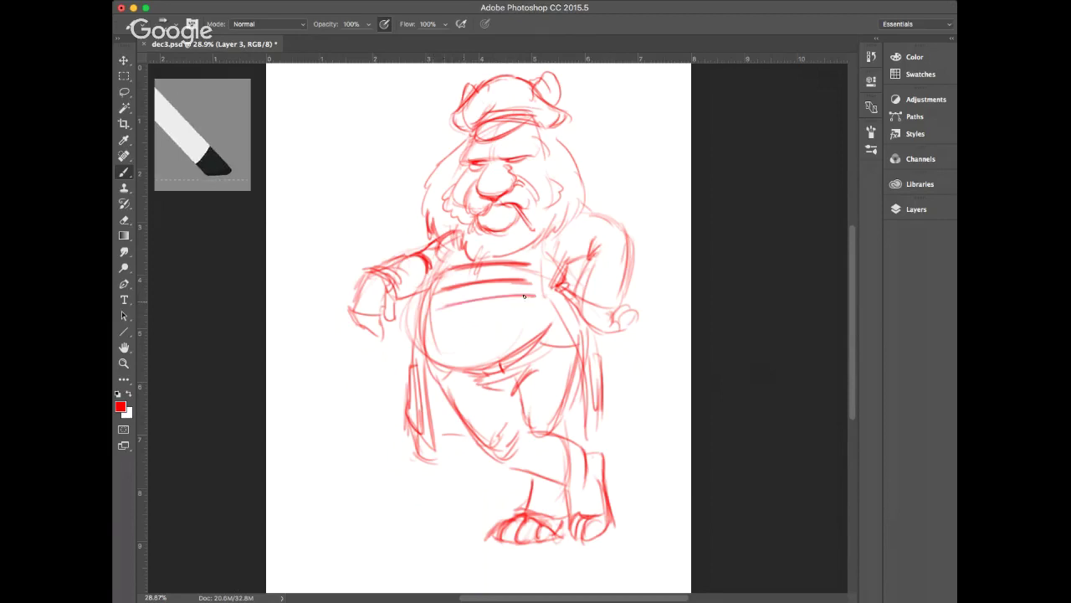
mouse_move(437, 315)
left_mouse_down()
mouse_move(513, 306)
mouse_move(431, 327)
mouse_move(539, 315)
left_mouse_up()
mouse_move(431, 345)
left_mouse_down()
mouse_move(506, 332)
mouse_move(439, 348)
mouse_move(536, 319)
mouse_move(444, 354)
mouse_move(529, 340)
left_mouse_up()
left_click_drag(447, 362, 548, 328)
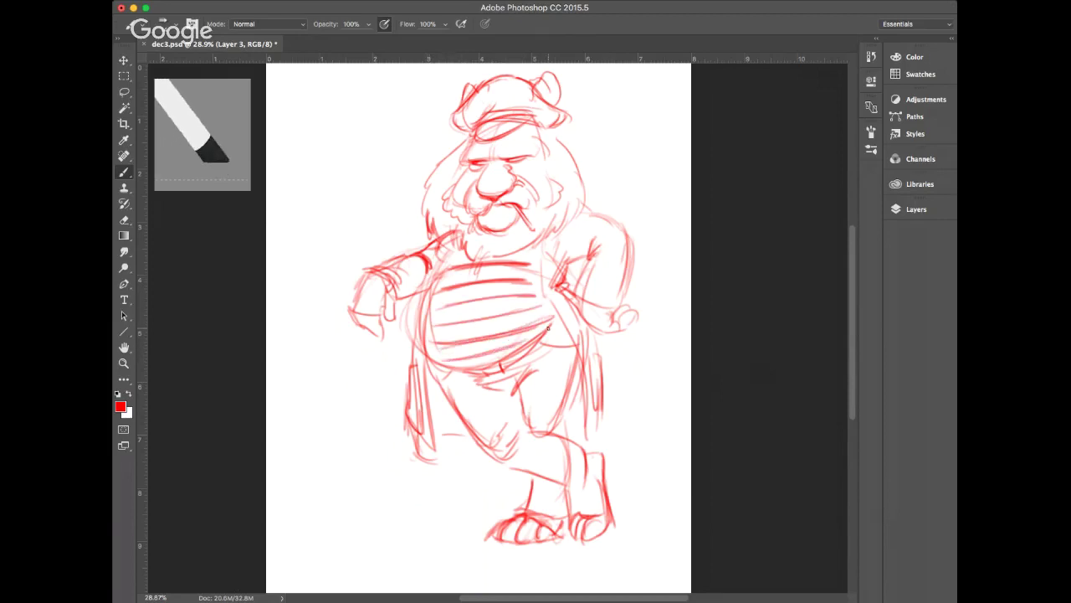
Refine the hanging hand's fingers and darken the open coat's front edges, running from the collar down to the hem on the resting-arm side
left_click_drag(389, 280, 395, 310)
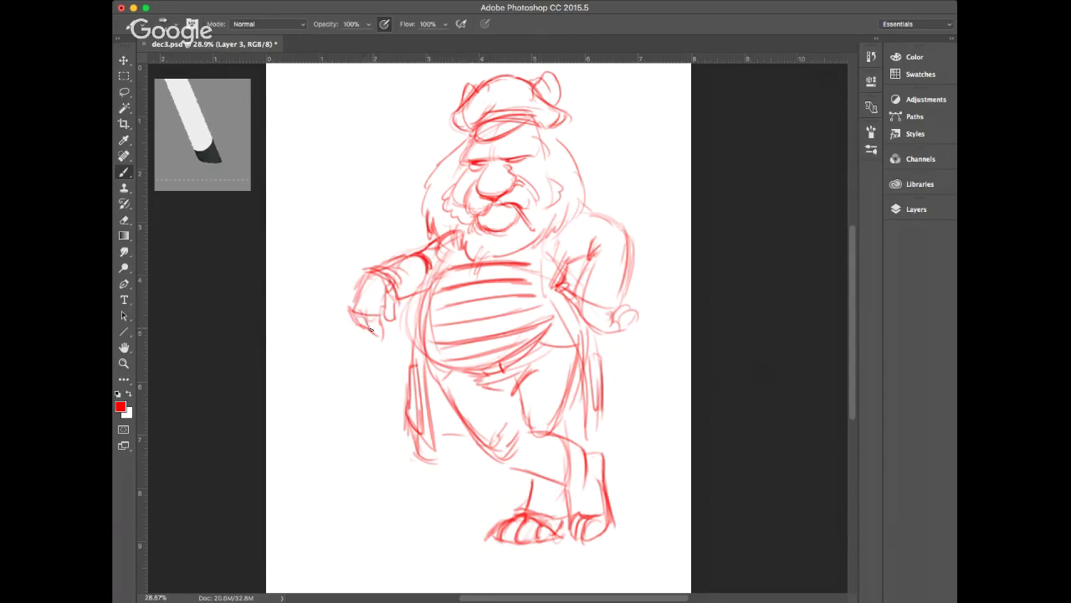
left_click_drag(543, 241, 540, 290)
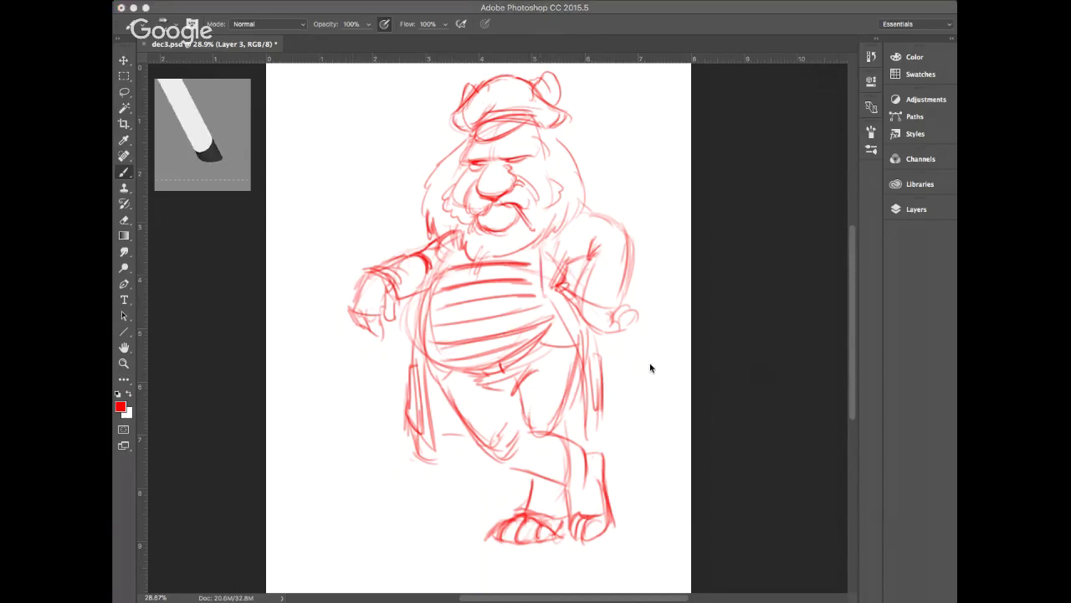
mouse_move(441, 245)
left_mouse_down()
mouse_move(454, 255)
mouse_move(440, 280)
mouse_move(423, 279)
left_mouse_up()
left_click_drag(427, 272, 423, 303)
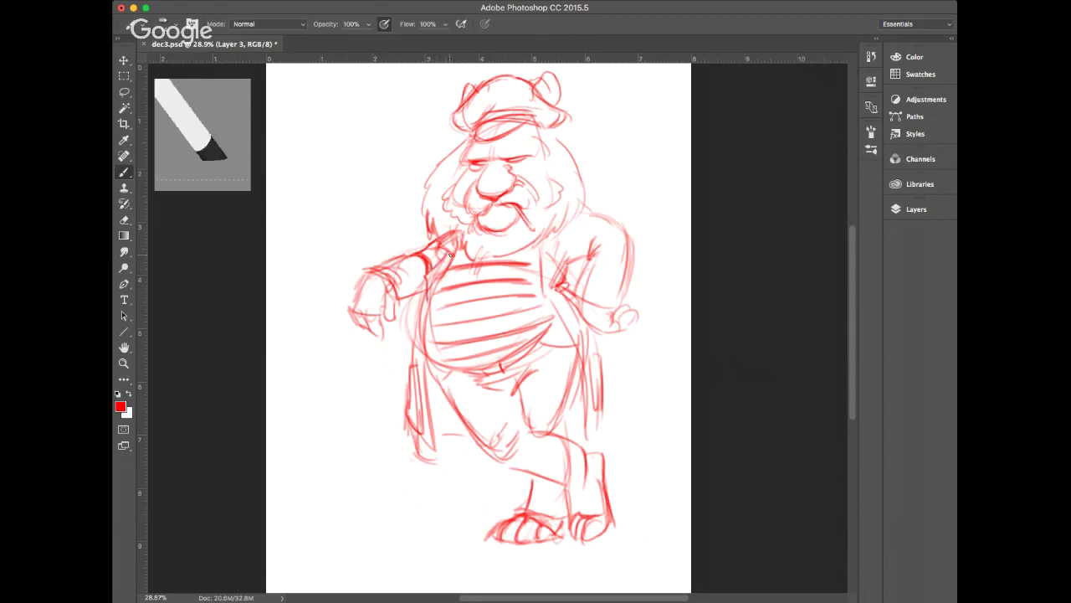
left_click_drag(452, 253, 431, 300)
left_click_drag(433, 299, 432, 325)
left_click_drag(423, 285, 410, 360)
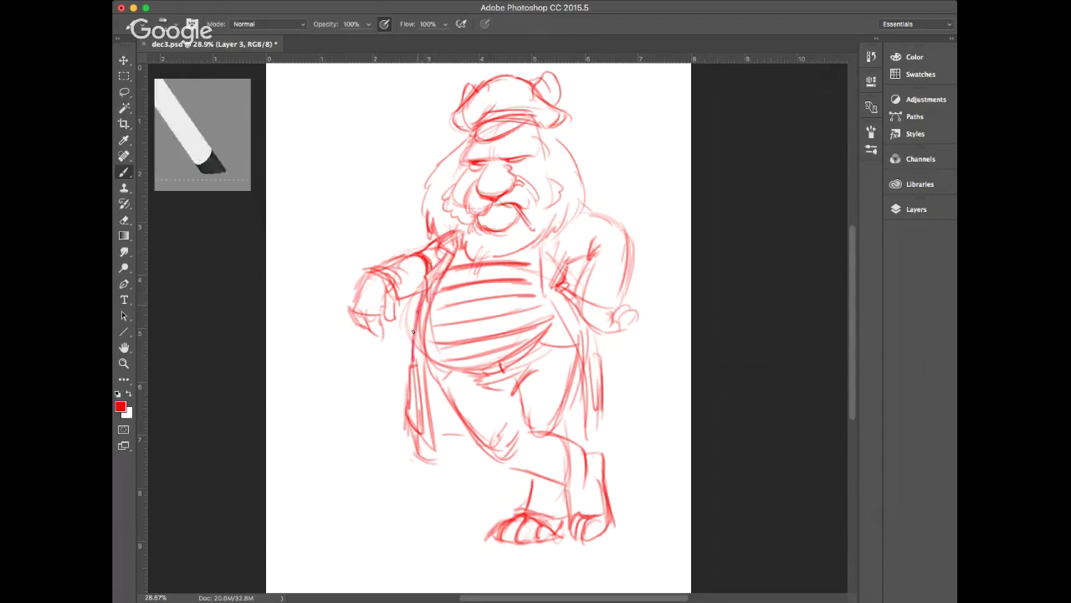
mouse_move(417, 314)
left_mouse_down()
mouse_move(411, 365)
mouse_move(425, 365)
mouse_move(435, 445)
mouse_move(415, 452)
mouse_move(439, 463)
mouse_move(461, 435)
left_mouse_up()
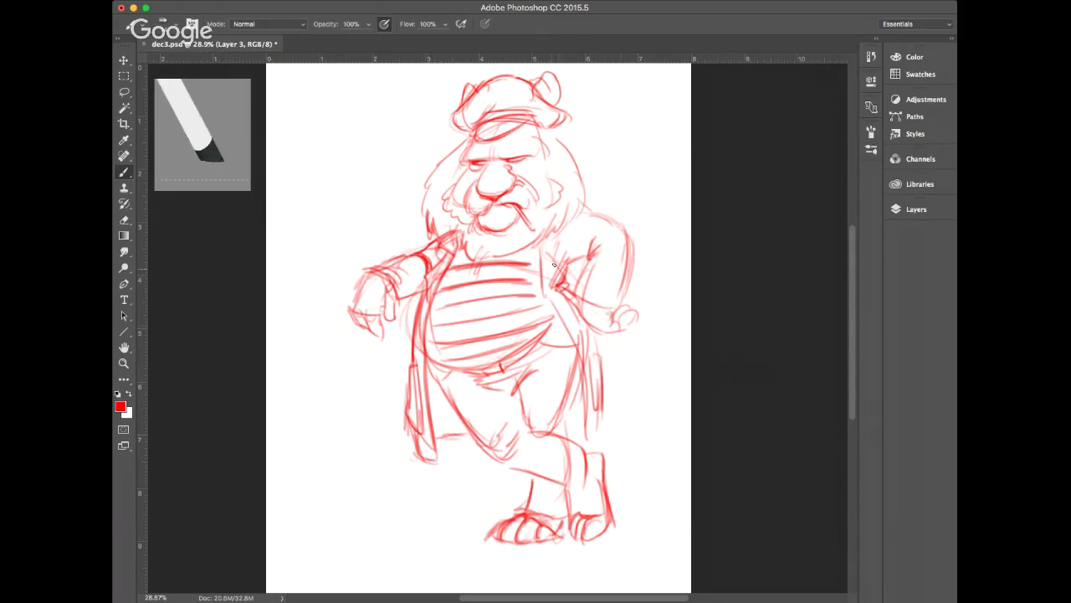
mouse_move(543, 248)
left_mouse_down()
mouse_move(561, 256)
mouse_move(559, 246)
mouse_move(549, 285)
left_mouse_up()
left_click_drag(451, 236, 427, 343)
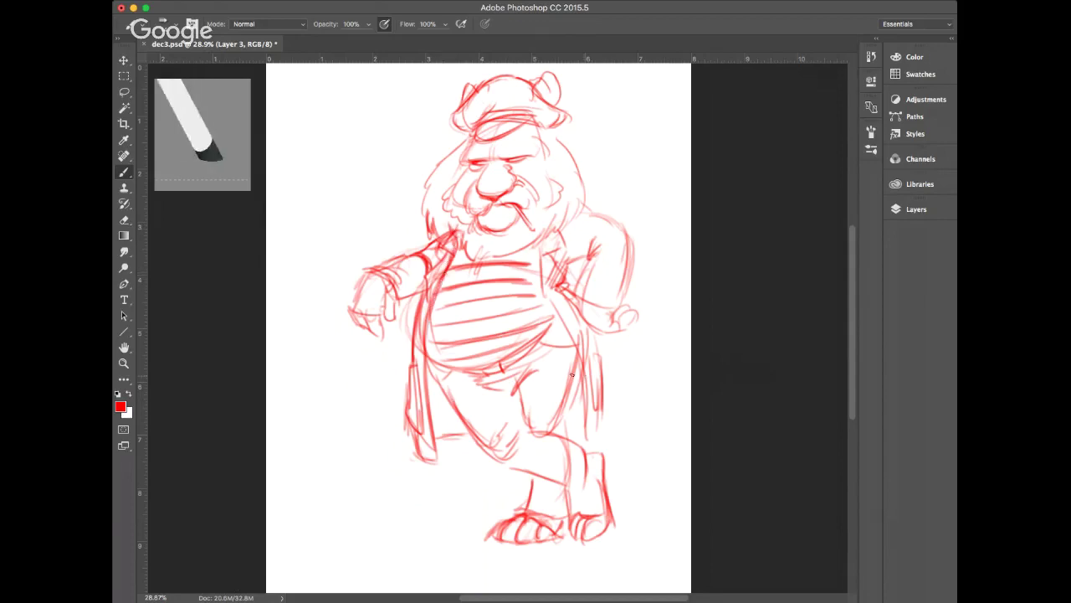
Reinforce the coat panel below the bent arm, outlining its front edge, pocket and lower end
left_click_drag(542, 293, 569, 340)
left_click_drag(576, 361, 590, 445)
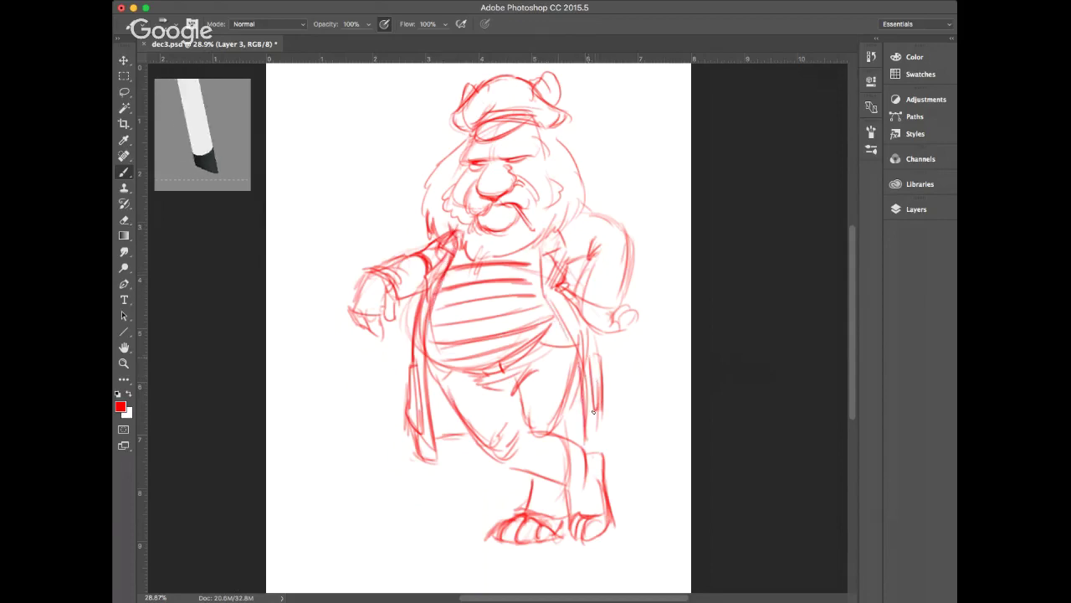
left_click_drag(596, 358, 591, 415)
left_click_drag(593, 420, 591, 400)
mouse_move(591, 358)
left_mouse_down()
mouse_move(607, 416)
mouse_move(584, 443)
left_mouse_up()
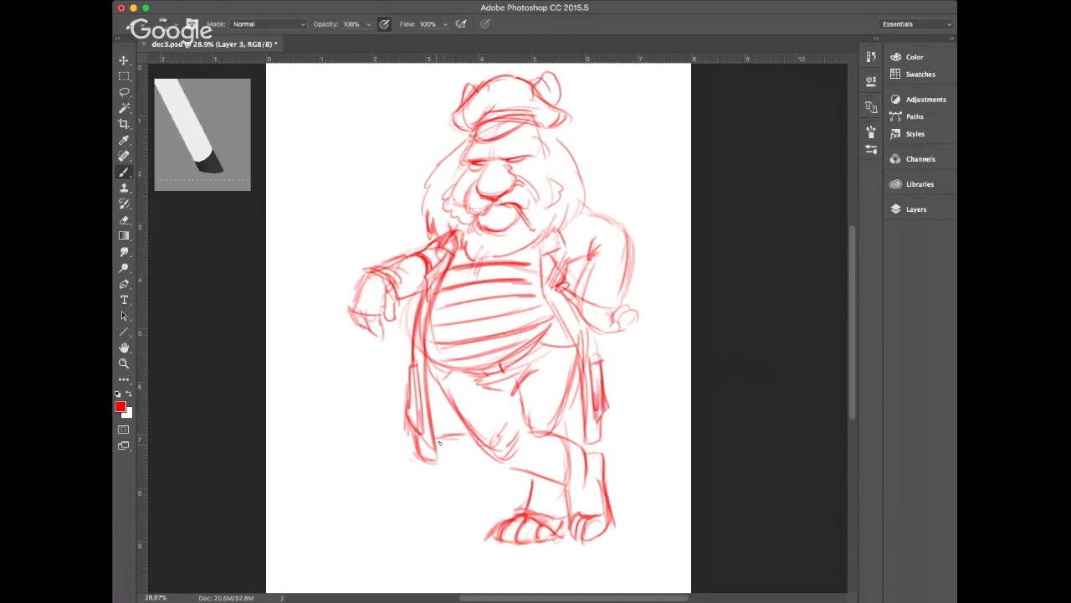
Draw the coat's hem behind the legs and darken the inner thigh contour of the trousers
left_click_drag(437, 442, 470, 435)
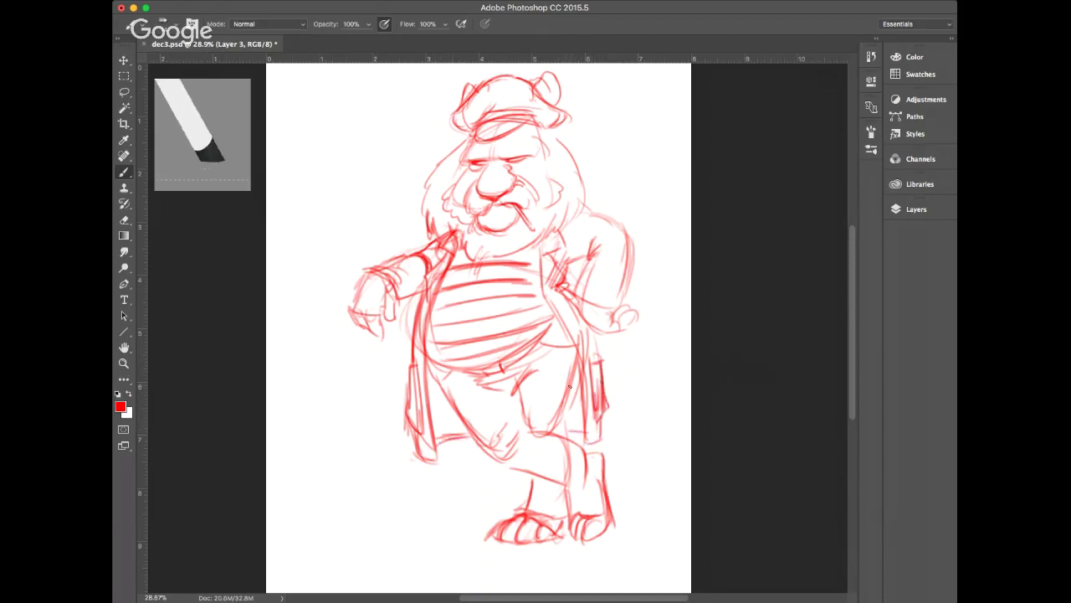
left_click_drag(570, 385, 563, 439)
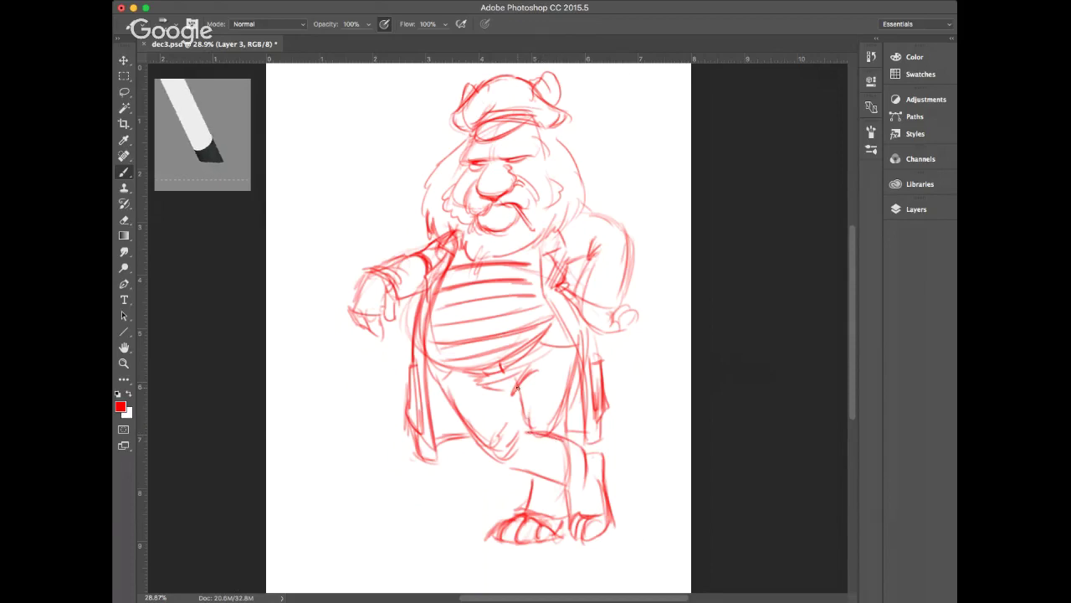
left_click_drag(519, 387, 528, 429)
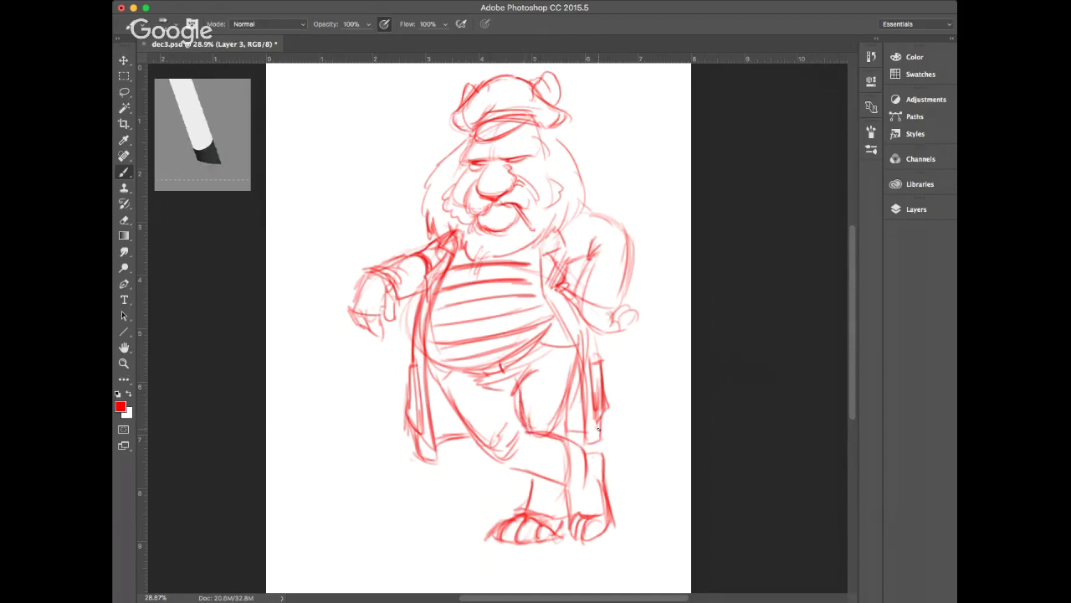
left_click_drag(594, 507, 604, 526)
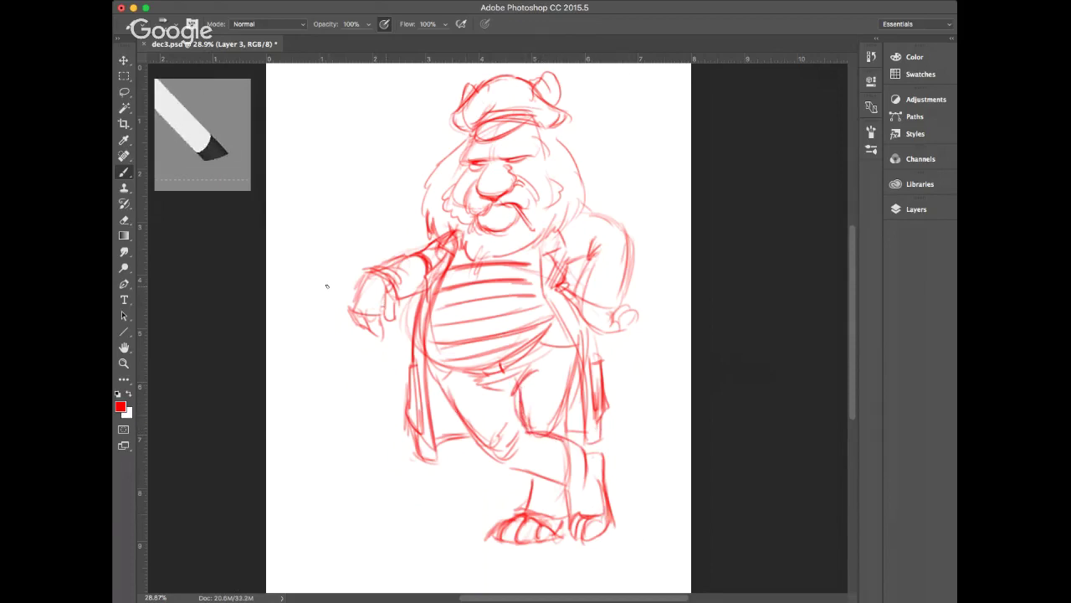
Sketch a tabletop in perspective under the captain's resting arm, with a tall vertical leg at its outer end
left_click_drag(362, 275, 288, 290)
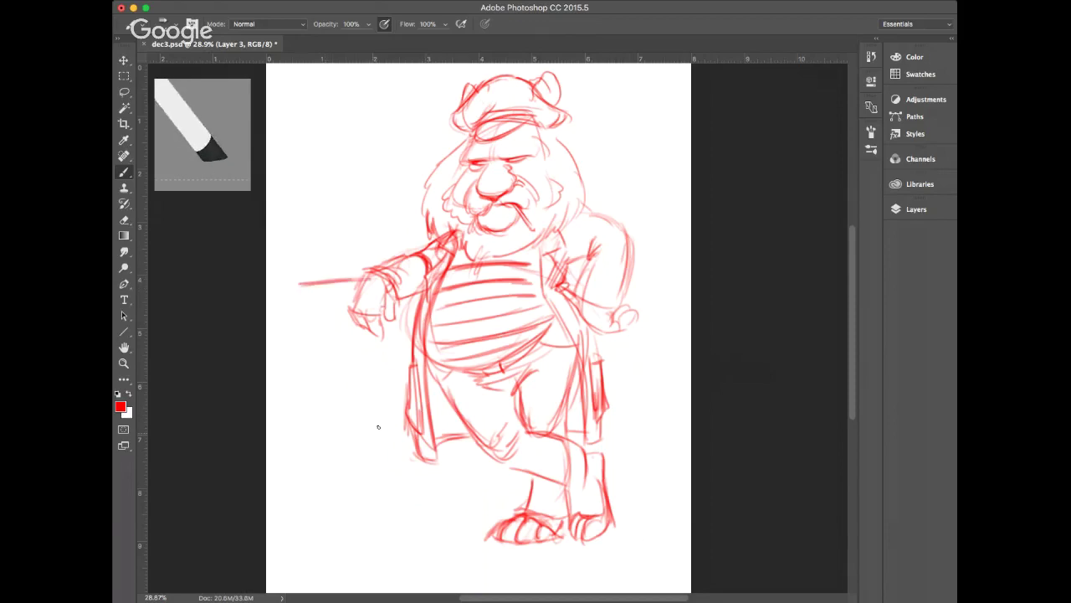
left_click_drag(365, 285, 286, 291)
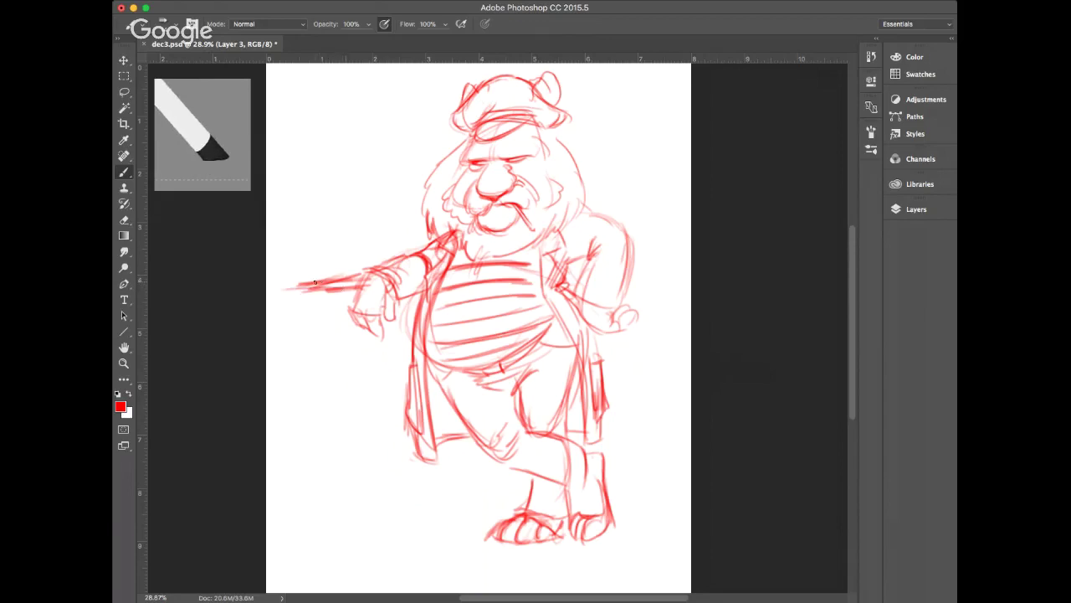
left_click_drag(363, 263, 341, 264)
mouse_move(342, 265)
left_mouse_down()
mouse_move(295, 282)
mouse_move(295, 441)
left_mouse_up()
left_click_drag(303, 305, 303, 400)
mouse_move(300, 330)
left_mouse_down()
mouse_move(308, 452)
mouse_move(303, 407)
left_mouse_up()
left_click_drag(303, 335, 315, 469)
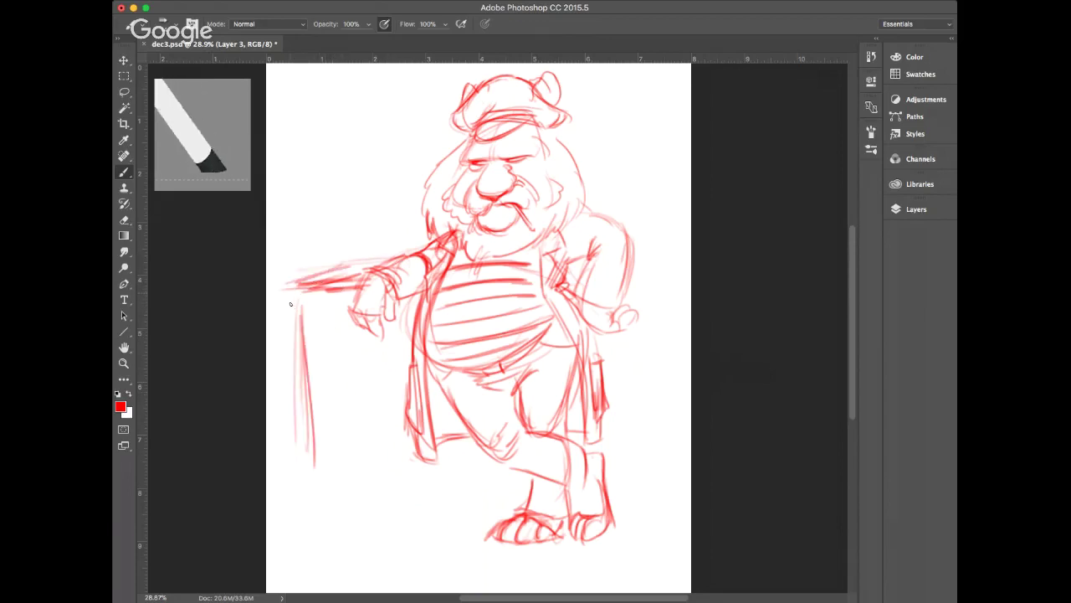
Add the front board beneath the tabletop and rough ground lines at the foot of the table leg
mouse_move(287, 290)
left_mouse_down()
mouse_move(292, 323)
mouse_move(410, 312)
left_mouse_up()
mouse_move(306, 351)
left_mouse_down()
mouse_move(318, 492)
mouse_move(411, 499)
left_mouse_up()
mouse_move(298, 340)
left_mouse_down()
mouse_move(303, 499)
mouse_move(432, 483)
left_mouse_up()
Sketch small clouds around the captain's head and slanted background lines sloping away on both sides of his shoulders
mouse_move(649, 85)
left_mouse_down()
mouse_move(606, 103)
mouse_move(679, 101)
left_mouse_up()
mouse_move(360, 97)
left_mouse_down()
mouse_move(291, 112)
mouse_move(378, 102)
left_mouse_up()
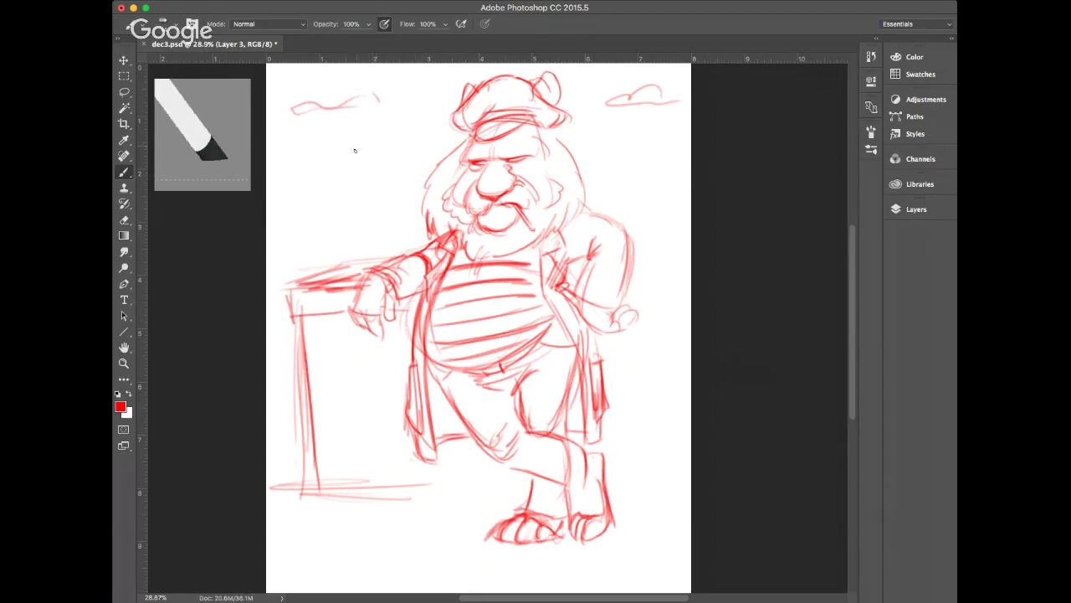
left_click_drag(390, 157, 340, 182)
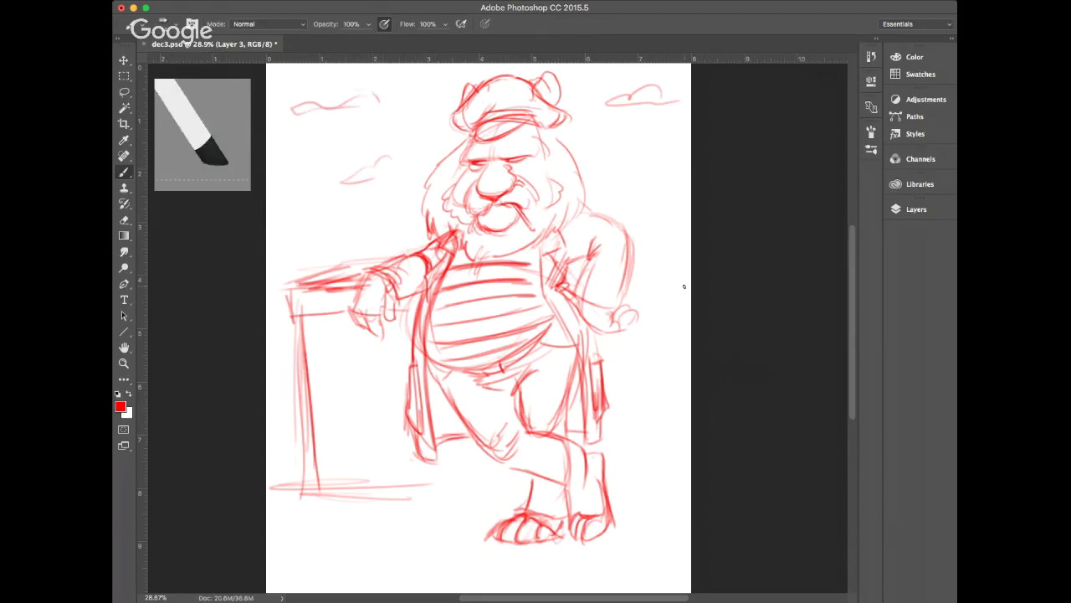
left_click_drag(295, 226, 412, 203)
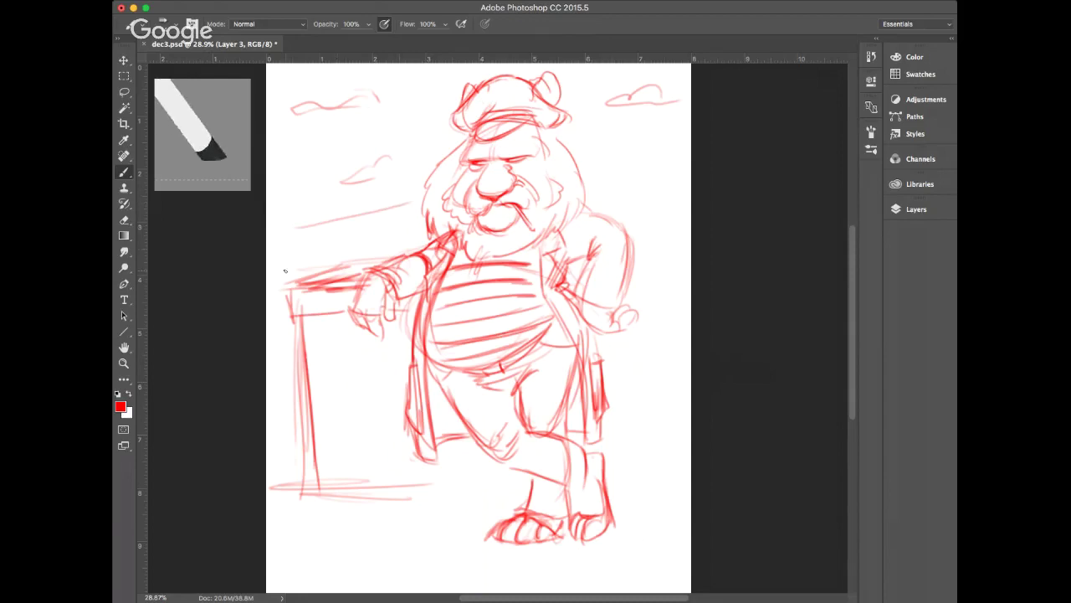
left_click_drag(301, 269, 414, 228)
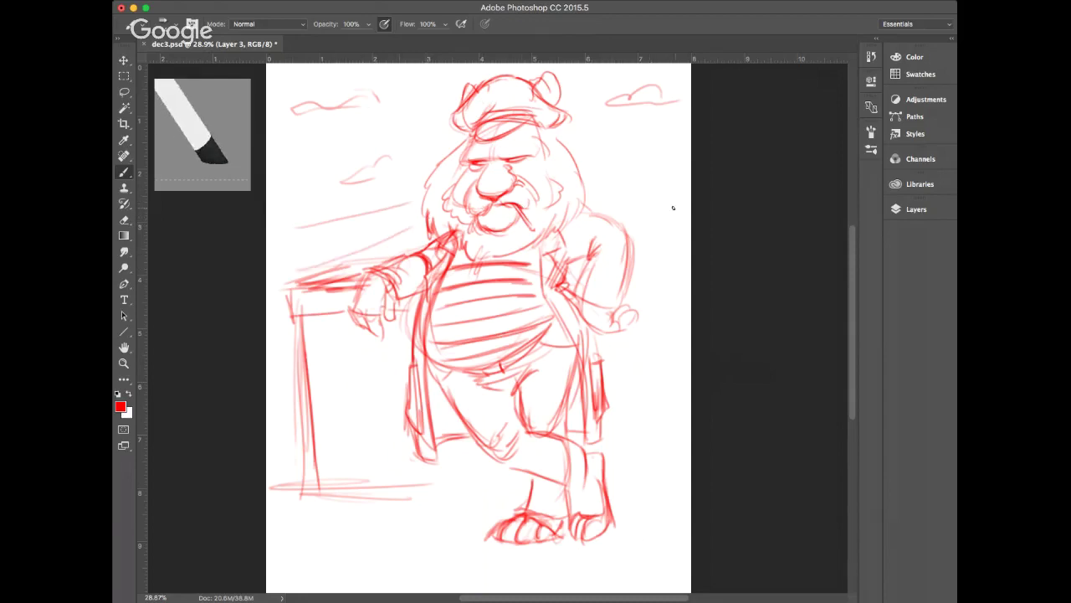
left_click_drag(621, 186, 691, 227)
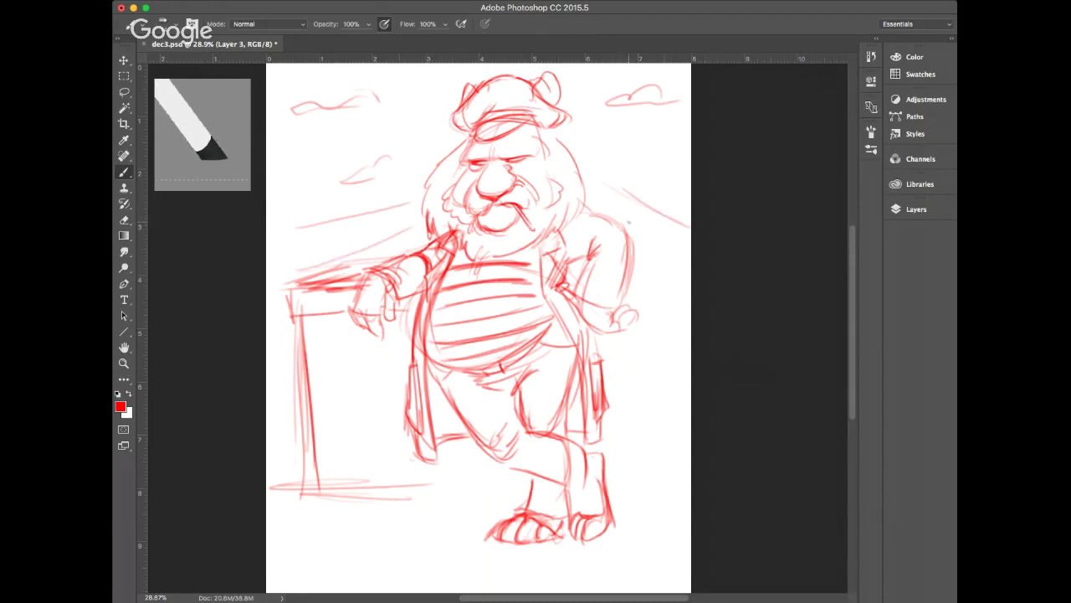
left_click_drag(628, 222, 689, 249)
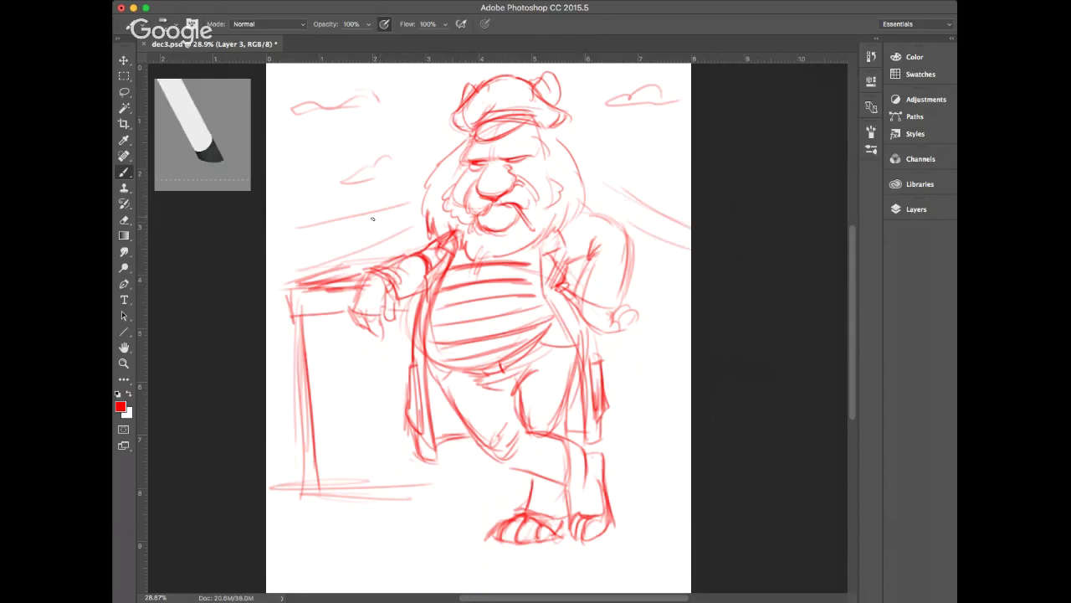
Sketch a parrot's head above the table with a large round eye, hooked beak, neck line and crest feathers
mouse_move(346, 185)
left_mouse_down()
mouse_move(356, 200)
mouse_move(372, 170)
mouse_move(352, 192)
mouse_move(397, 164)
mouse_move(385, 195)
mouse_move(371, 187)
mouse_move(385, 198)
mouse_move(362, 174)
mouse_move(369, 159)
mouse_move(362, 173)
left_mouse_up()
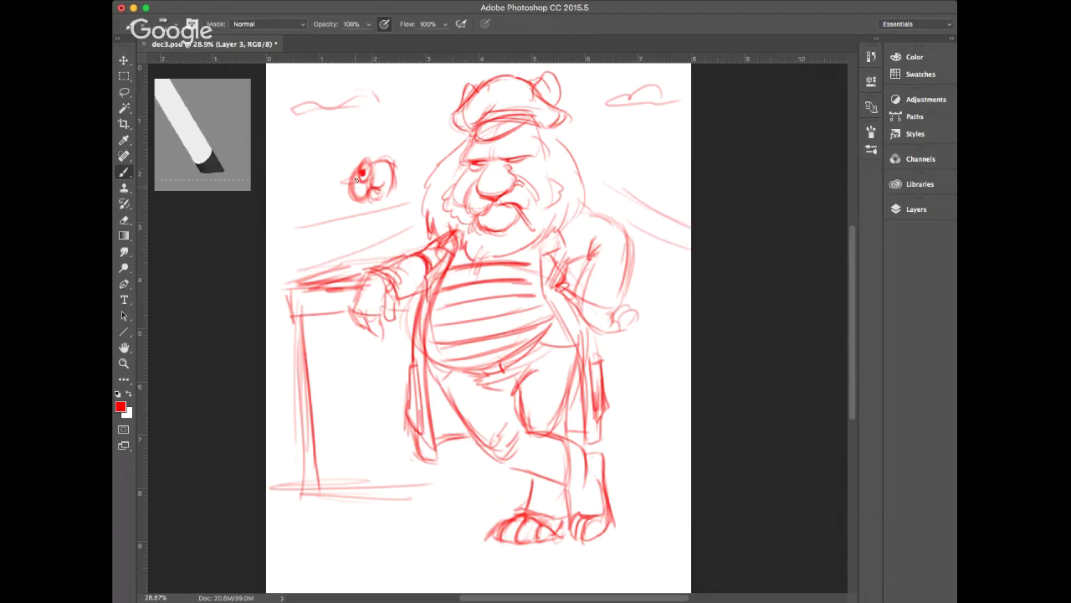
mouse_move(372, 185)
left_mouse_down()
mouse_move(386, 200)
mouse_move(371, 195)
mouse_move(380, 190)
left_mouse_up()
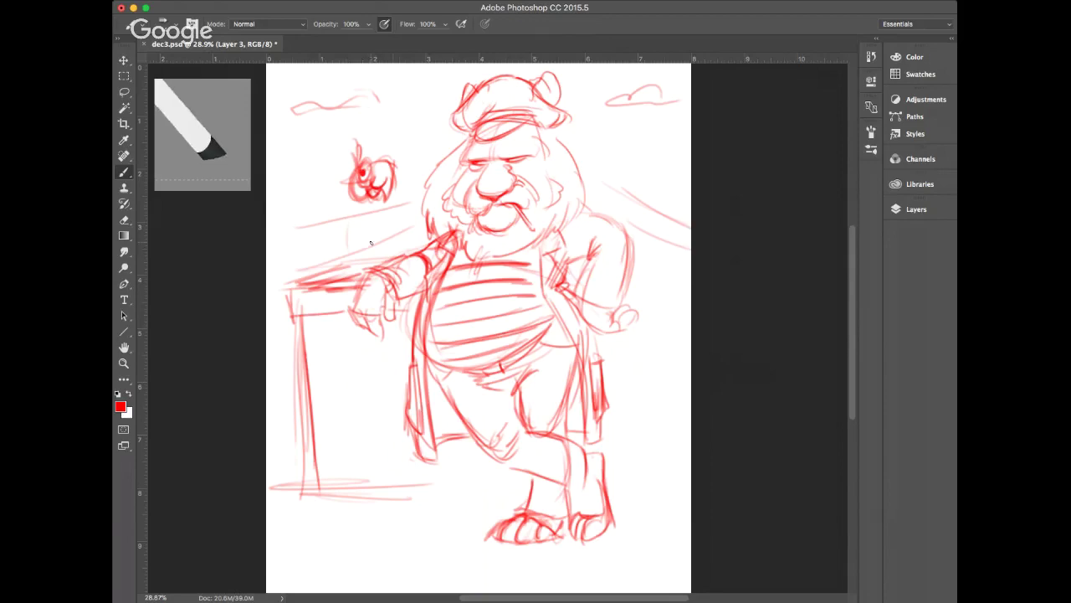
mouse_move(365, 203)
left_mouse_down()
mouse_move(355, 173)
mouse_move(354, 196)
mouse_move(354, 174)
mouse_move(351, 201)
left_mouse_up()
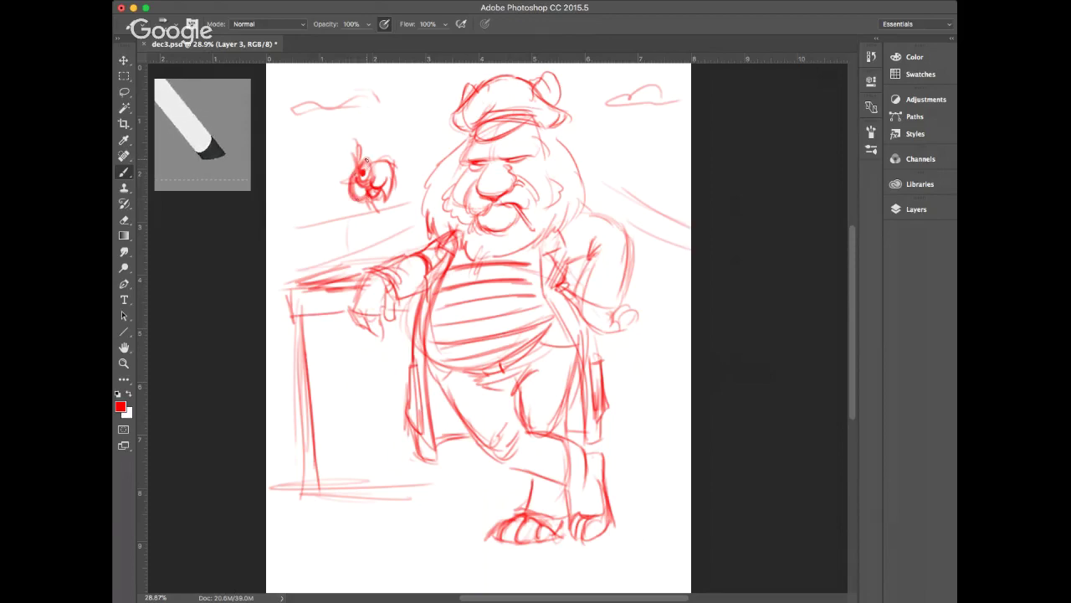
left_click_drag(357, 160, 331, 173)
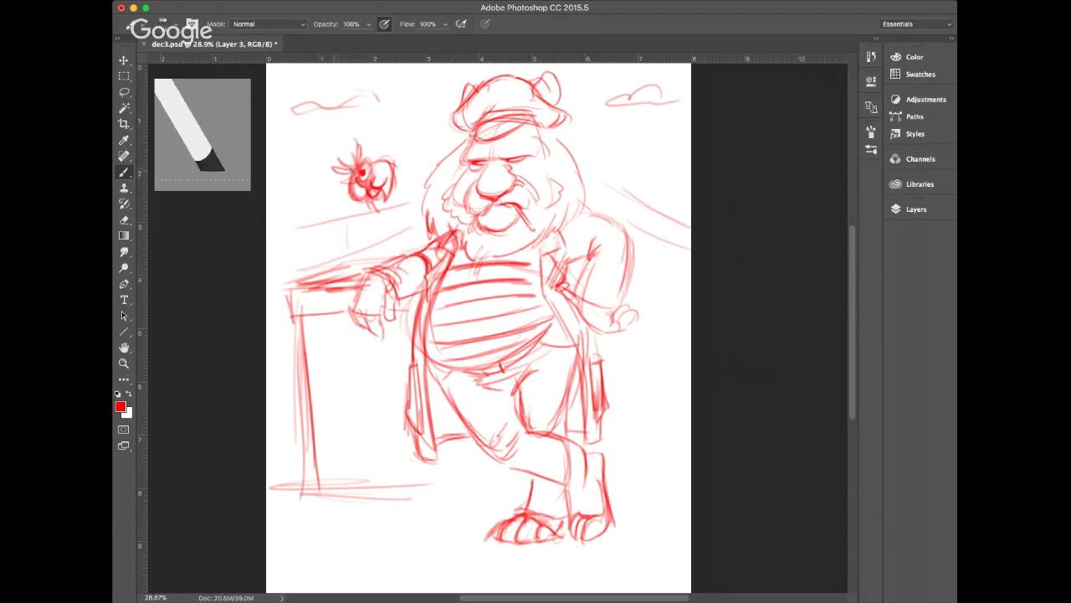
Erase the upright feather strokes on top of the parrot's head and switch back to the Brush tool
left_click(123, 364)
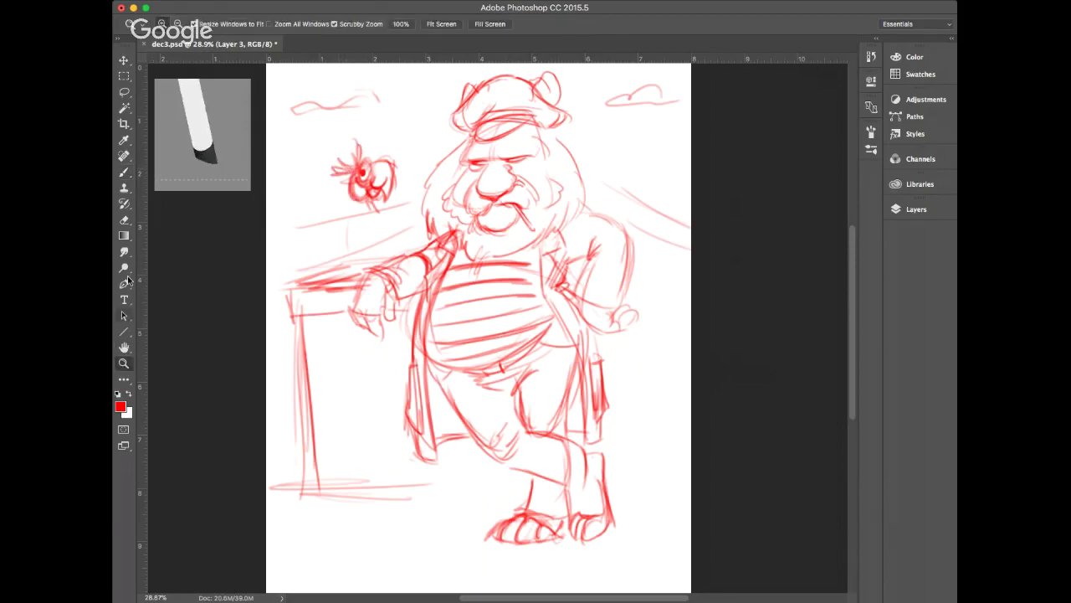
left_click(123, 236)
left_click(123, 220)
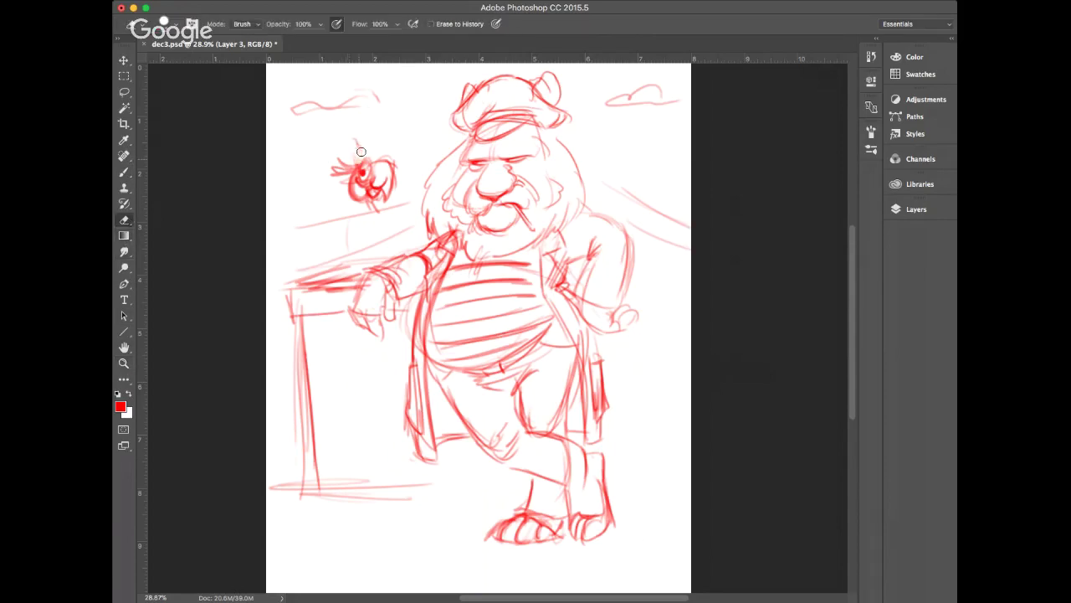
left_click(132, 170)
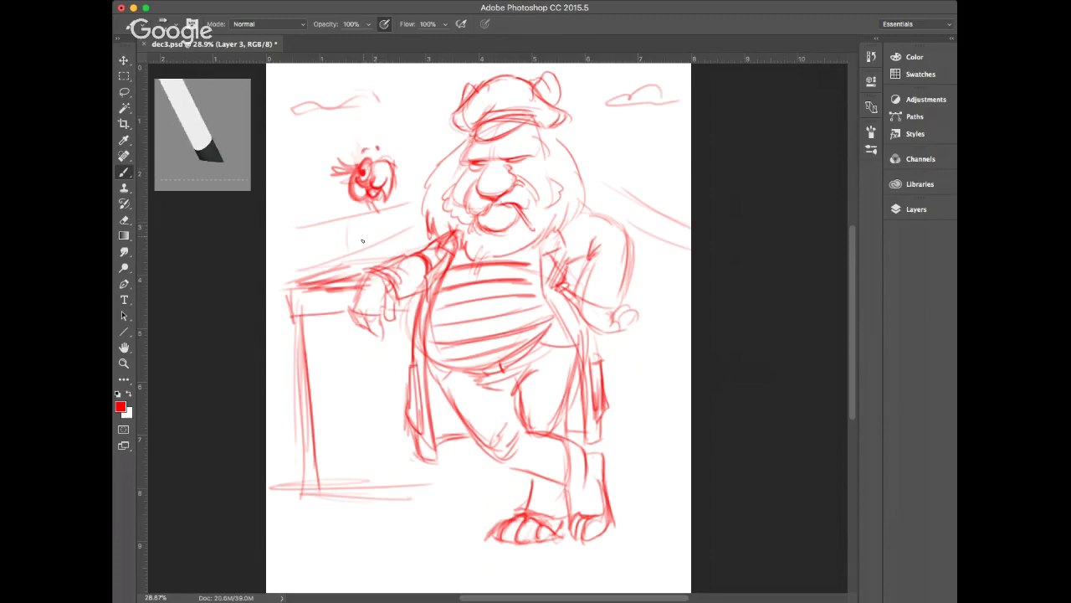
Draw the parrot's body, wing, legs and tail feathers perched on the table, and darken the tabletop beneath it
mouse_move(364, 218)
left_mouse_down()
mouse_move(343, 240)
mouse_move(392, 231)
mouse_move(378, 235)
left_mouse_up()
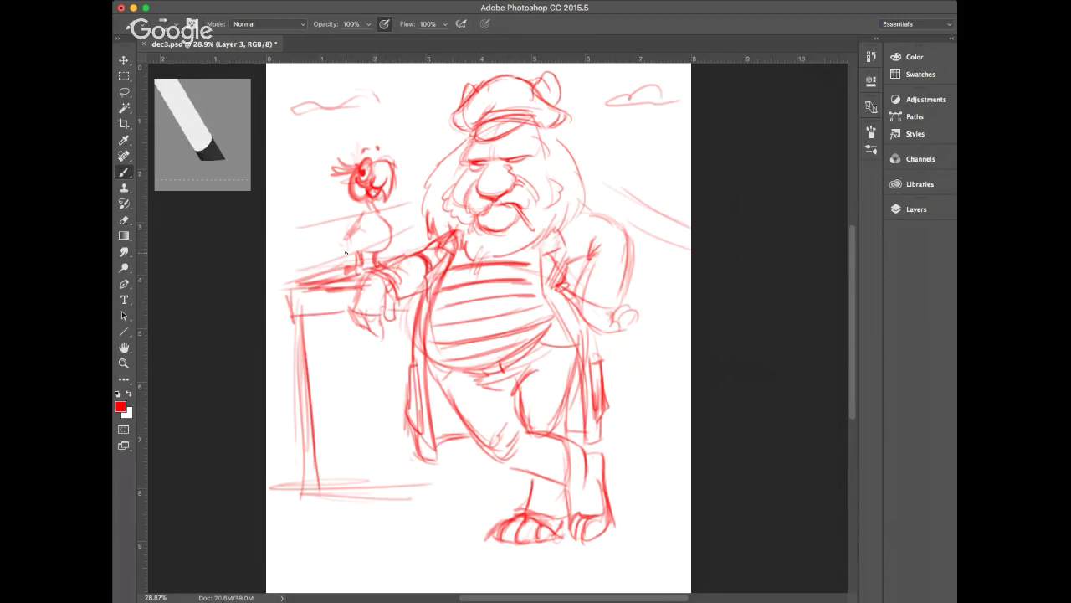
mouse_move(313, 261)
left_mouse_down()
mouse_move(350, 245)
mouse_move(309, 270)
mouse_move(350, 255)
mouse_move(363, 215)
mouse_move(359, 237)
mouse_move(355, 228)
mouse_move(343, 242)
mouse_move(374, 210)
mouse_move(363, 212)
mouse_move(382, 219)
mouse_move(384, 246)
mouse_move(373, 260)
left_mouse_up()
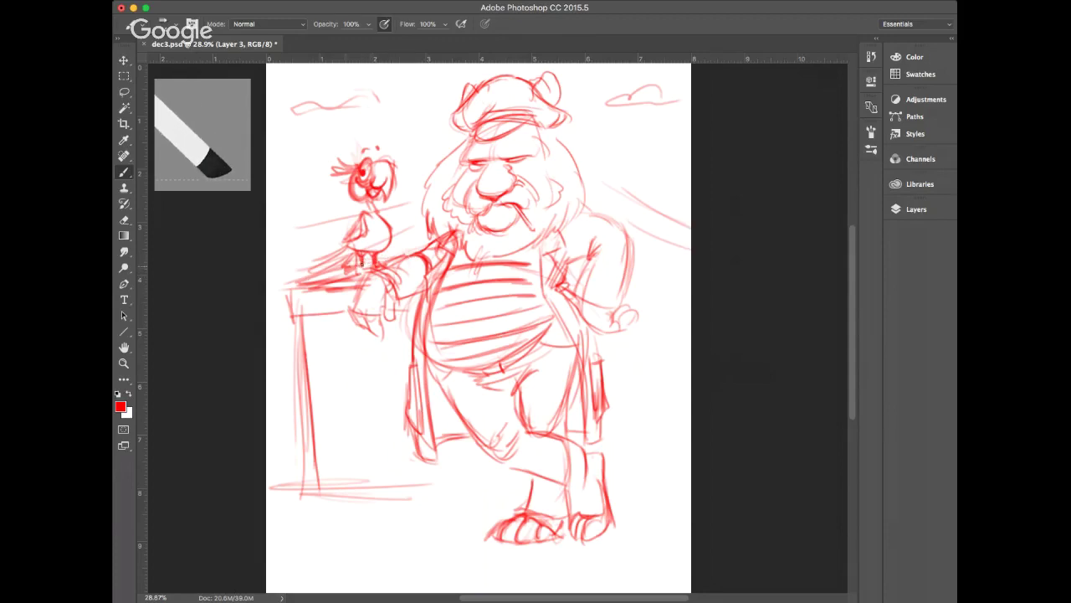
mouse_move(337, 270)
left_mouse_down()
mouse_move(309, 278)
mouse_move(358, 280)
mouse_move(321, 298)
mouse_move(354, 288)
mouse_move(302, 291)
mouse_move(333, 272)
mouse_move(308, 280)
mouse_move(343, 285)
mouse_move(314, 296)
mouse_move(288, 289)
mouse_move(292, 318)
mouse_move(349, 310)
left_mouse_up()
mouse_move(294, 289)
left_mouse_down()
mouse_move(357, 266)
mouse_move(329, 261)
mouse_move(336, 253)
mouse_move(315, 269)
mouse_move(353, 265)
left_mouse_up()
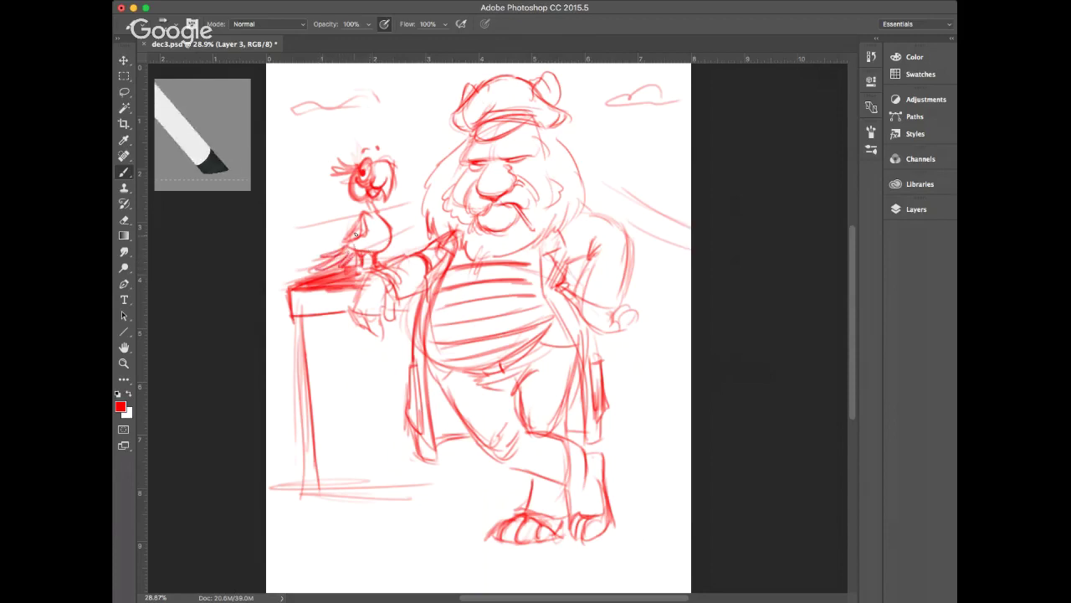
Add a stroke to the parrot's wing, and darken the table's leg and the ground line beneath the table
left_click_drag(356, 221, 346, 248)
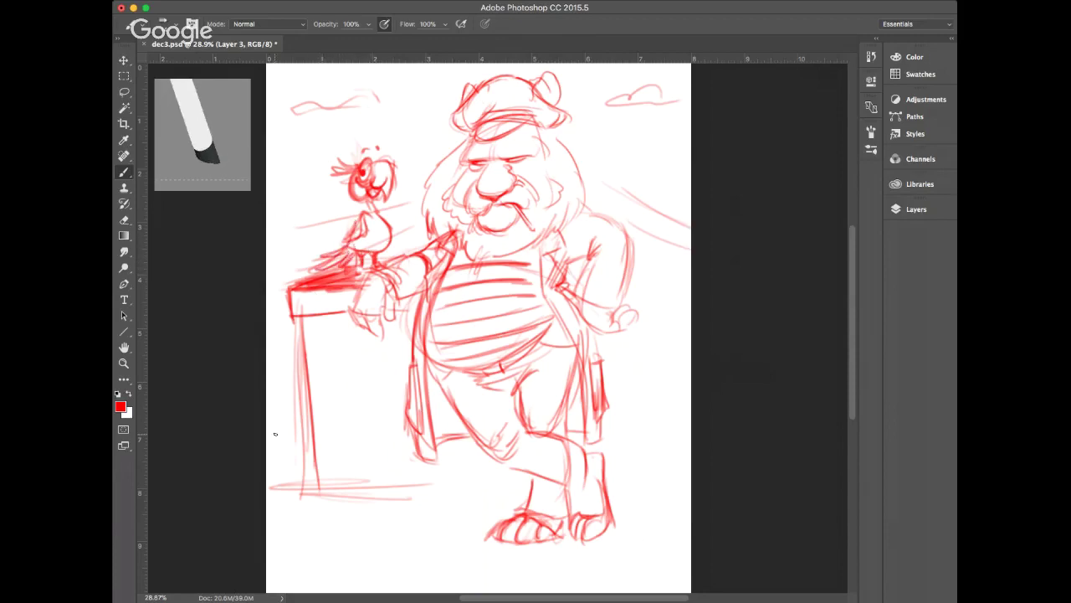
left_click_drag(299, 323, 301, 477)
left_click_drag(300, 373, 311, 485)
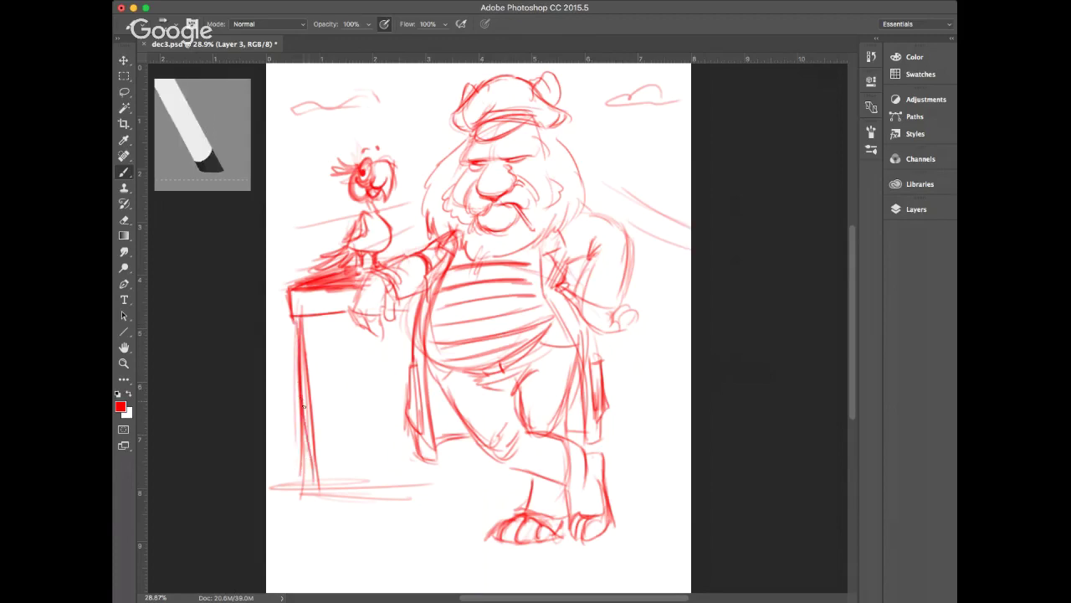
mouse_move(303, 402)
left_mouse_down()
mouse_move(309, 467)
mouse_move(324, 473)
mouse_move(308, 489)
mouse_move(388, 488)
left_mouse_up()
mouse_move(303, 489)
left_mouse_down()
mouse_move(403, 486)
mouse_move(351, 489)
mouse_move(386, 483)
left_mouse_up()
mouse_move(301, 437)
left_mouse_down()
mouse_move(306, 497)
mouse_move(375, 490)
left_mouse_up()
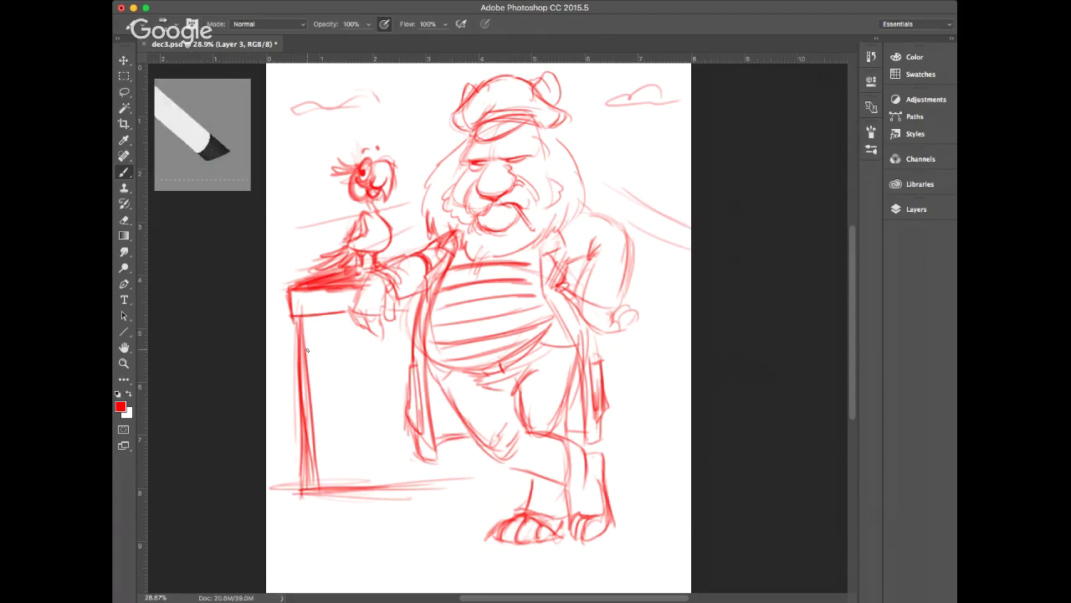
Hatch the tabletop's front edge and the area beneath the table with diagonal shading strokes
mouse_move(306, 289)
left_mouse_down()
mouse_move(293, 305)
mouse_move(326, 288)
mouse_move(303, 310)
mouse_move(347, 314)
left_mouse_up()
left_click_drag(308, 366, 369, 337)
left_click_drag(315, 393, 344, 371)
left_click_drag(318, 406, 341, 388)
left_click_drag(315, 425, 343, 400)
left_click_drag(316, 445, 335, 428)
left_click_drag(318, 465, 333, 452)
left_click_drag(318, 489, 328, 482)
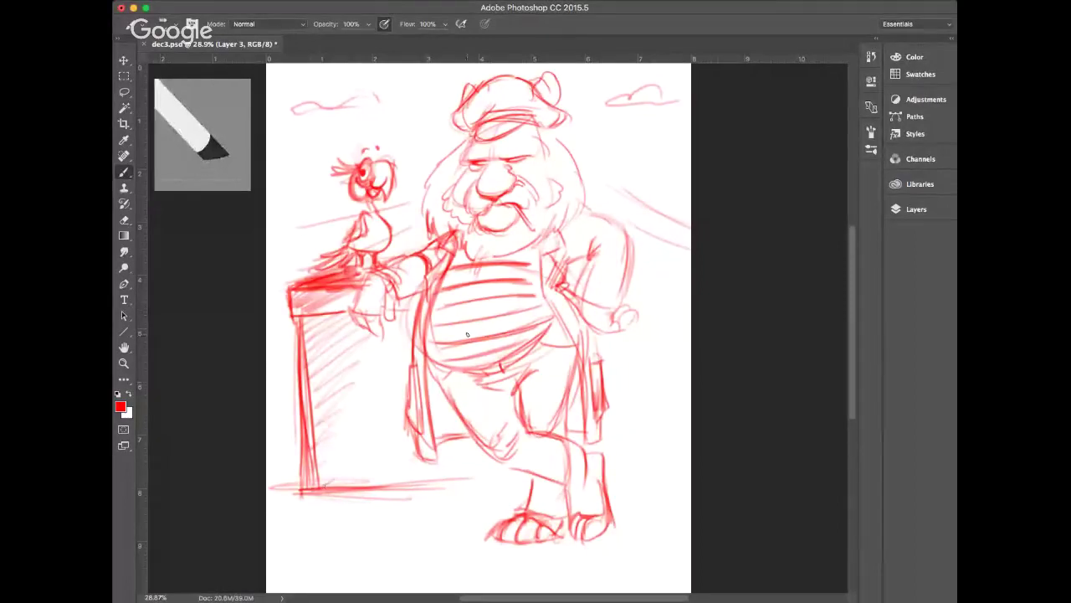
Sketch small clouds in the sky on both sides of the captain and save the document
left_click_drag(616, 151, 658, 149)
mouse_move(619, 146)
left_mouse_down()
mouse_move(614, 159)
mouse_move(646, 161)
left_mouse_up()
mouse_move(268, 171)
left_mouse_down()
mouse_move(320, 189)
mouse_move(311, 194)
left_mouse_up()
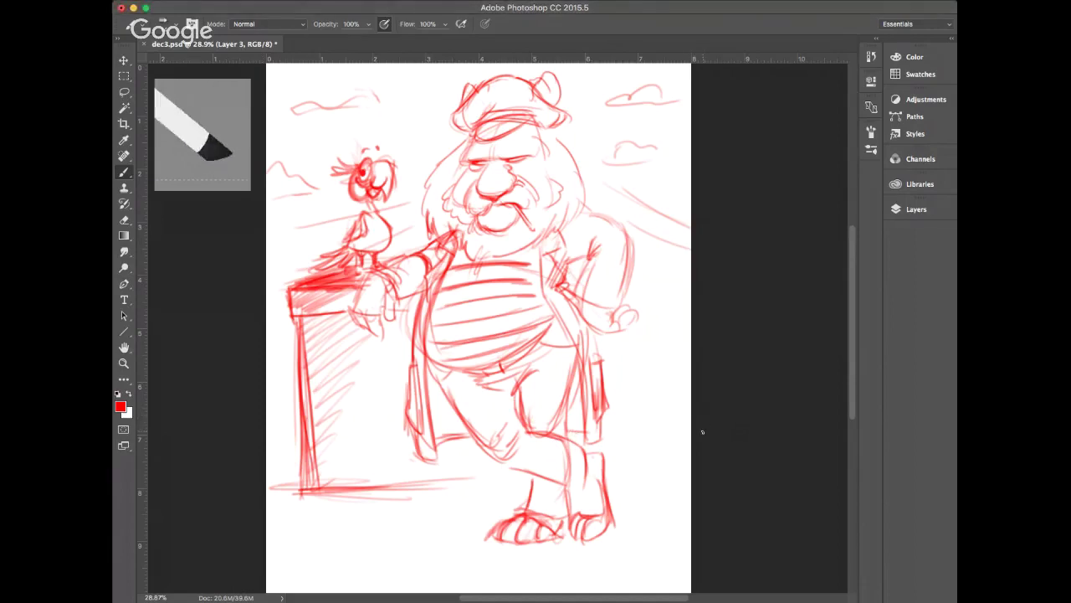
key("super+s")
Add short vertical lines below the coat hem for the table's far edge and thicken the base line under the table
left_click_drag(457, 448, 460, 484)
left_click_drag(463, 444, 466, 481)
left_click_drag(296, 494, 469, 482)
left_click_drag(382, 491, 460, 486)
left_click_drag(301, 494, 439, 491)
left_click_drag(305, 494, 390, 491)
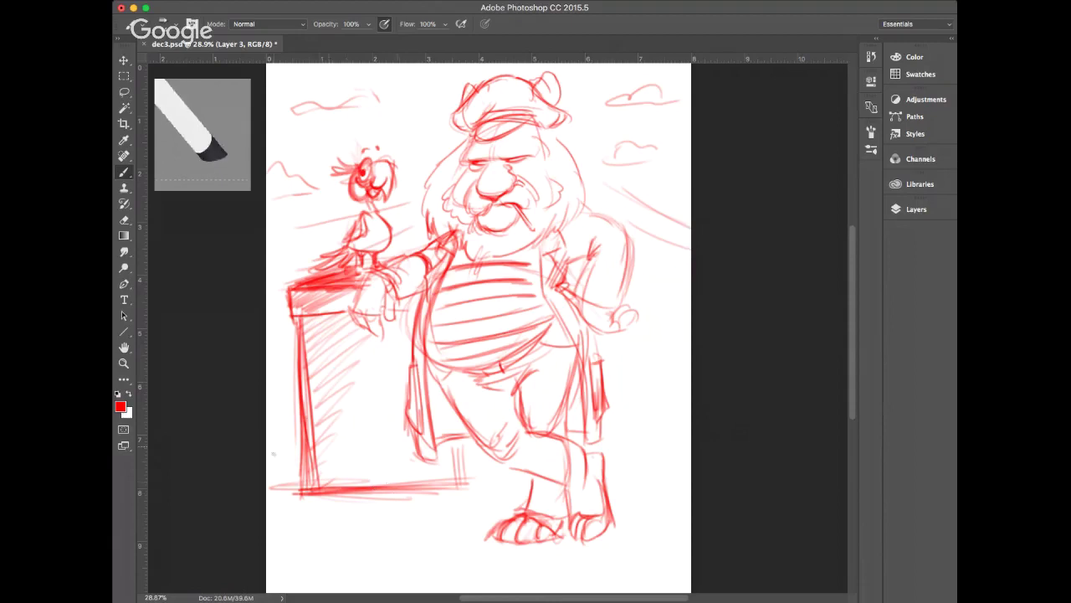
Sketch a ship's wheel with a rim and protruding handles behind the parrot and table, and save the document
mouse_move(276, 292)
left_mouse_down()
mouse_move(295, 245)
mouse_move(333, 226)
mouse_move(303, 219)
mouse_move(311, 205)
left_mouse_up()
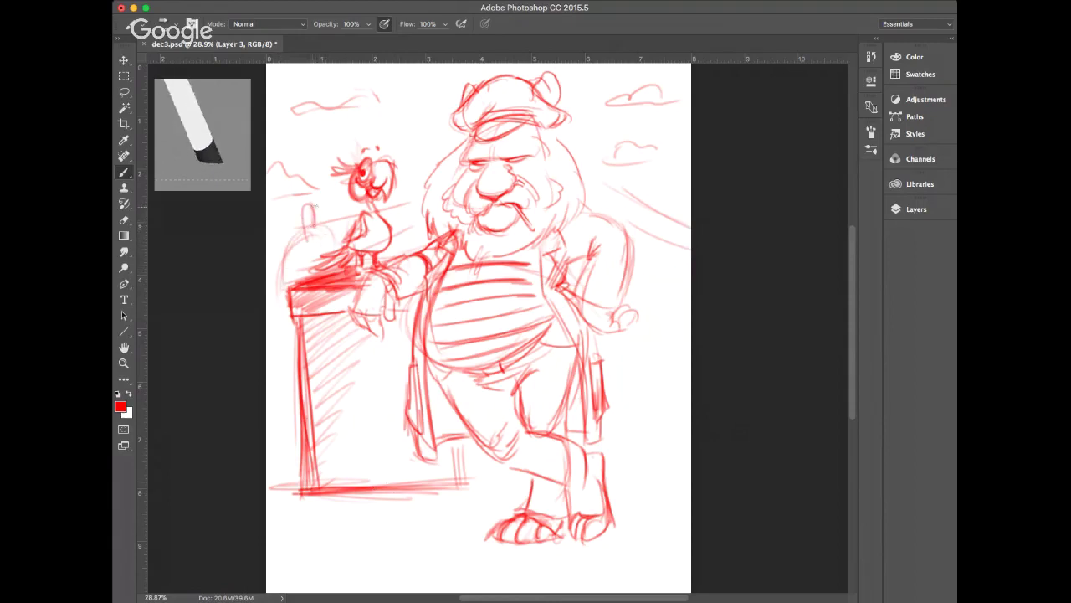
left_click_drag(335, 242, 330, 221)
mouse_move(276, 256)
left_mouse_down()
mouse_move(322, 215)
mouse_move(310, 216)
left_mouse_up()
mouse_move(271, 286)
left_mouse_down()
mouse_move(328, 241)
mouse_move(299, 236)
mouse_move(307, 194)
mouse_move(298, 219)
left_mouse_up()
mouse_move(281, 263)
left_mouse_down()
mouse_move(308, 263)
mouse_move(288, 249)
mouse_move(318, 245)
mouse_move(306, 238)
mouse_move(306, 253)
mouse_move(308, 243)
mouse_move(272, 268)
mouse_move(343, 238)
left_mouse_up()
mouse_move(273, 320)
left_mouse_down()
mouse_move(282, 298)
mouse_move(272, 252)
left_mouse_up()
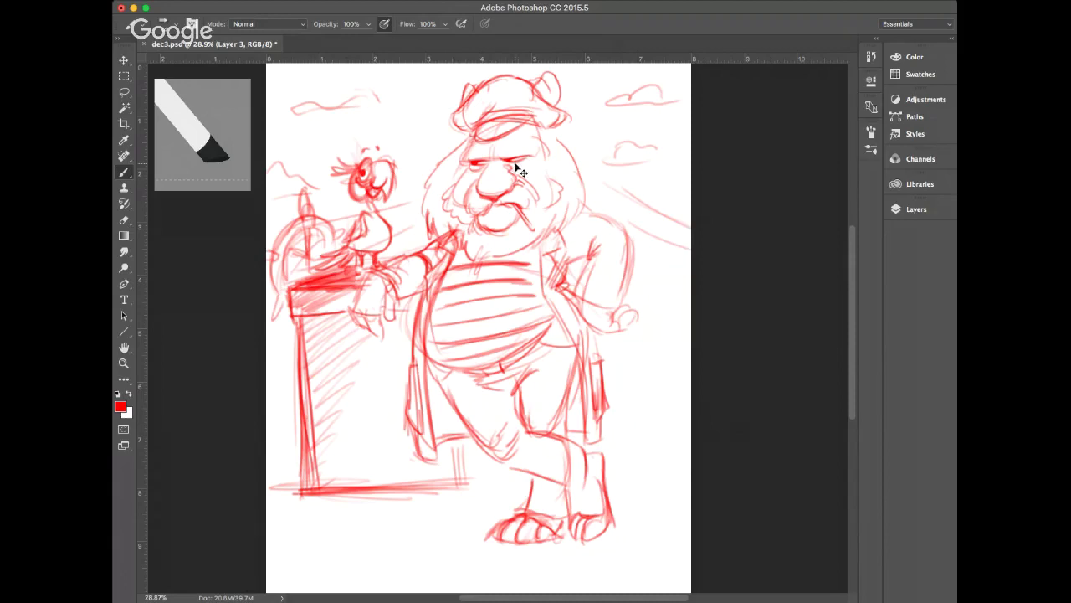
key("super+s")
Create a new layer above the captain sketch and fill it with white as a blank drawing surface
key("super+alt+shift+n")
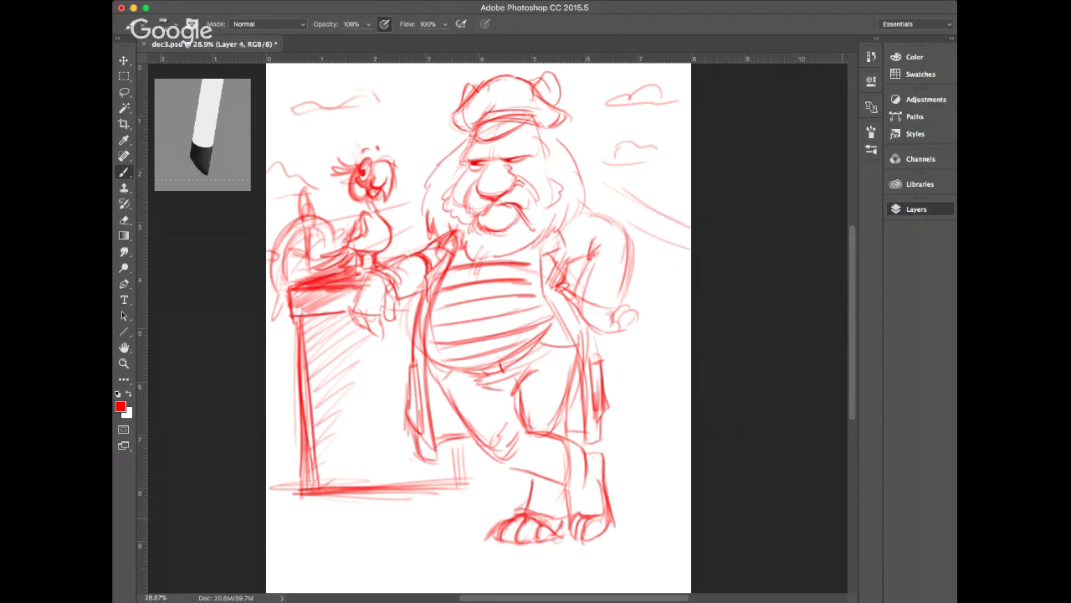
key("super+BackSpace")
left_click(865, 204)
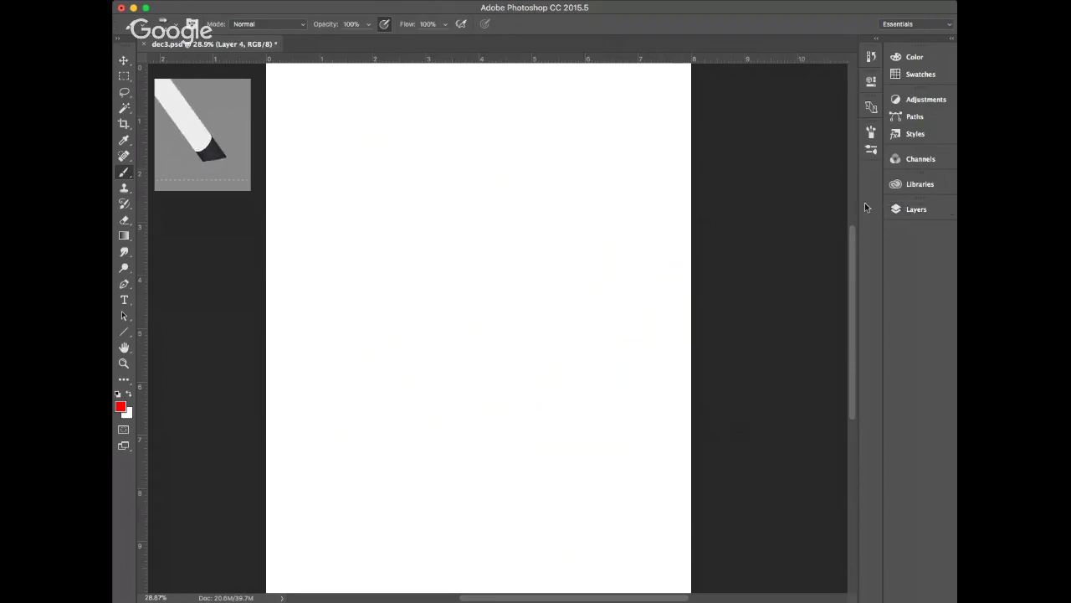
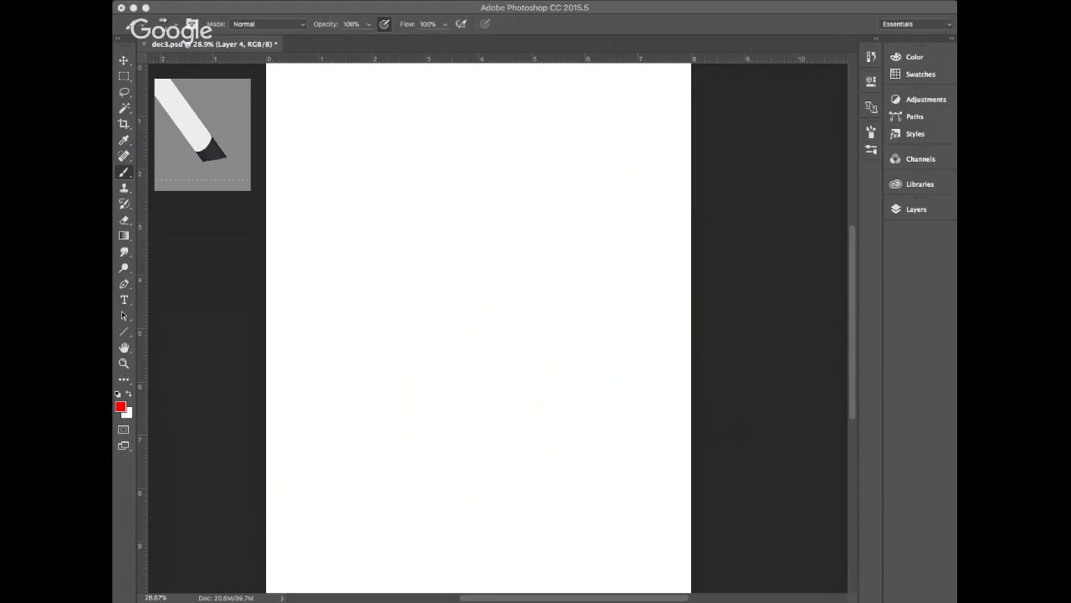
left_click(452, 240)
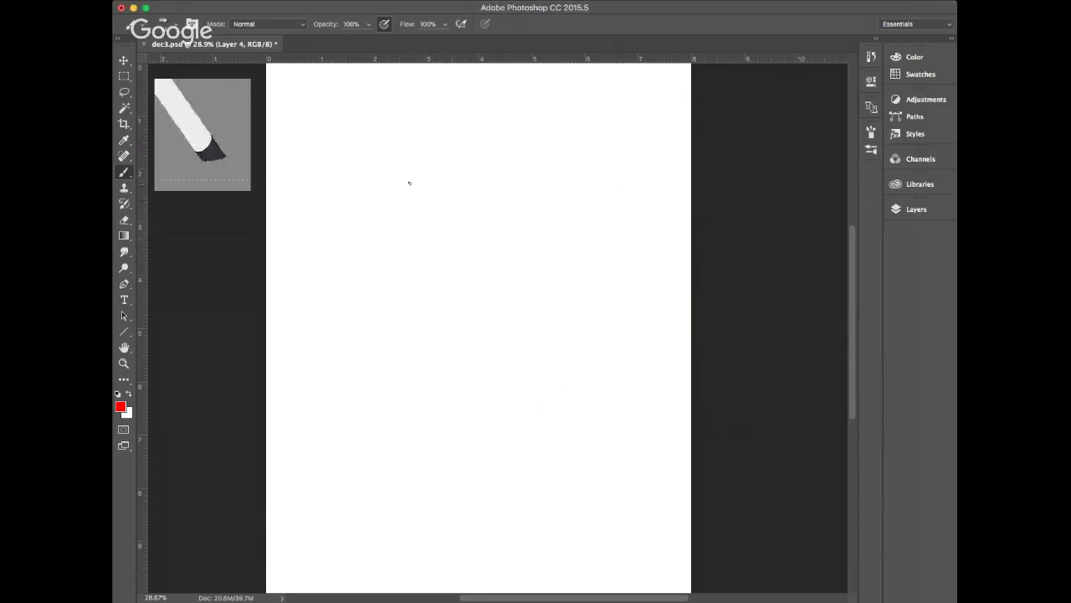
Sketch a dog's head on the upper page with a domed outline, rounded muzzle, large oval nose and tall eyes
mouse_move(391, 220)
left_mouse_down()
mouse_move(407, 183)
mouse_move(462, 176)
mouse_move(452, 171)
mouse_move(414, 179)
mouse_move(384, 252)
mouse_move(460, 253)
mouse_move(415, 260)
mouse_move(509, 233)
left_mouse_up()
left_click_drag(466, 188, 505, 221)
mouse_move(410, 235)
left_mouse_down()
mouse_move(461, 205)
mouse_move(474, 211)
left_mouse_up()
left_click_drag(438, 211, 422, 260)
left_click_drag(456, 209, 475, 248)
mouse_move(411, 198)
left_mouse_down()
mouse_move(409, 228)
mouse_move(426, 204)
mouse_move(425, 231)
left_mouse_up()
mouse_move(442, 187)
left_mouse_down()
mouse_move(457, 208)
mouse_move(456, 182)
mouse_move(468, 209)
mouse_move(446, 234)
mouse_move(431, 215)
mouse_move(452, 211)
mouse_move(452, 227)
mouse_move(419, 233)
mouse_move(443, 233)
mouse_move(454, 216)
left_mouse_up()
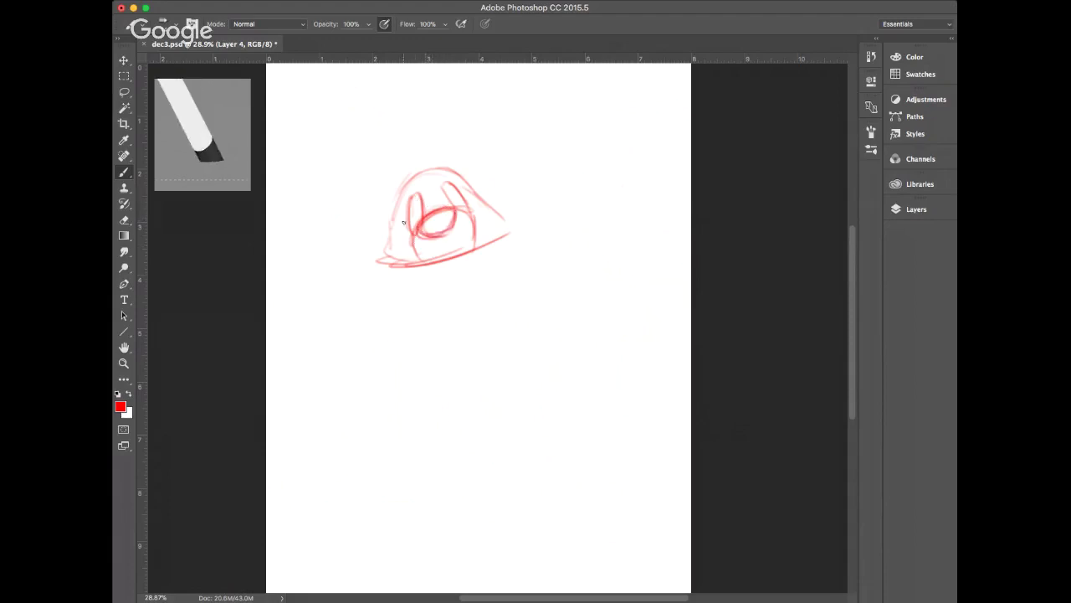
Add a brow, nose shading and the first strokes of an open mouth below the dog's muzzle
mouse_move(413, 206)
left_mouse_down()
mouse_move(409, 216)
mouse_move(466, 189)
left_mouse_up()
mouse_move(423, 230)
left_mouse_down()
mouse_move(452, 215)
mouse_move(449, 230)
mouse_move(424, 229)
mouse_move(444, 221)
mouse_move(437, 235)
left_mouse_up()
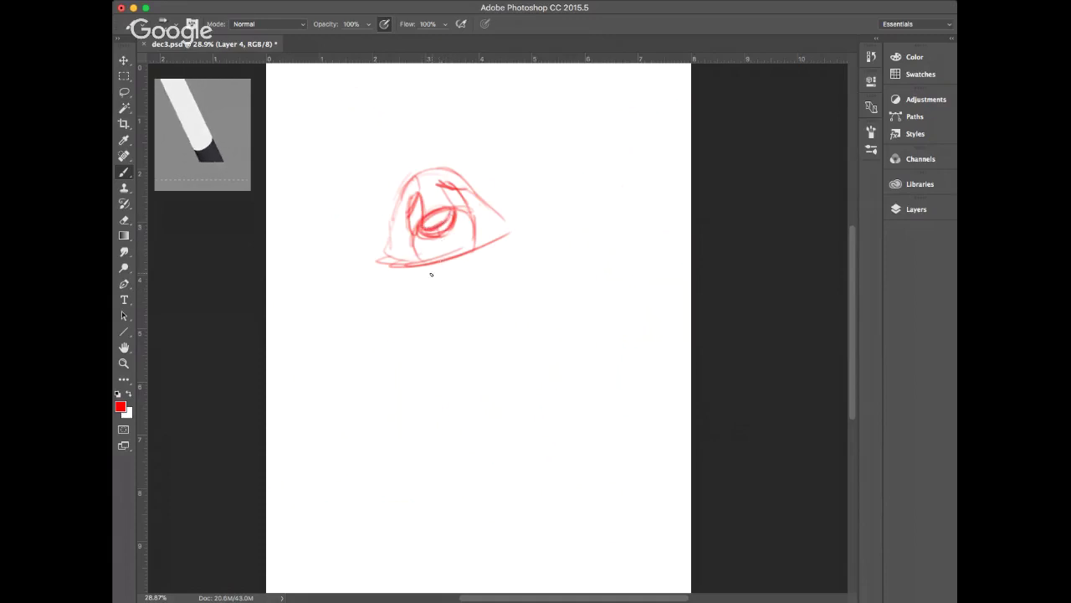
mouse_move(439, 248)
left_mouse_down()
mouse_move(430, 275)
mouse_move(447, 248)
mouse_move(464, 260)
mouse_move(465, 226)
mouse_move(443, 274)
mouse_move(424, 249)
mouse_move(422, 270)
mouse_move(421, 252)
mouse_move(428, 282)
mouse_move(447, 275)
mouse_move(431, 297)
mouse_move(466, 293)
left_mouse_up()
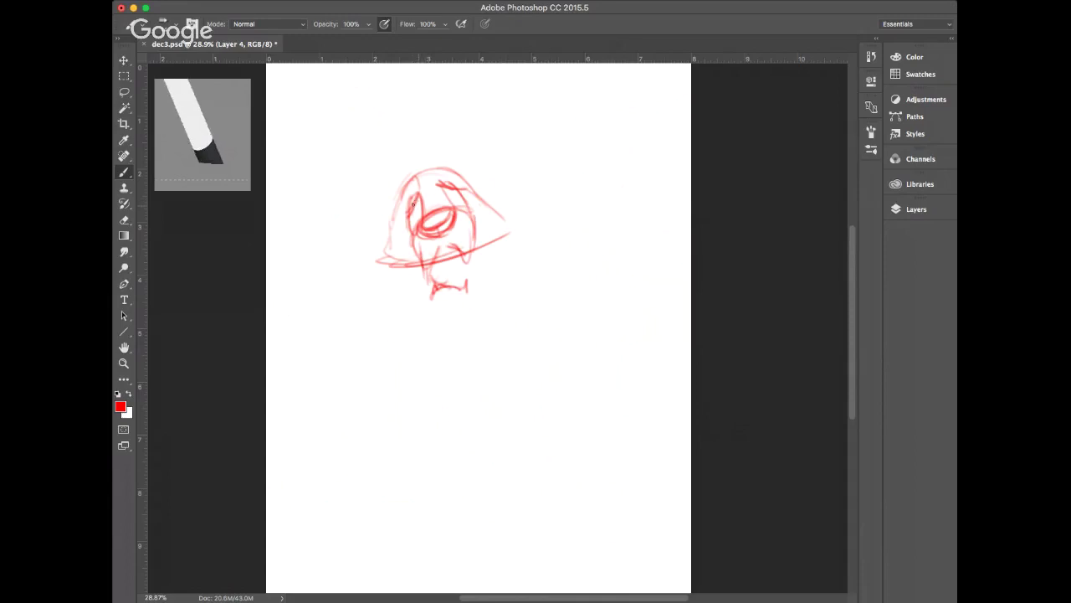
Fill in the dog's two pupils with dark dots, undoing the unwanted strokes
left_click_drag(412, 207, 413, 214)
key("super+alt+z")
key("super+alt+z")
key("super+alt+z")
key("super+alt+z")
mouse_move(411, 215)
left_mouse_down()
mouse_move(450, 196)
mouse_move(419, 199)
mouse_move(454, 192)
left_mouse_up()
key("alt+super+z")
key("alt+super+z")
Draw long floppy ears flaring out from both sides of the dog's head and a small hair tuft on top
mouse_move(386, 213)
left_mouse_down()
mouse_move(343, 249)
mouse_move(352, 279)
mouse_move(373, 277)
mouse_move(380, 262)
left_mouse_up()
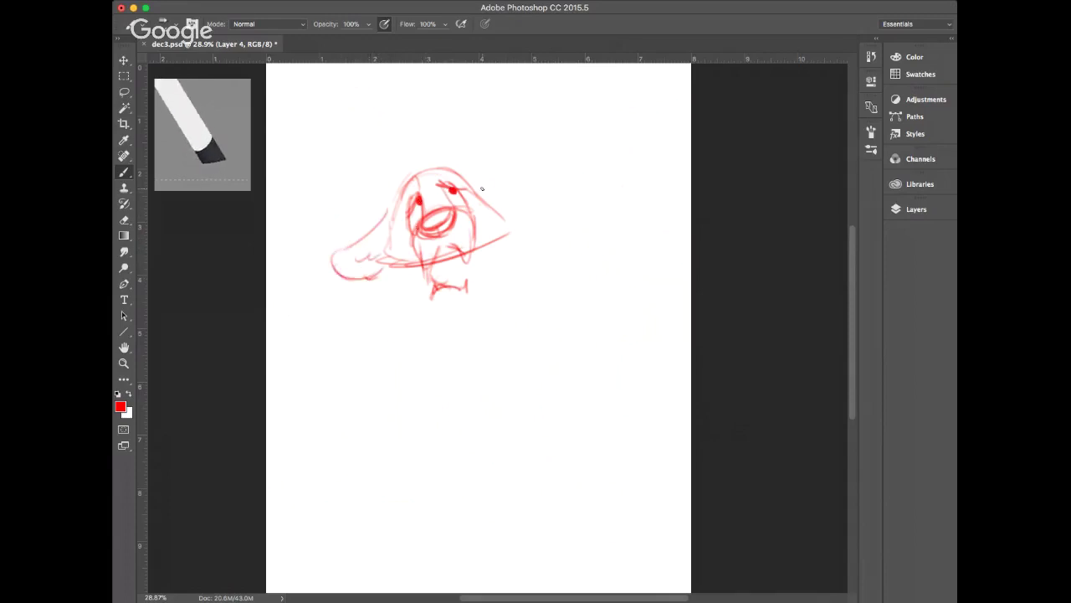
mouse_move(482, 189)
left_mouse_down()
mouse_move(552, 216)
mouse_move(512, 227)
left_mouse_up()
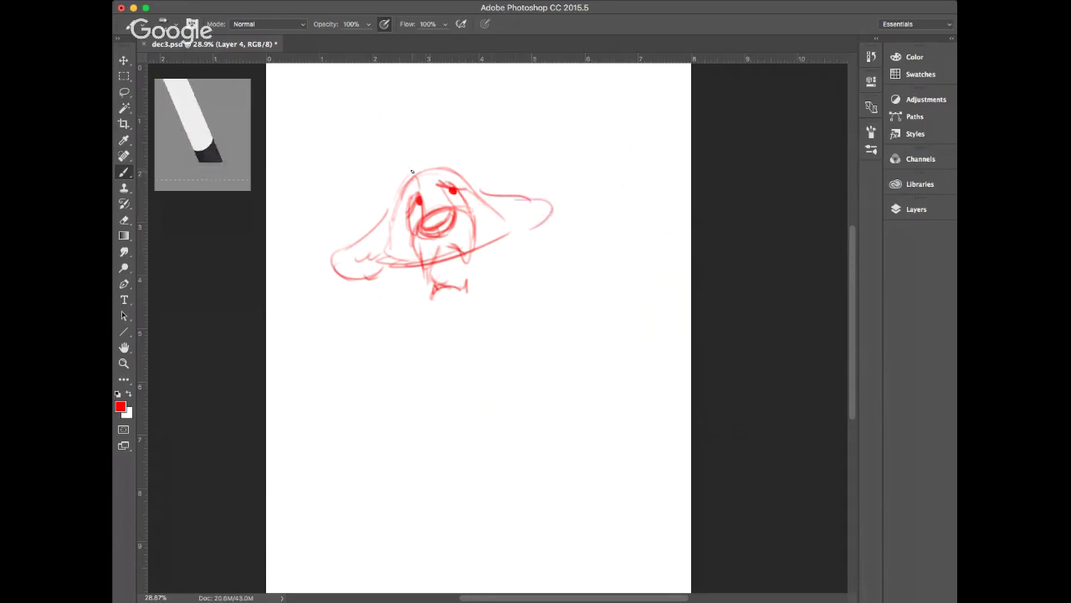
mouse_move(412, 172)
left_mouse_down()
mouse_move(420, 154)
mouse_move(423, 167)
left_mouse_up()
Build up the dog's open mouth with a lower jaw, teeth and muzzle strokes, and draw a vertical guide line for the body
mouse_move(434, 287)
left_mouse_down()
mouse_move(459, 278)
mouse_move(464, 290)
mouse_move(435, 283)
mouse_move(458, 272)
mouse_move(441, 293)
mouse_move(439, 278)
mouse_move(459, 308)
left_mouse_up()
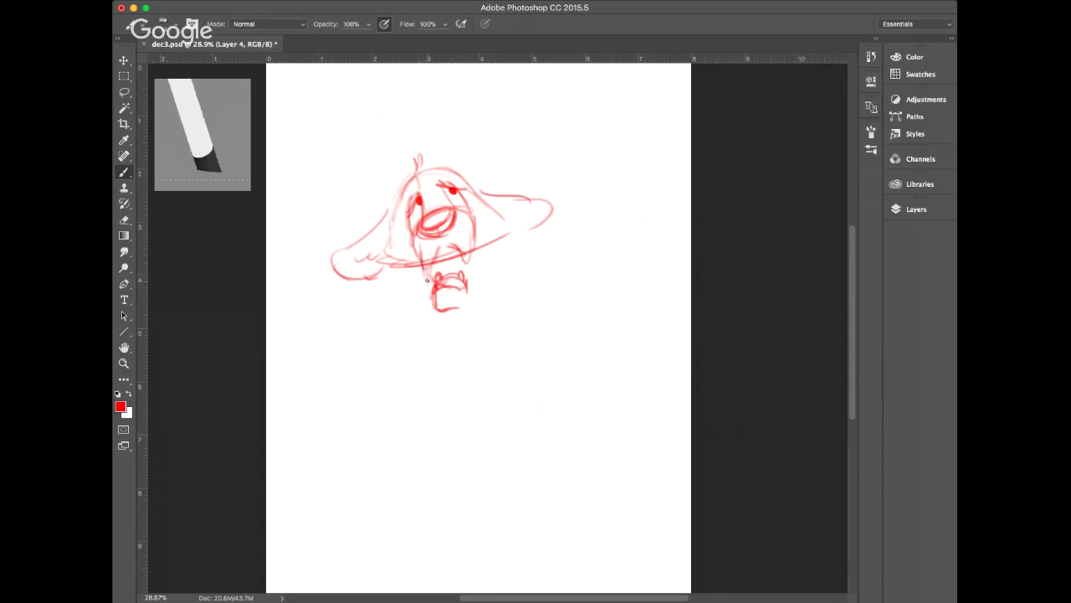
mouse_move(427, 280)
left_mouse_down()
mouse_move(428, 303)
mouse_move(433, 289)
mouse_move(466, 281)
mouse_move(465, 290)
mouse_move(462, 267)
left_mouse_up()
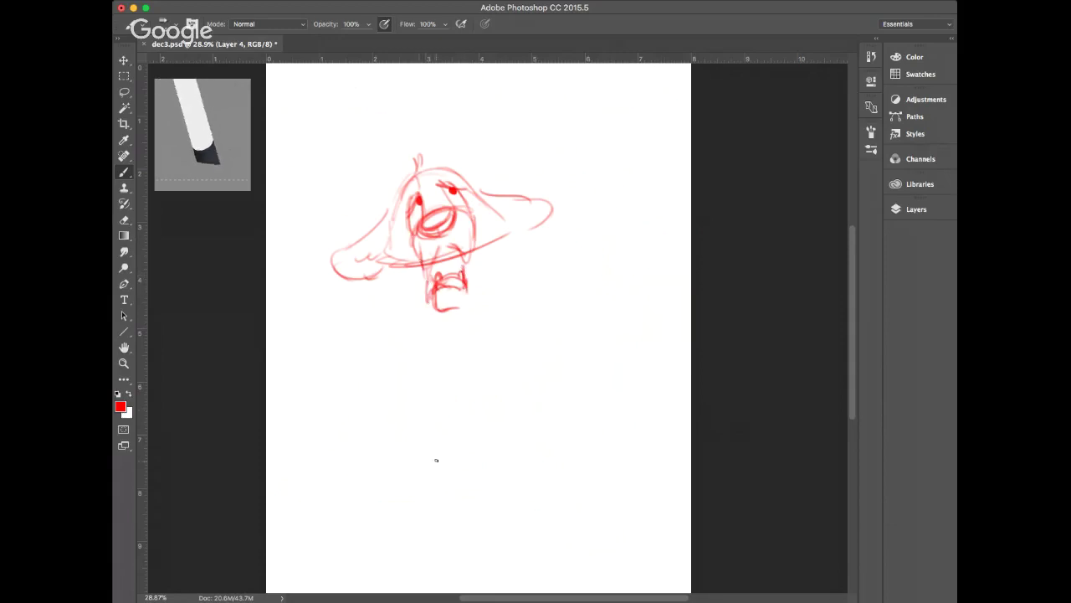
left_click_drag(413, 350, 416, 480)
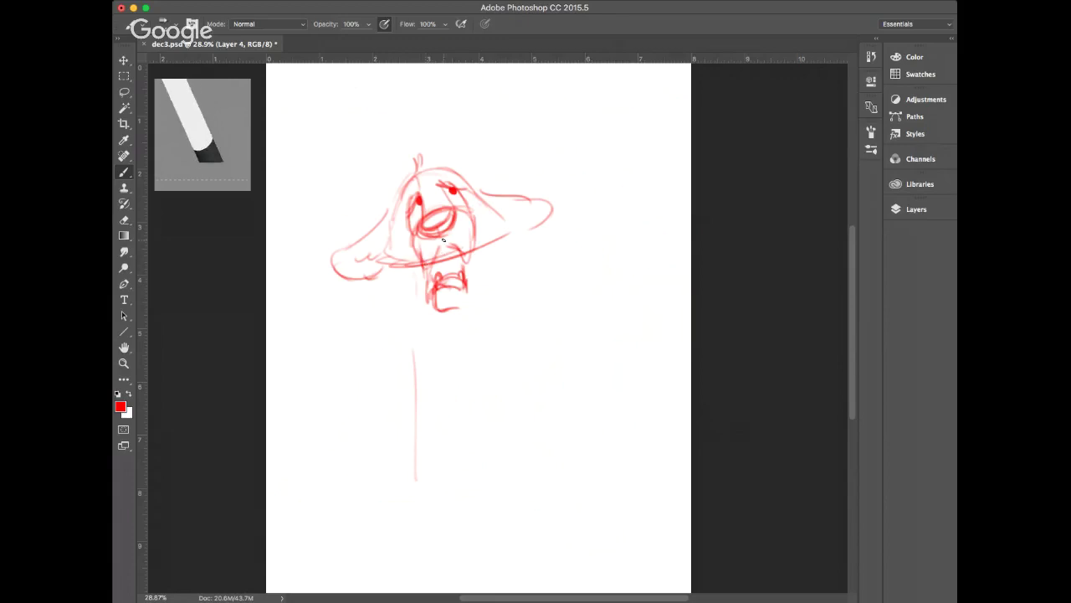
mouse_move(442, 237)
left_mouse_down()
mouse_move(439, 254)
mouse_move(463, 261)
left_mouse_up()
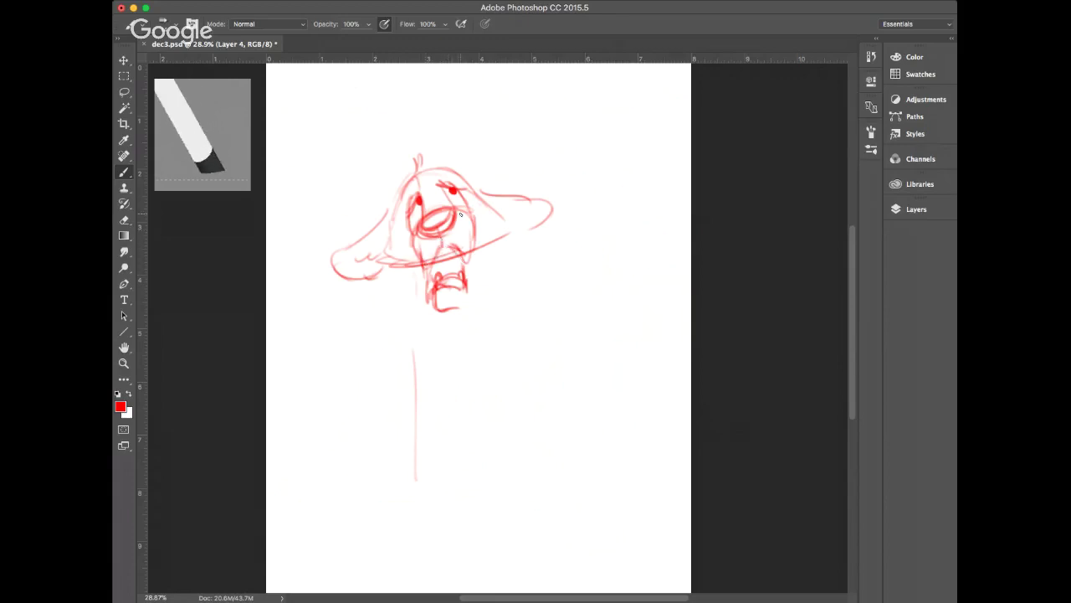
Strengthen the dog's eye and muzzle outlines and add curved strokes down both sides of the head
left_click_drag(464, 215, 474, 241)
left_click_drag(410, 214, 413, 227)
mouse_move(461, 195)
left_mouse_down()
mouse_move(461, 210)
mouse_move(391, 256)
mouse_move(395, 269)
left_mouse_up()
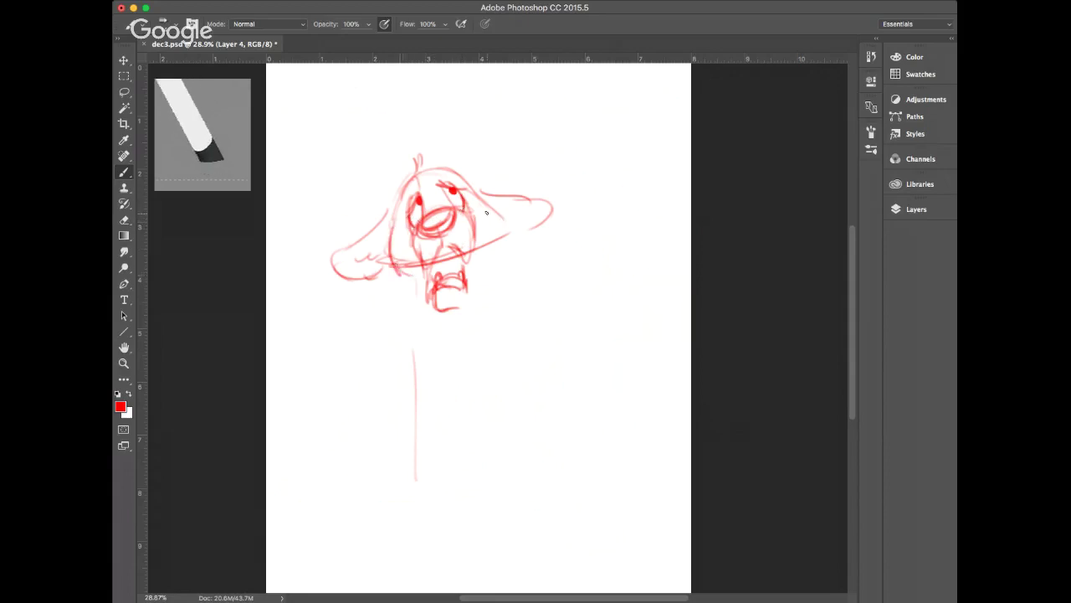
mouse_move(494, 216)
left_mouse_down()
mouse_move(498, 256)
mouse_move(489, 260)
left_mouse_up()
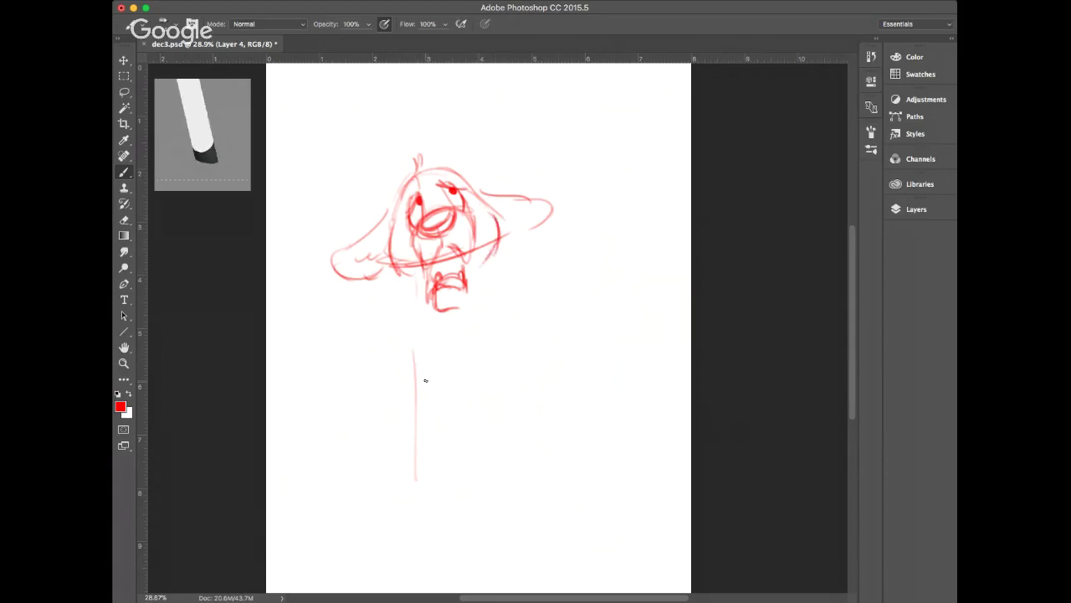
Draw the long curved sides of the dog's slim torso below the head
mouse_move(398, 316)
left_mouse_down()
mouse_move(370, 393)
mouse_move(380, 414)
left_mouse_up()
left_click_drag(453, 347, 444, 421)
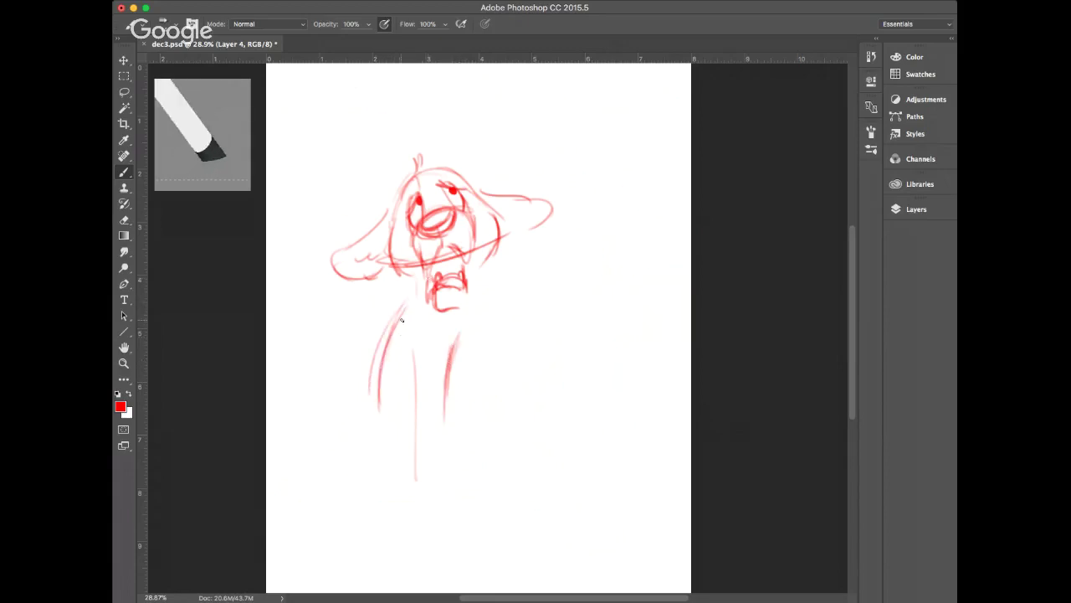
left_click_drag(412, 293, 379, 408)
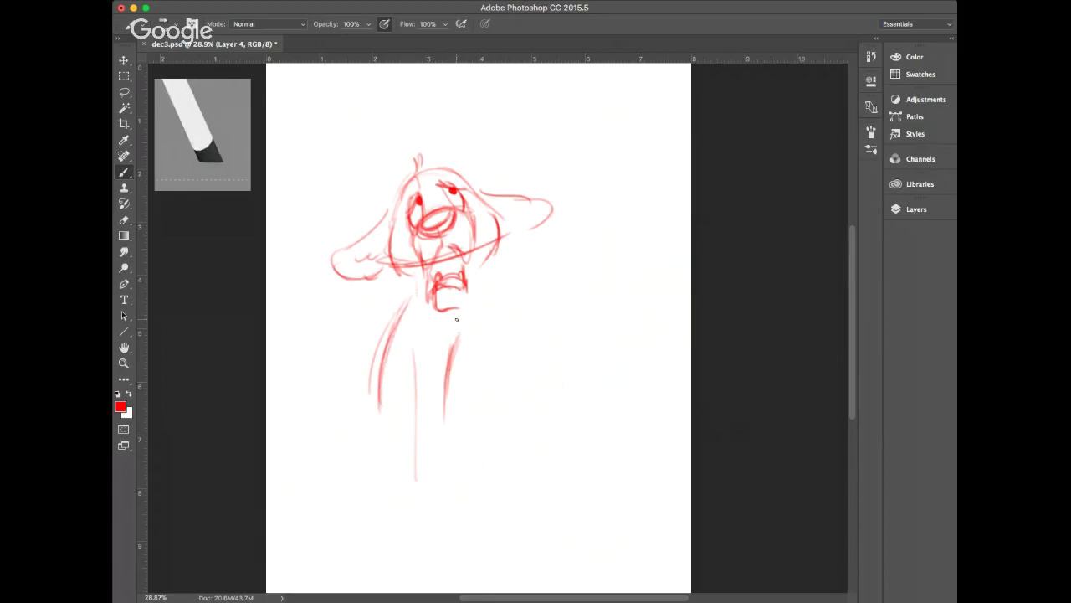
left_click_drag(459, 316, 443, 433)
Sketch the dog's two legs below the torso, ending in long feet pointing outward
left_click_drag(383, 396, 360, 505)
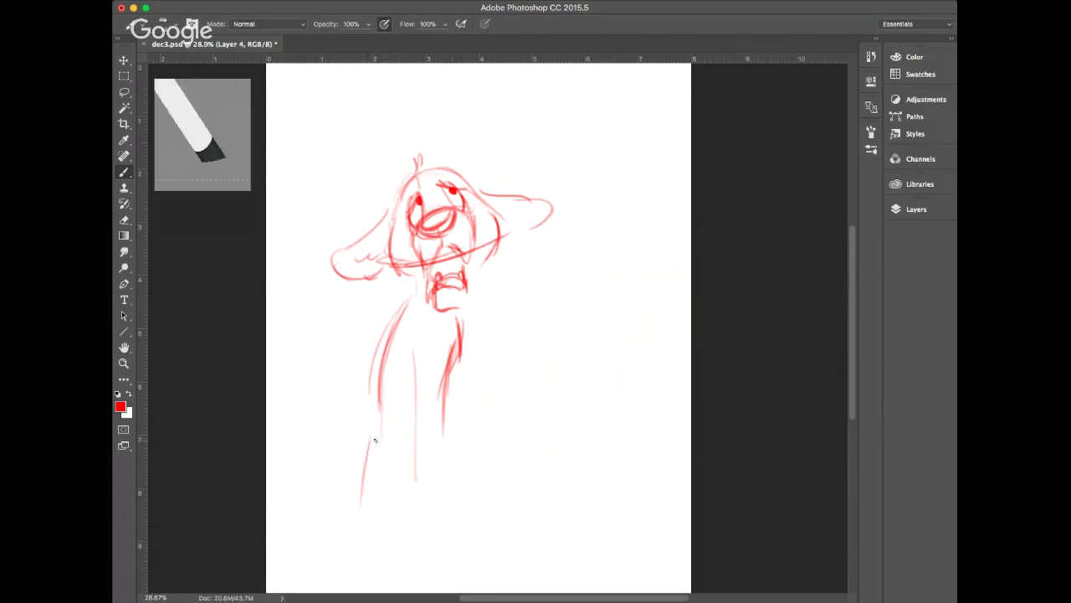
mouse_move(376, 439)
left_mouse_down()
mouse_move(358, 519)
mouse_move(362, 465)
mouse_move(361, 500)
left_mouse_up()
mouse_move(376, 406)
left_mouse_down()
mouse_move(362, 512)
mouse_move(413, 487)
mouse_move(386, 520)
left_mouse_up()
mouse_move(407, 485)
left_mouse_down()
mouse_move(410, 528)
mouse_move(381, 542)
mouse_move(374, 533)
mouse_move(324, 566)
mouse_move(375, 553)
left_mouse_up()
left_click_drag(371, 561, 400, 544)
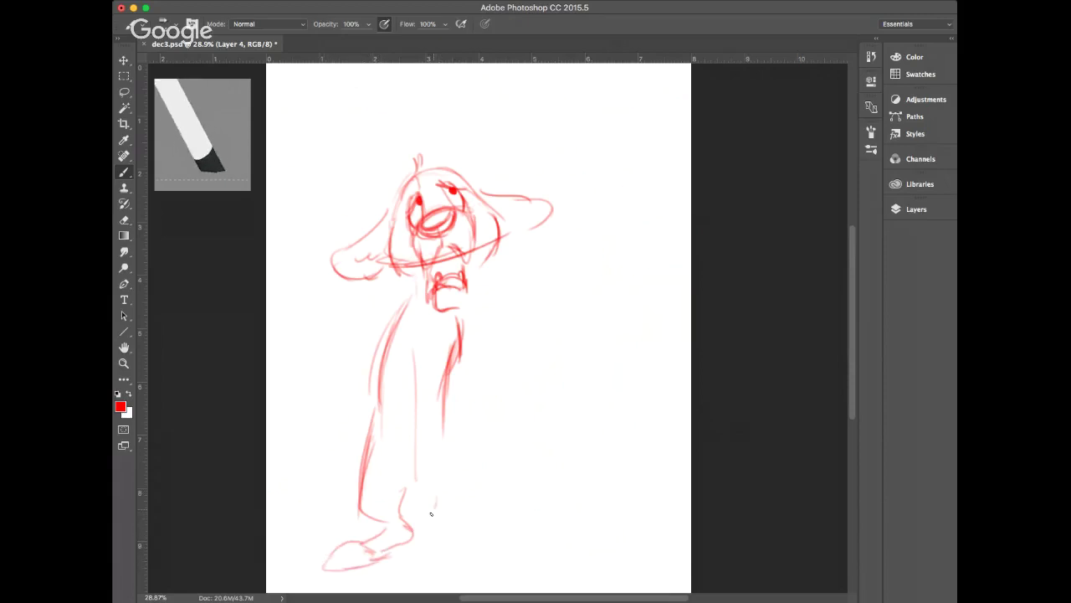
mouse_move(437, 511)
left_mouse_down()
mouse_move(438, 529)
mouse_move(474, 539)
left_mouse_up()
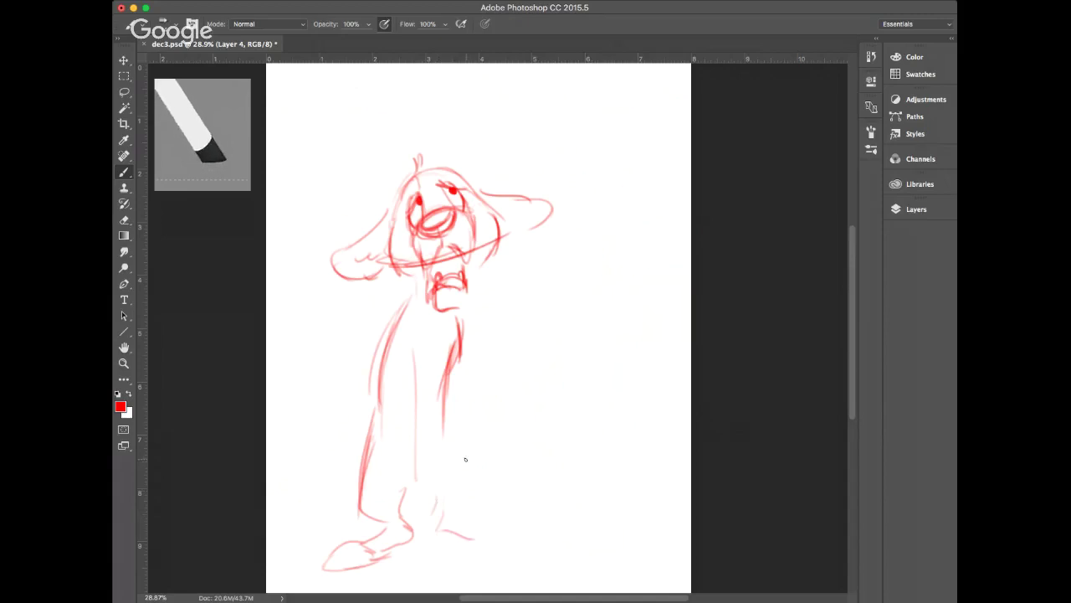
mouse_move(458, 458)
left_mouse_down()
mouse_move(474, 480)
mouse_move(466, 513)
mouse_move(508, 529)
mouse_move(472, 521)
mouse_move(521, 538)
mouse_move(480, 540)
mouse_move(507, 543)
left_mouse_up()
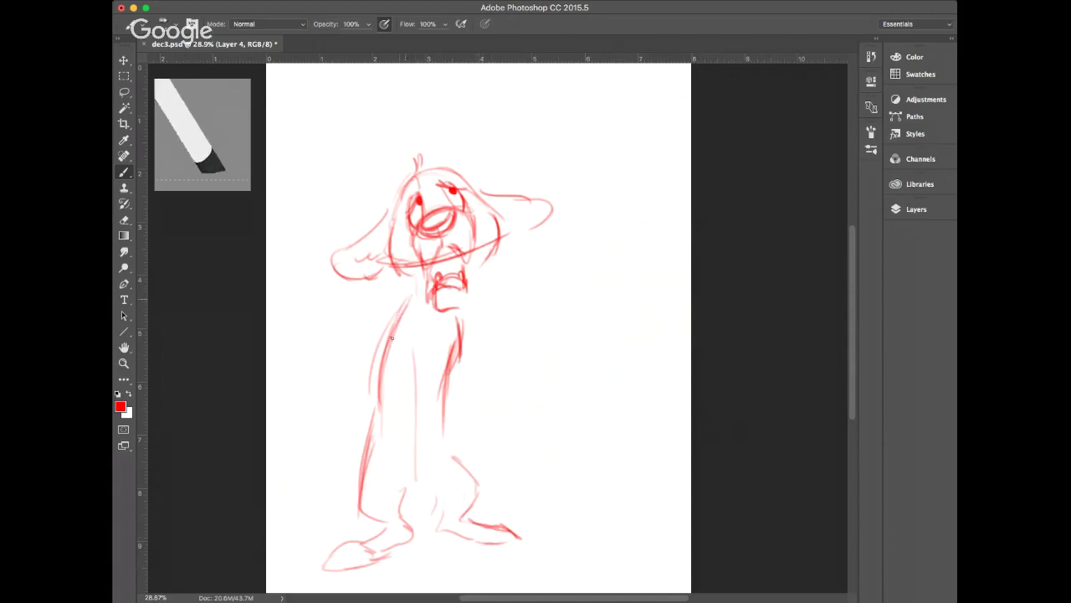
Reinforce the side of the torso and draw a shirt collar with a knotted long necktie down the dog's chest
left_click_drag(391, 337, 386, 408)
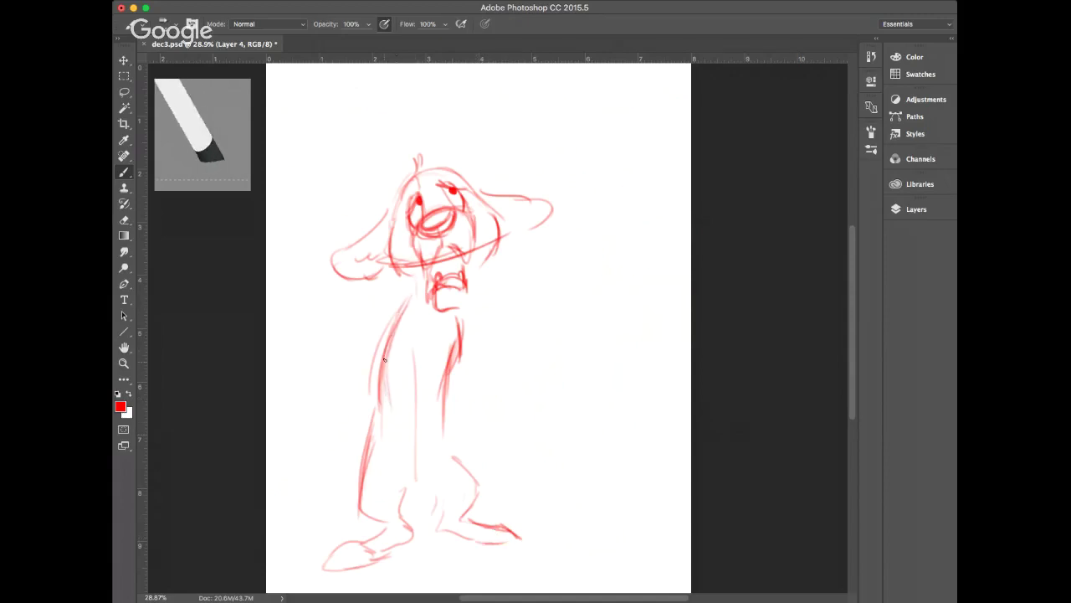
left_click_drag(384, 359, 386, 403)
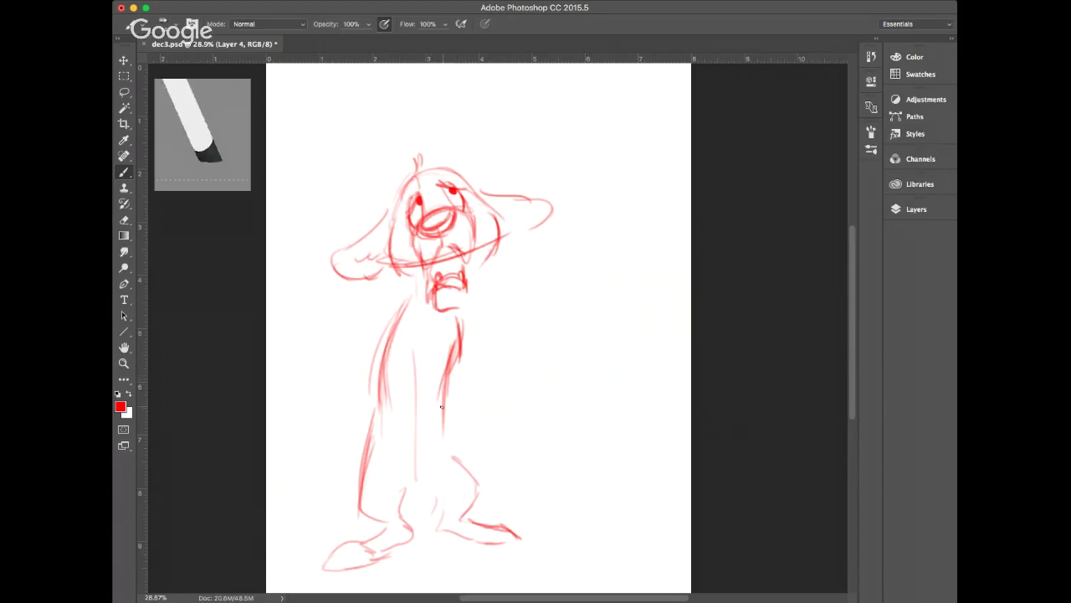
mouse_move(414, 298)
left_mouse_down()
mouse_move(434, 319)
mouse_move(424, 321)
mouse_move(421, 310)
mouse_move(449, 315)
mouse_move(419, 311)
mouse_move(425, 348)
mouse_move(440, 339)
mouse_move(422, 354)
mouse_move(420, 407)
mouse_move(435, 361)
mouse_move(419, 427)
left_mouse_up()
left_click_drag(437, 355, 428, 460)
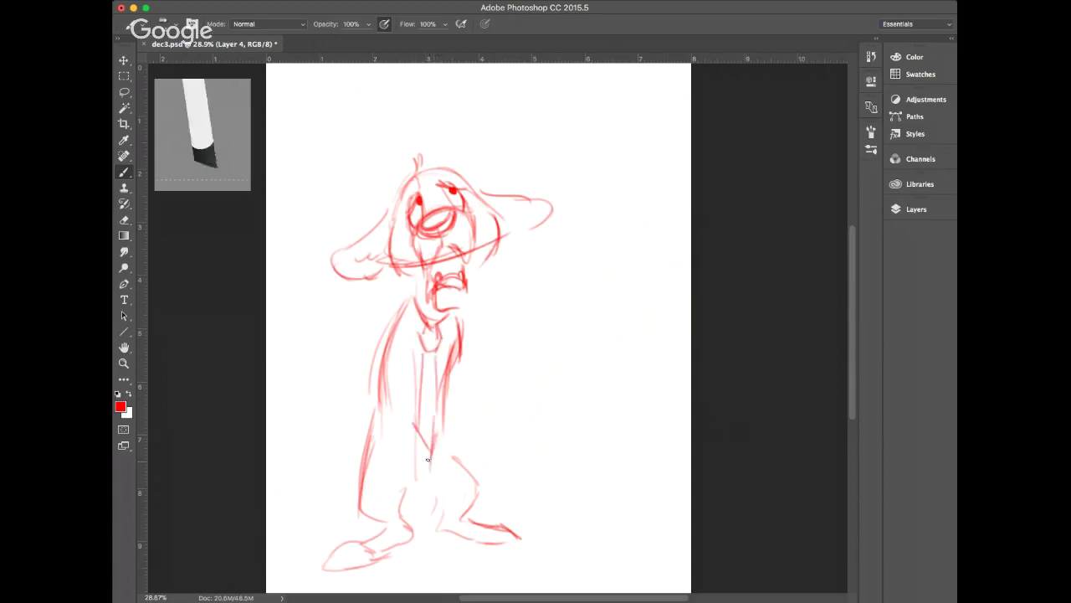
mouse_move(423, 356)
left_mouse_down()
mouse_move(414, 444)
mouse_move(433, 416)
left_mouse_up()
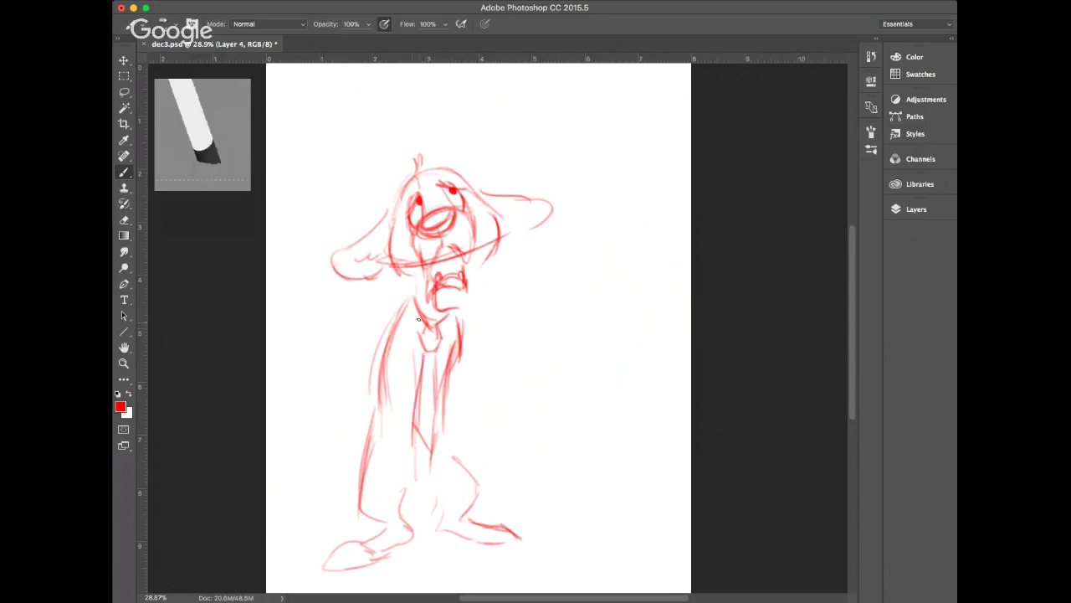
mouse_move(412, 288)
left_mouse_down()
mouse_move(423, 332)
mouse_move(443, 335)
mouse_move(437, 348)
left_mouse_up()
Rough in the dog's outstretched upper arm, erase the long necktie and draw a bow tie under the collar
mouse_move(468, 413)
left_mouse_down()
mouse_move(409, 289)
mouse_move(415, 347)
mouse_move(453, 332)
mouse_move(482, 414)
left_mouse_up()
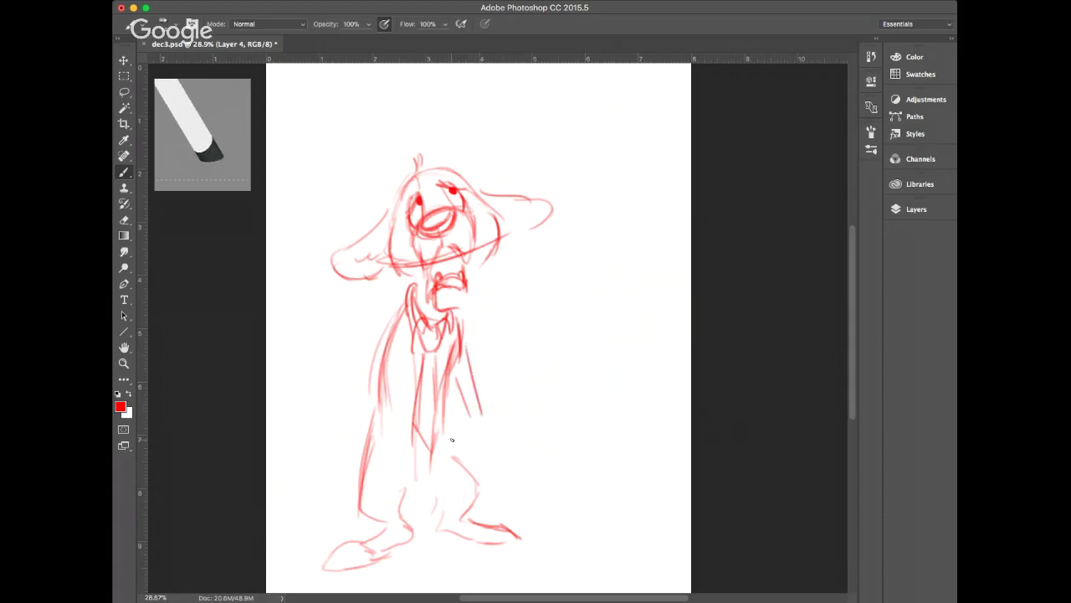
left_click(125, 221)
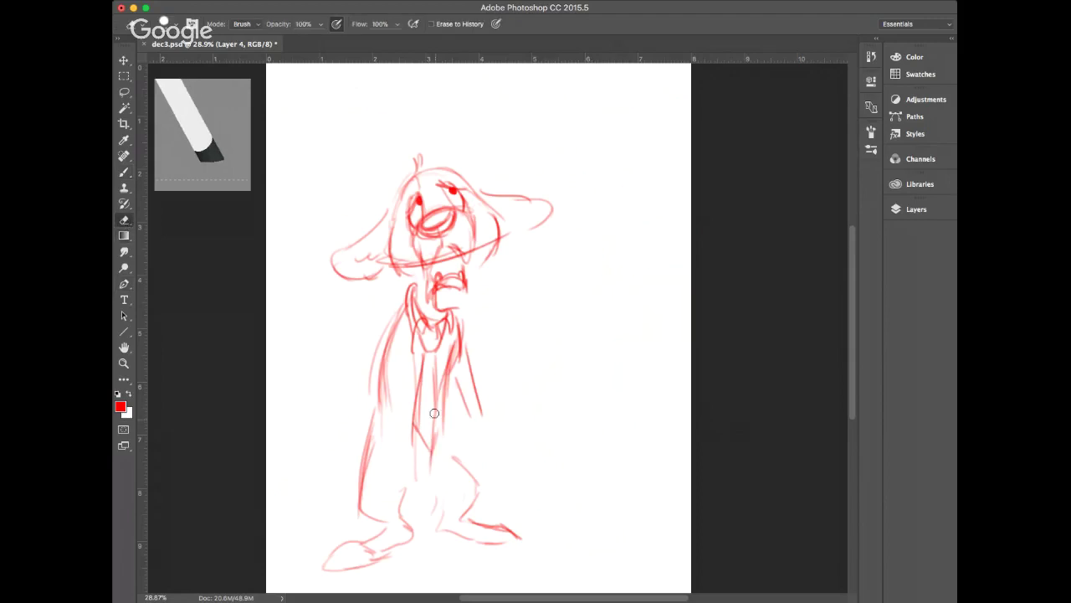
mouse_move(421, 424)
left_mouse_down()
mouse_move(429, 370)
mouse_move(410, 431)
mouse_move(424, 448)
mouse_move(431, 368)
mouse_move(418, 399)
left_mouse_up()
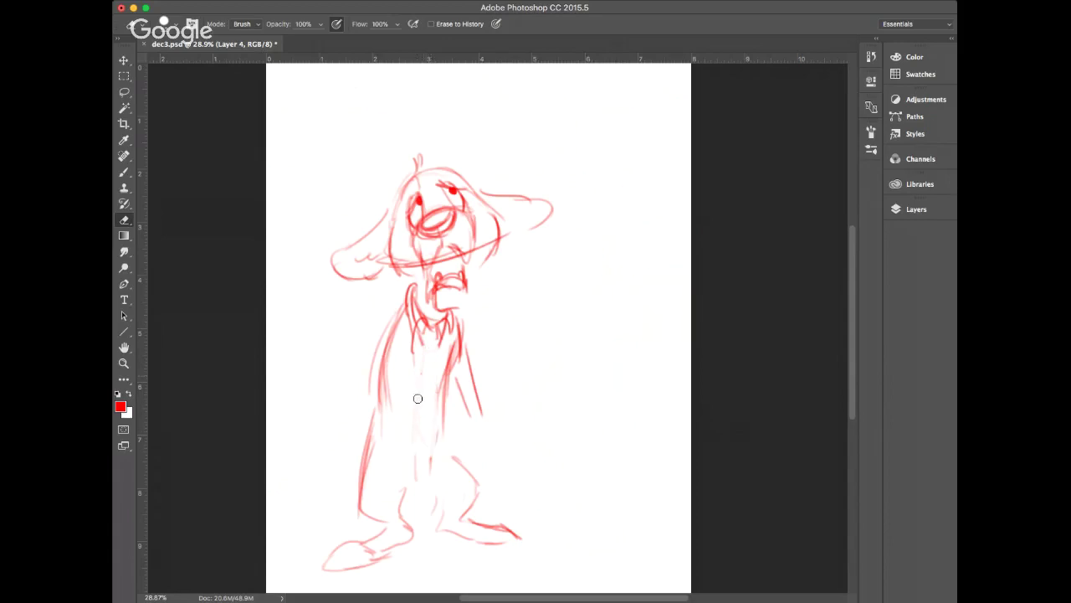
left_click(124, 172)
mouse_move(432, 333)
left_mouse_down()
mouse_move(393, 360)
mouse_move(436, 333)
mouse_move(473, 334)
mouse_move(458, 356)
mouse_move(435, 345)
mouse_move(443, 350)
left_mouse_up()
Extend the outstretched arm down to a gripping hand and sketch a long rounded object held out beside the dog
left_click_drag(487, 409, 500, 447)
mouse_move(468, 416)
left_mouse_down()
mouse_move(500, 456)
mouse_move(534, 471)
mouse_move(507, 483)
mouse_move(529, 485)
mouse_move(525, 456)
mouse_move(543, 474)
mouse_move(522, 473)
mouse_move(544, 477)
left_mouse_up()
mouse_move(542, 465)
left_mouse_down()
mouse_move(537, 479)
mouse_move(556, 489)
mouse_move(555, 472)
mouse_move(579, 508)
mouse_move(605, 504)
mouse_move(611, 461)
mouse_move(619, 497)
left_mouse_up()
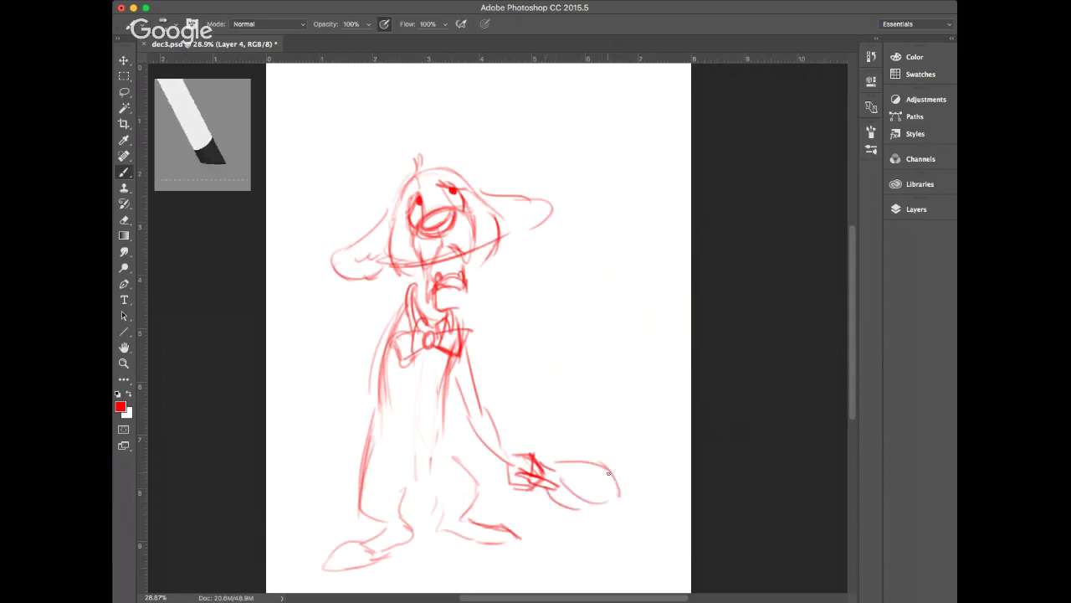
mouse_move(589, 460)
left_mouse_down()
mouse_move(624, 460)
mouse_move(631, 490)
mouse_move(651, 465)
mouse_move(656, 487)
left_mouse_up()
mouse_move(547, 497)
left_mouse_down()
mouse_move(582, 514)
mouse_move(645, 509)
mouse_move(586, 518)
left_mouse_up()
mouse_move(536, 494)
left_mouse_down()
mouse_move(542, 513)
mouse_move(658, 513)
left_mouse_up()
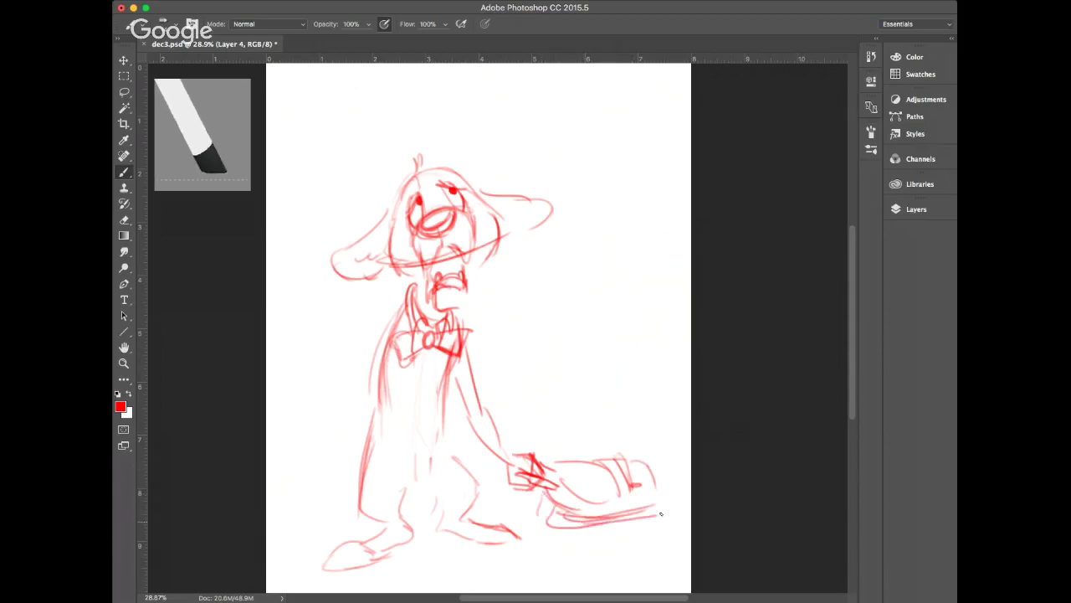
Undo the last strokes under the held object, redraw its underside and extend its far end toward the page edge
key("ctrl+alt+z")
key("ctrl+alt+z")
key("ctrl+alt+z")
key("ctrl+alt+z")
key("ctrl+alt+z")
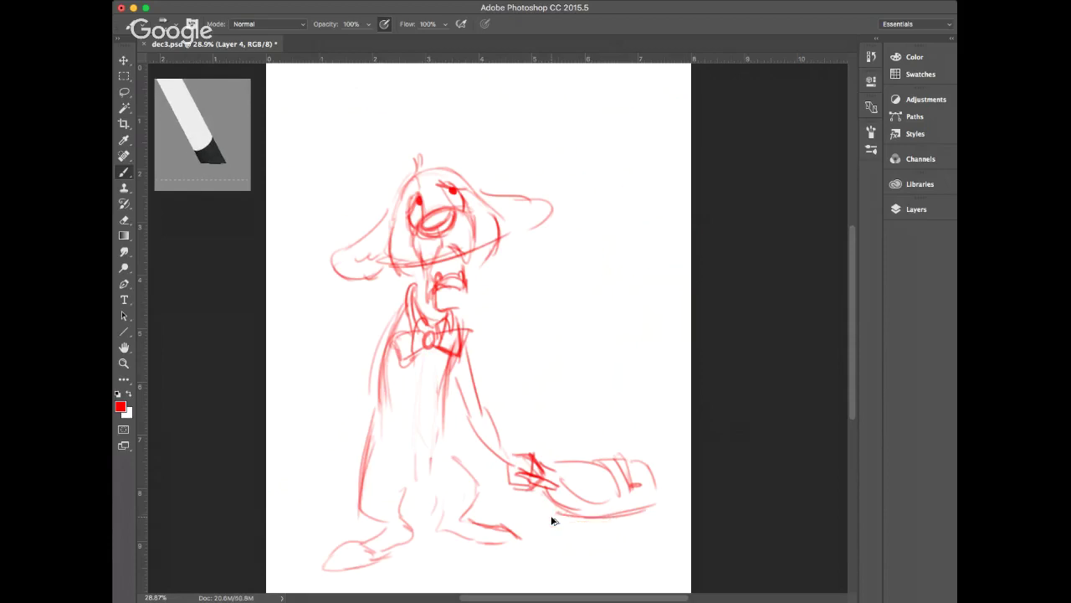
mouse_move(560, 513)
left_mouse_down()
mouse_move(686, 499)
mouse_move(677, 502)
left_mouse_up()
mouse_move(655, 479)
left_mouse_down()
mouse_move(679, 480)
mouse_move(649, 483)
left_mouse_up()
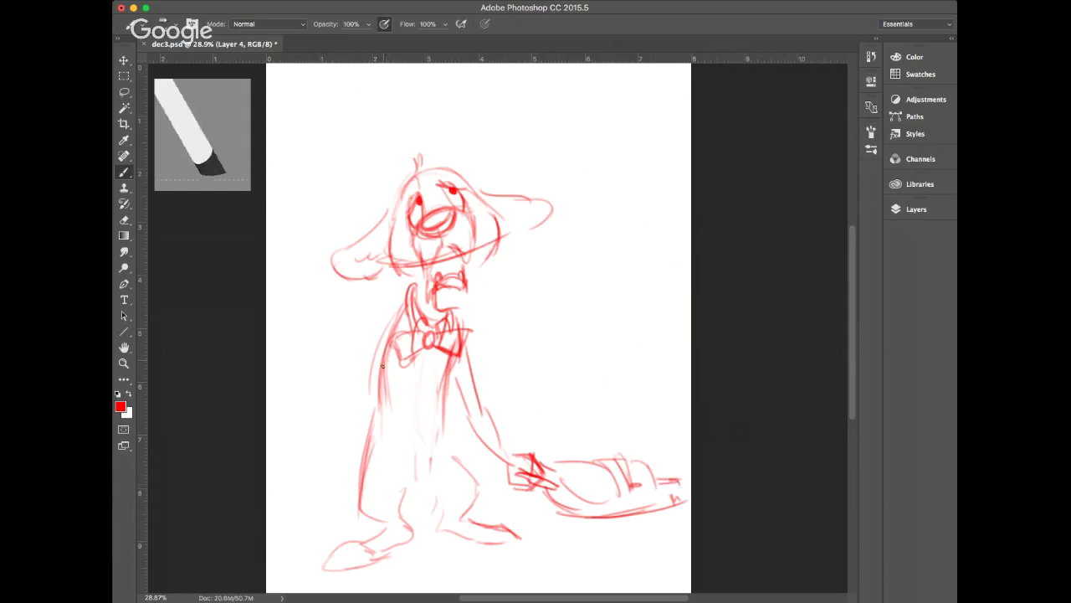
Draw the dog's other arm hanging along the torso and add toe lines to both feet
left_click_drag(383, 365, 391, 452)
left_click_drag(384, 415, 394, 444)
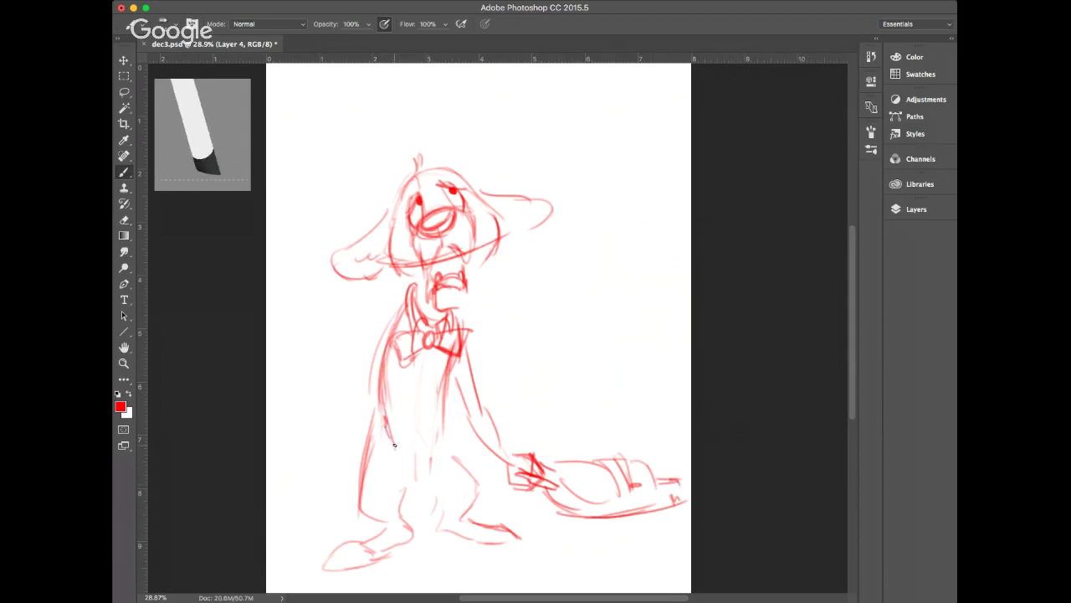
mouse_move(402, 374)
left_mouse_down()
mouse_move(406, 457)
mouse_move(411, 432)
mouse_move(388, 470)
mouse_move(379, 447)
mouse_move(383, 425)
mouse_move(391, 461)
mouse_move(384, 443)
mouse_move(400, 466)
left_mouse_up()
left_click_drag(401, 434, 404, 460)
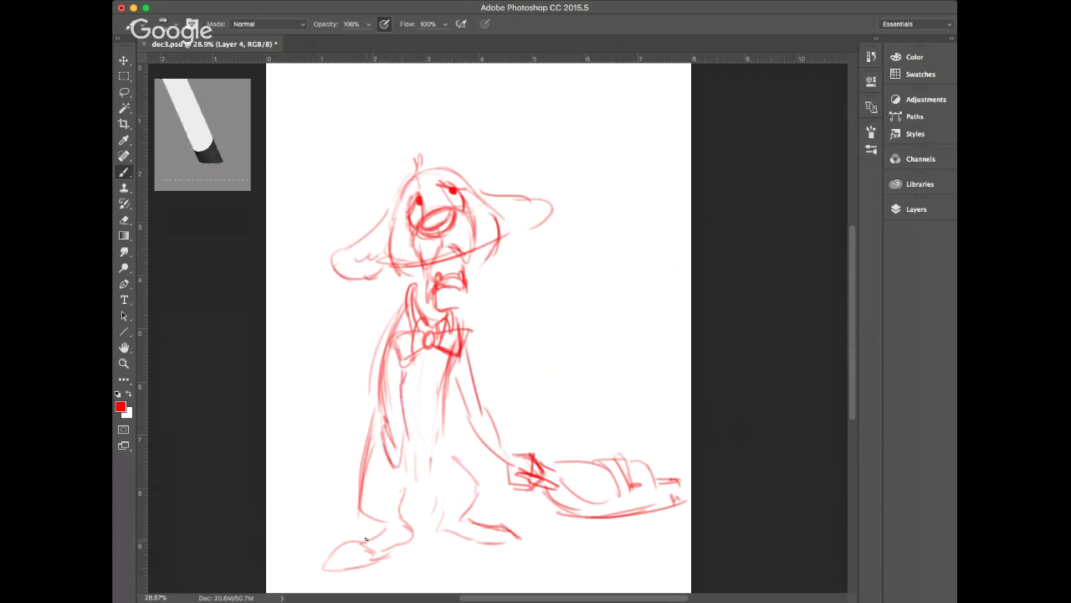
mouse_move(363, 543)
left_mouse_down()
mouse_move(342, 568)
mouse_move(348, 548)
left_mouse_up()
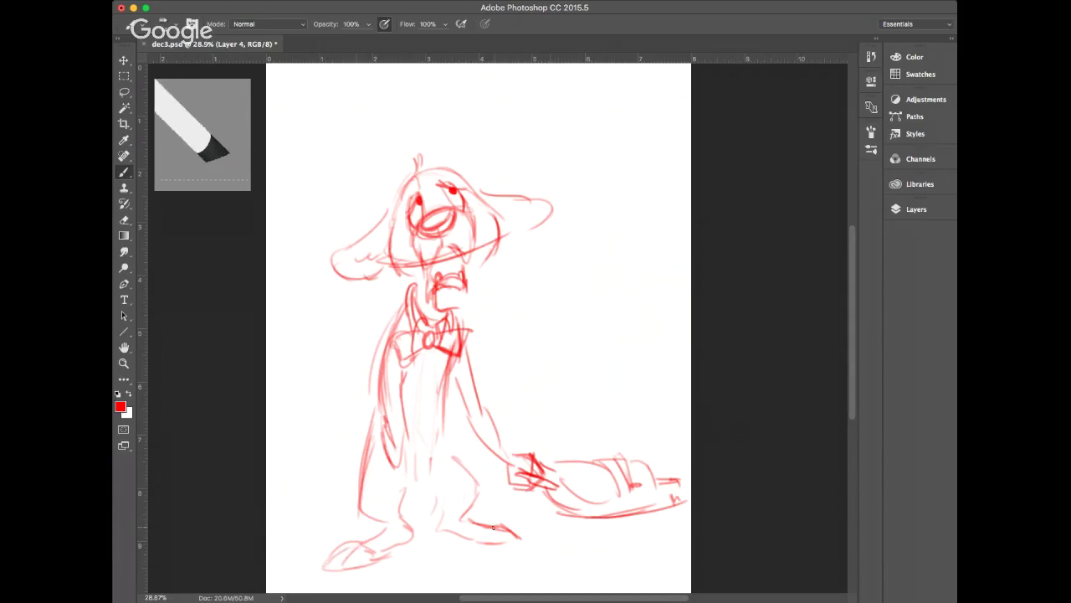
mouse_move(493, 528)
left_mouse_down()
mouse_move(477, 542)
mouse_move(527, 539)
left_mouse_up()
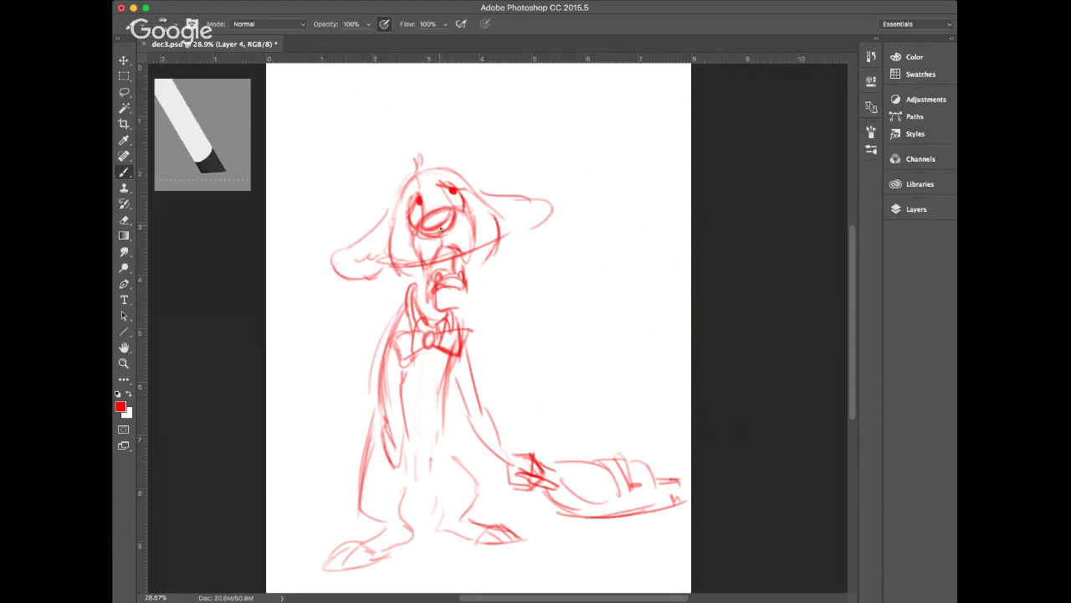
Shade the dog's nose, add brows above both eyes, and firm up the cheek and chin outlines
left_click_drag(422, 230, 441, 225)
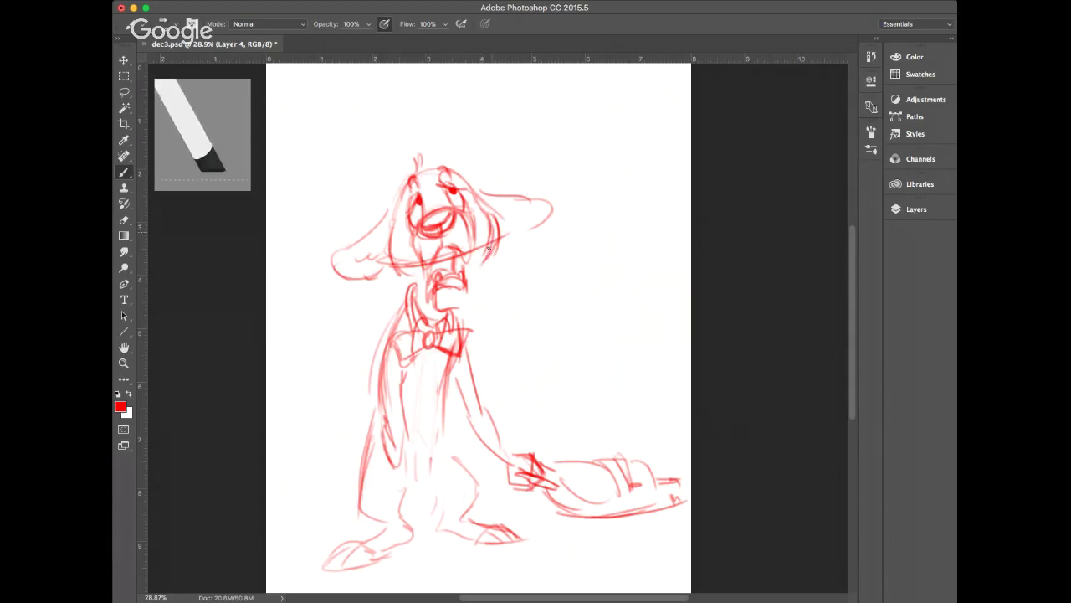
left_click_drag(393, 267, 415, 289)
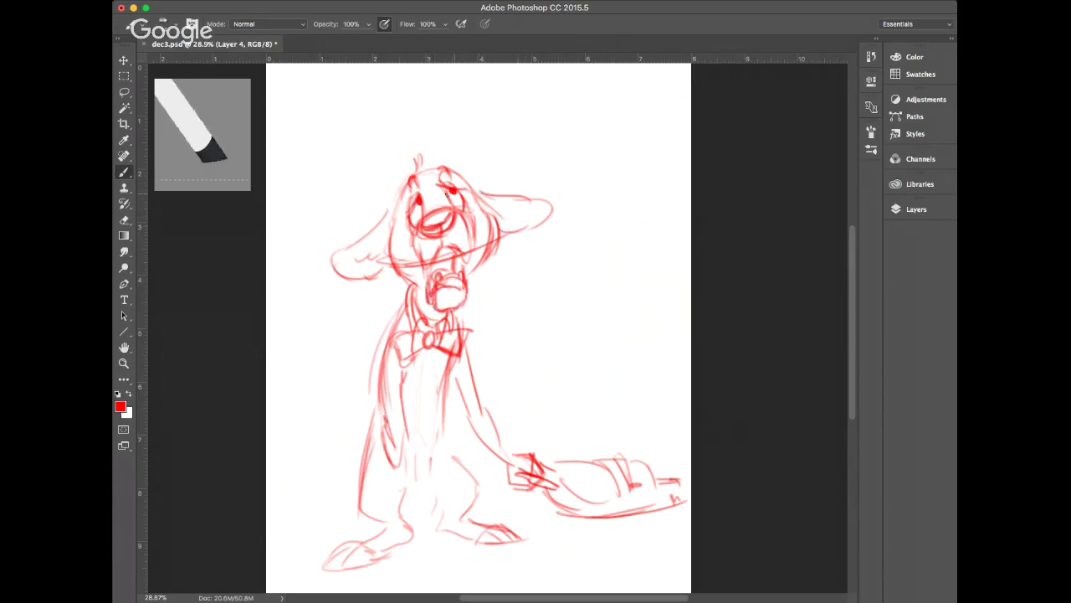
left_click(418, 199)
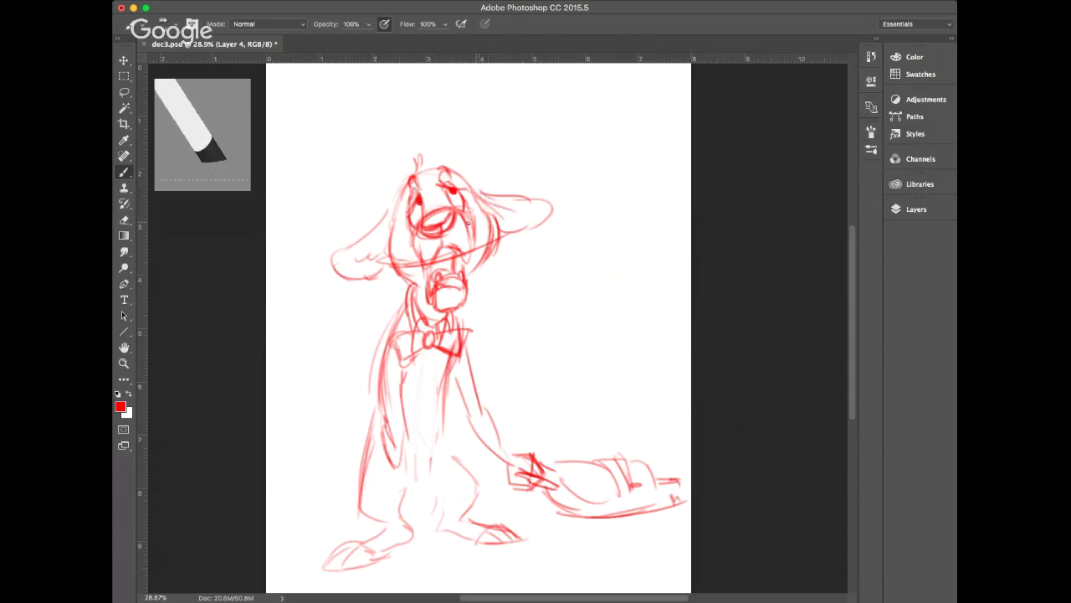
Erase and redraw the outflung ear as a narrower folded shape, and darken the open mouth with dots on the muzzle
left_click(122, 224)
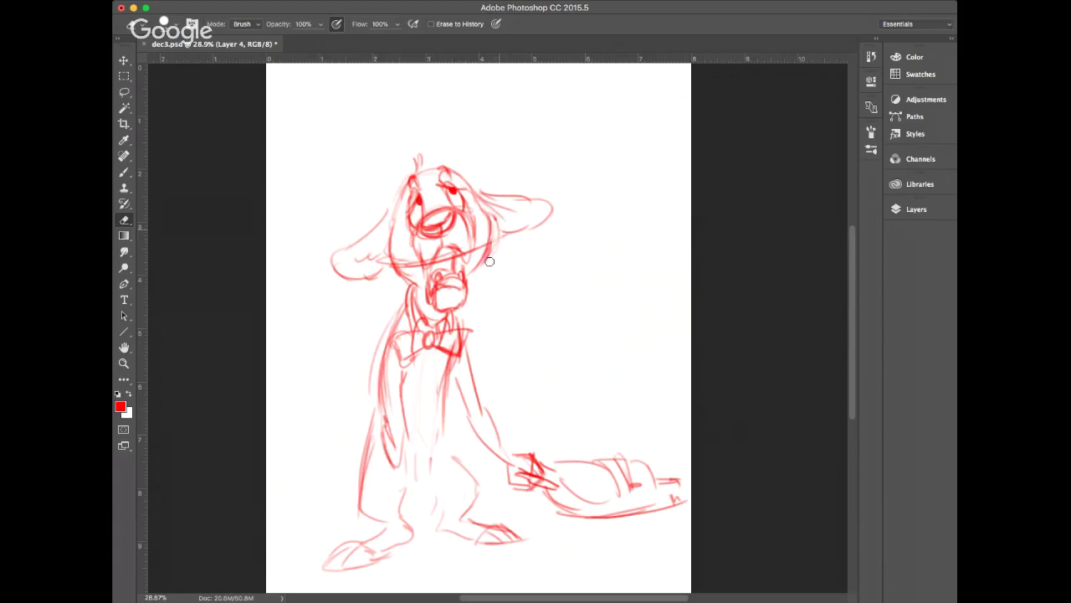
mouse_move(482, 192)
left_mouse_down()
mouse_move(544, 203)
mouse_move(524, 237)
mouse_move(513, 213)
mouse_move(537, 217)
mouse_move(515, 210)
mouse_move(528, 239)
mouse_move(530, 229)
mouse_move(507, 242)
left_mouse_up()
left_click(124, 172)
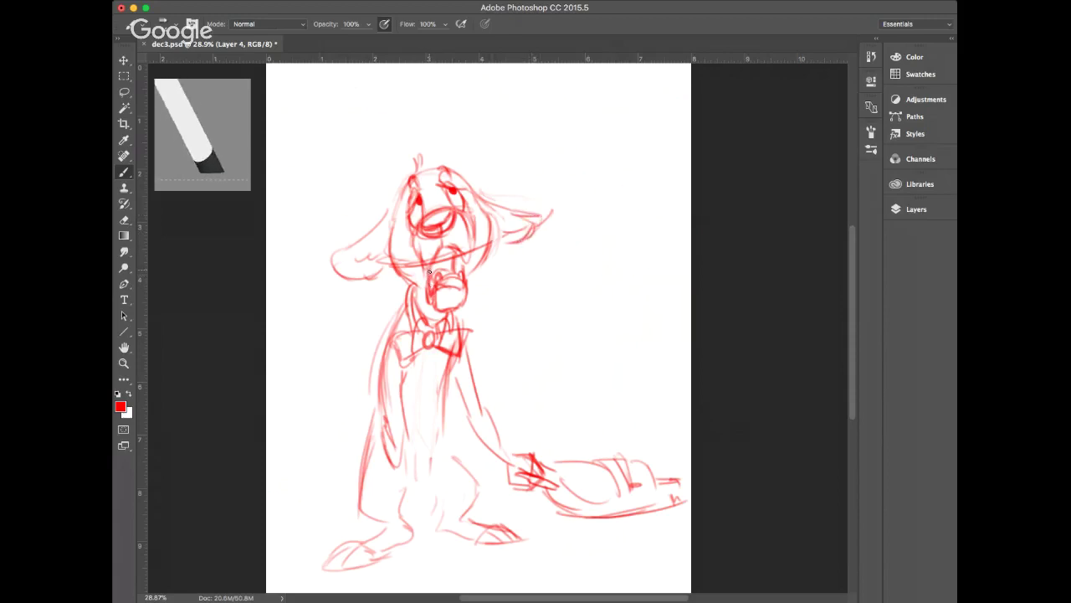
mouse_move(437, 255)
left_mouse_down()
mouse_move(447, 250)
mouse_move(437, 270)
mouse_move(449, 248)
mouse_move(468, 259)
left_mouse_up()
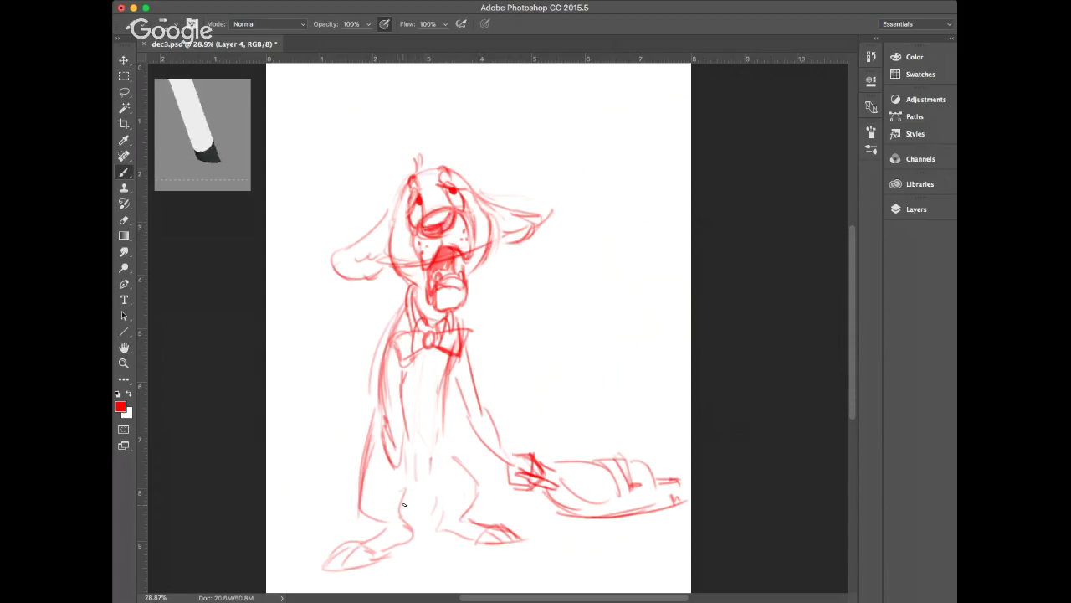
Draw the lower edge of the torso, a thin tail along the ground, and the hanging arm down to its hand
left_click_drag(410, 486, 433, 456)
mouse_move(368, 521)
left_mouse_down()
mouse_move(307, 532)
mouse_move(376, 523)
mouse_move(270, 535)
mouse_move(306, 535)
mouse_move(280, 539)
left_mouse_up()
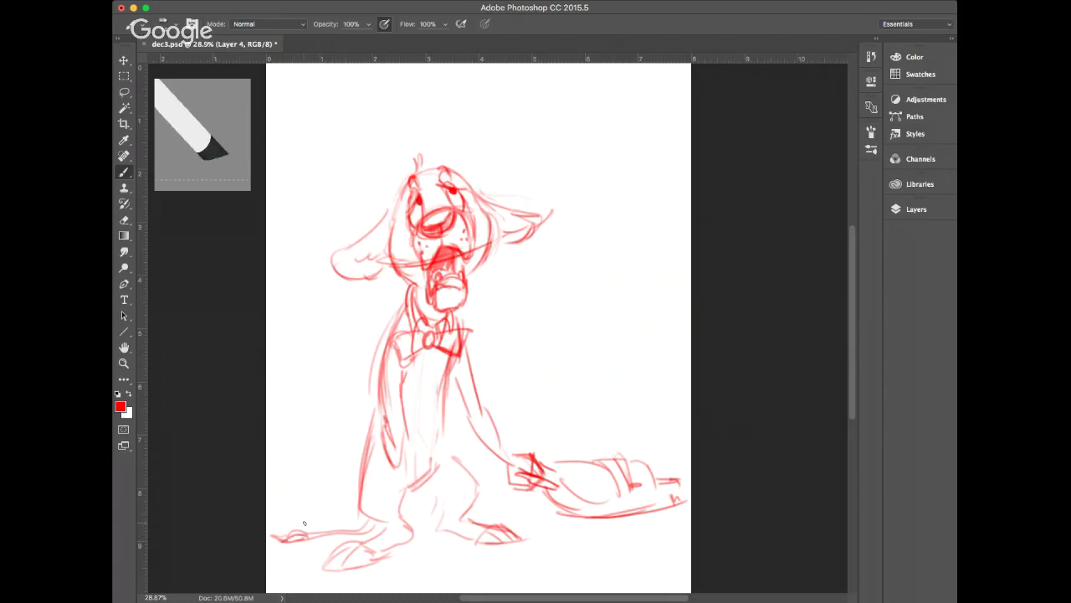
left_click_drag(385, 450, 427, 519)
mouse_move(414, 474)
left_mouse_down()
mouse_move(412, 529)
mouse_move(414, 516)
mouse_move(422, 532)
mouse_move(410, 522)
mouse_move(414, 535)
mouse_move(396, 551)
mouse_move(422, 540)
left_mouse_up()
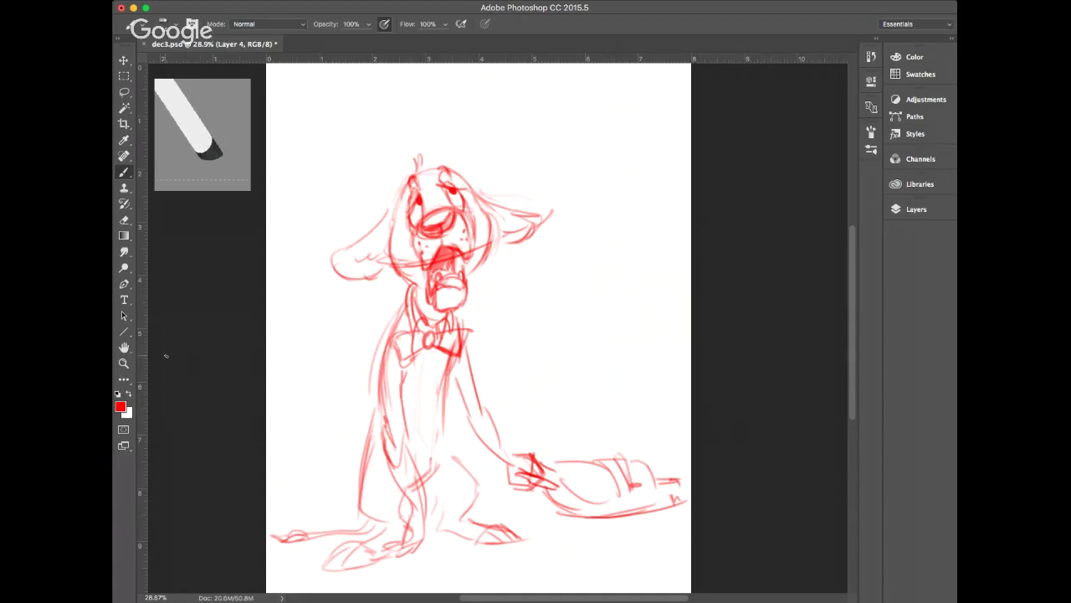
Erase the stray lines overlapping the hanging arm and redraw the inner line of the leg beside it
left_click(125, 220)
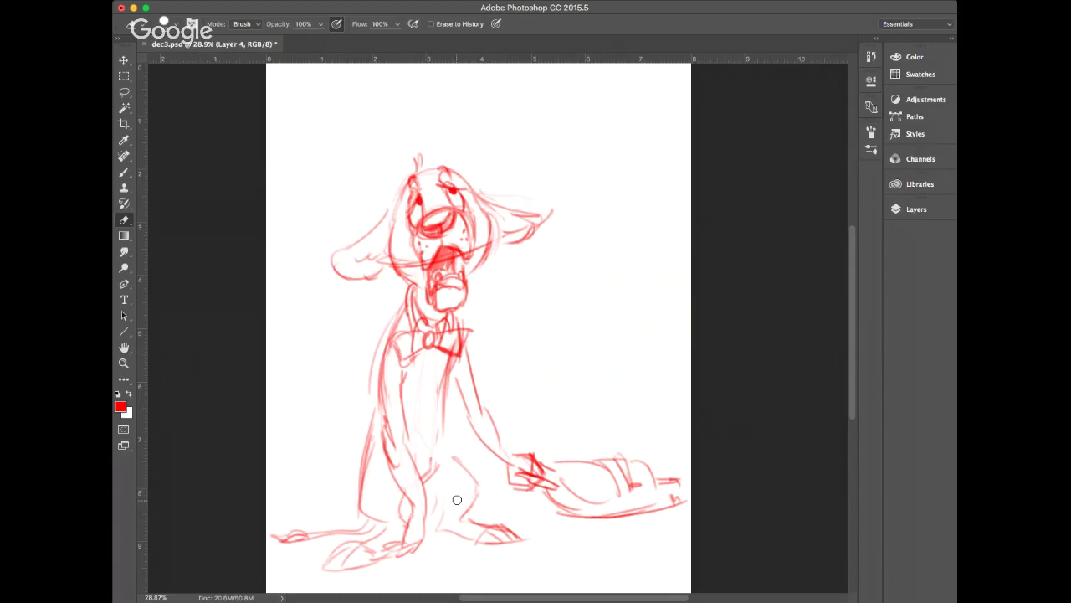
left_click(124, 171)
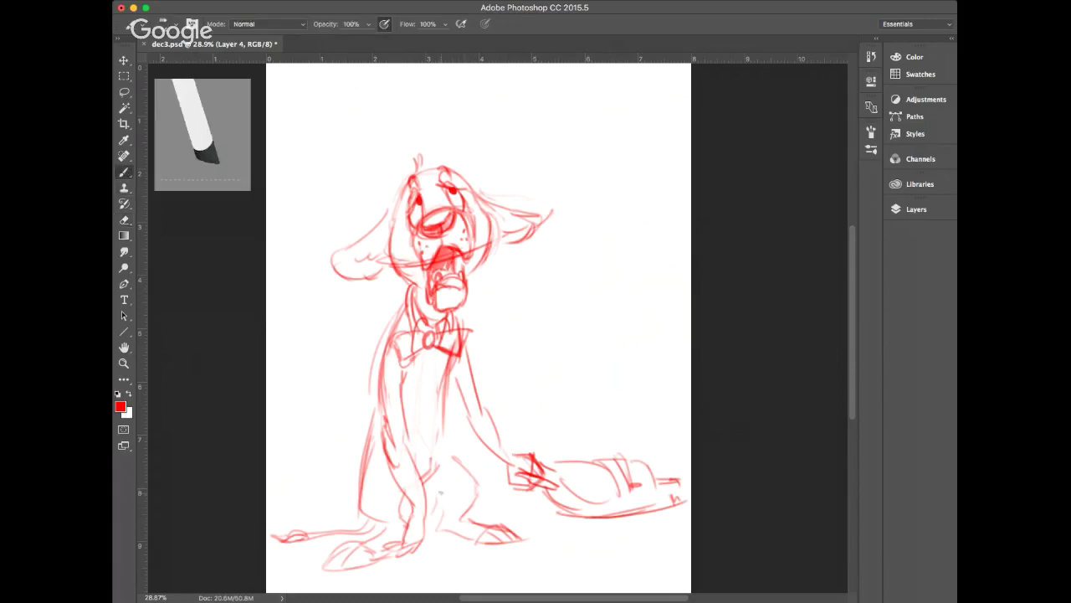
left_click_drag(431, 487, 437, 522)
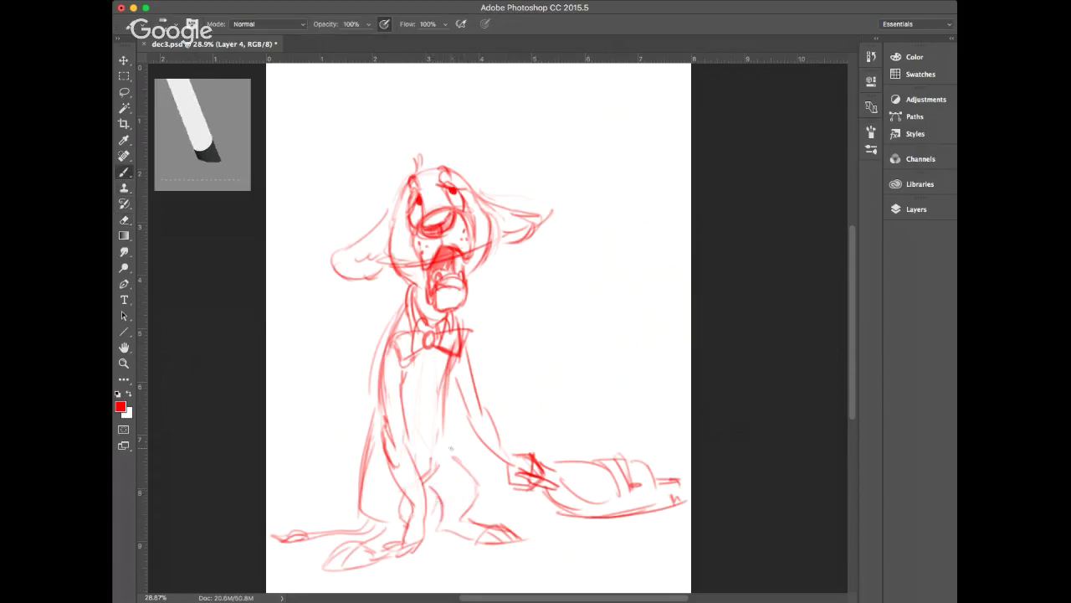
left_click_drag(451, 449, 461, 477)
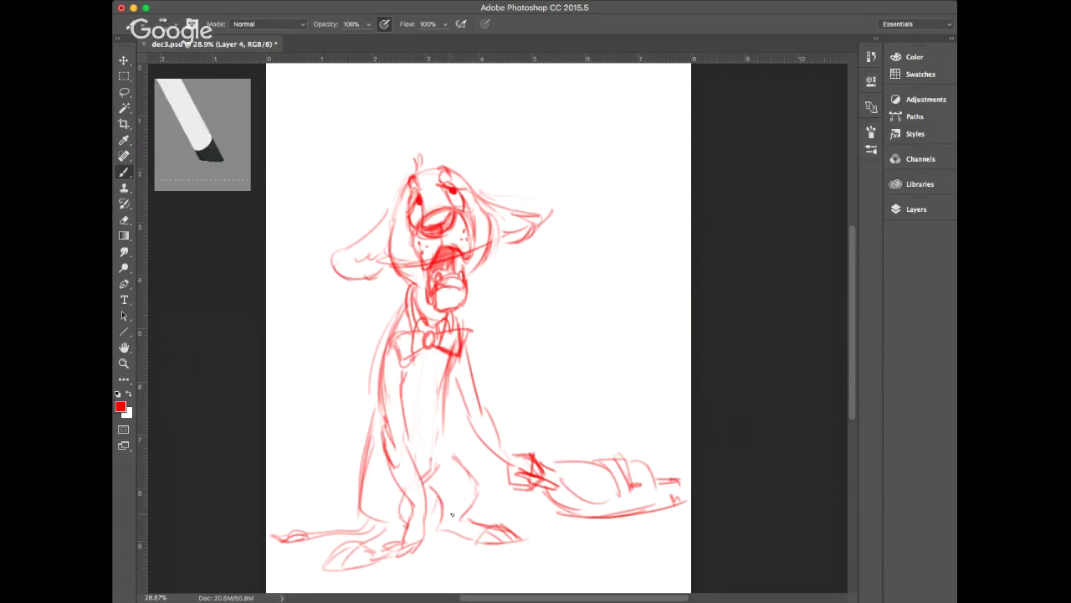
Add cuffs at both wrists and draw a buttoned vest with a hem across the dog's torso
left_click_drag(408, 501, 427, 512)
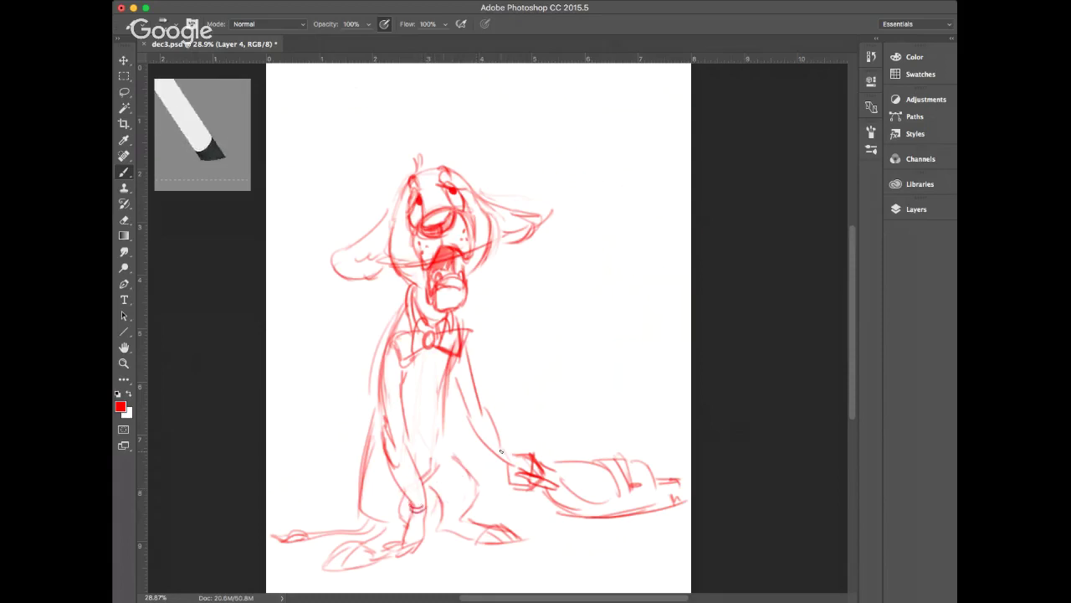
left_click_drag(490, 453, 511, 448)
mouse_move(375, 395)
left_mouse_down()
mouse_move(371, 420)
mouse_move(426, 422)
left_mouse_up()
mouse_move(428, 361)
left_mouse_down()
mouse_move(430, 422)
mouse_move(440, 417)
left_mouse_up()
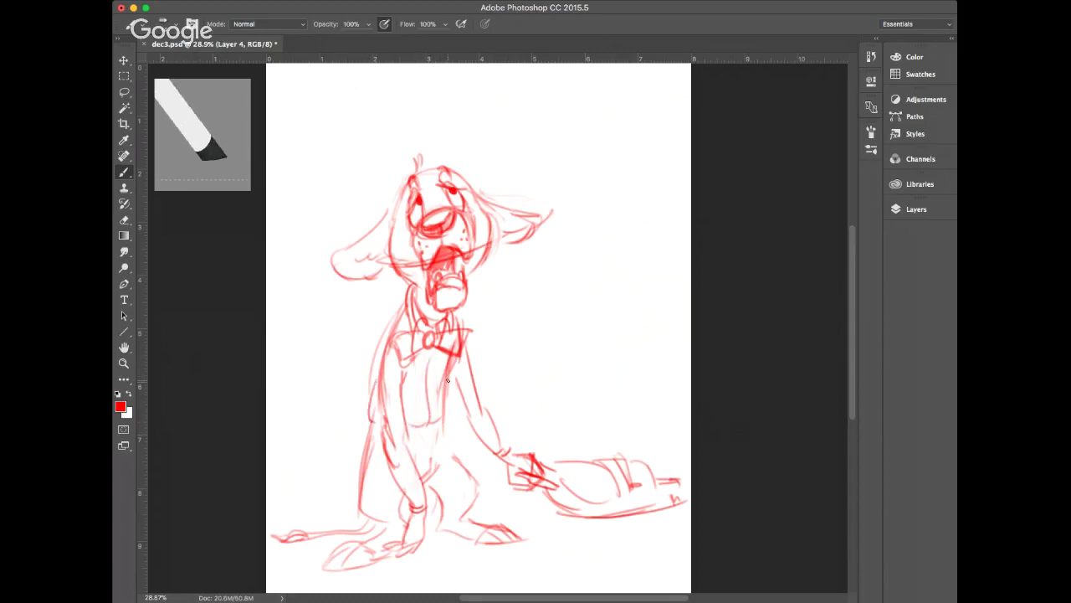
left_click_drag(448, 381, 442, 419)
mouse_move(420, 356)
left_mouse_down()
mouse_move(426, 417)
mouse_move(376, 436)
mouse_move(425, 434)
mouse_move(446, 424)
mouse_move(434, 421)
mouse_move(443, 409)
mouse_move(428, 468)
left_mouse_up()
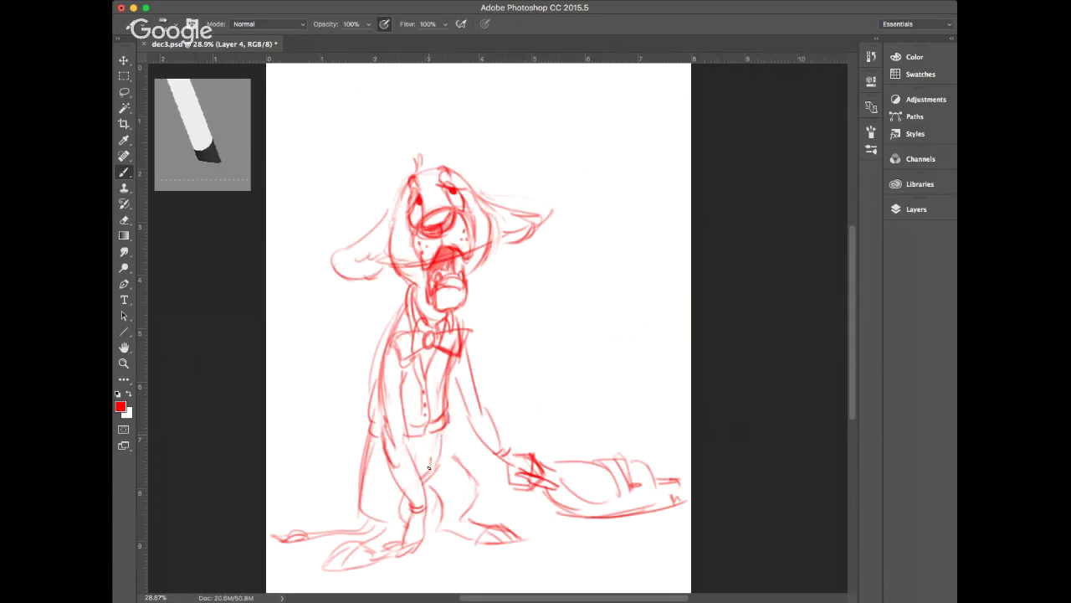
Connect the vest to the hips and reinforce the outer and inner outlines of the dog's legs
left_click_drag(446, 425, 464, 479)
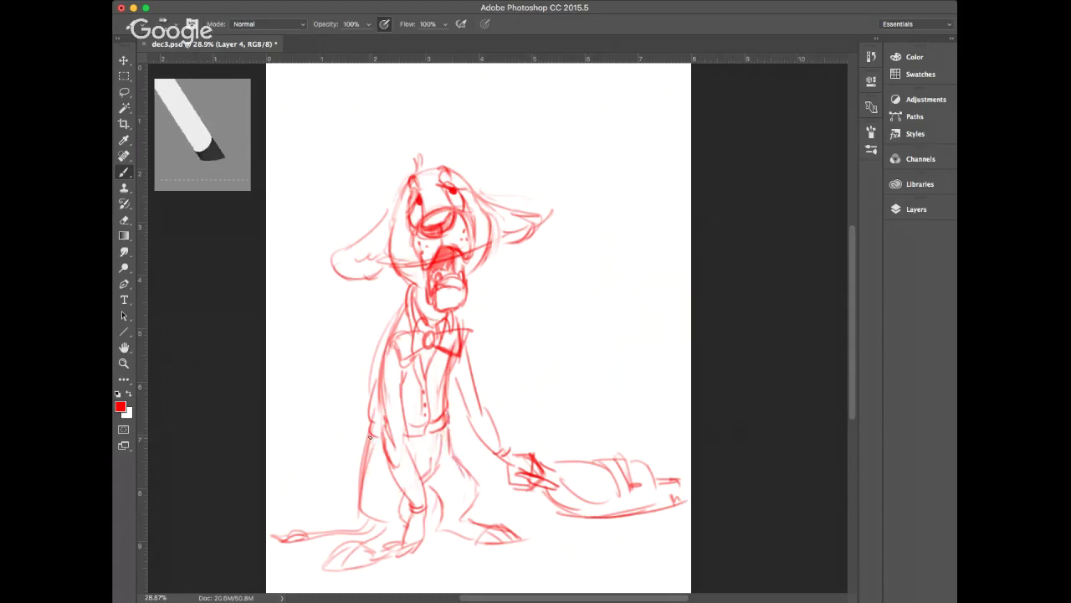
mouse_move(373, 433)
left_mouse_down()
mouse_move(362, 510)
mouse_move(402, 518)
left_mouse_up()
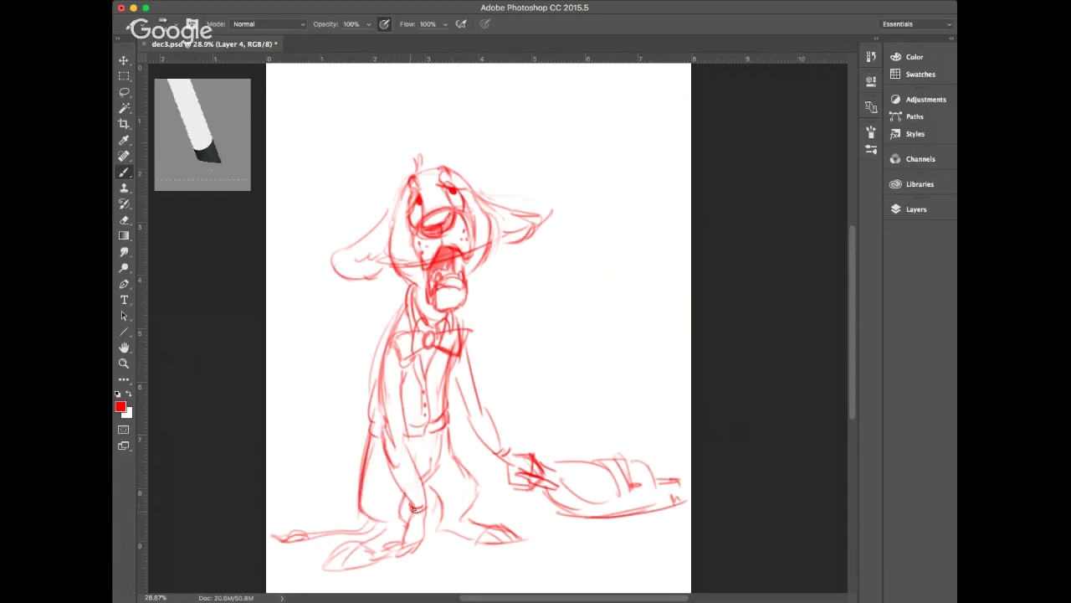
left_click_drag(425, 484, 441, 530)
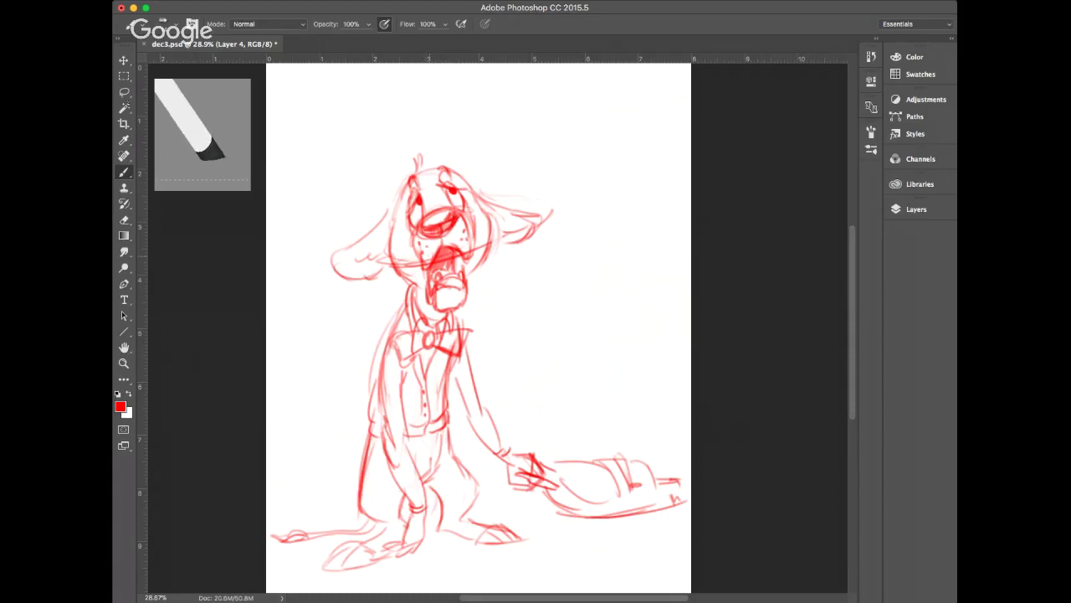
Lasso the underside of the dog's nose, nudge it to reshape the nose, and clear the selection
key("l")
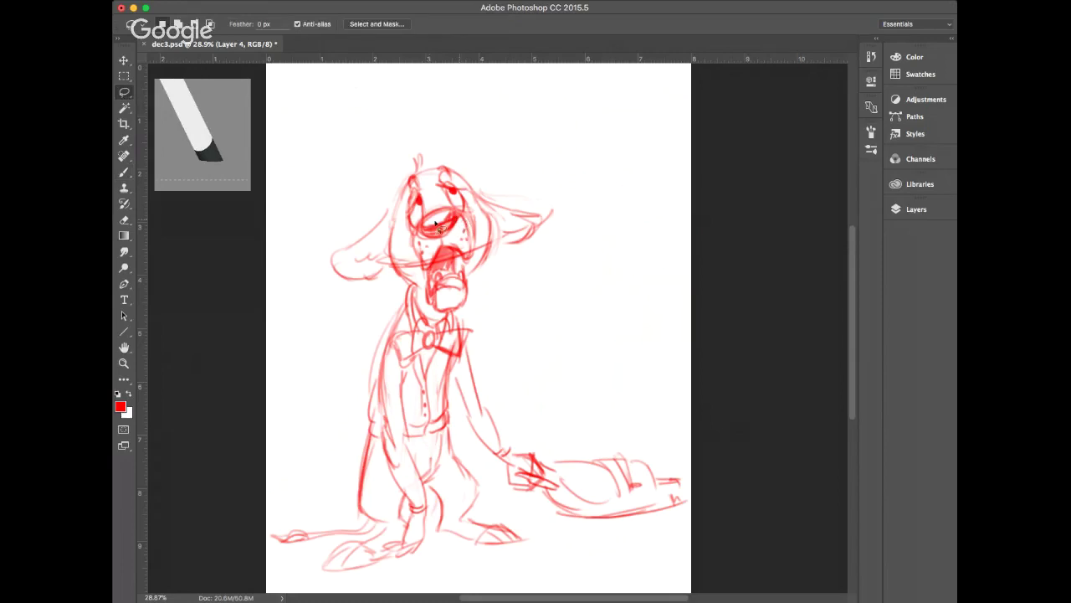
mouse_move(435, 224)
left_mouse_down()
mouse_move(423, 241)
mouse_move(439, 251)
mouse_move(462, 223)
left_mouse_up()
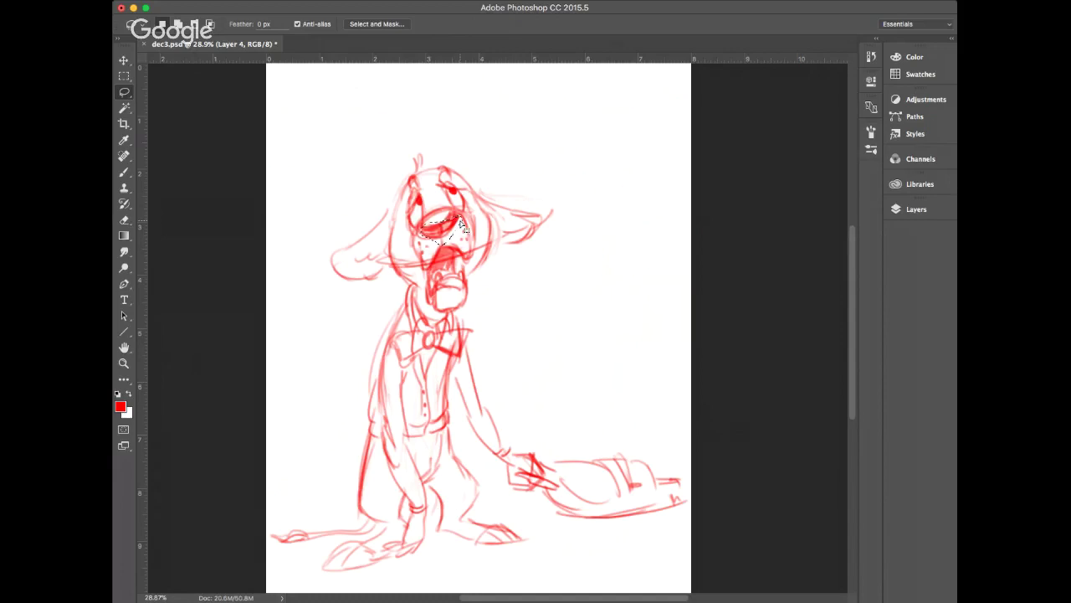
left_click(124, 60)
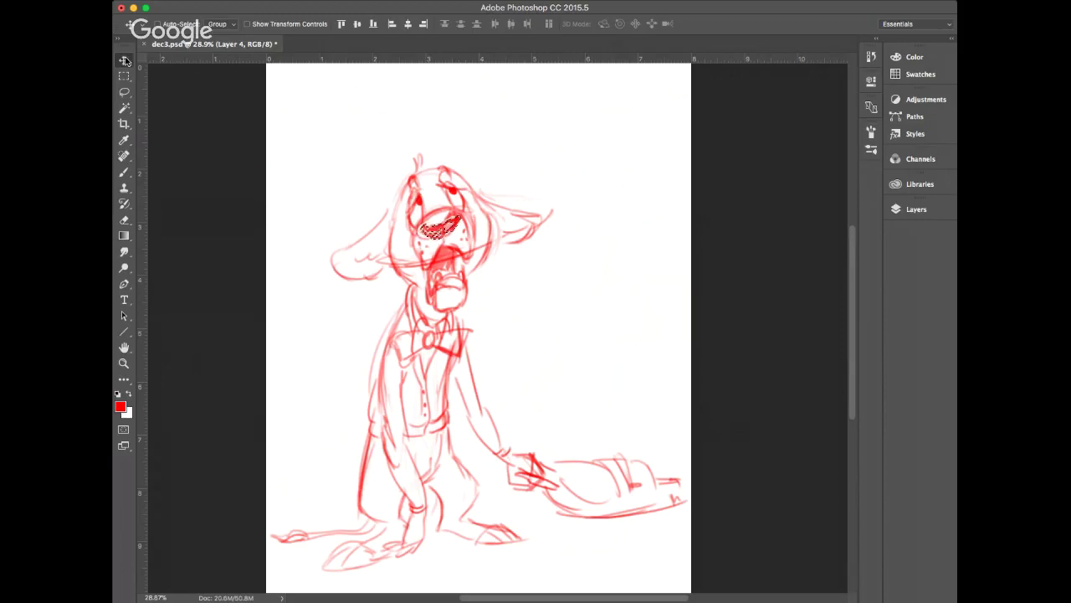
key("super+d")
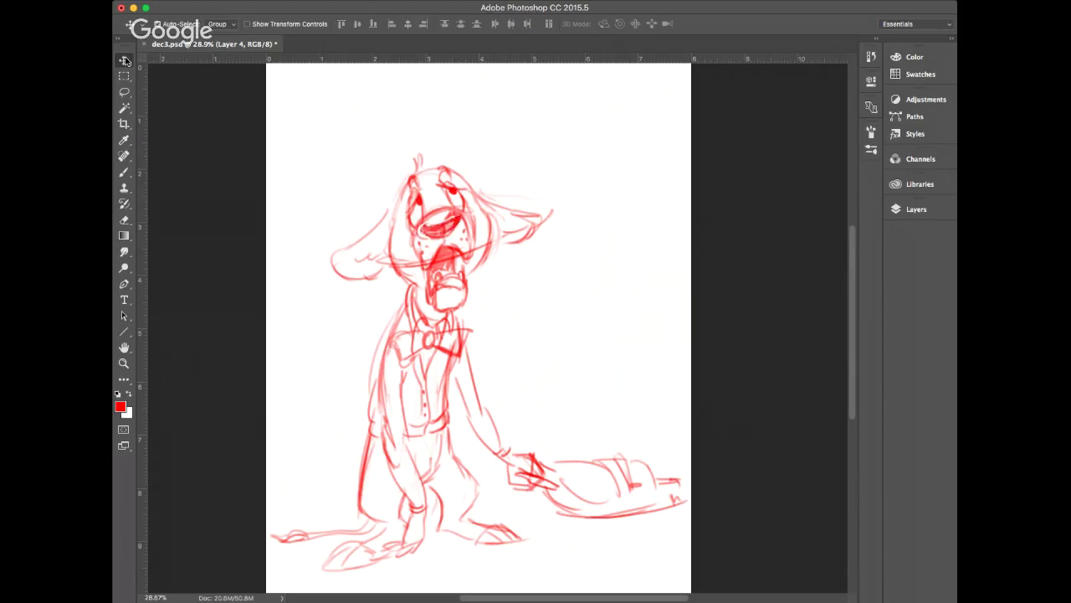
Erase the stray marks beside the dog's nose and darken the brow with the brush
left_click(124, 219)
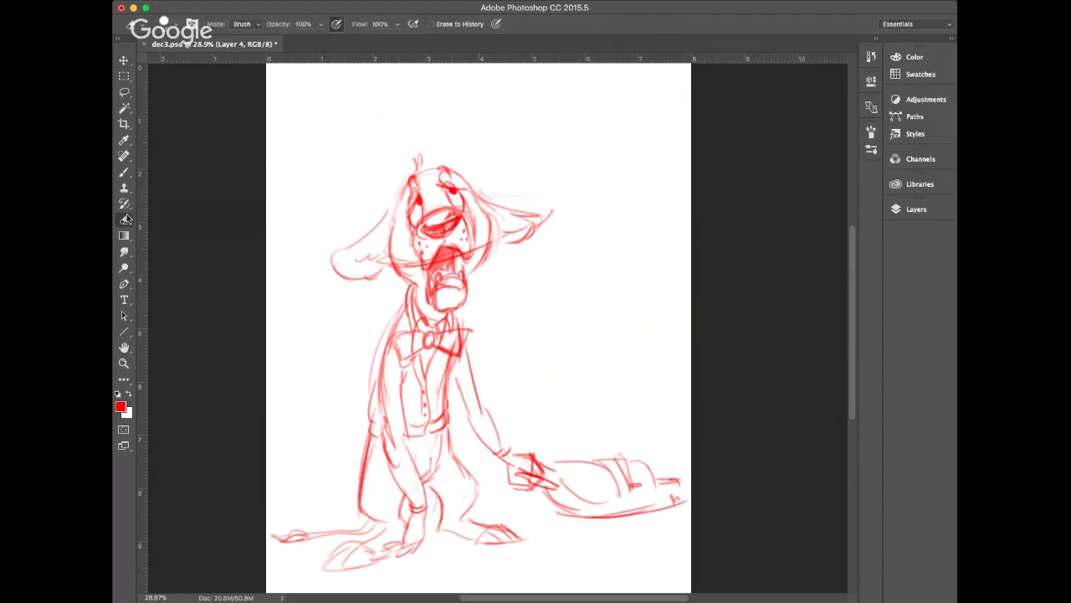
mouse_move(418, 232)
left_mouse_down()
mouse_move(425, 241)
mouse_move(418, 231)
left_mouse_up()
left_click(123, 172)
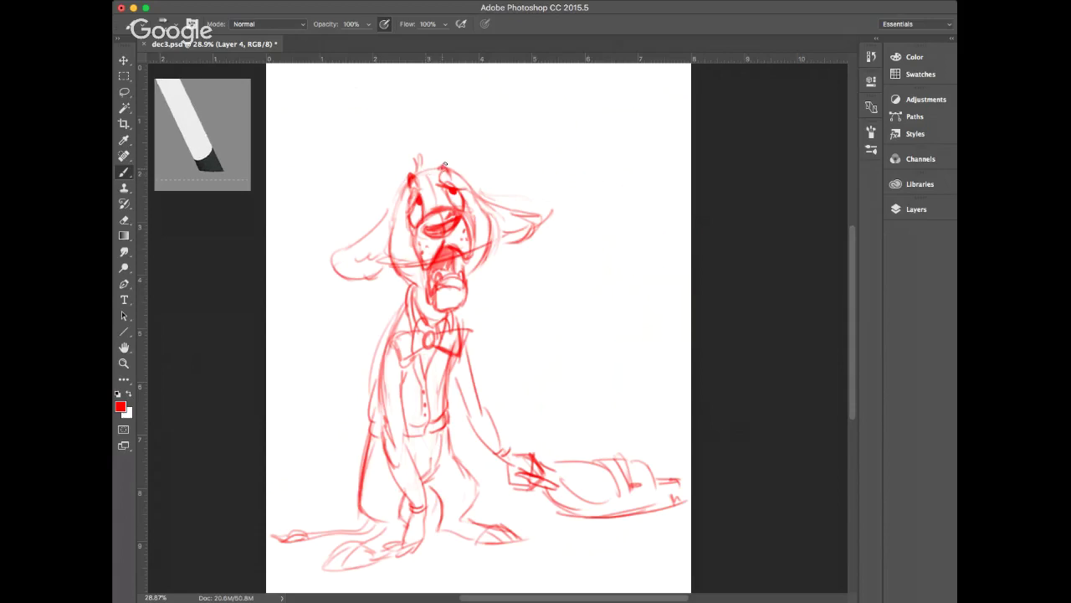
Darken the dog's brow and mouth and reinforce both sides of the head outline with red brush strokes
left_click_drag(444, 166, 451, 175)
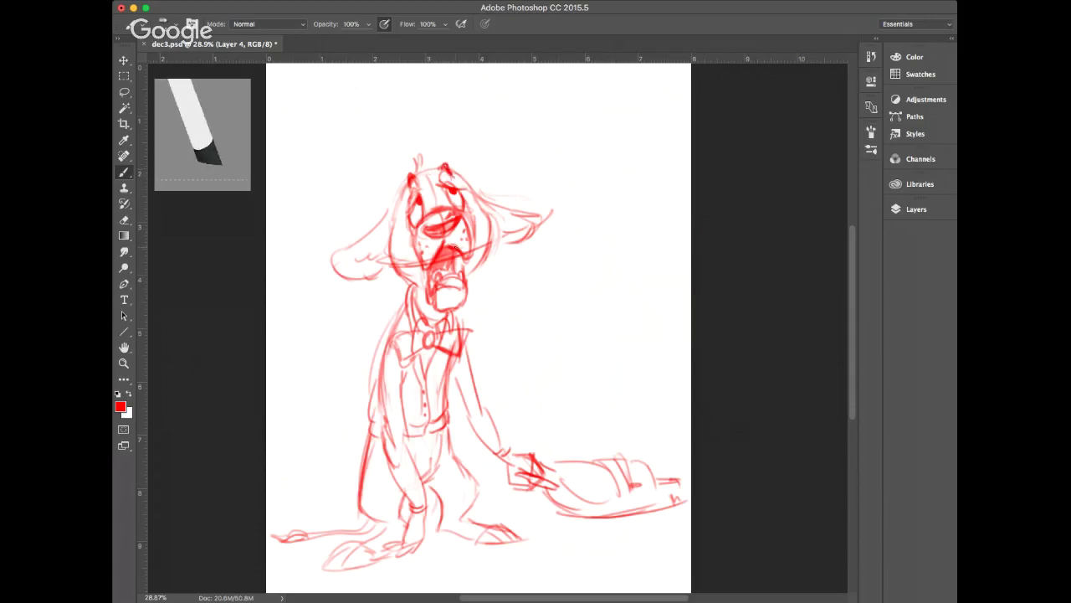
mouse_move(454, 254)
left_mouse_down()
mouse_move(457, 271)
mouse_move(466, 258)
mouse_move(429, 287)
mouse_move(433, 295)
mouse_move(437, 275)
mouse_move(462, 269)
left_mouse_up()
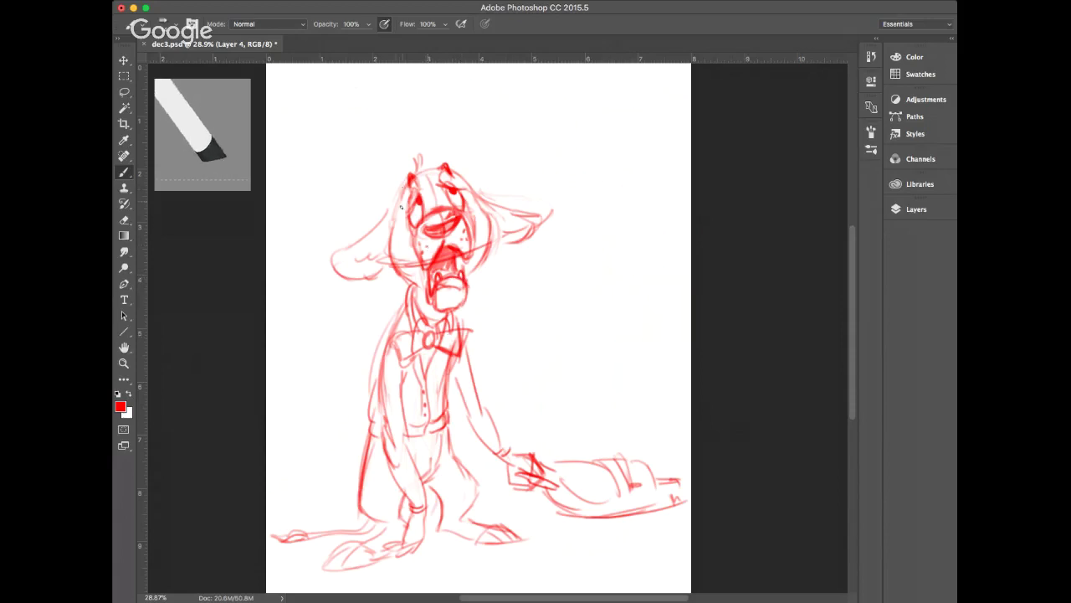
left_click_drag(406, 183, 395, 227)
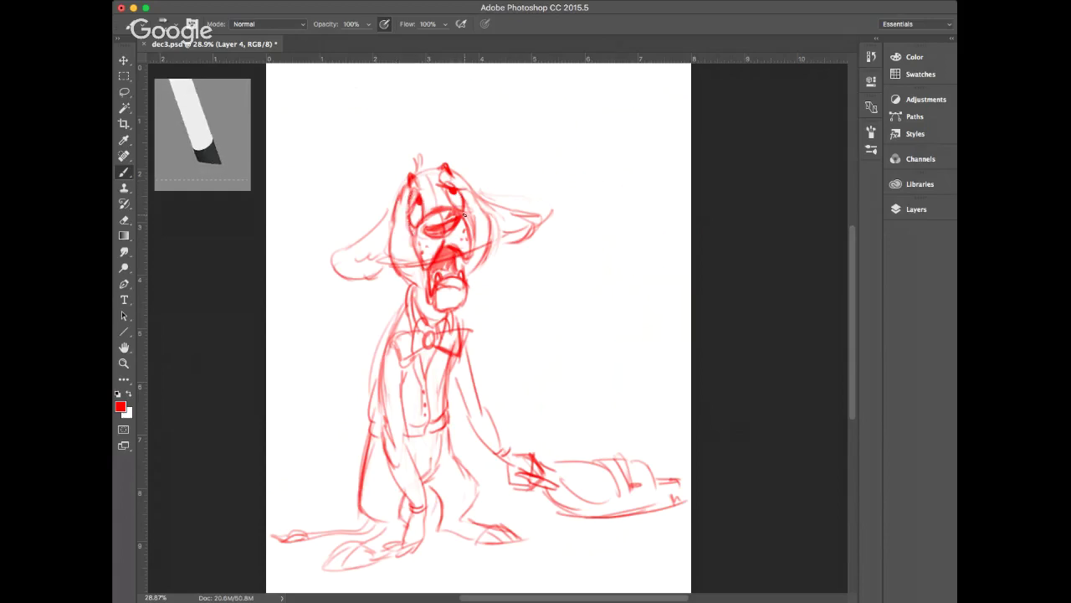
mouse_move(461, 215)
left_mouse_down()
mouse_move(458, 174)
mouse_move(472, 199)
mouse_move(456, 172)
mouse_move(466, 235)
left_mouse_up()
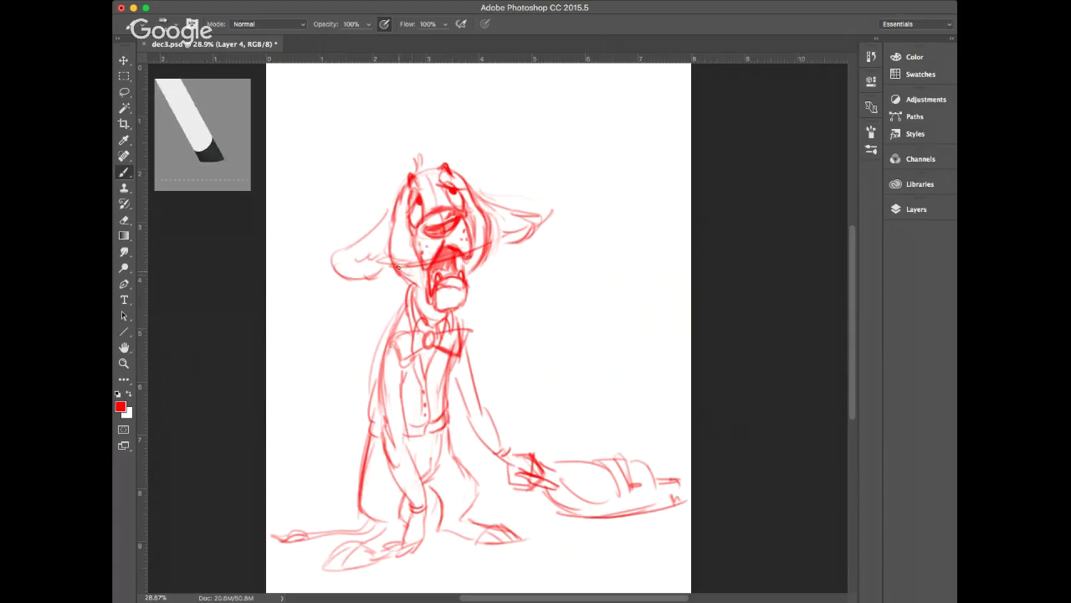
Strengthen the outlines and inner folds of both of the dog's floppy ears
mouse_move(392, 204)
left_mouse_down()
mouse_move(332, 258)
mouse_move(359, 275)
mouse_move(357, 266)
mouse_move(381, 273)
left_mouse_up()
left_click_drag(365, 256, 363, 263)
left_click_drag(385, 246, 372, 259)
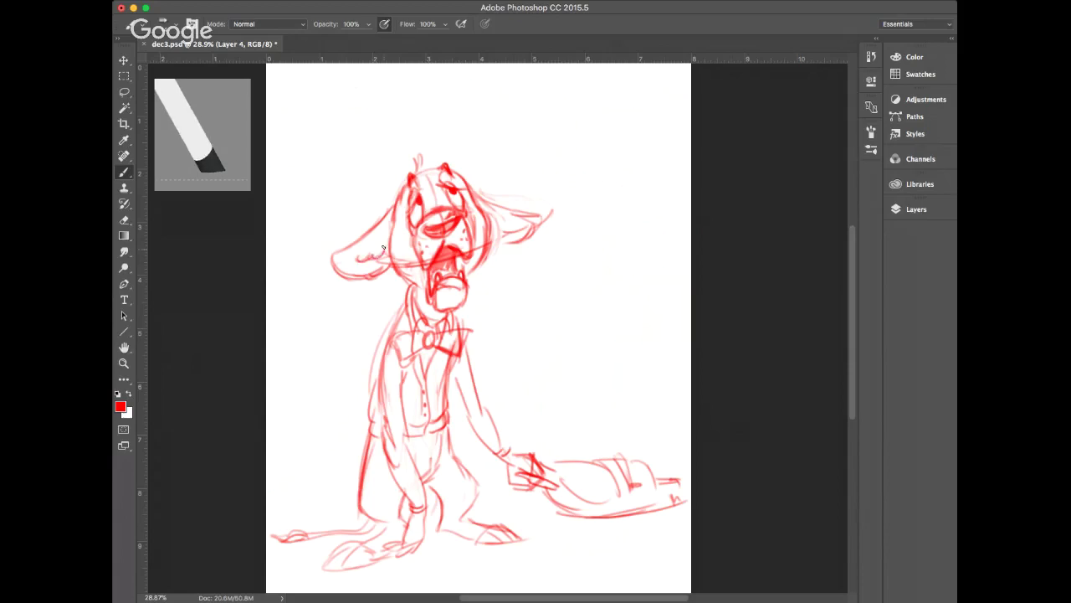
left_click_drag(491, 245, 524, 236)
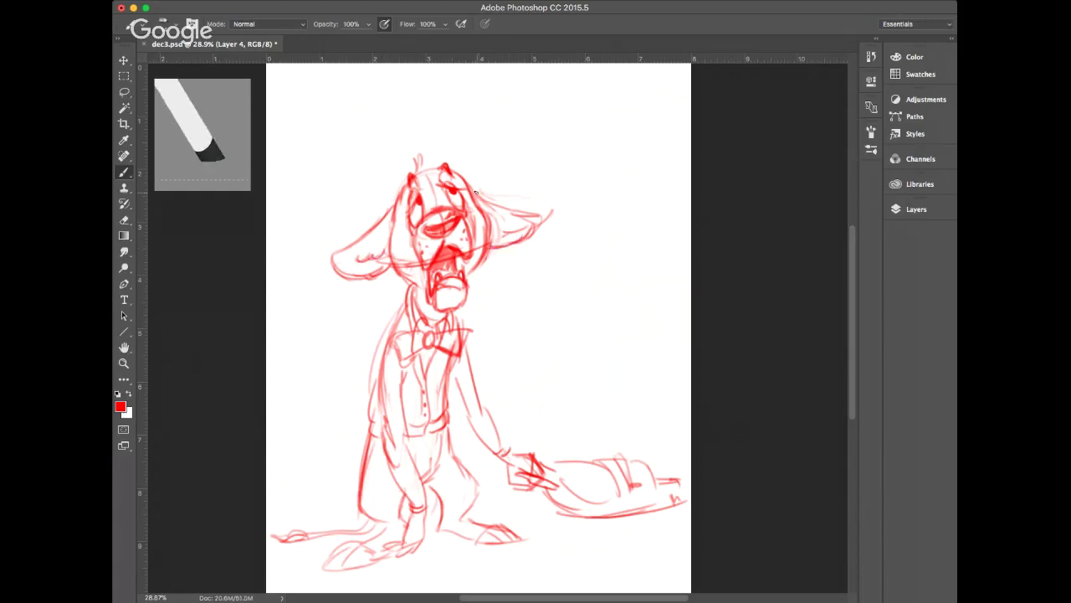
mouse_move(472, 191)
left_mouse_down()
mouse_move(533, 216)
mouse_move(502, 248)
mouse_move(508, 224)
mouse_move(494, 226)
mouse_move(525, 225)
left_mouse_up()
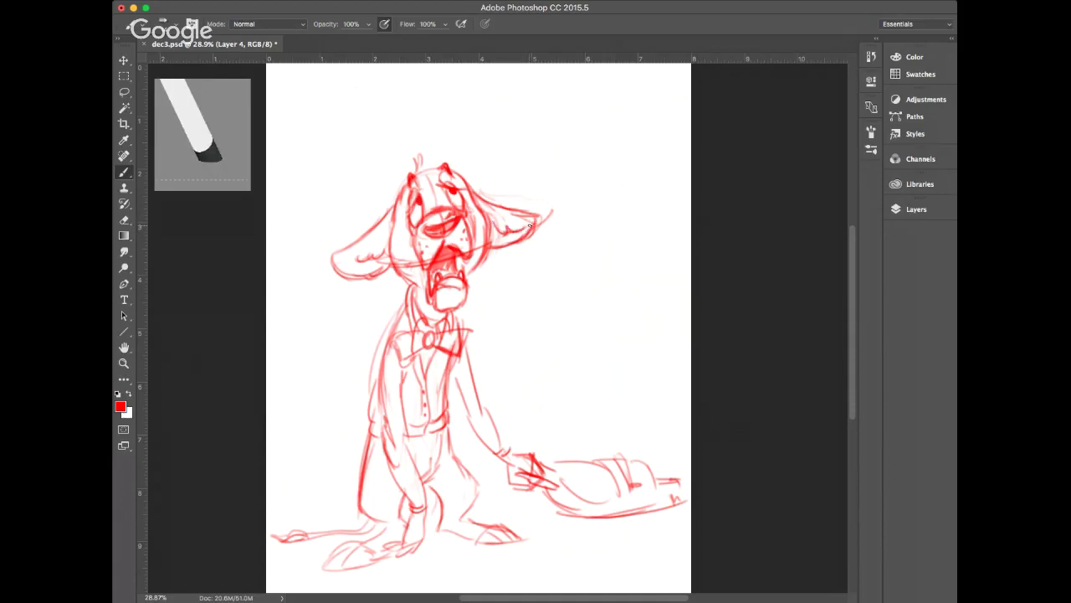
Thicken the line of the dog's back down to the hip and darken the front opening of the vest
left_click_drag(403, 305, 373, 368)
left_click_drag(387, 328, 370, 388)
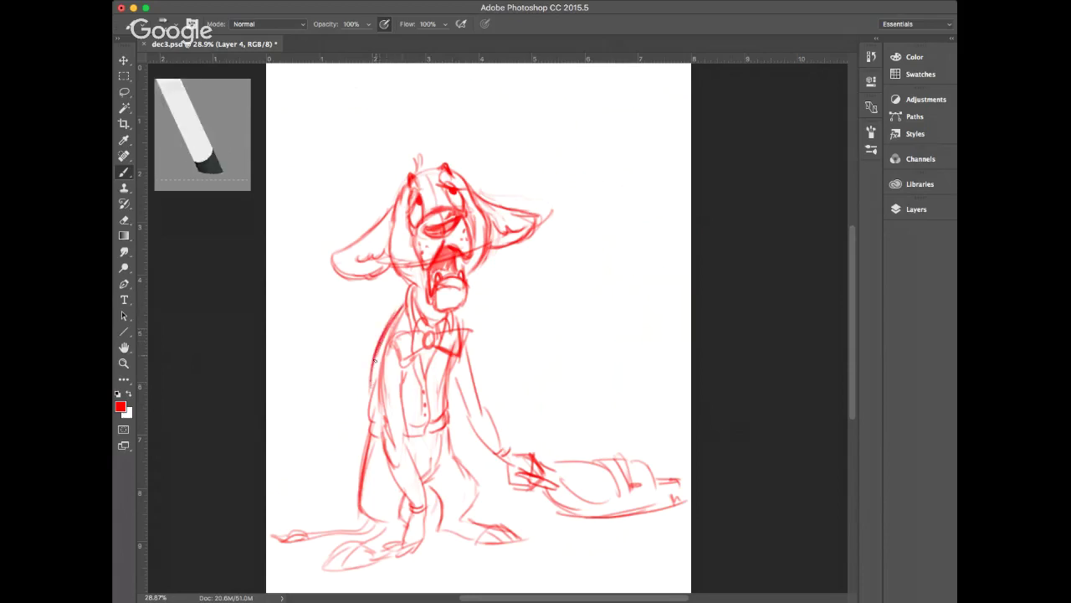
mouse_move(379, 351)
left_mouse_down()
mouse_move(370, 405)
mouse_move(375, 434)
left_mouse_up()
left_click_drag(422, 357, 430, 422)
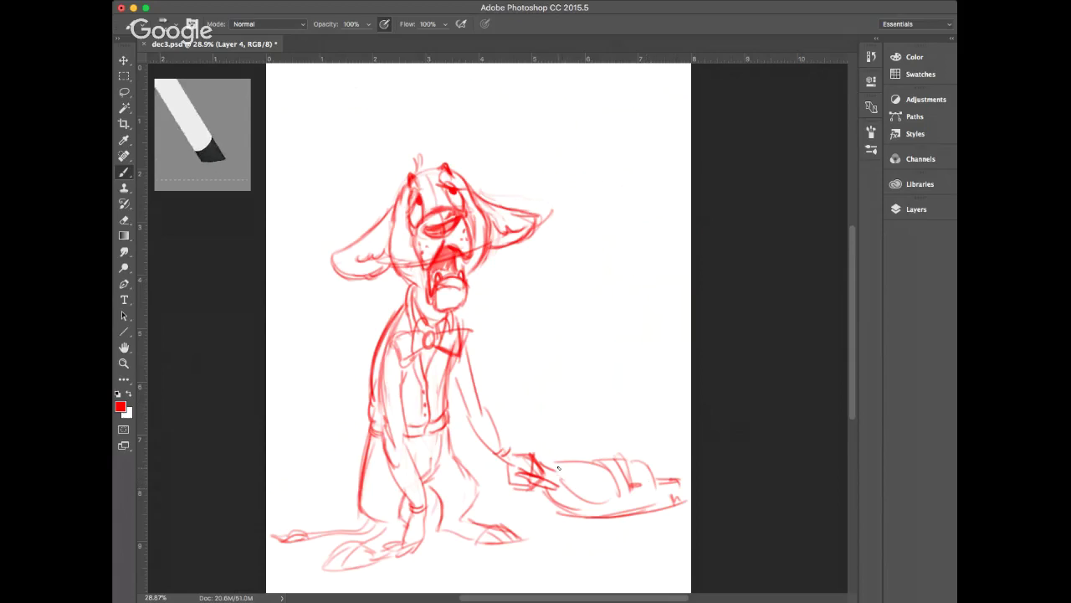
Reinforce the curves of the object in the dog's outstretched hand and add small detail marks on it
left_click_drag(558, 467, 609, 500)
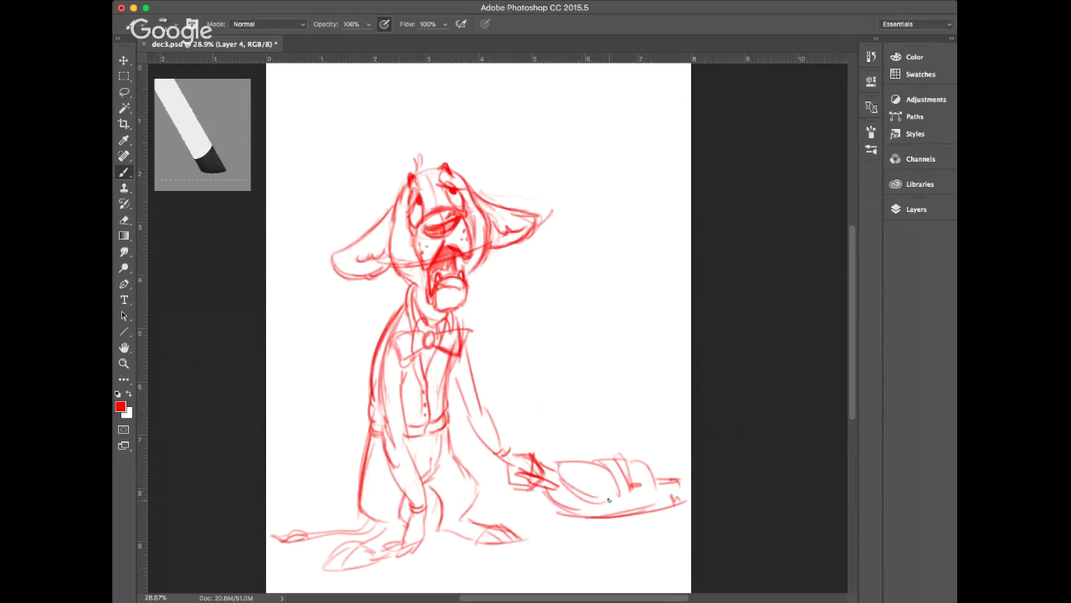
left_click_drag(576, 465, 580, 482)
mouse_move(588, 465)
left_mouse_down()
mouse_move(590, 481)
mouse_move(584, 463)
left_mouse_up()
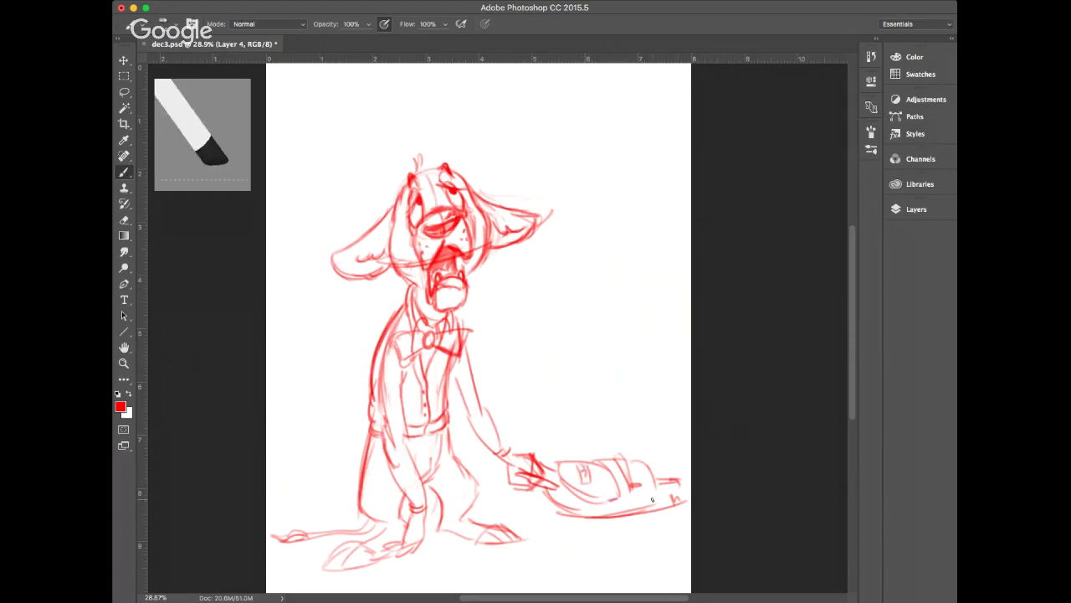
mouse_move(658, 487)
left_mouse_down()
mouse_move(648, 503)
mouse_move(611, 508)
mouse_move(651, 489)
left_mouse_up()
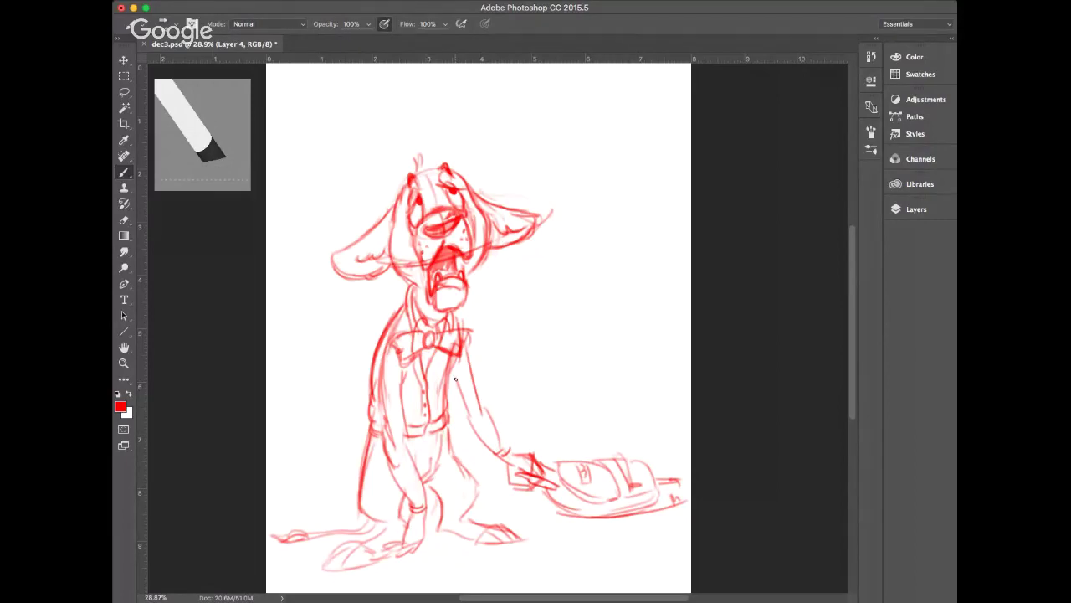
Erase the stray construction lines around the dog's head and ear tip, and darken the hair tuft with the brush
key("e")
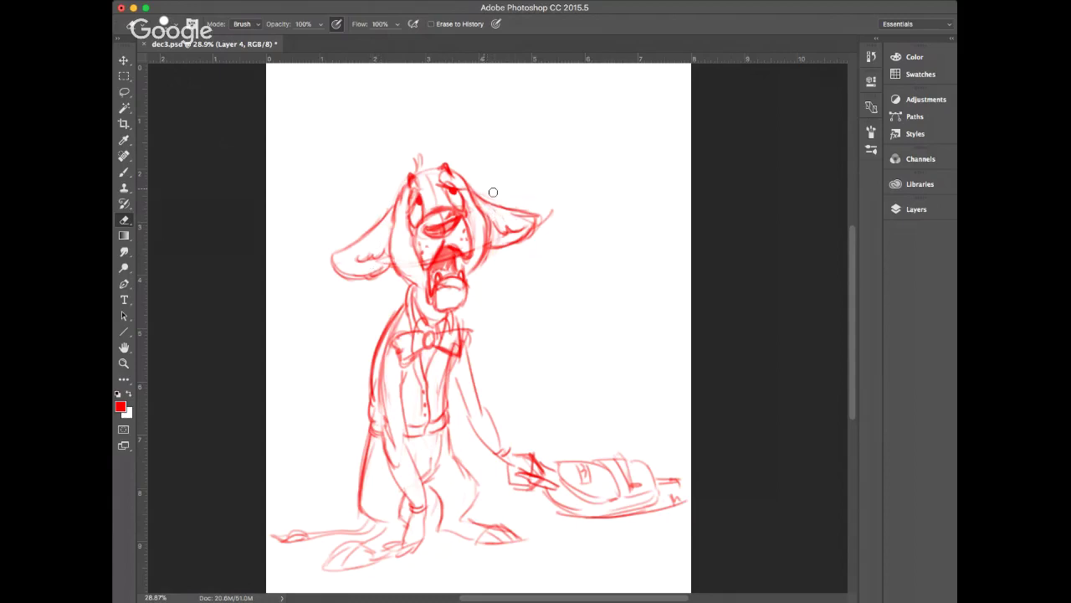
left_click_drag(544, 212, 547, 222)
left_click(124, 171)
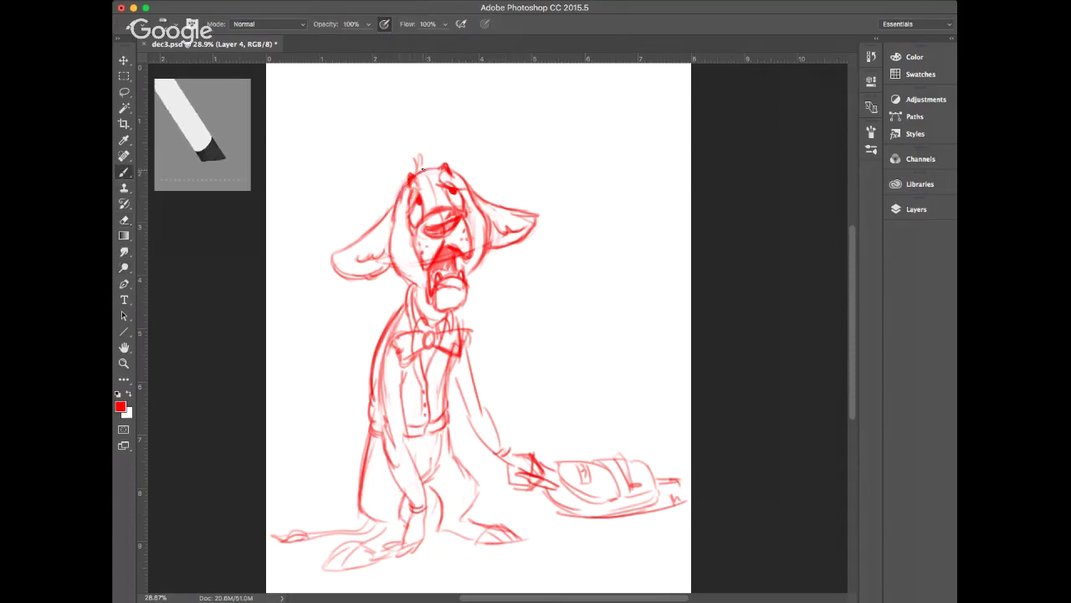
left_click_drag(418, 171, 427, 155)
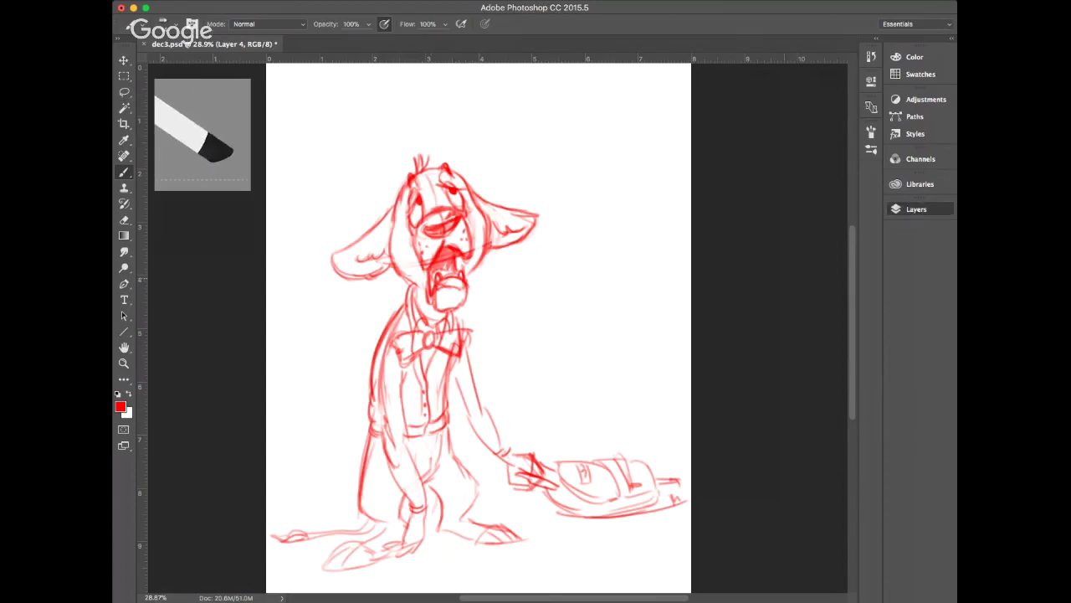
Hide the dog sketch layer and the "sailor leaning" layer to bring up the running medic sketch
key("super+comma")
key("ctrl+z")
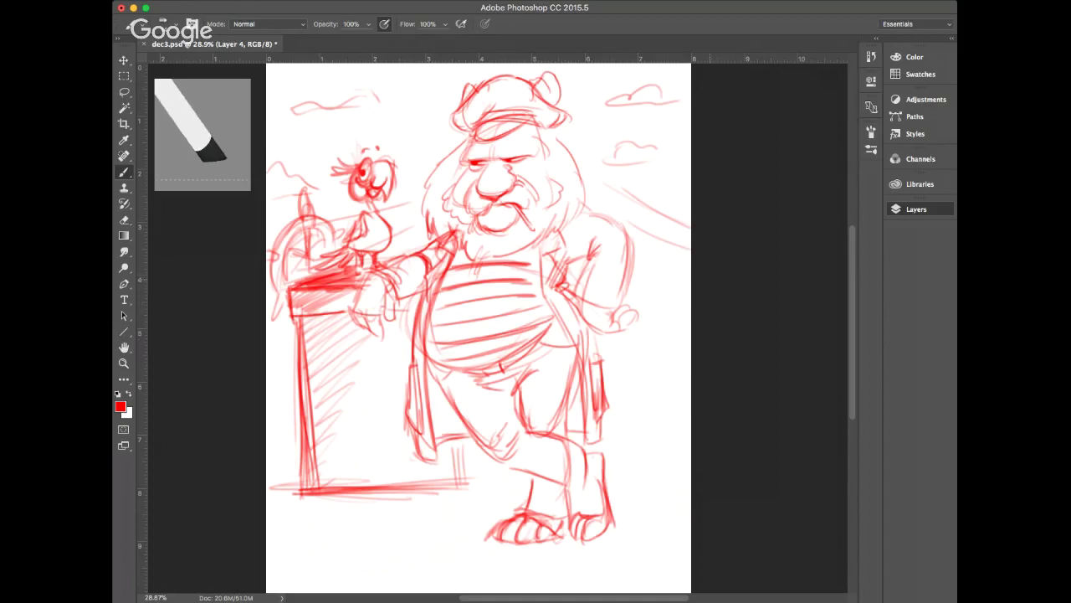
key("alt+[")
key("alt+[")
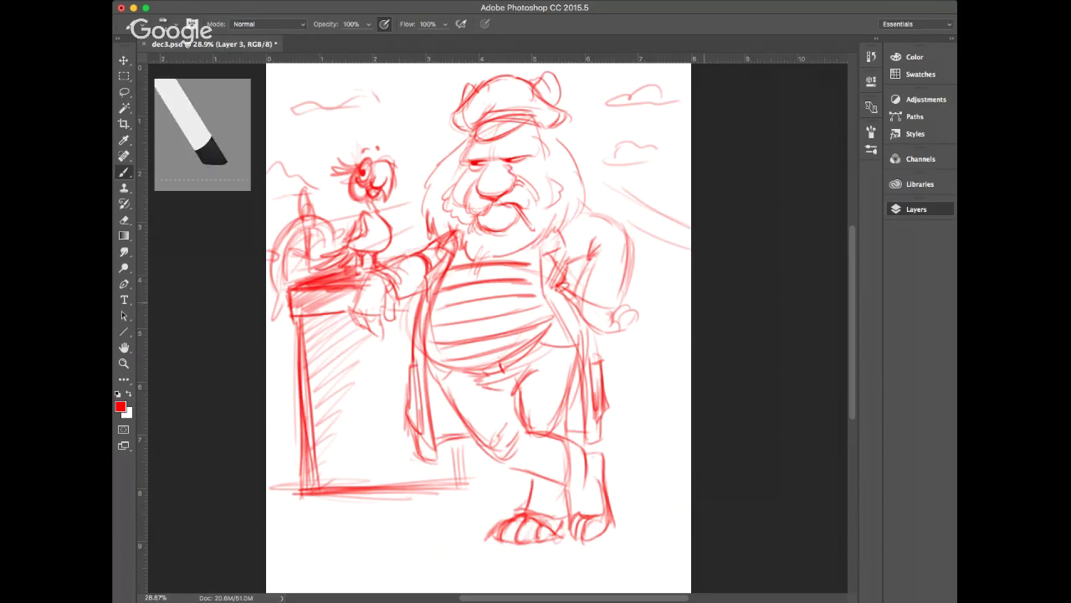
key("alt+bracketleft")
key("super+comma")
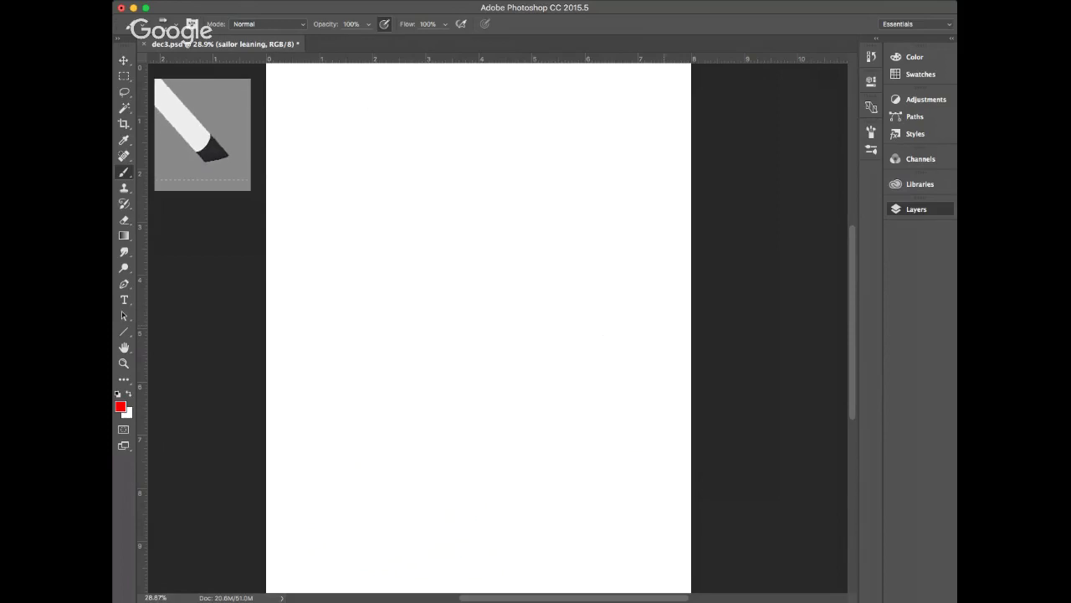
key("ctrl+comma")
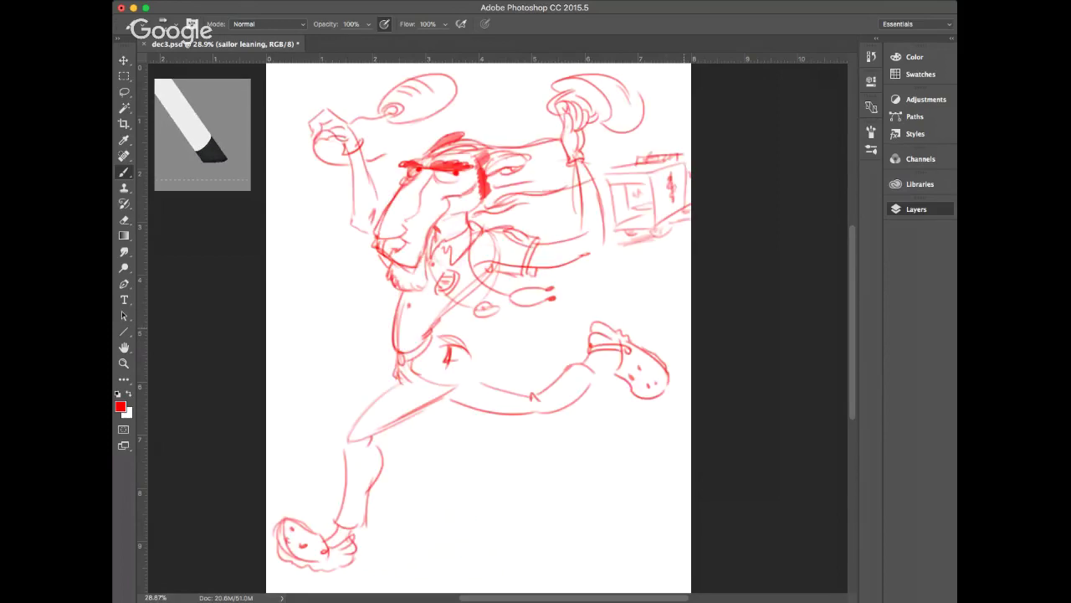
Hide the "medic leaping" layer to bring up the seated hippie sketch and make "hippie slouching" the active layer
key("alt+bracketleft")
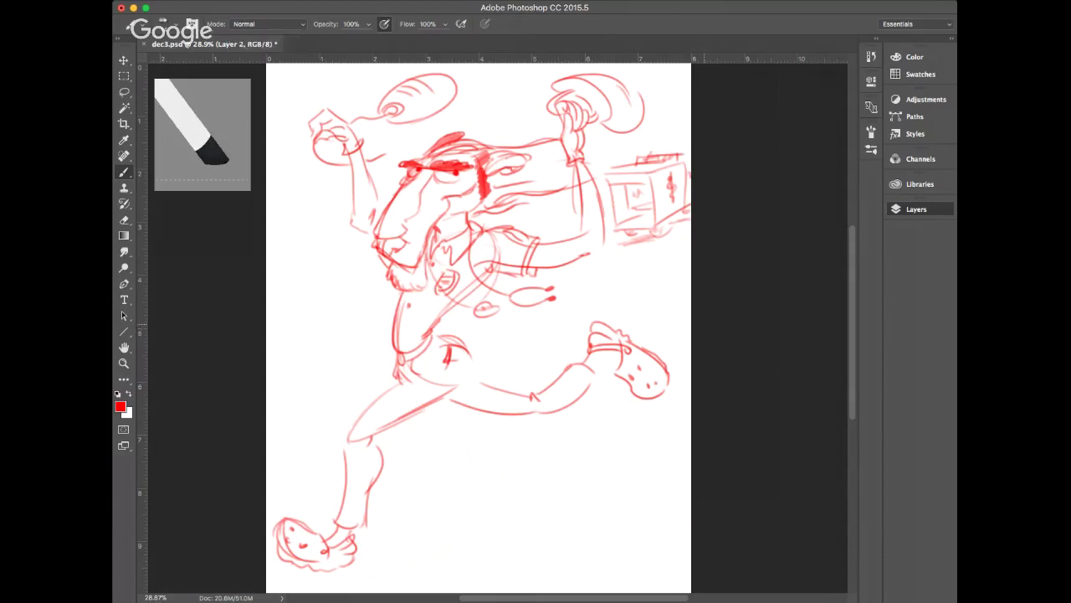
key("alt+bracketleft")
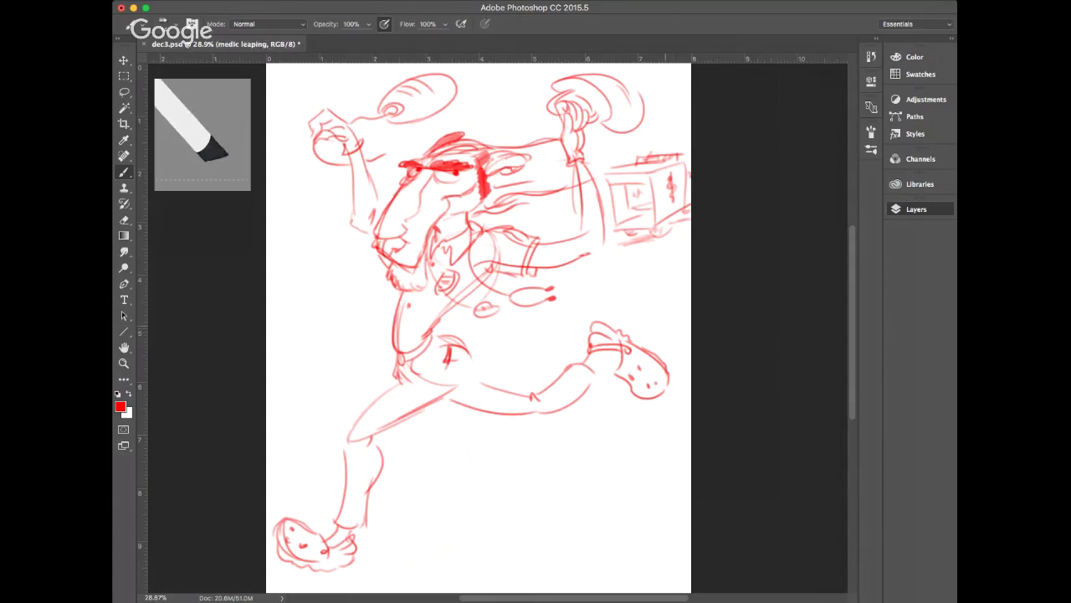
key("super+comma")
key("super+comma")
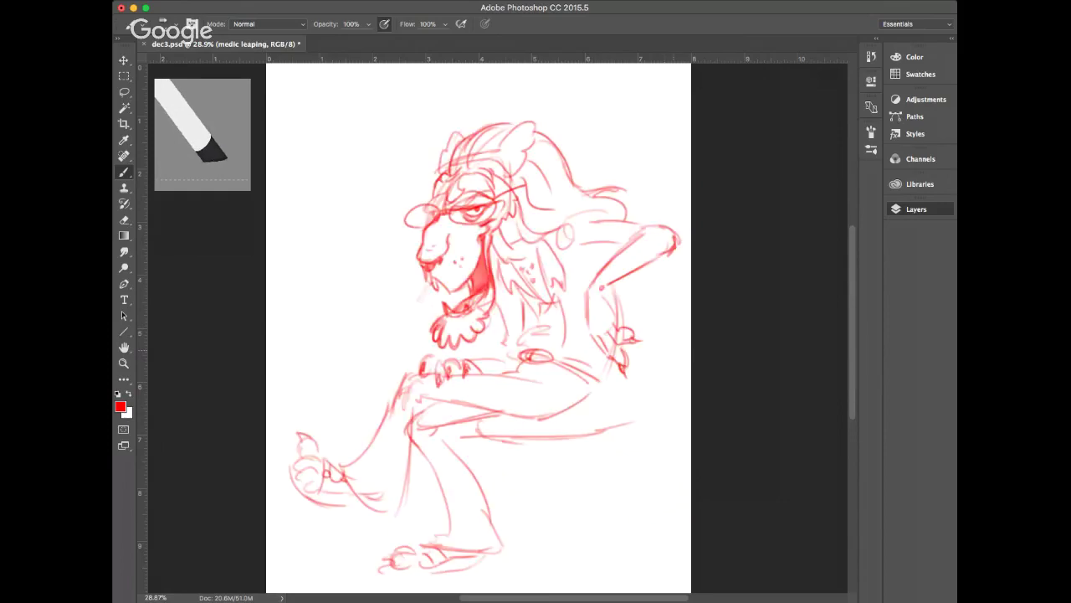
key("super+shift+alt+n")
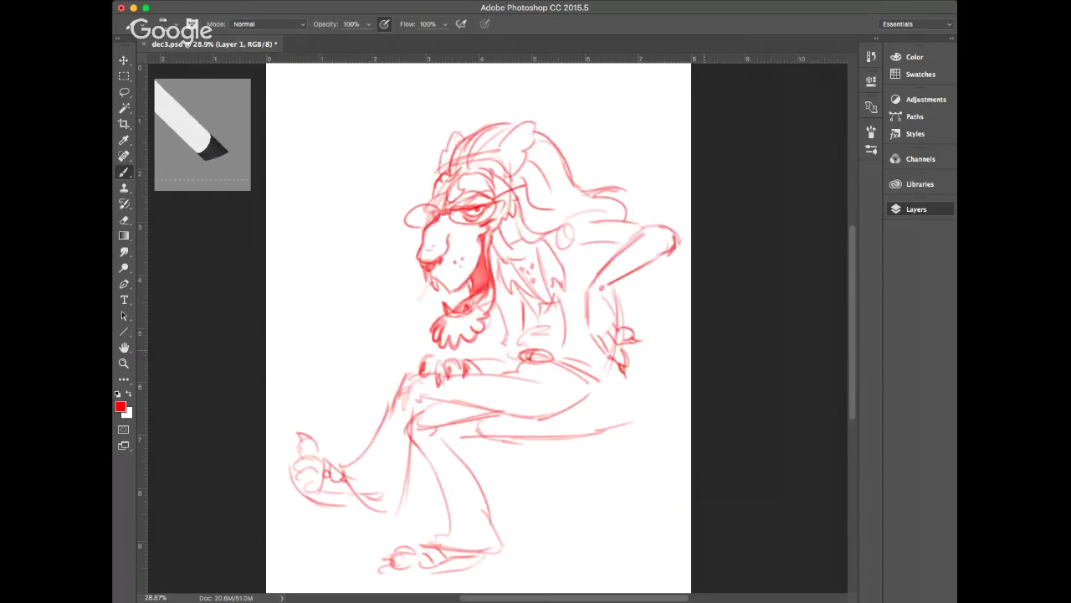
key("alt+bracketleft")
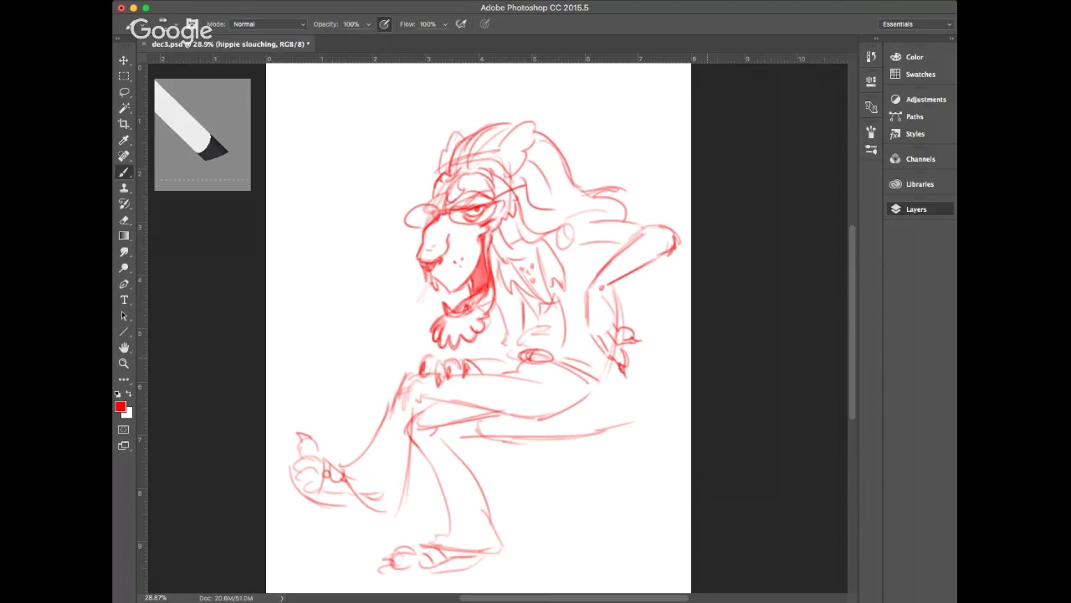